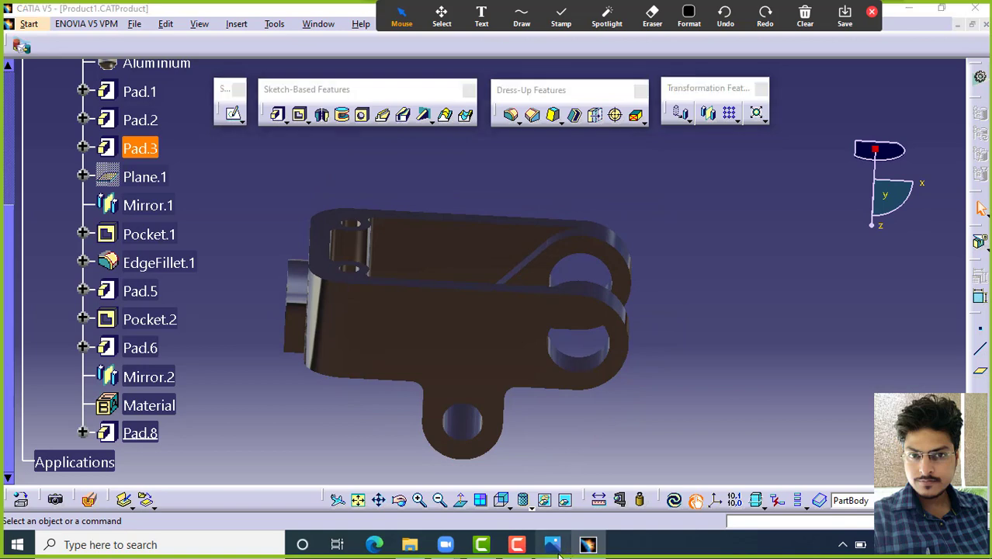
# Step: Switch to Photos and examine the views of the bracket drawing CAT 004 001.jpg
pyautogui.click(567, 547)
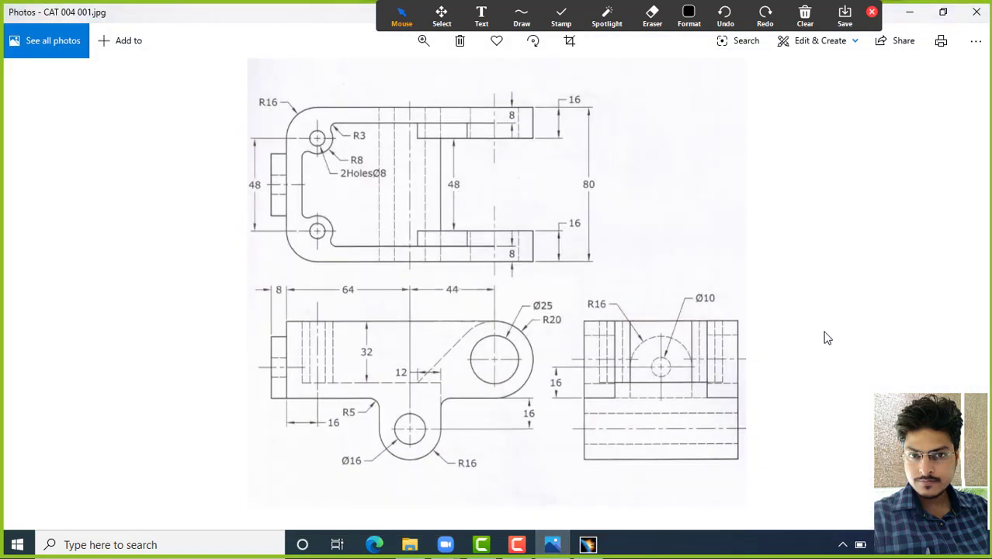
pyautogui.click(435, 178)
pyautogui.click(447, 374)
pyautogui.click(721, 371)
# Step: Mark the R16 lug in the drawing's front view and trace its edges and centreline across the top view in red freehand
pyautogui.click(523, 19)
pyautogui.moveTo(441, 439); pyautogui.dragTo(469, 416)
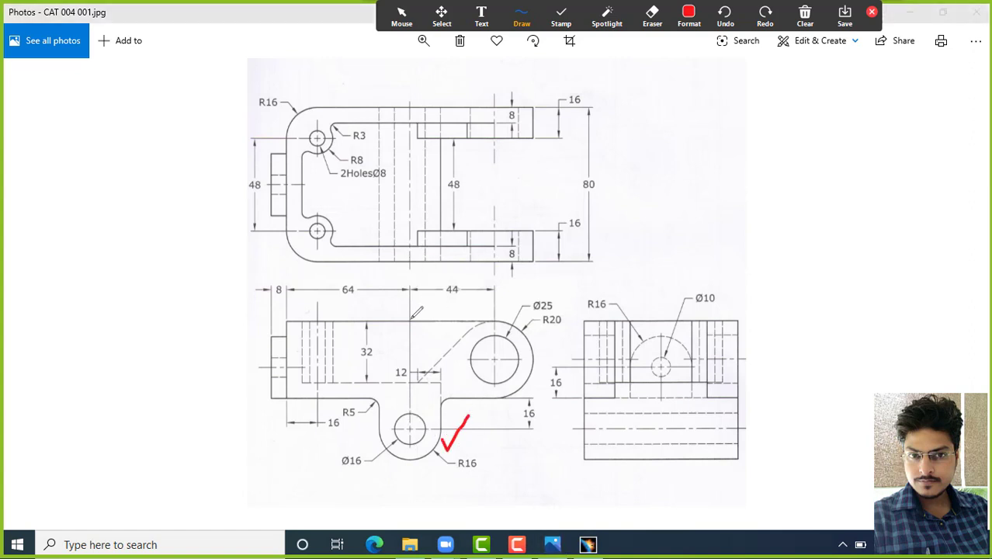
pyautogui.moveTo(411, 321); pyautogui.dragTo(409, 252)
pyautogui.moveTo(378, 107); pyautogui.dragTo(379, 255)
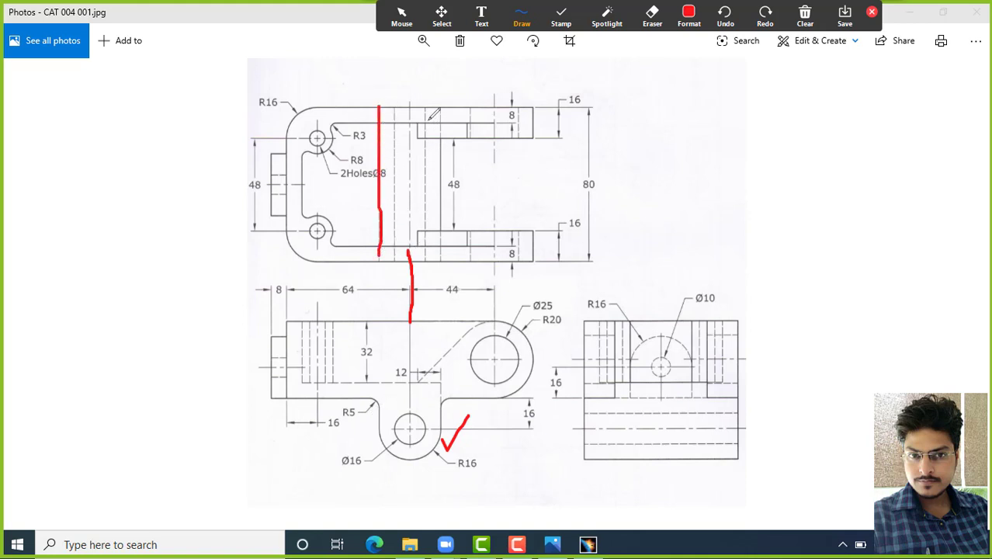
pyautogui.moveTo(440, 112); pyautogui.dragTo(445, 248)
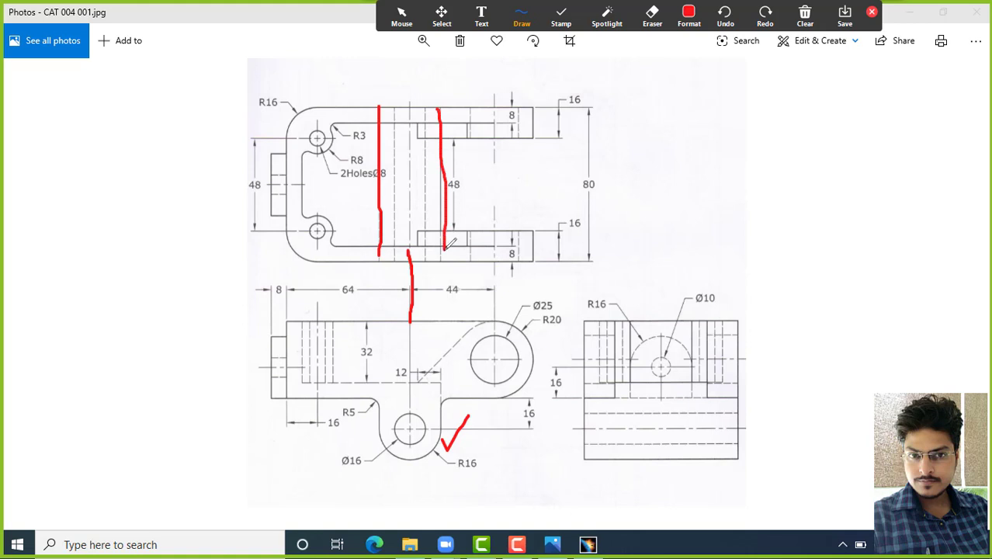
pyautogui.moveTo(424, 411)
pyautogui.mouseDown()
pyautogui.moveTo(429, 424)
pyautogui.moveTo(443, 391)
pyautogui.mouseUp()
pyautogui.moveTo(410, 250); pyautogui.dragTo(412, 103)
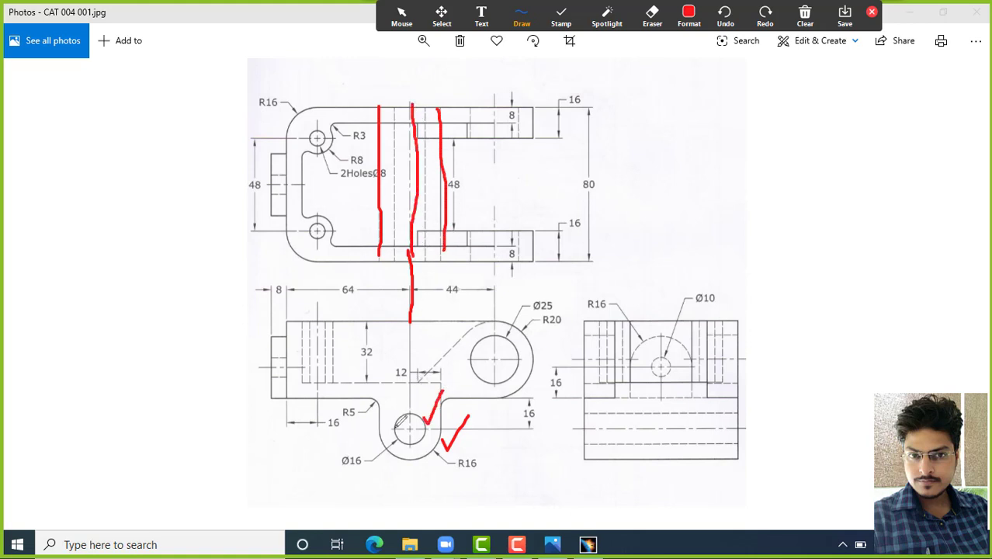
# Step: Tick the lug's left side, outline the inner region of the front view in red, and circle and tick its 32 height
pyautogui.moveTo(366, 434); pyautogui.dragTo(409, 403)
pyautogui.moveTo(370, 340)
pyautogui.mouseDown()
pyautogui.moveTo(359, 340)
pyautogui.moveTo(354, 363)
pyautogui.moveTo(384, 354)
pyautogui.moveTo(373, 339)
pyautogui.moveTo(388, 321)
pyautogui.moveTo(487, 321)
pyautogui.moveTo(488, 381)
pyautogui.mouseUp()
pyautogui.moveTo(336, 322)
pyautogui.mouseDown()
pyautogui.moveTo(335, 383)
pyautogui.moveTo(428, 383)
pyautogui.mouseUp()
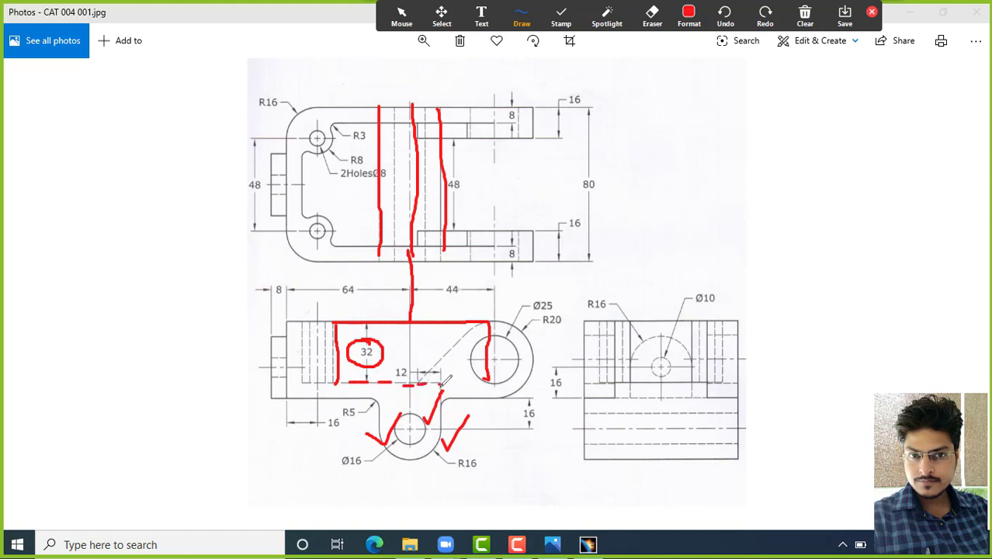
pyautogui.moveTo(426, 382)
pyautogui.mouseDown()
pyautogui.moveTo(440, 380)
pyautogui.moveTo(440, 397)
pyautogui.moveTo(435, 382)
pyautogui.moveTo(411, 384)
pyautogui.mouseUp()
pyautogui.moveTo(388, 349); pyautogui.dragTo(416, 335)
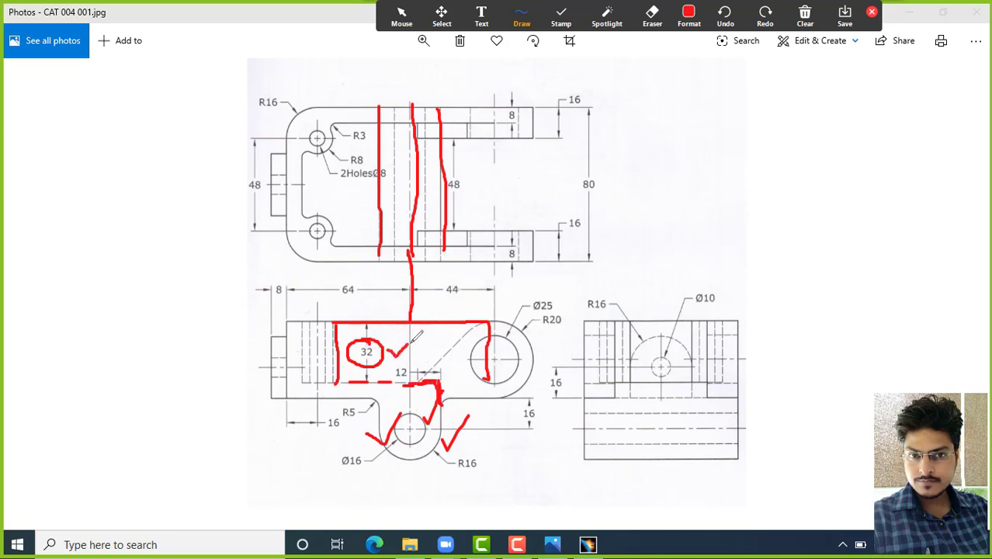
# Step: Erase all red markup from the bracket drawing
pyautogui.click(522, 15)
pyautogui.click(652, 15)
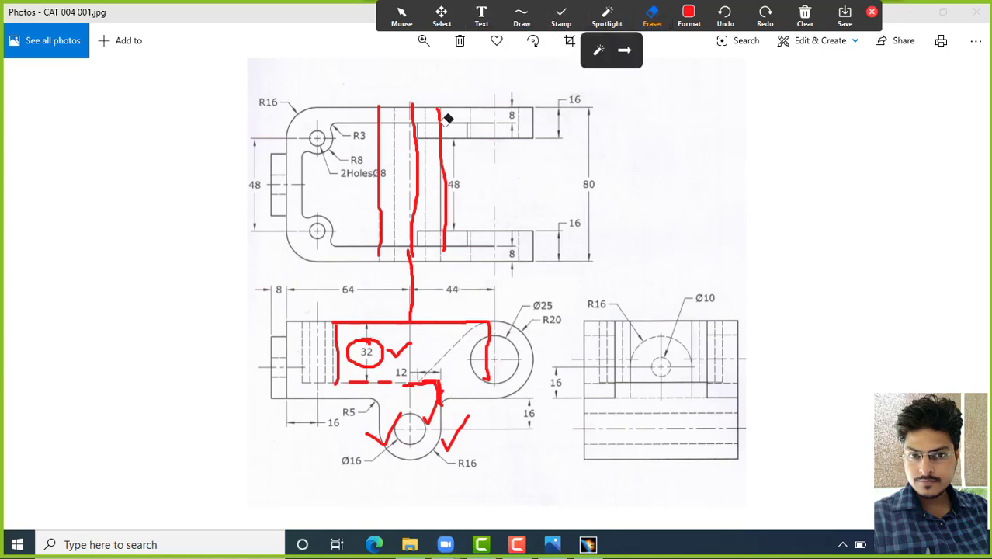
pyautogui.moveTo(449, 117)
pyautogui.mouseDown()
pyautogui.moveTo(376, 246)
pyautogui.moveTo(384, 310)
pyautogui.moveTo(410, 351)
pyautogui.moveTo(362, 379)
pyautogui.moveTo(451, 376)
pyautogui.moveTo(455, 411)
pyautogui.moveTo(479, 443)
pyautogui.mouseUp()
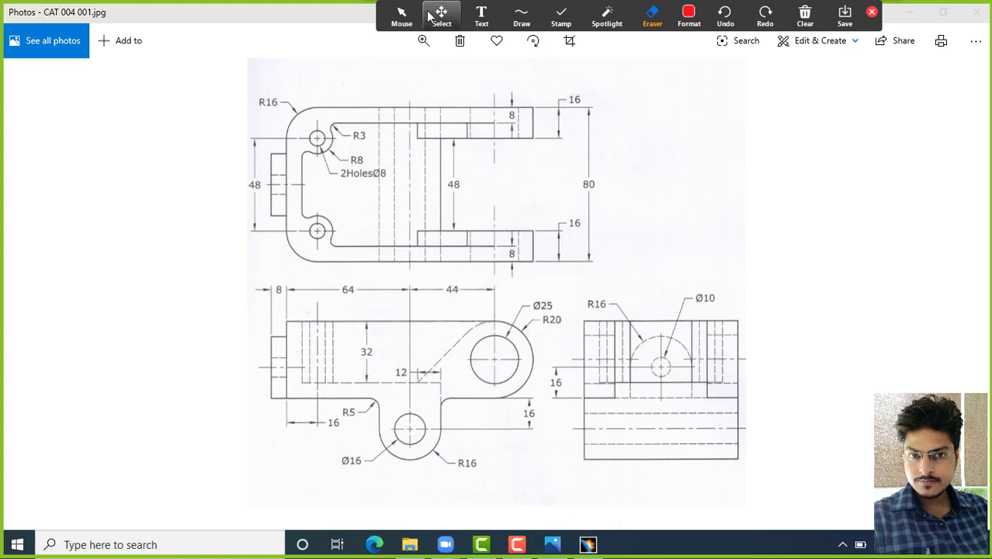
# Step: Outline the U-shaped frame in the drawing's top view with straight red lines
pyautogui.click(401, 13)
pyautogui.click(562, 16)
pyautogui.click(522, 16)
pyautogui.click(521, 52)
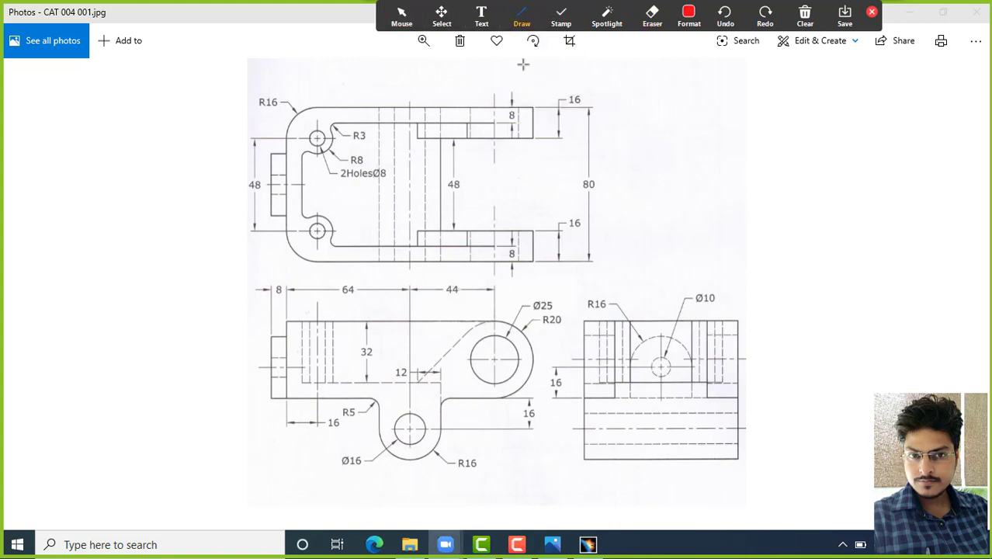
pyautogui.moveTo(494, 106)
pyautogui.mouseDown()
pyautogui.moveTo(334, 134)
pyautogui.moveTo(289, 105)
pyautogui.mouseUp()
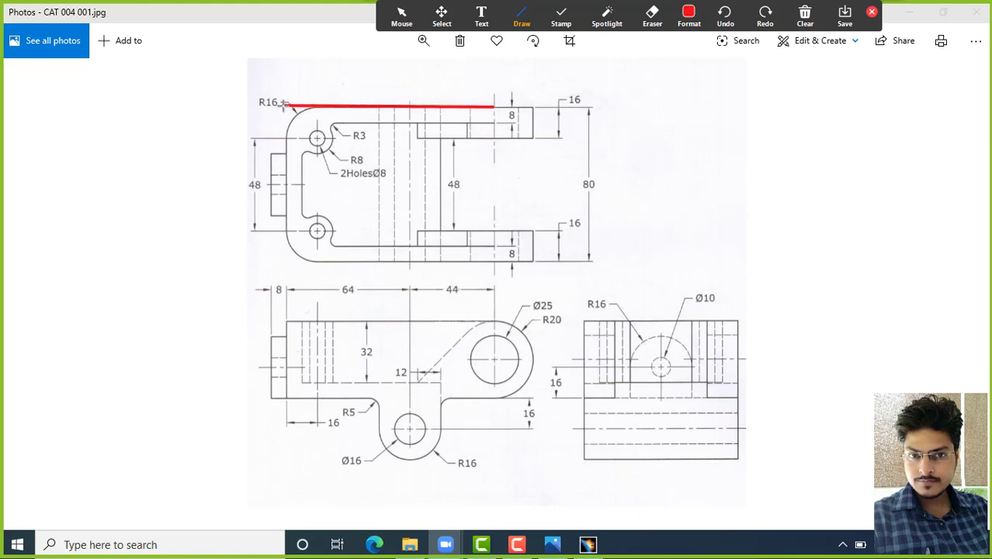
pyautogui.moveTo(285, 104)
pyautogui.mouseDown()
pyautogui.moveTo(283, 265)
pyautogui.moveTo(497, 264)
pyautogui.moveTo(435, 247)
pyautogui.moveTo(316, 247)
pyautogui.moveTo(310, 159)
pyautogui.moveTo(318, 127)
pyautogui.moveTo(492, 124)
pyautogui.moveTo(496, 106)
pyautogui.mouseUp()
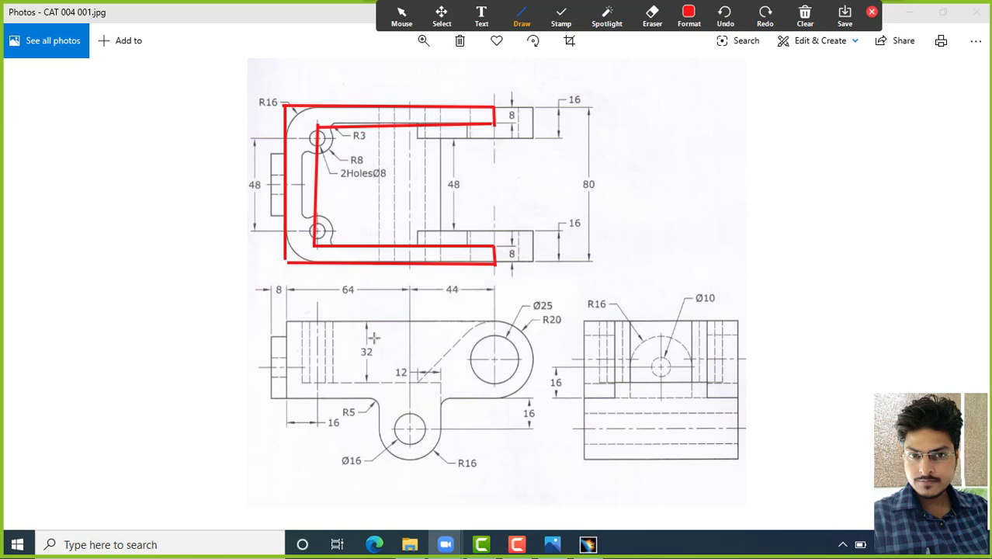
# Step: Outline the strip below the 32 dimension in red freehand, tick the R20 end, and note the overall height 40 and strip thickness 8
pyautogui.click(521, 17)
pyautogui.click(517, 73)
pyautogui.moveTo(379, 357); pyautogui.dragTo(396, 339)
pyautogui.moveTo(302, 382)
pyautogui.mouseDown()
pyautogui.moveTo(498, 382)
pyautogui.moveTo(506, 390)
pyautogui.moveTo(491, 398)
pyautogui.mouseUp()
pyautogui.moveTo(308, 381)
pyautogui.mouseDown()
pyautogui.moveTo(285, 383)
pyautogui.moveTo(286, 396)
pyautogui.moveTo(501, 395)
pyautogui.mouseUp()
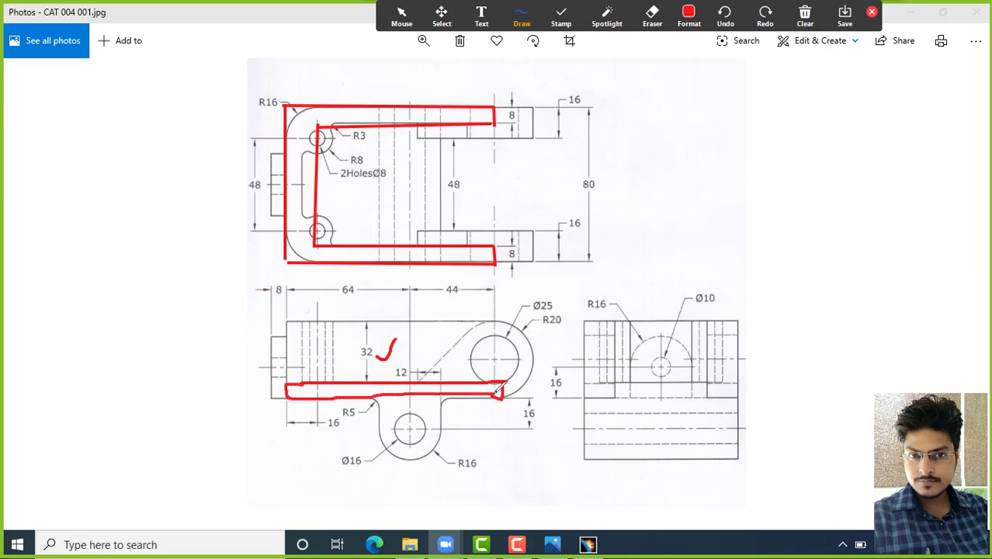
pyautogui.moveTo(535, 344); pyautogui.dragTo(562, 329)
pyautogui.moveTo(497, 315)
pyautogui.mouseDown()
pyautogui.moveTo(489, 392)
pyautogui.moveTo(500, 396)
pyautogui.mouseUp()
pyautogui.moveTo(514, 343)
pyautogui.mouseDown()
pyautogui.moveTo(512, 356)
pyautogui.moveTo(538, 363)
pyautogui.mouseUp()
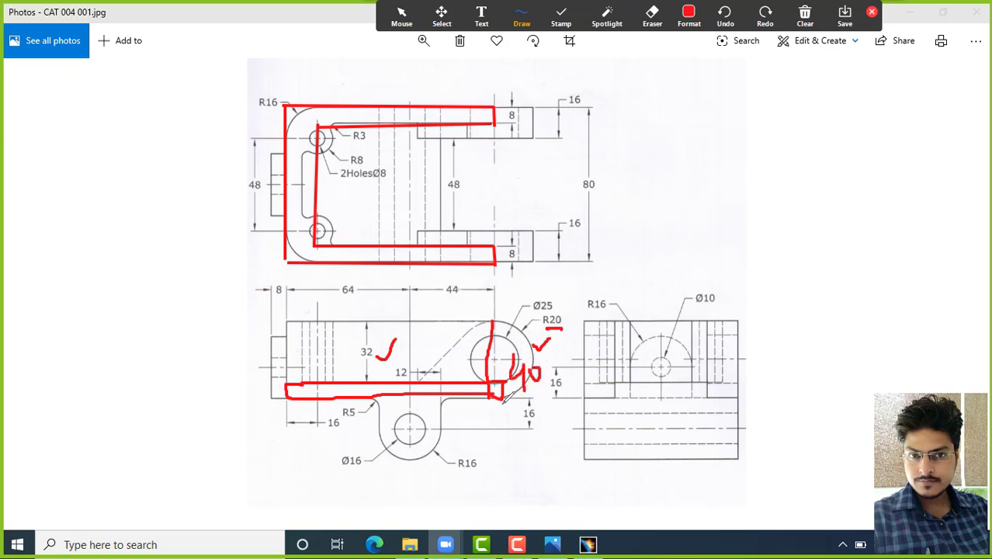
pyautogui.moveTo(344, 354); pyautogui.dragTo(374, 339)
pyautogui.moveTo(356, 392)
pyautogui.mouseDown()
pyautogui.moveTo(370, 392)
pyautogui.moveTo(367, 377)
pyautogui.mouseUp()
# Step: Erase the frame outline and height notes from the drawing and return to the normal pointer
pyautogui.click(652, 15)
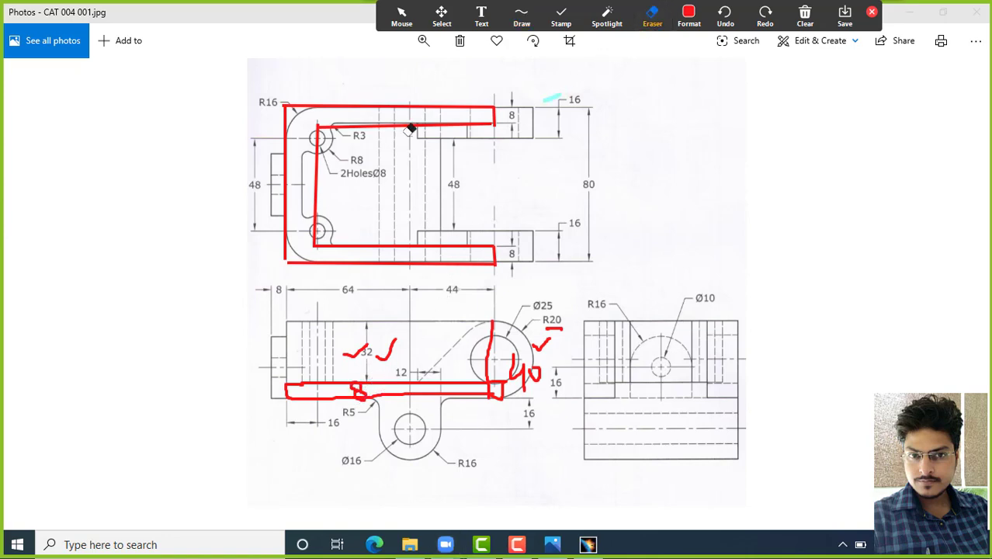
pyautogui.moveTo(548, 97)
pyautogui.mouseDown()
pyautogui.moveTo(359, 93)
pyautogui.moveTo(443, 185)
pyautogui.moveTo(468, 288)
pyautogui.moveTo(605, 250)
pyautogui.moveTo(651, 279)
pyautogui.moveTo(347, 399)
pyautogui.moveTo(306, 346)
pyautogui.mouseUp()
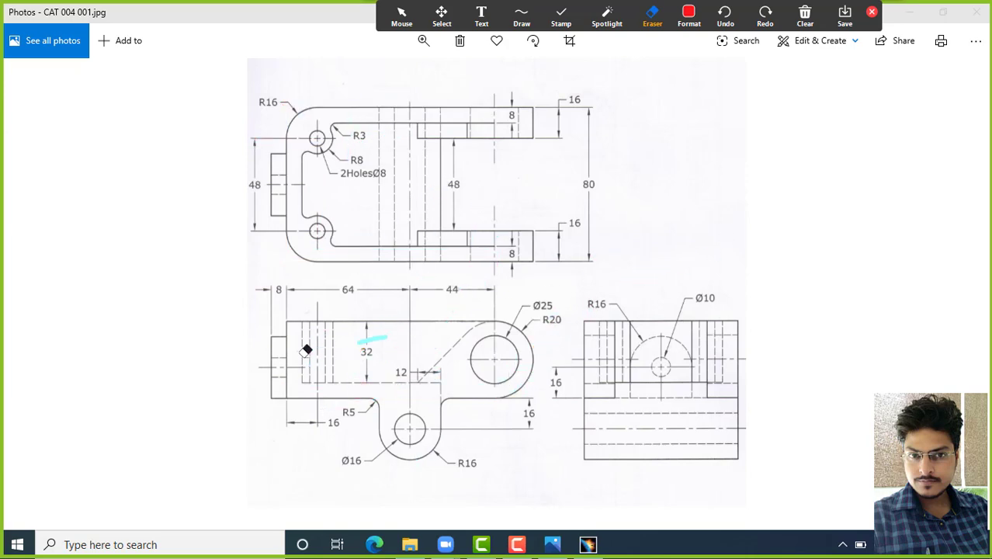
pyautogui.click(401, 15)
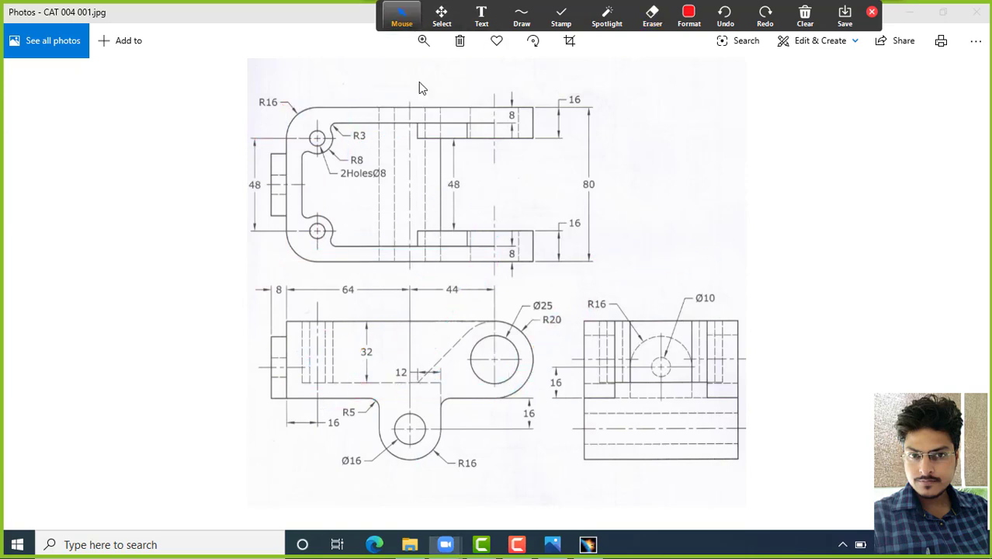
# Step: Switch to CATIA and create a new document of type Part
pyautogui.click(588, 544)
pyautogui.click(135, 24)
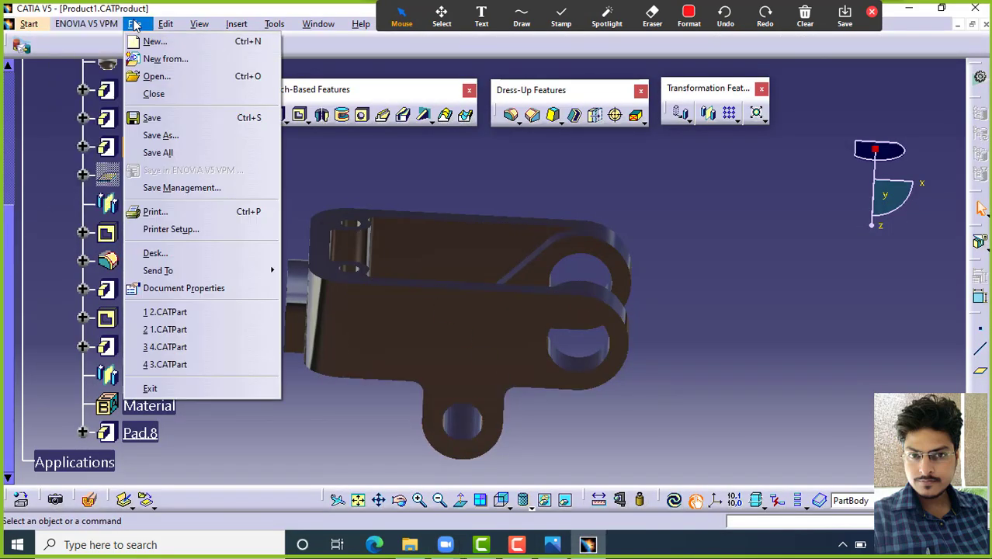
pyautogui.click(153, 40)
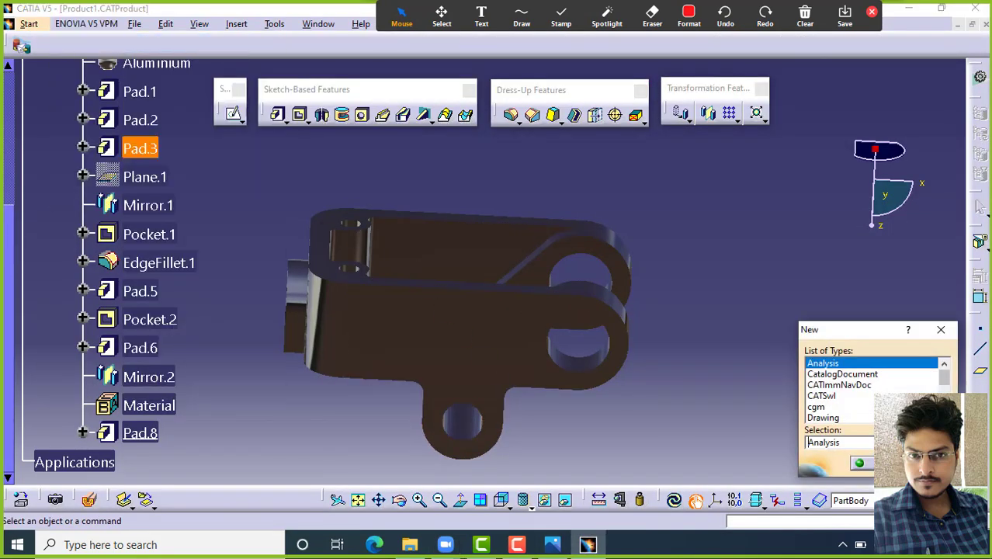
pyautogui.scroll(-3, 870, 391)
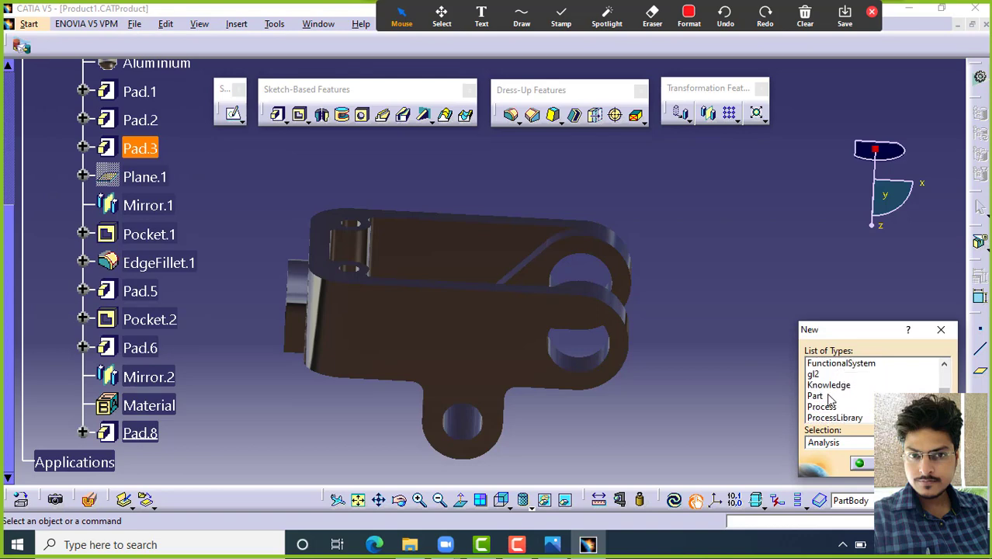
pyautogui.click(828, 397)
pyautogui.click(860, 463)
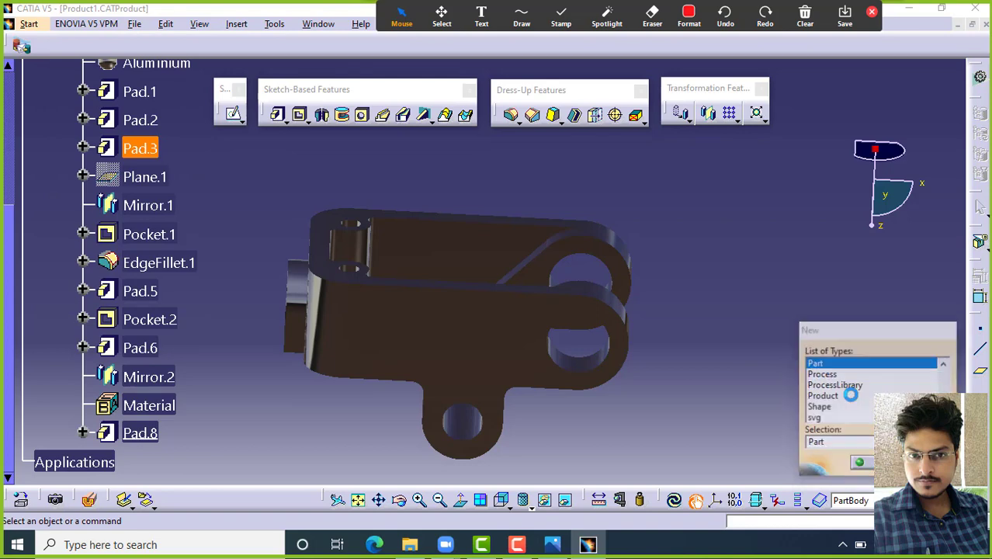
pyautogui.click(859, 463)
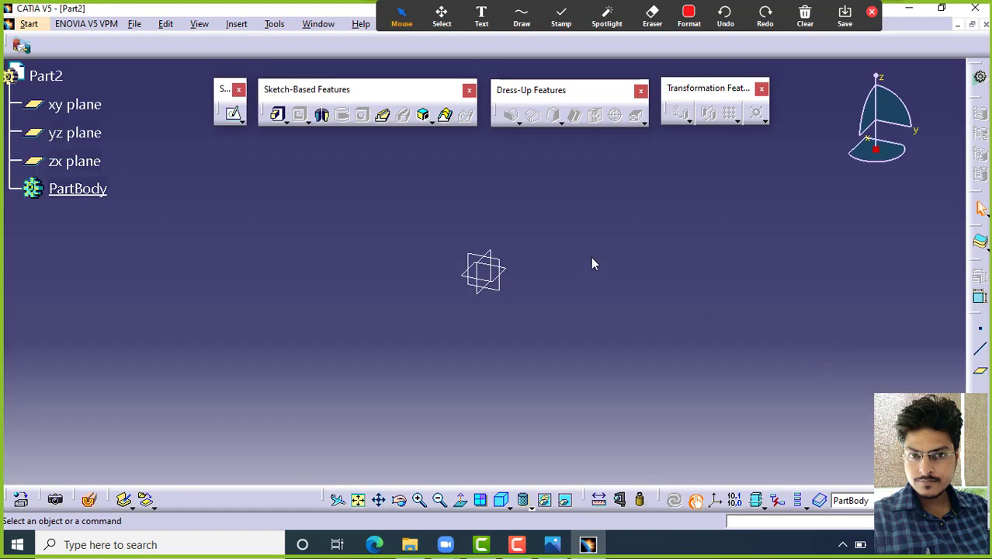
# Step: Open a sketch on the xy plane and draw a horizontal line about 117 mm long from the origin in the negative H direction
pyautogui.click(506, 272)
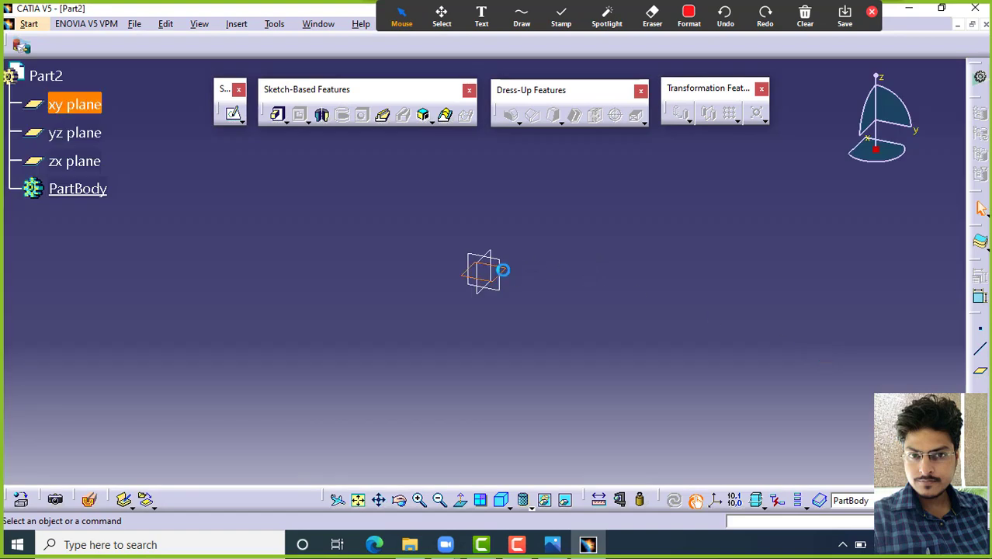
pyautogui.click(233, 114)
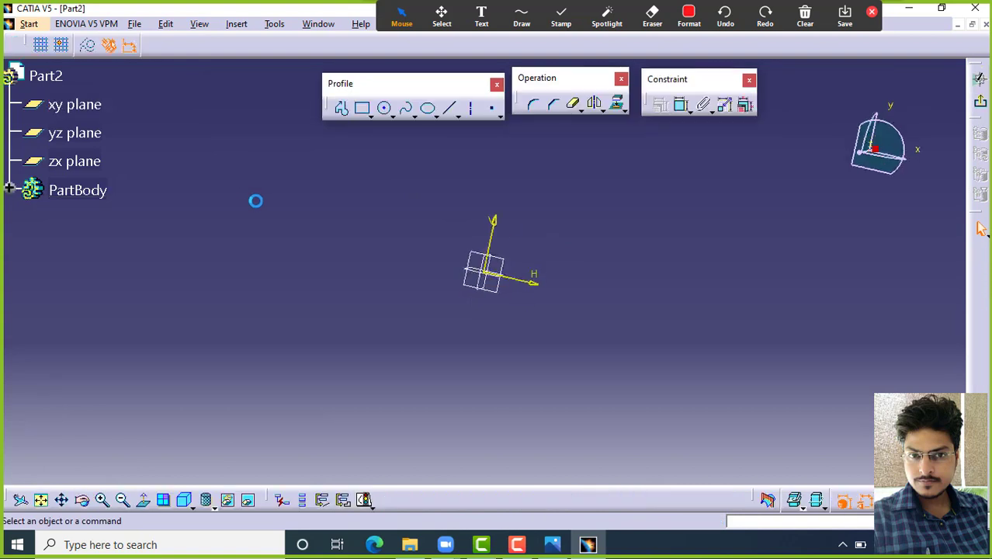
pyautogui.moveTo(310, 215); pyautogui.dragTo(251, 231, button='middle')
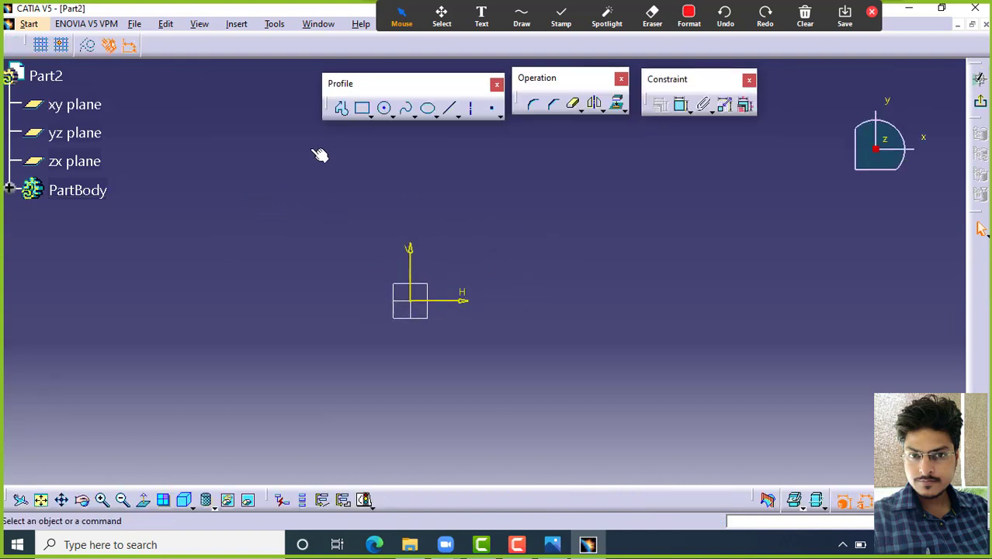
pyautogui.click(452, 109)
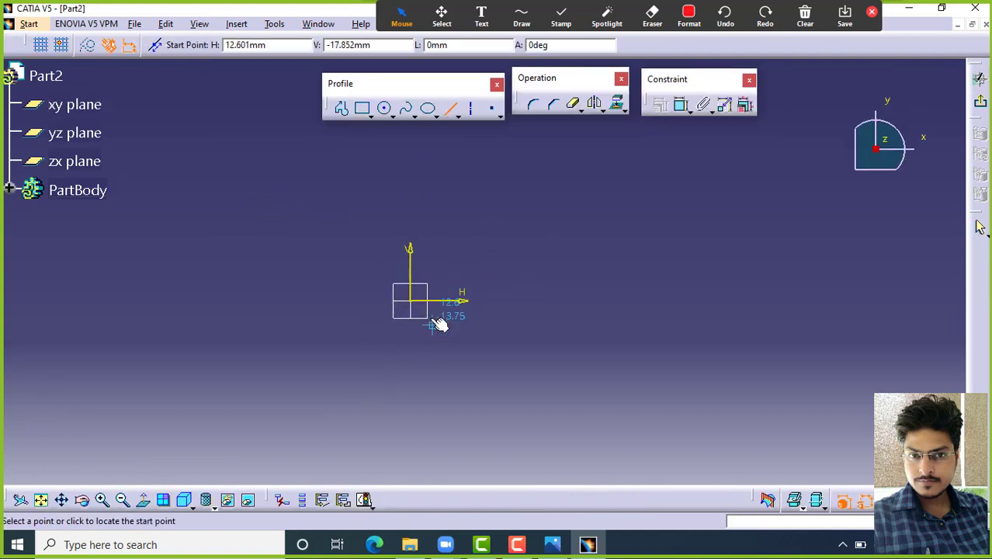
pyautogui.click(410, 301)
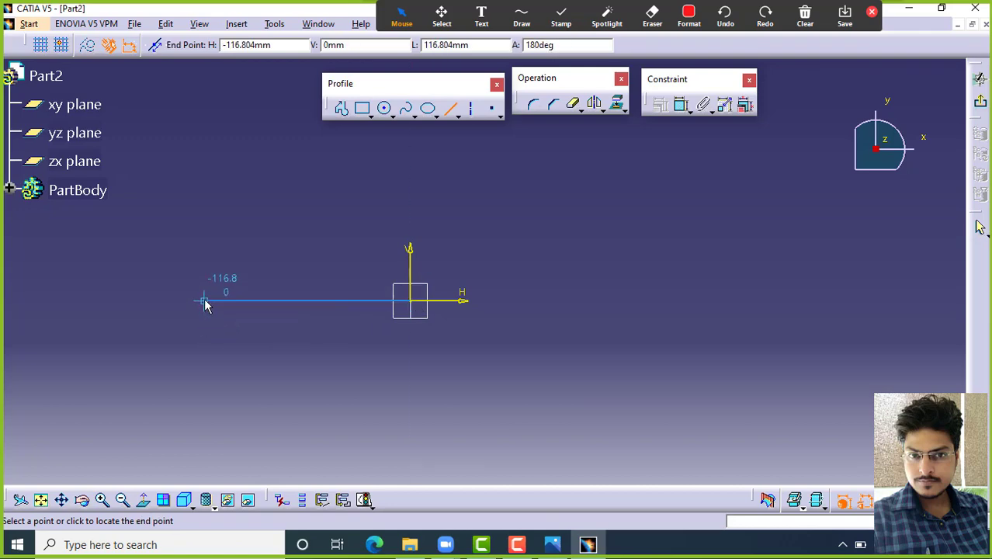
pyautogui.click(204, 301)
# Step: Check the 64 and 44 lengths in the reference drawing, then dimension the horizontal line and set its length to 108 mm
pyautogui.click(553, 544)
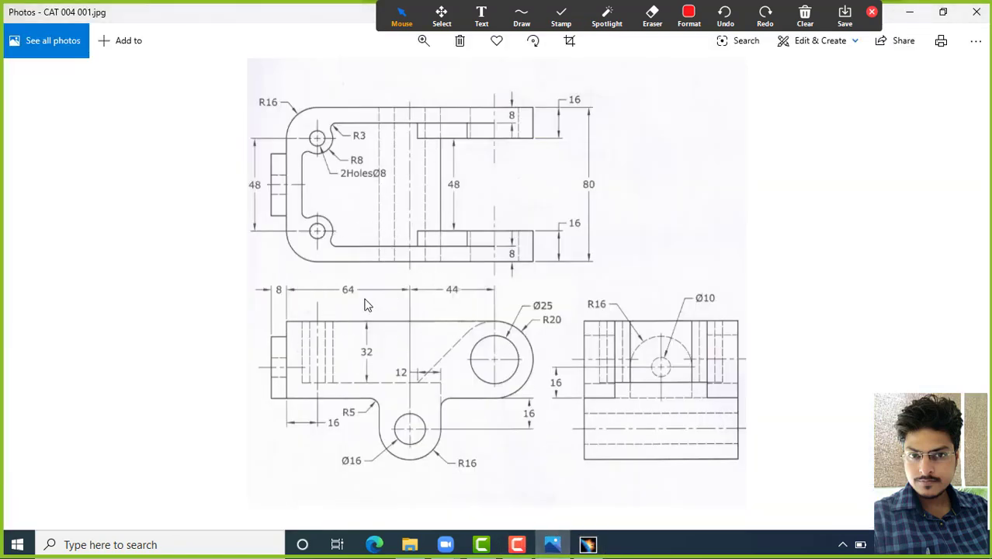
pyautogui.click(365, 303)
pyautogui.click(445, 297)
pyautogui.click(563, 545)
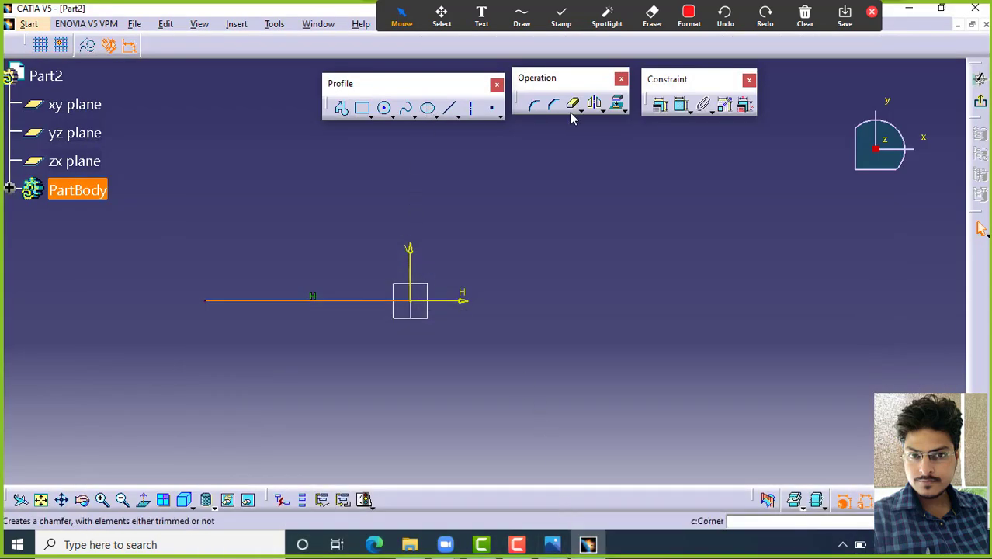
pyautogui.click(681, 108)
pyautogui.click(303, 300)
pyautogui.doubleClick(314, 233)
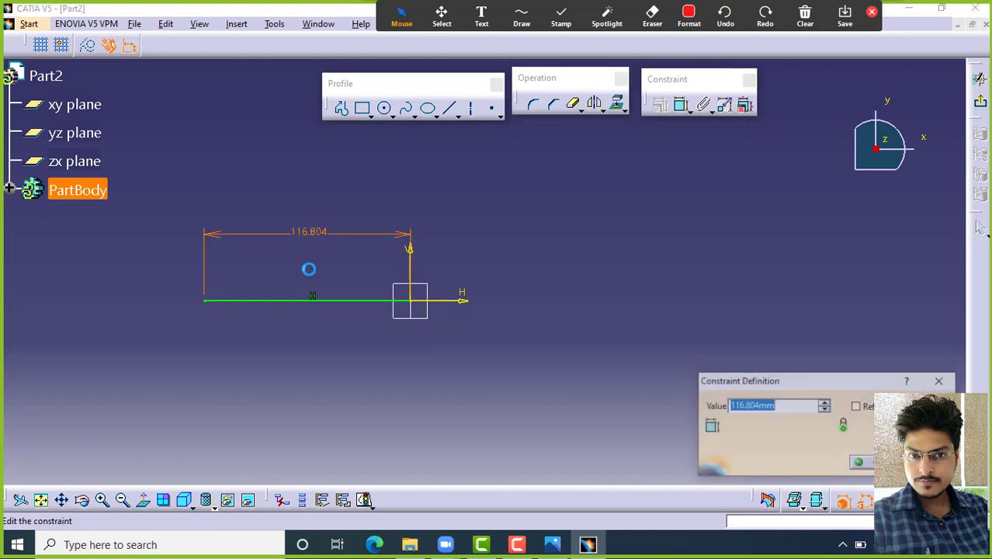
pyautogui.write('108')
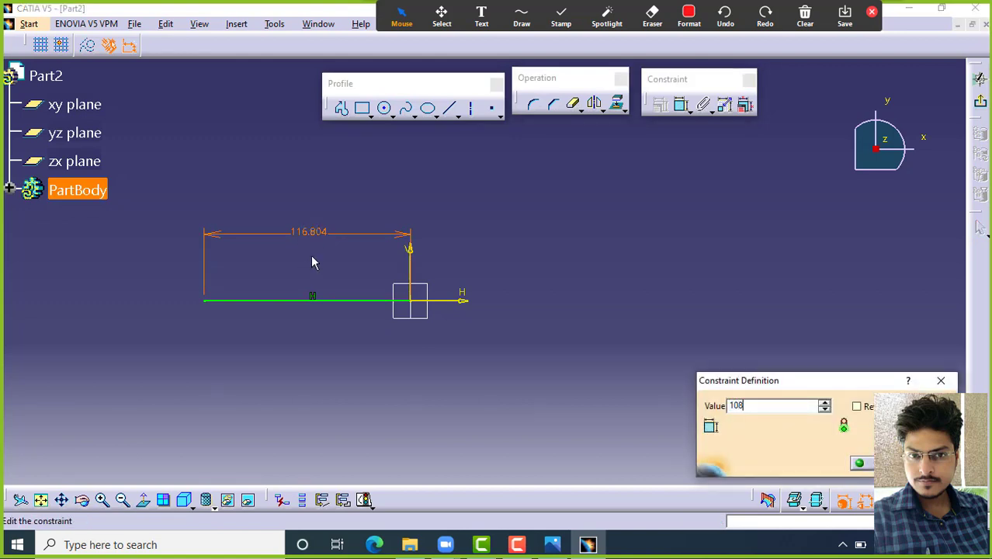
pyautogui.press('Return')
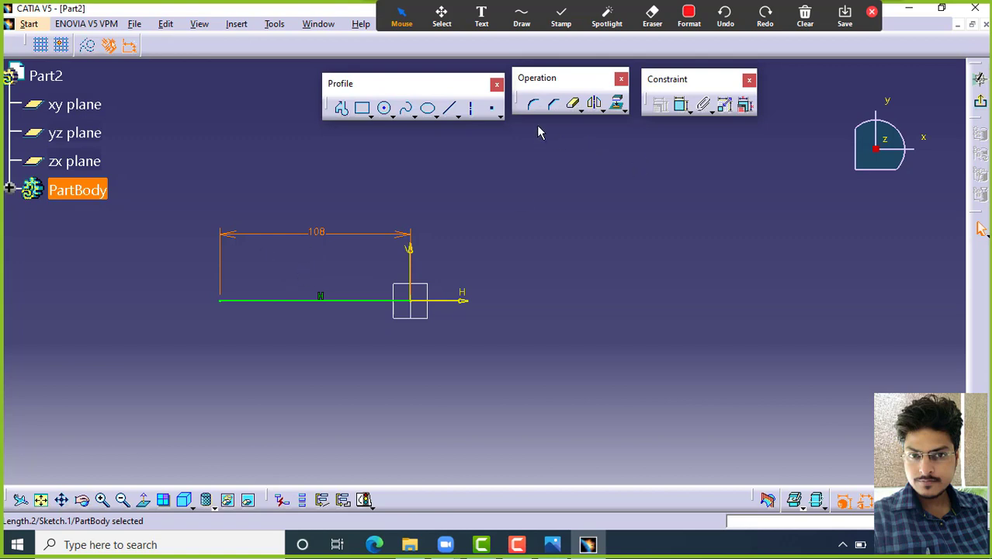
# Step: Draw a vertical line downward from the far end of the 108 mm line and dimension its length to 80 mm
pyautogui.click(450, 108)
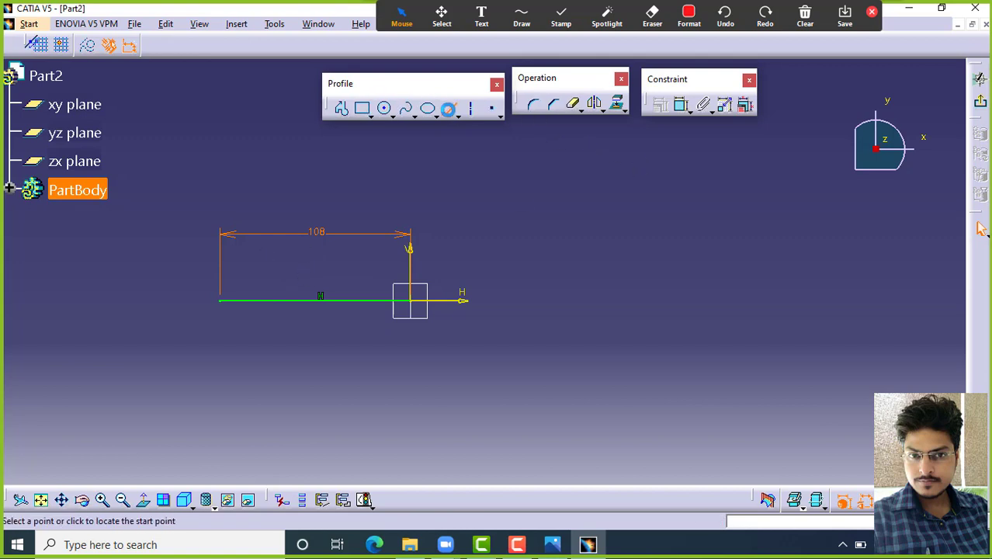
pyautogui.click(221, 300)
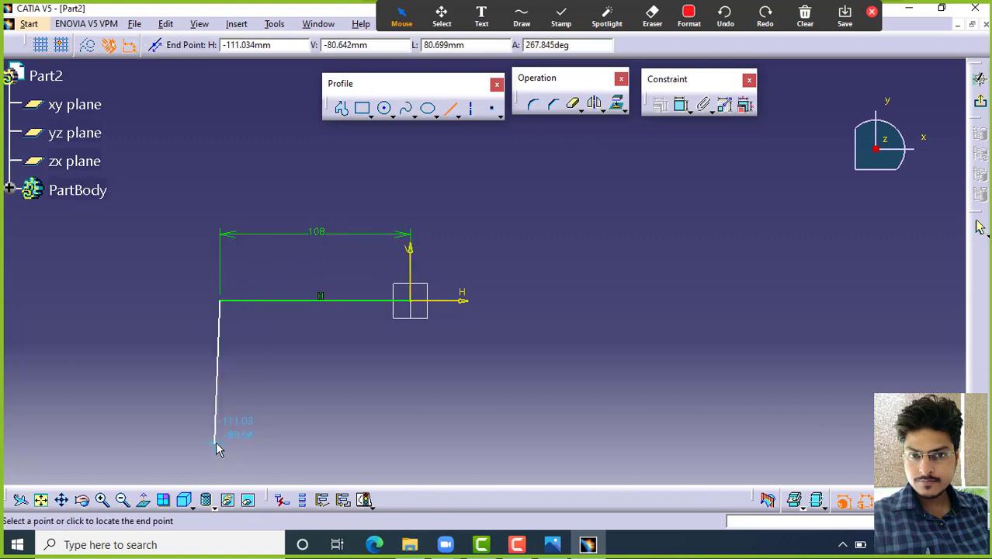
pyautogui.click(219, 443)
pyautogui.click(682, 105)
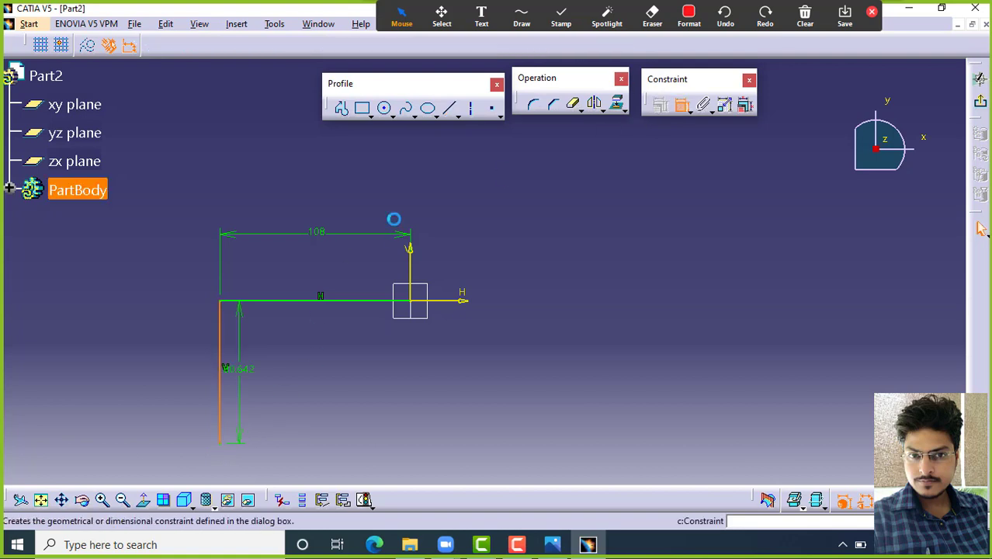
pyautogui.click(112, 355)
pyautogui.doubleClick(113, 352)
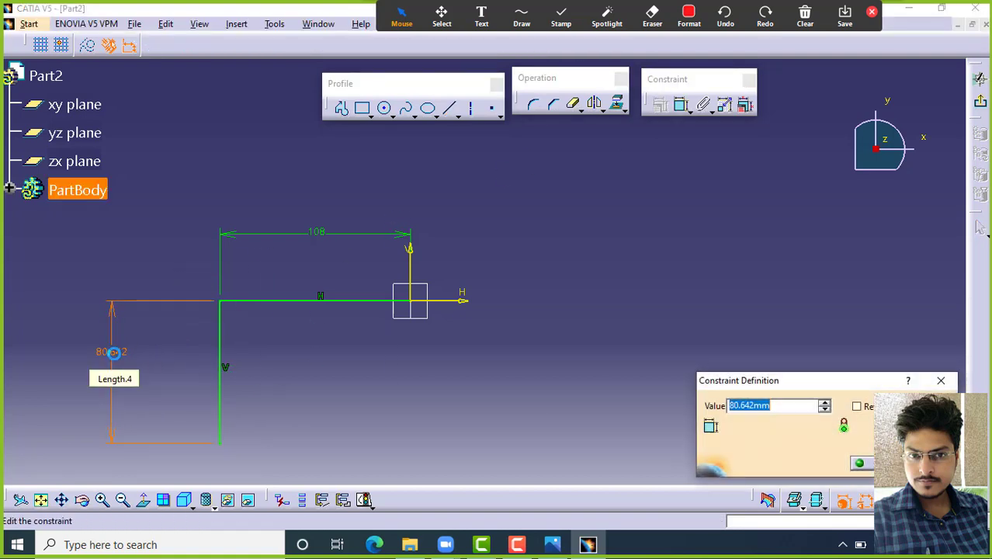
pyautogui.write('80')
pyautogui.press('Return')
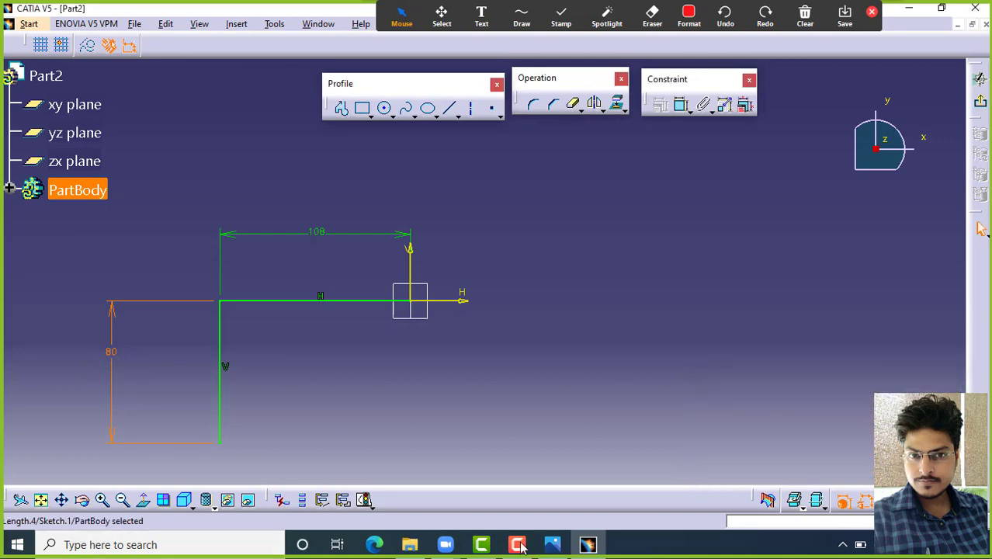
# Step: Check the 80 overall width in the reference drawing, then draw the lower horizontal line from the vertical line's lower end to directly below the origin
pyautogui.click(552, 544)
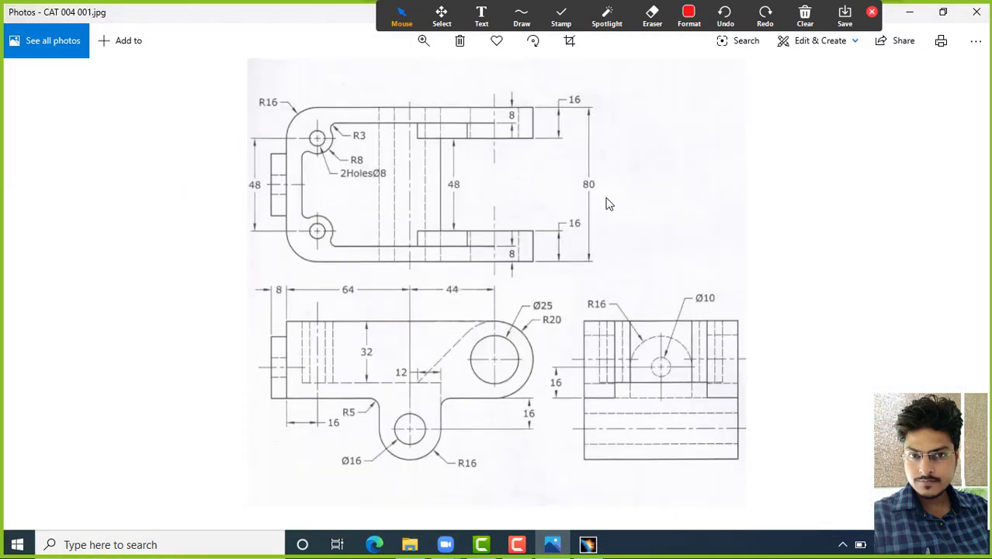
pyautogui.press('ctrl')
pyautogui.press('ctrl')
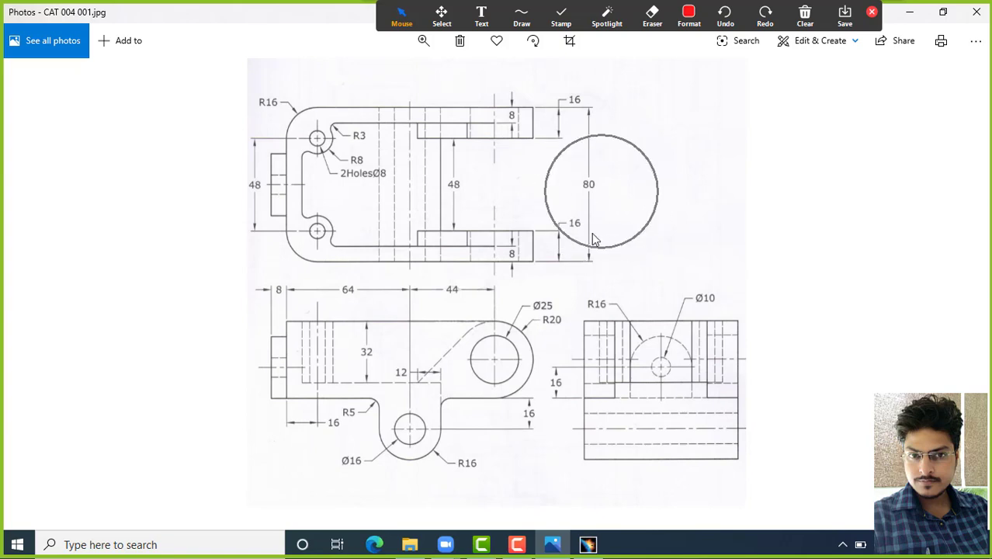
pyautogui.click(560, 543)
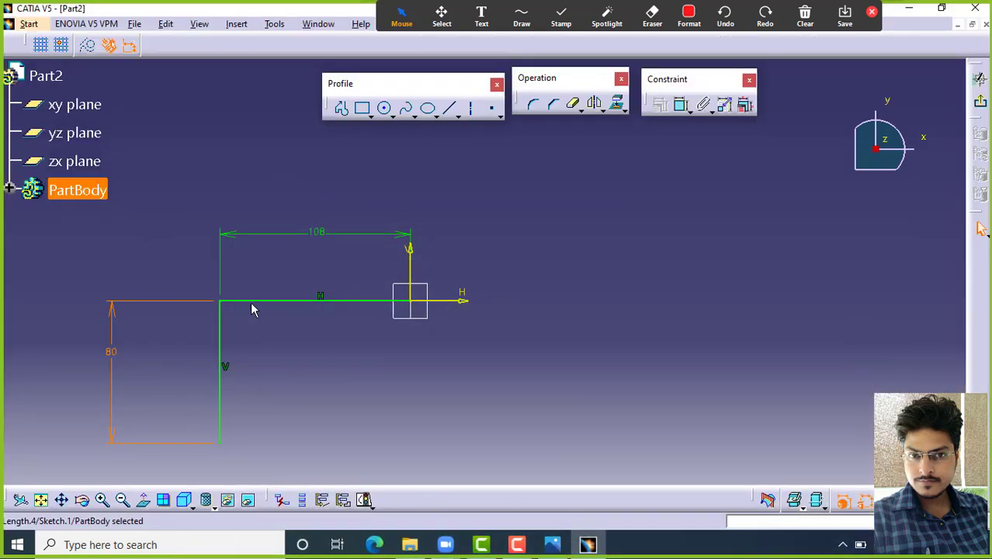
pyautogui.click(450, 108)
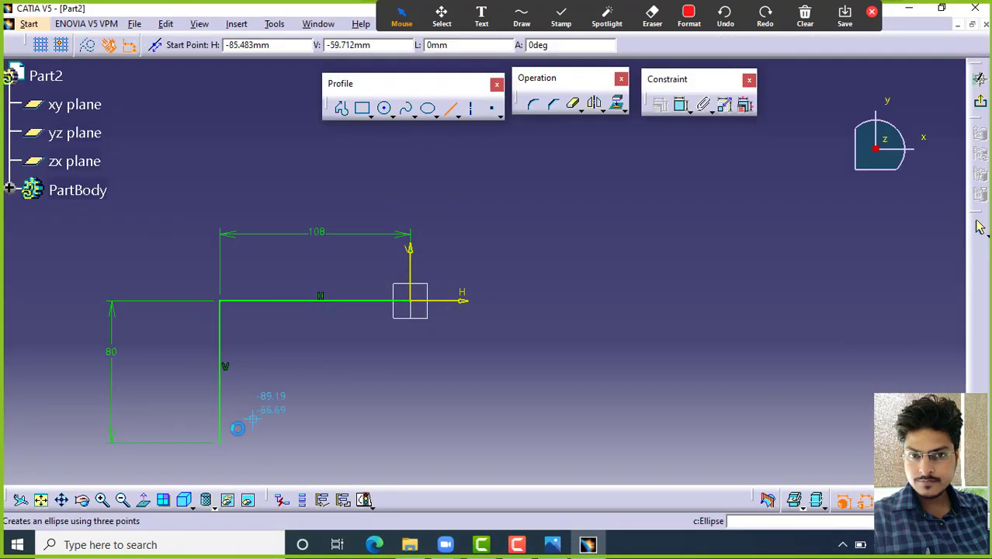
pyautogui.click(222, 442)
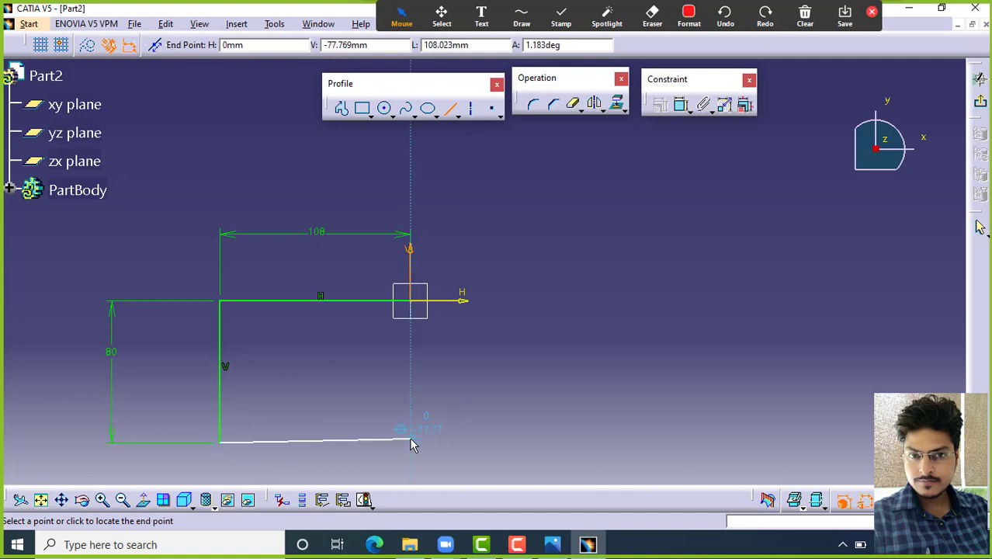
pyautogui.click(411, 440)
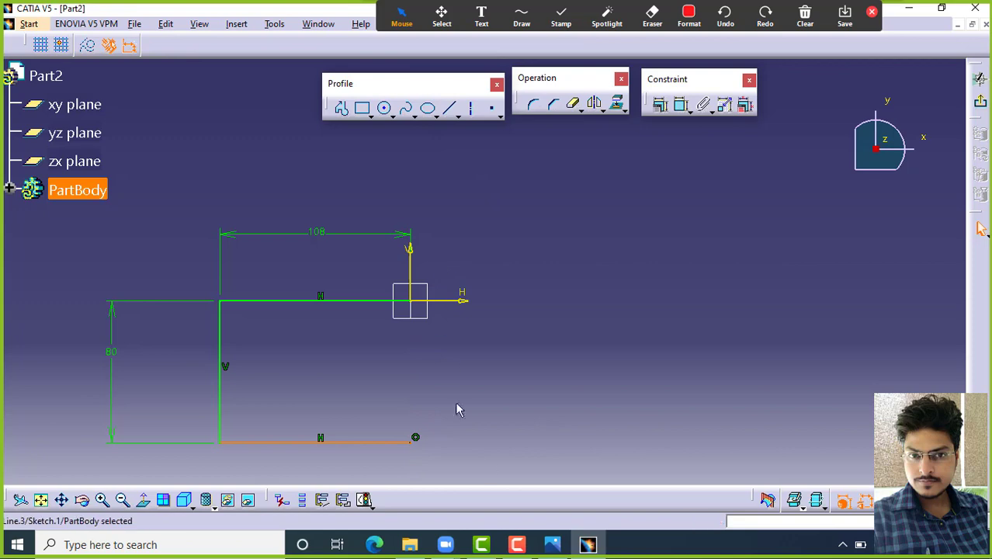
# Step: Check the frame's wall thickness in the reference drawing, then offset the upper horizontal line 8 mm toward the inside of the frame
pyautogui.click(552, 544)
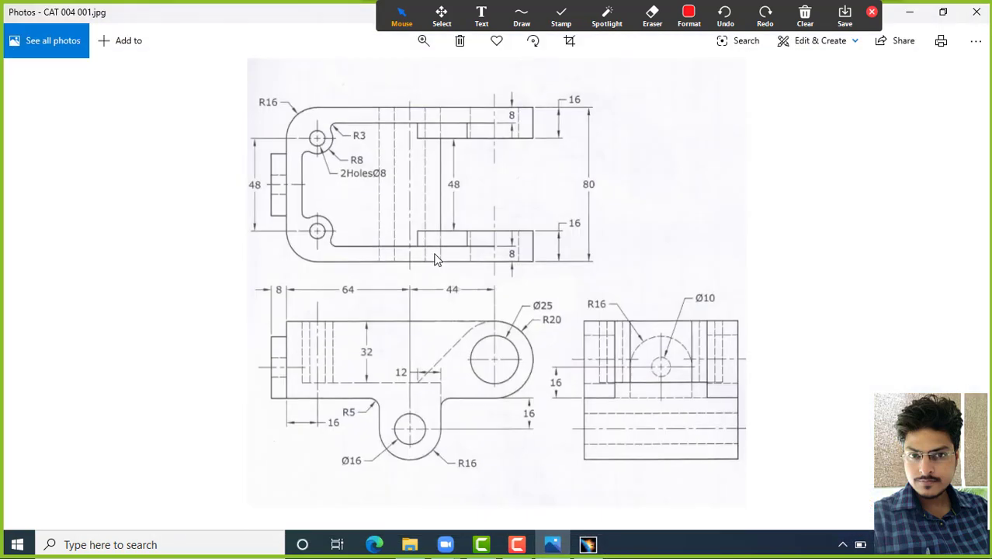
pyautogui.press('ctrl')
pyautogui.press('ctrl')
pyautogui.click(566, 549)
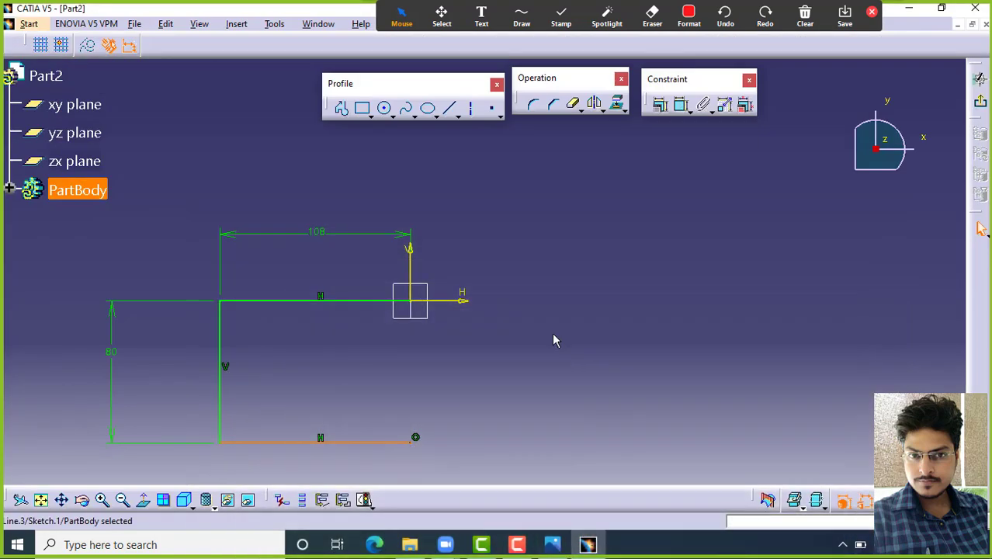
pyautogui.click(436, 338)
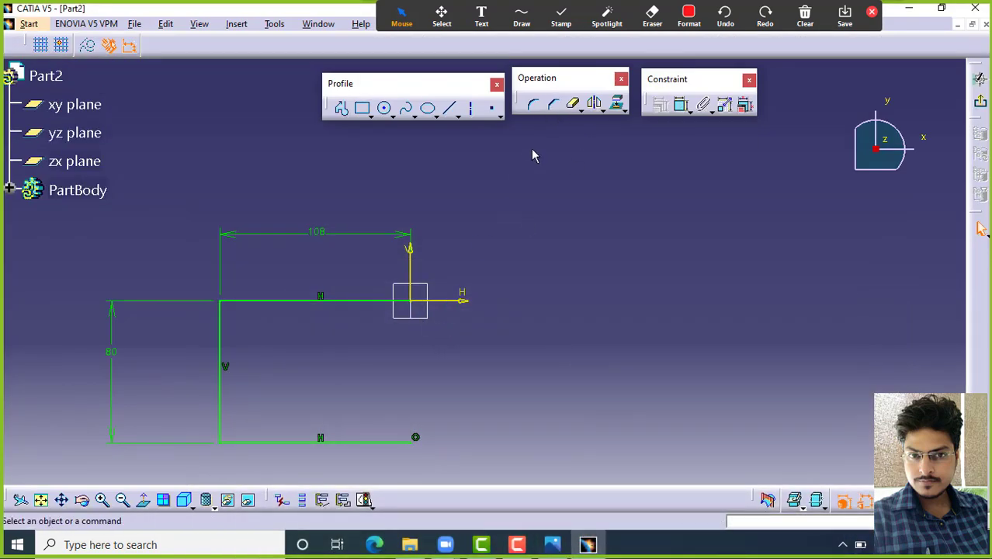
pyautogui.click(353, 303)
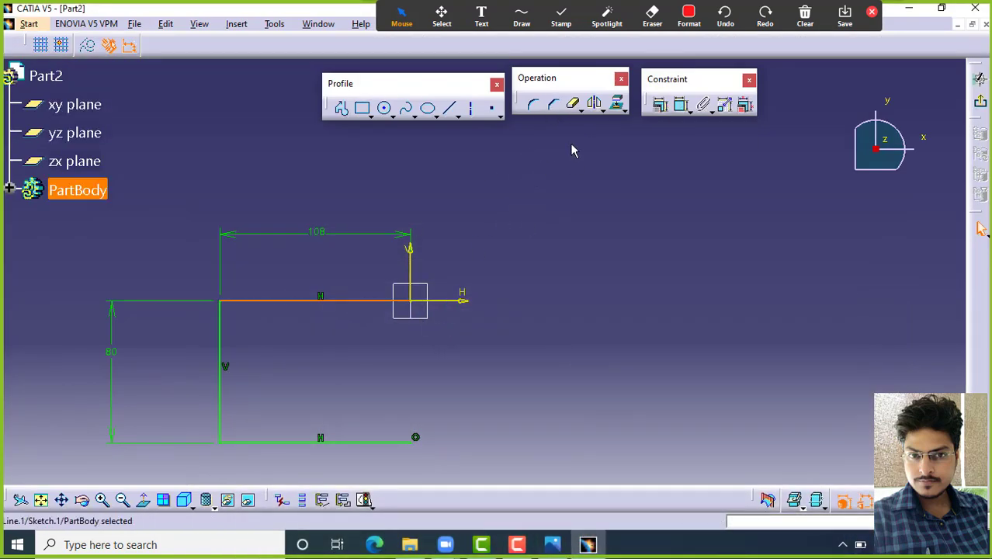
pyautogui.click(598, 109)
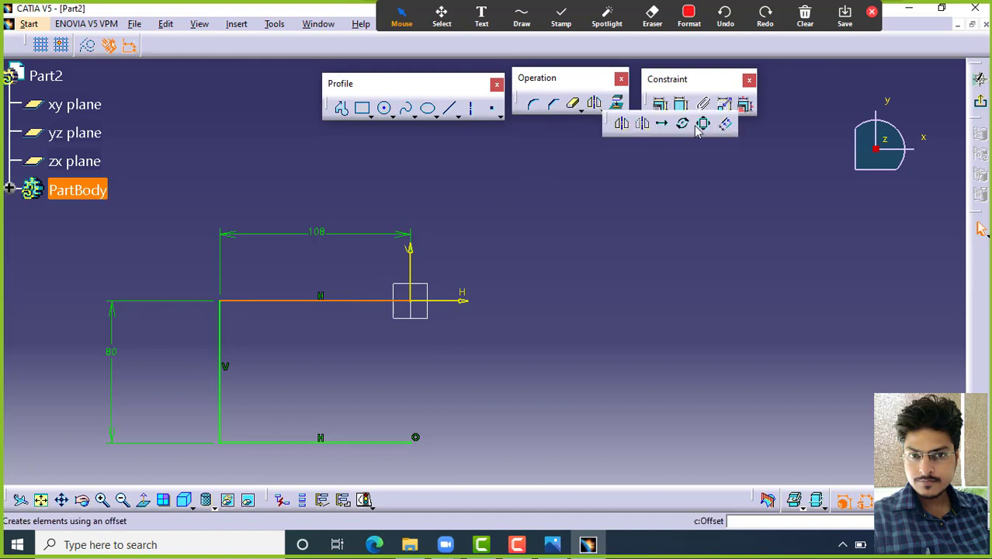
pyautogui.click(699, 126)
pyautogui.click(718, 44)
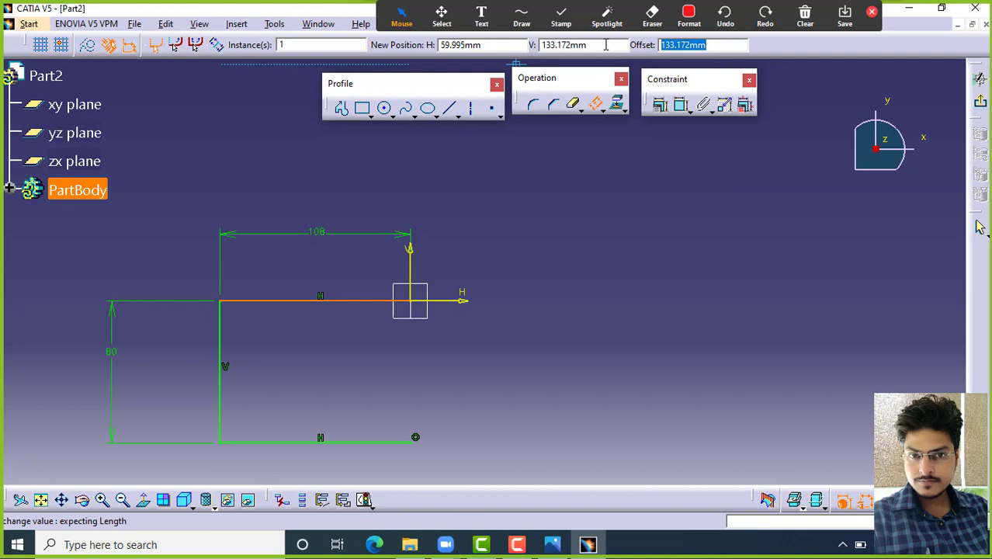
pyautogui.write('8')
pyautogui.press('Return')
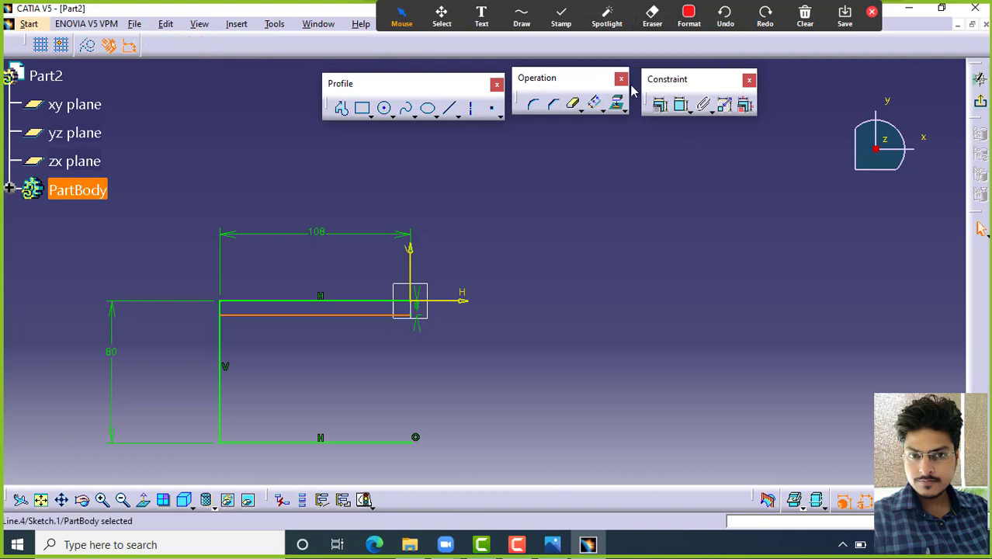
# Step: Offset the outer vertical line and the lower horizontal line 8 mm toward the inside of the frame
pyautogui.click(222, 348)
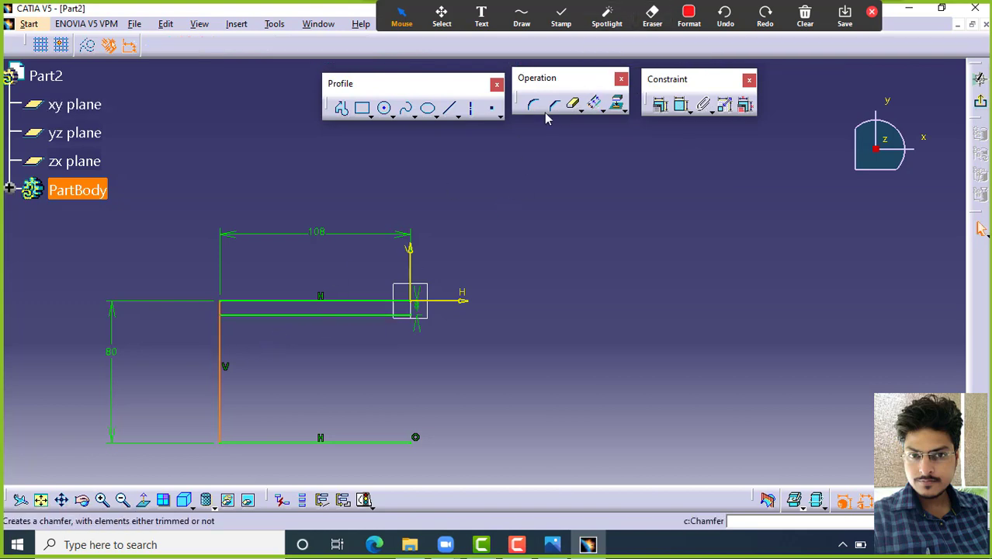
pyautogui.click(597, 105)
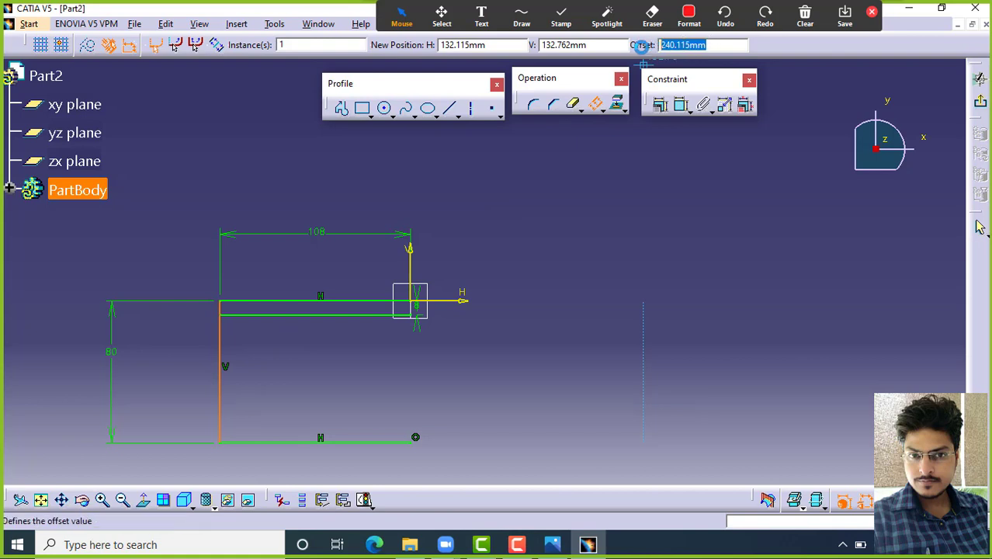
pyautogui.write('8')
pyautogui.press('Return')
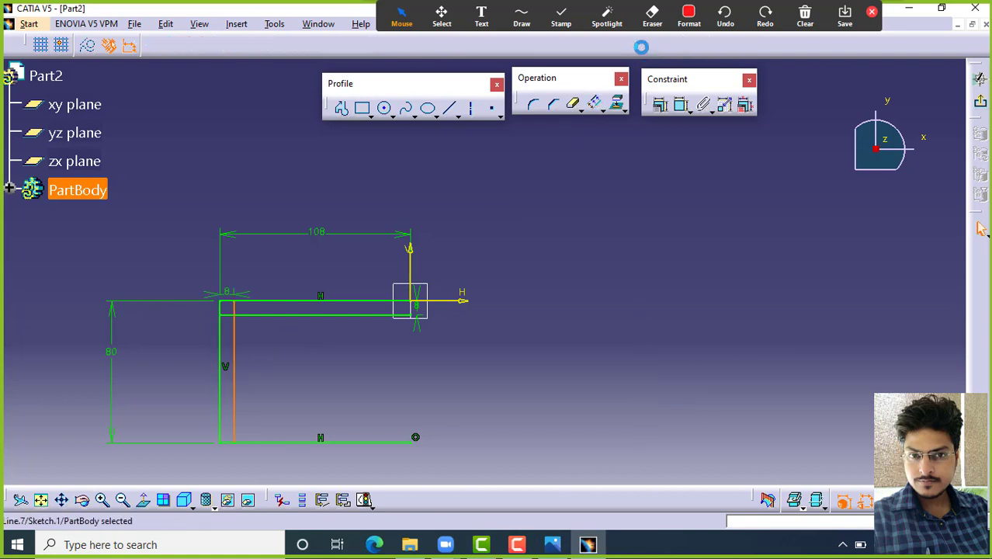
pyautogui.click(303, 442)
pyautogui.click(595, 104)
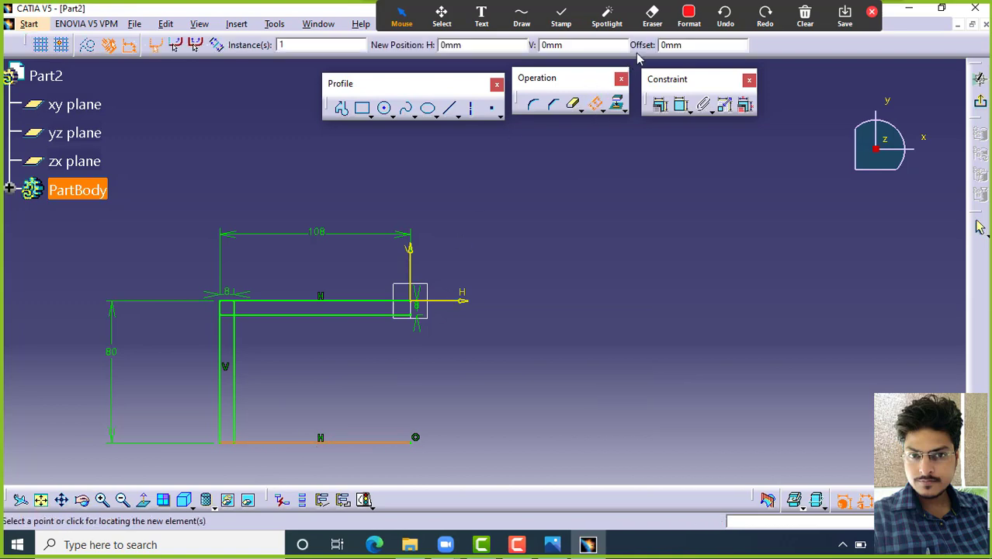
pyautogui.moveTo(714, 45); pyautogui.dragTo(612, 45)
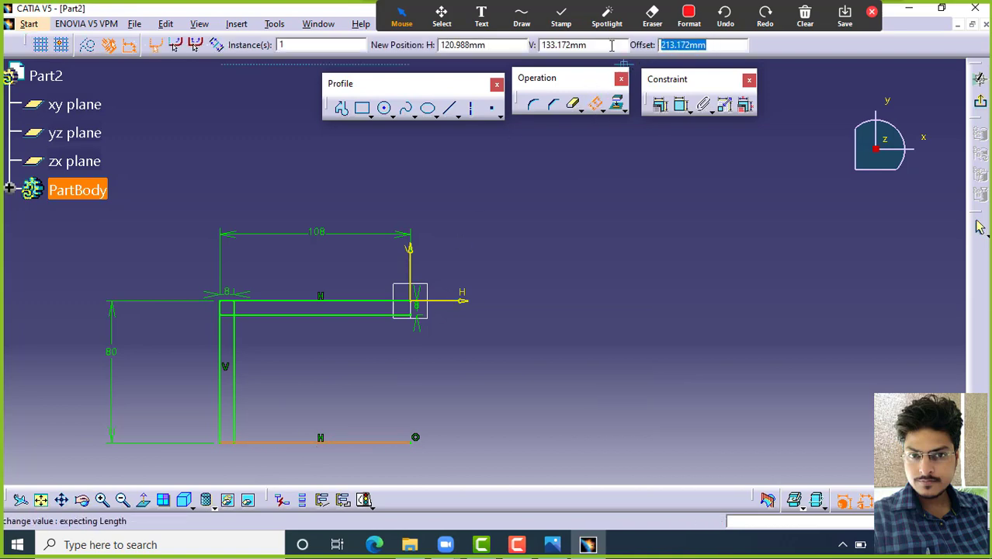
pyautogui.write('8')
pyautogui.press('Return')
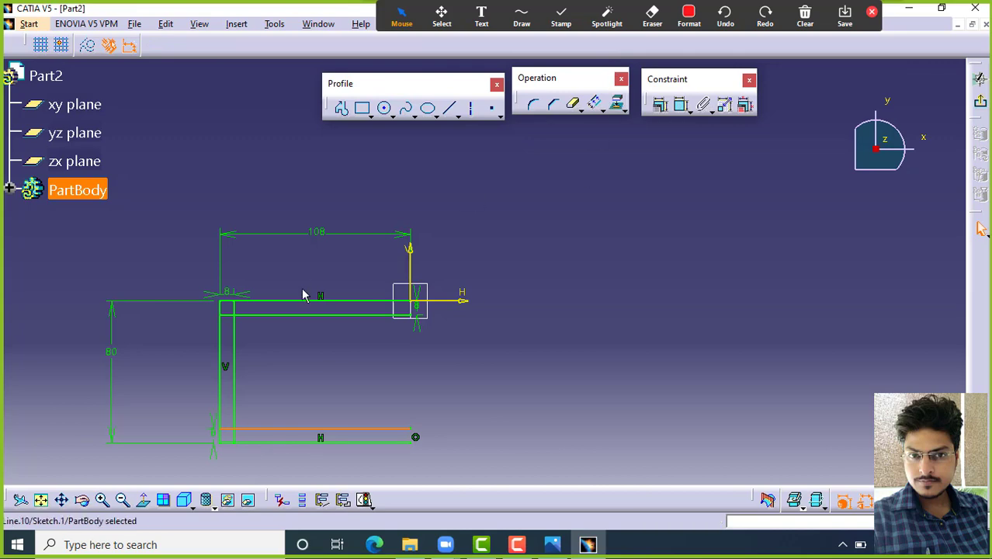
# Step: Quick Trim the overlapping ends of the offset lines at both inner corners of the frame
pyautogui.moveTo(292, 349)
pyautogui.mouseDown(button='middle')
pyautogui.moveTo(345, 342)
pyautogui.moveTo(311, 254)
pyautogui.moveTo(603, 243)
pyautogui.mouseUp(button='middle')
pyautogui.click(575, 105)
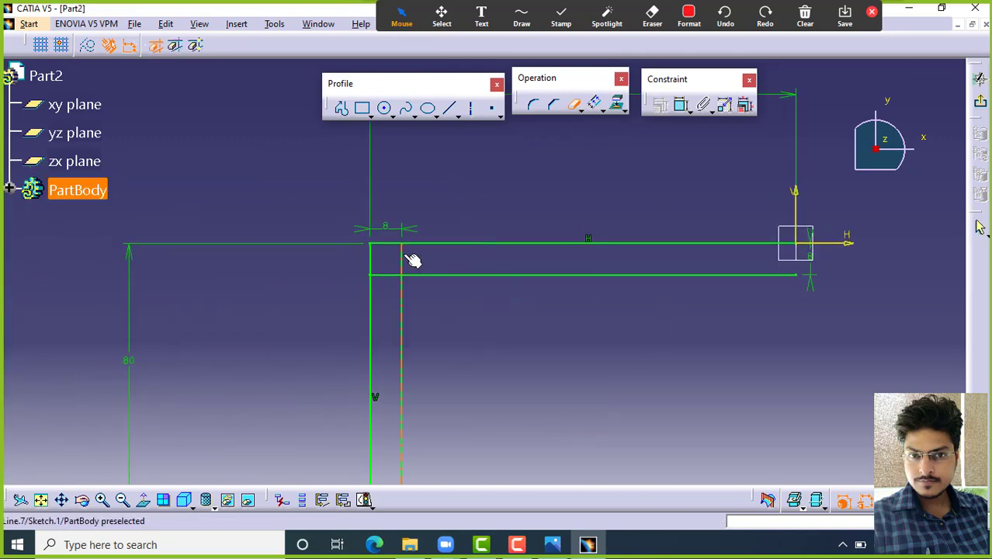
pyautogui.click(402, 254)
pyautogui.click(391, 275)
pyautogui.moveTo(410, 434); pyautogui.dragTo(349, 193, button='middle')
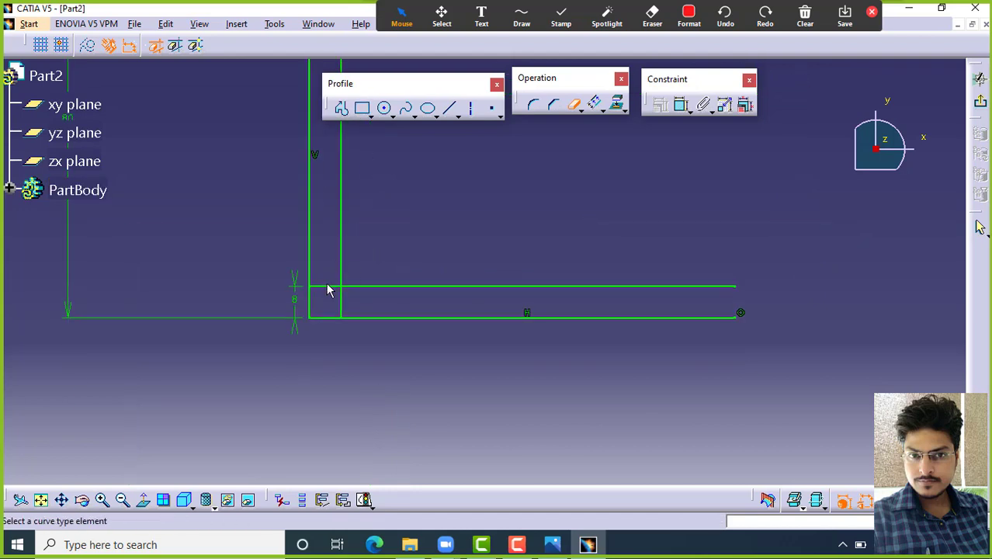
pyautogui.click(328, 286)
# Step: Close the open ends of the frame's lower and upper arms with short vertical lines joining the outer and inner edges
pyautogui.moveTo(443, 224)
pyautogui.mouseDown(button='middle')
pyautogui.moveTo(299, 356)
pyautogui.moveTo(310, 354)
pyautogui.mouseUp(button='middle')
pyautogui.click(450, 110)
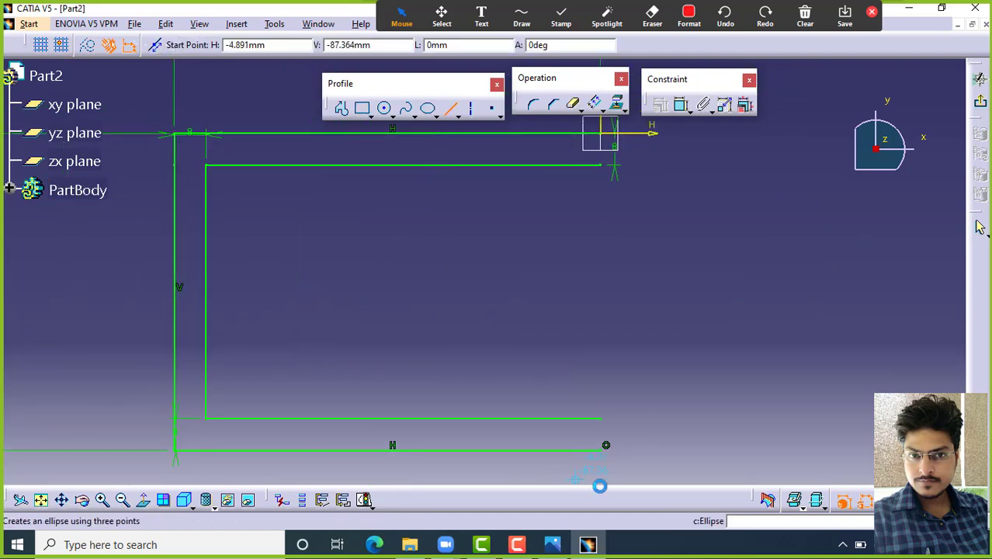
pyautogui.click(606, 449)
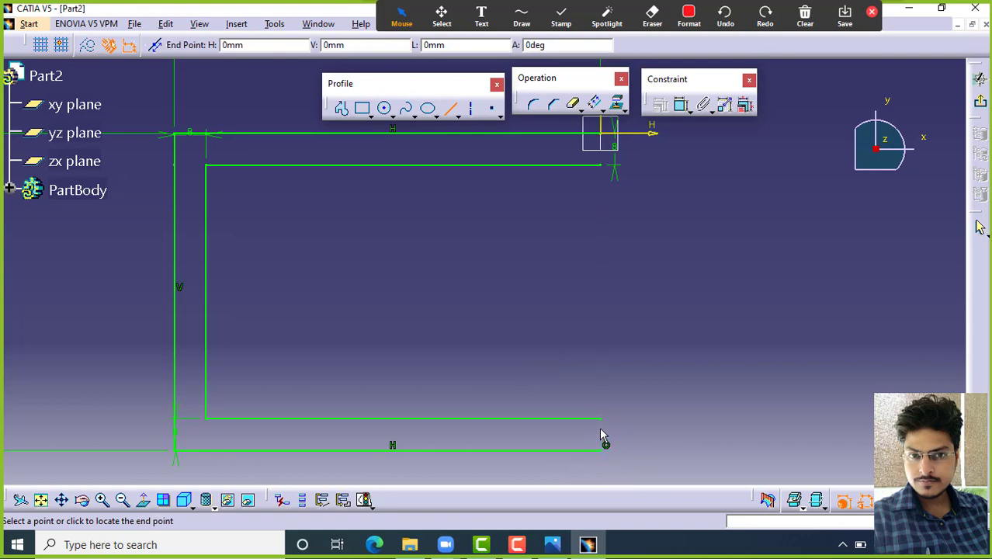
pyautogui.click(602, 420)
pyautogui.moveTo(620, 330); pyautogui.dragTo(576, 366, button='middle')
pyautogui.click(451, 110)
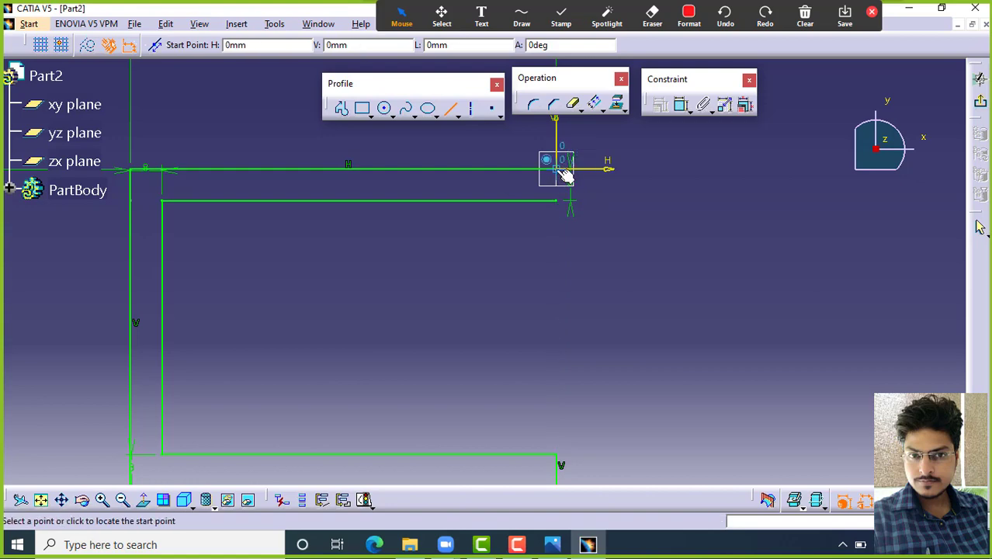
pyautogui.click(557, 169)
pyautogui.click(557, 201)
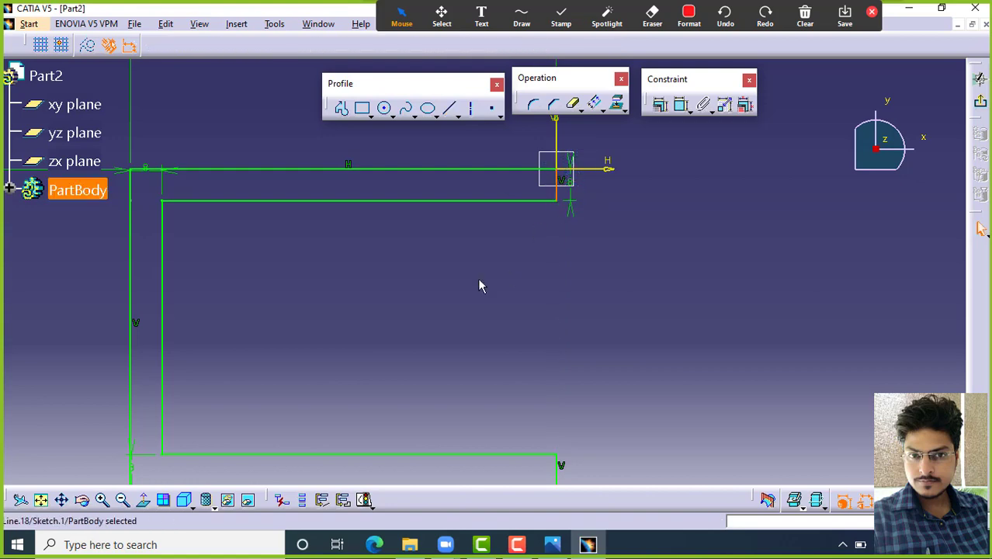
pyautogui.moveTo(480, 283)
pyautogui.mouseDown(button='middle')
pyautogui.moveTo(483, 312)
pyautogui.moveTo(501, 310)
pyautogui.mouseUp(button='middle')
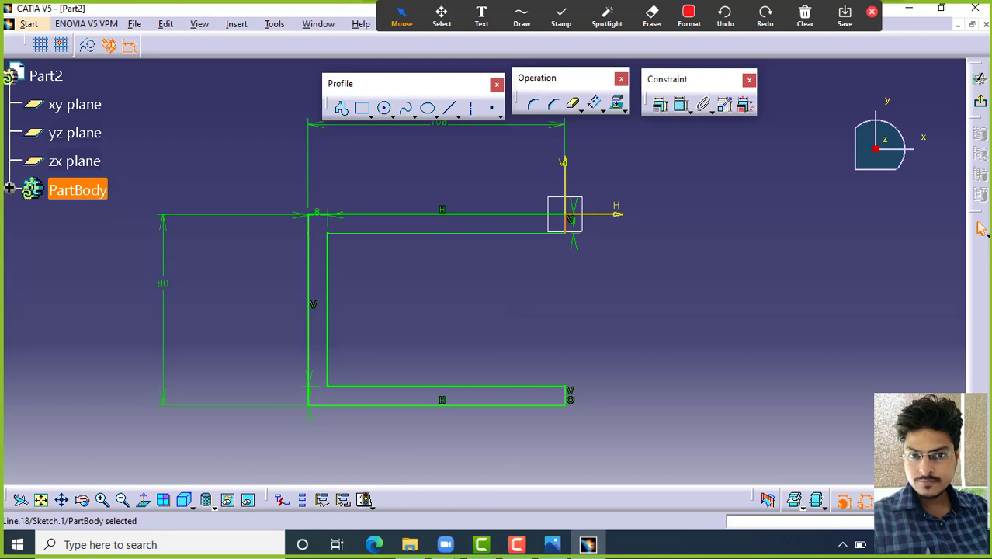
# Step: Examine the reference drawing for the diameter, outer radius and positions of the two corner holes in the frame
pyautogui.click(553, 545)
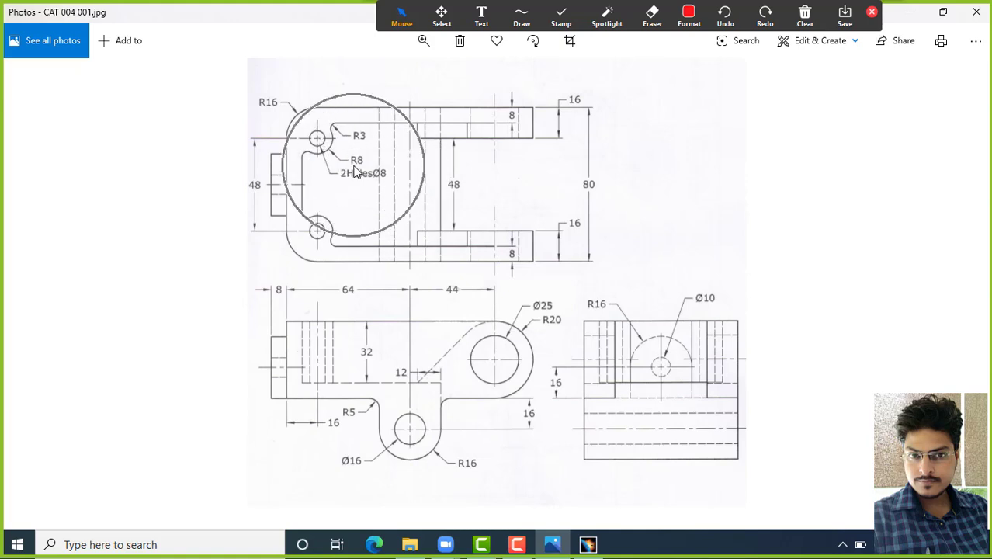
pyautogui.click(588, 544)
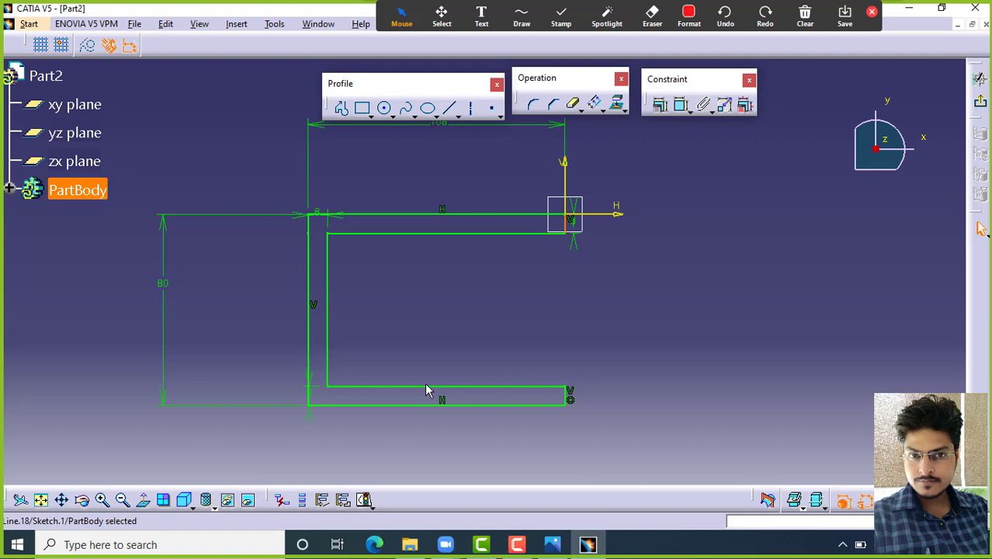
pyautogui.click(553, 540)
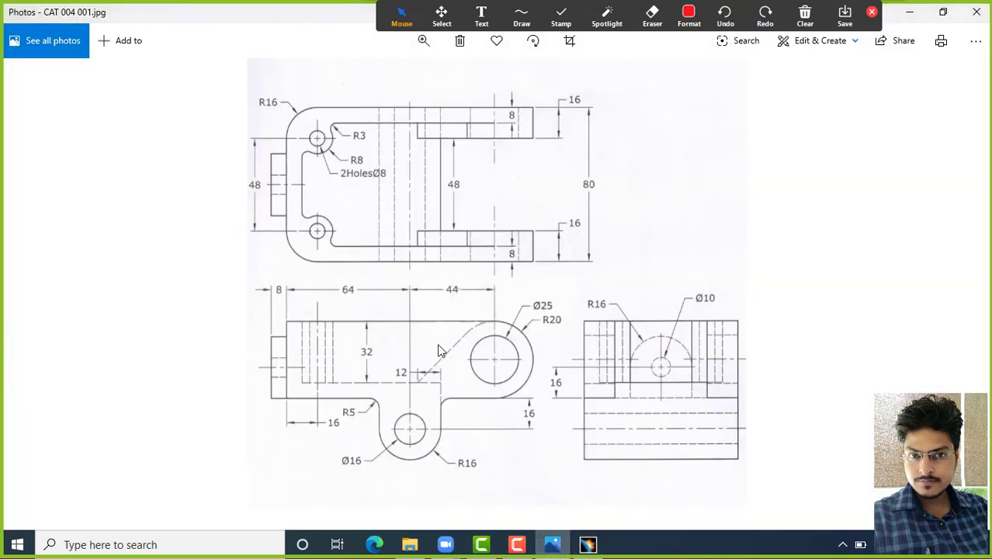
pyautogui.click(320, 143)
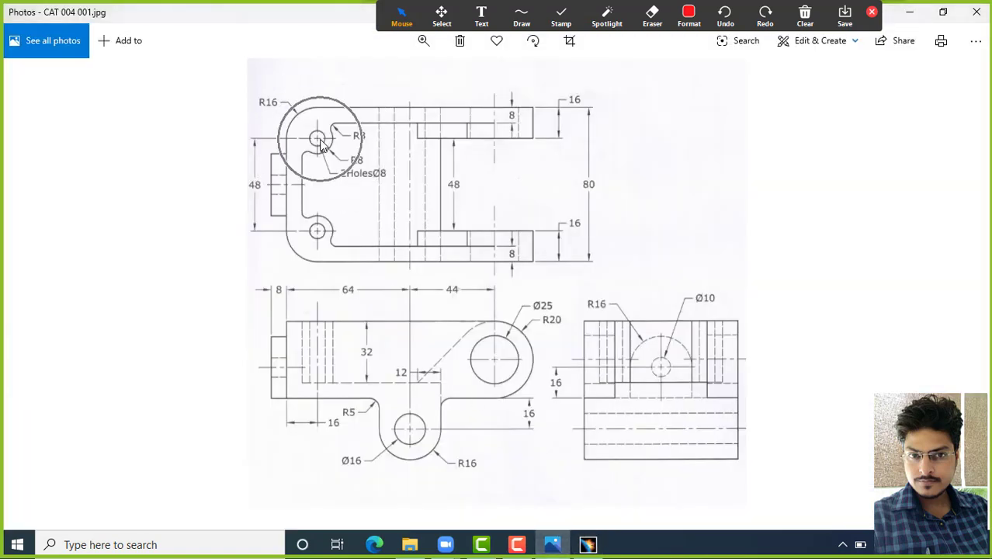
pyautogui.click(263, 192)
pyautogui.click(262, 192)
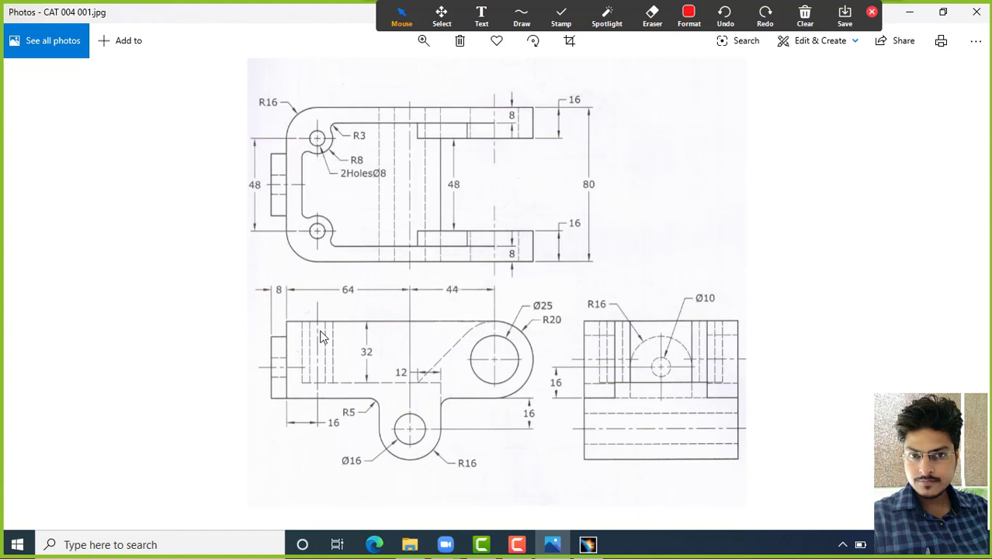
pyautogui.click(334, 433)
pyautogui.click(334, 432)
pyautogui.click(588, 545)
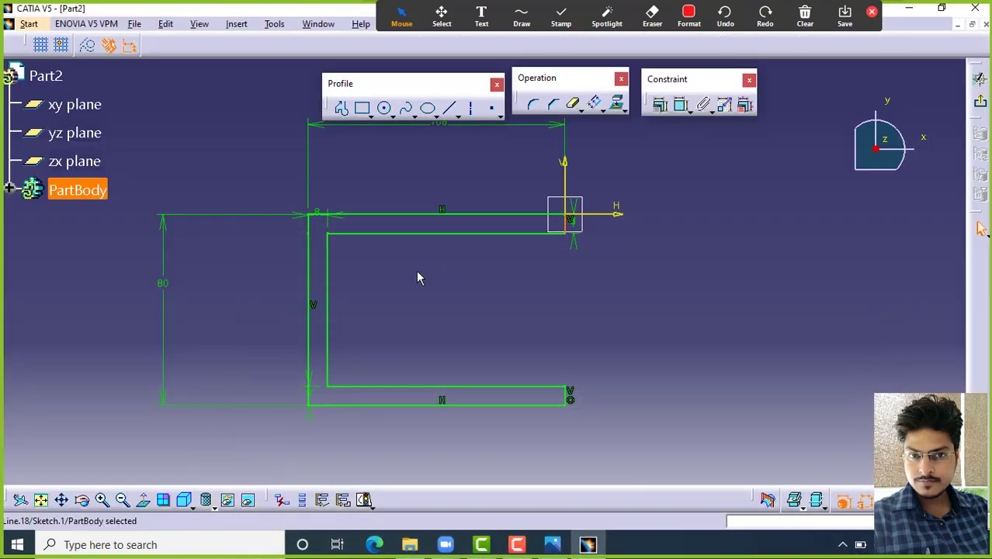
# Step: Sketch two concentric circles inside the frame near its upper closed corner, with radii of about 9.5 mm and 3.5 mm
pyautogui.click(384, 108)
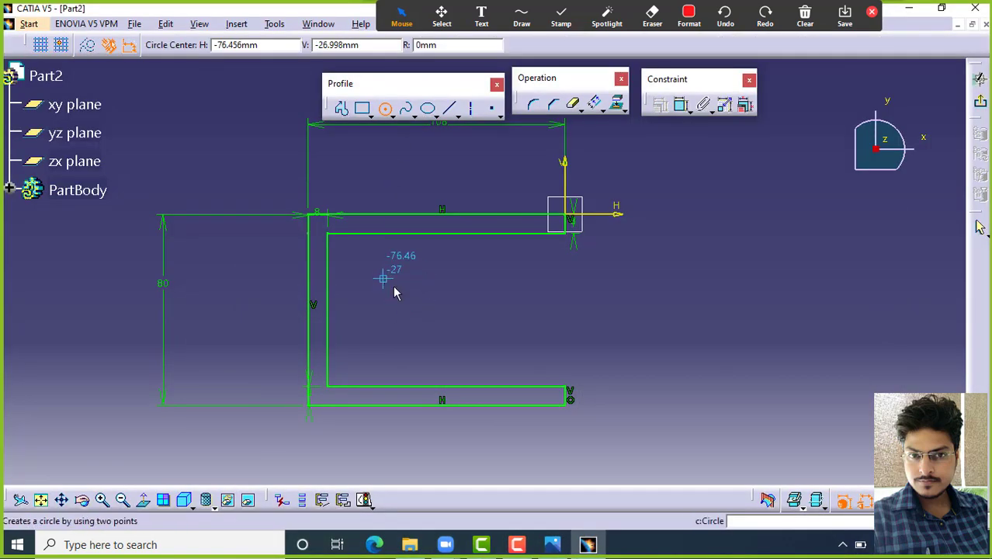
pyautogui.click(383, 278)
pyautogui.click(400, 287)
pyautogui.click(384, 108)
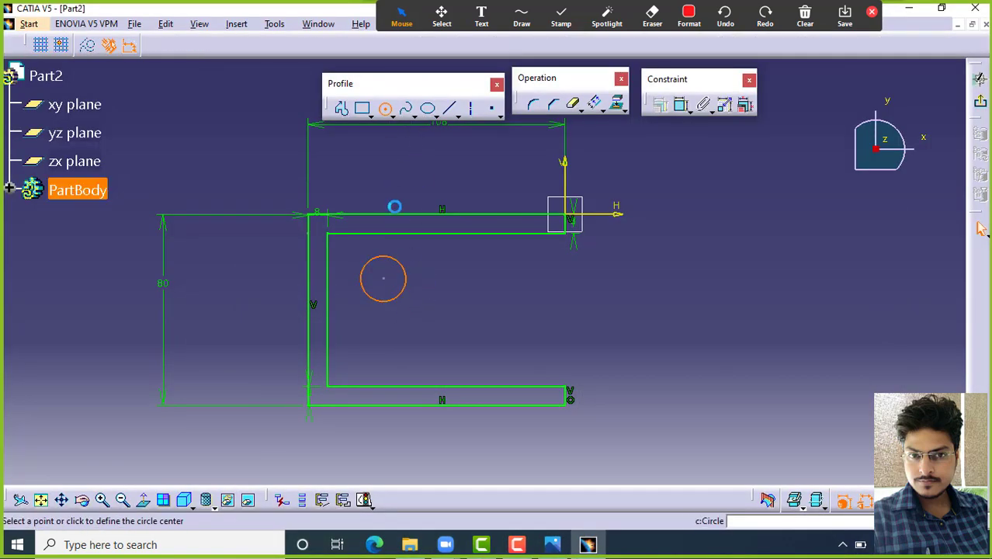
pyautogui.click(383, 278)
pyautogui.click(390, 279)
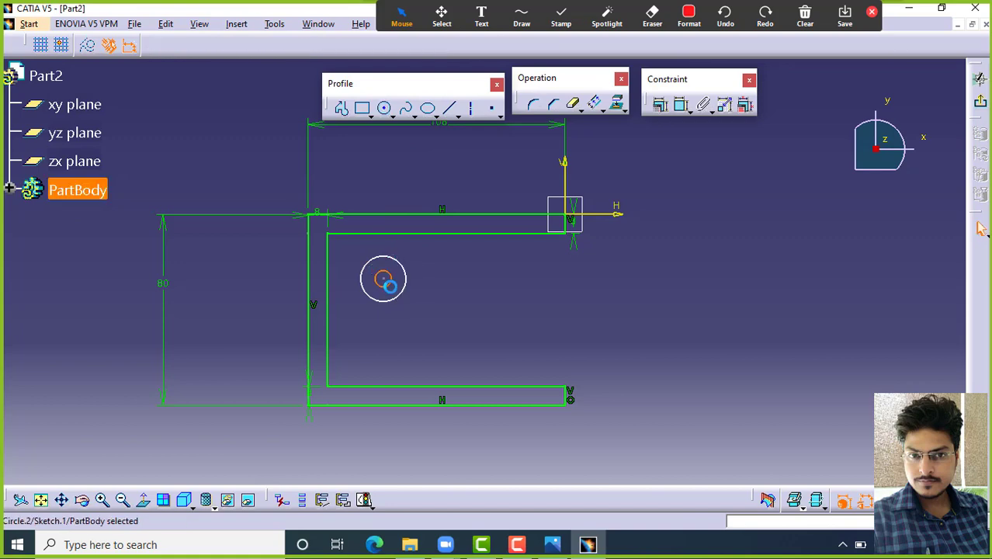
# Step: Dimension the inner circle and set its radius to 4 mm
pyautogui.click(683, 111)
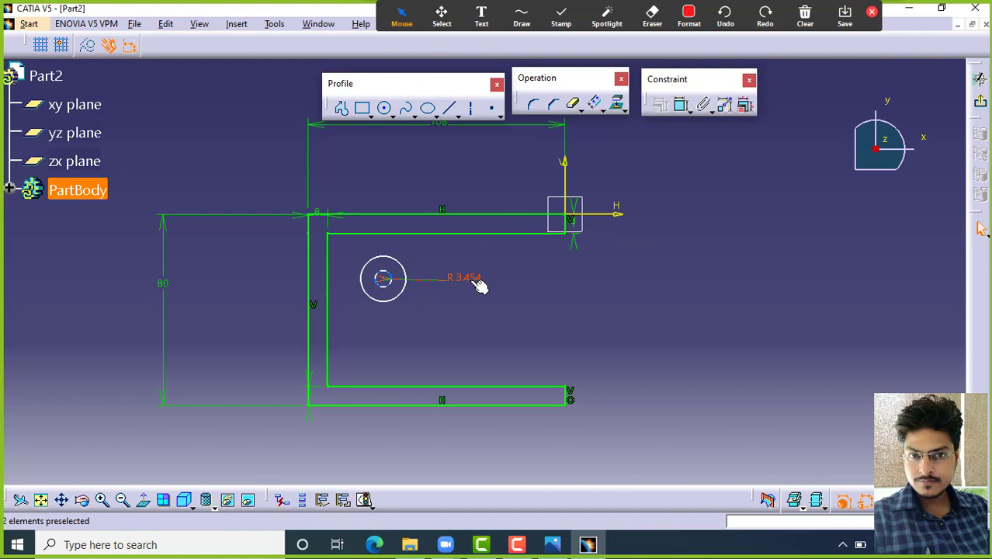
pyautogui.doubleClick(470, 280)
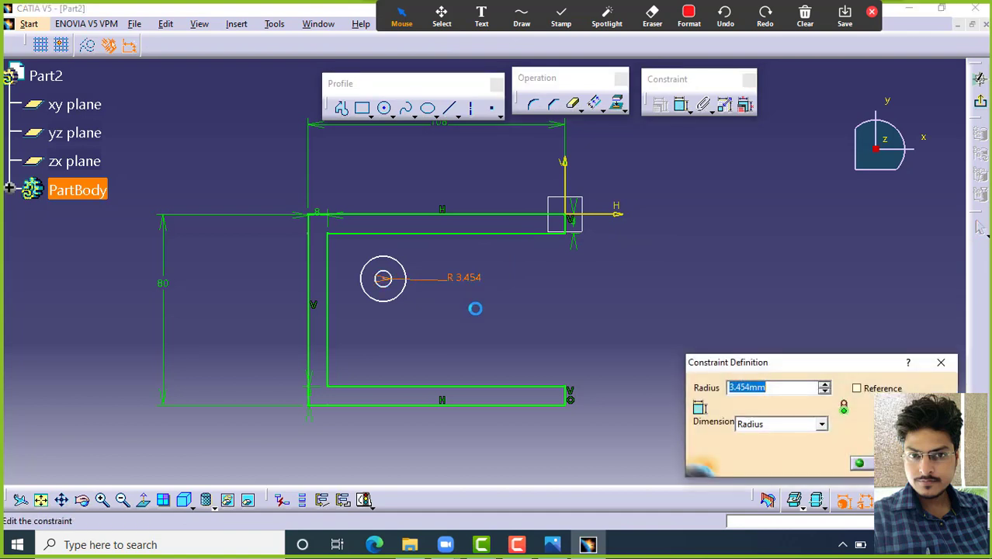
pyautogui.write('4')
pyautogui.press('Return')
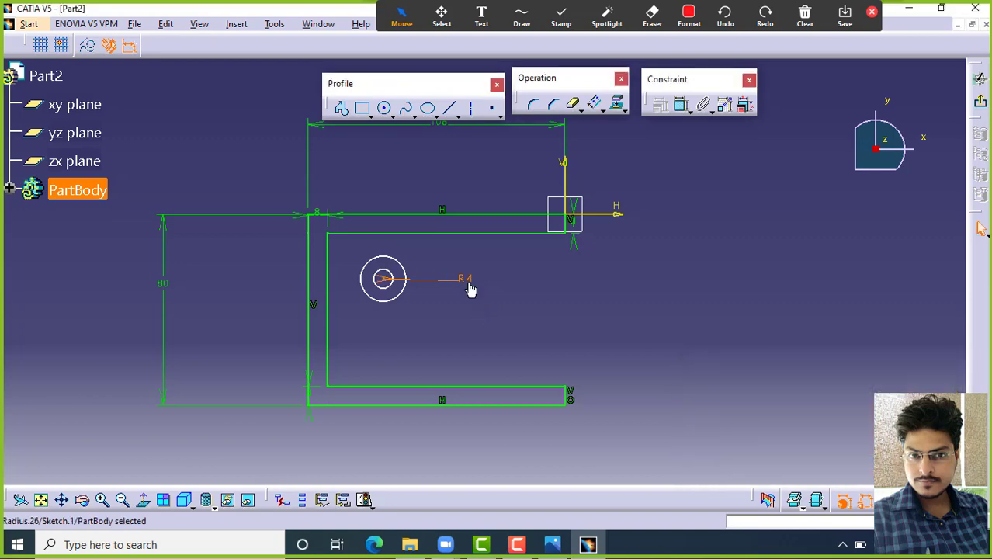
# Step: Dimension the outer concentric circle and set its radius to 8 mm
pyautogui.click(682, 105)
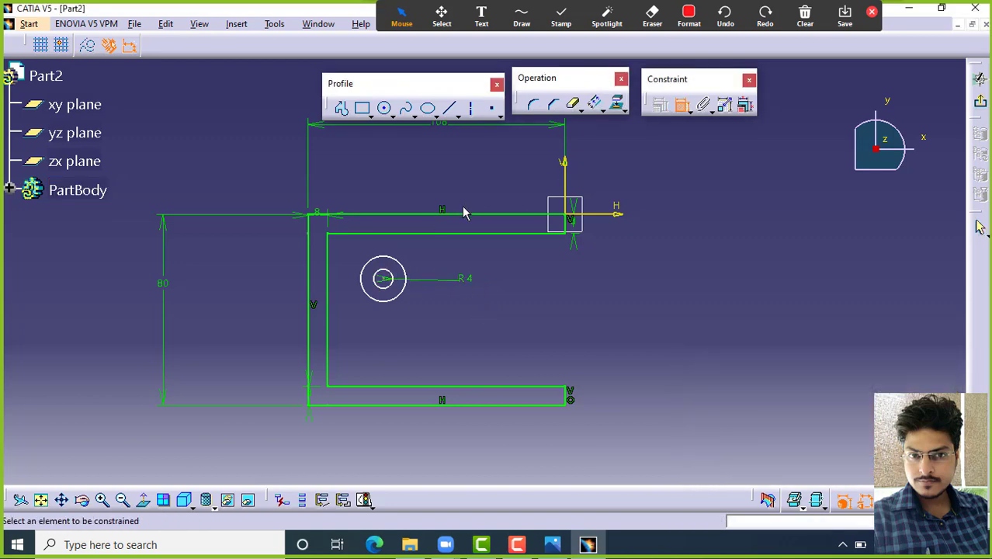
pyautogui.click(413, 275)
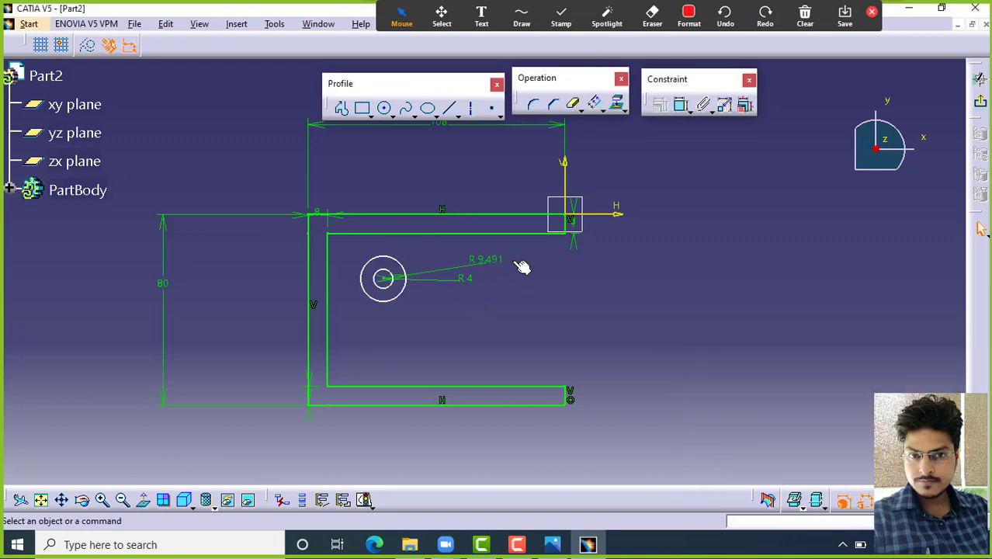
pyautogui.click(518, 261)
pyautogui.doubleClick(496, 262)
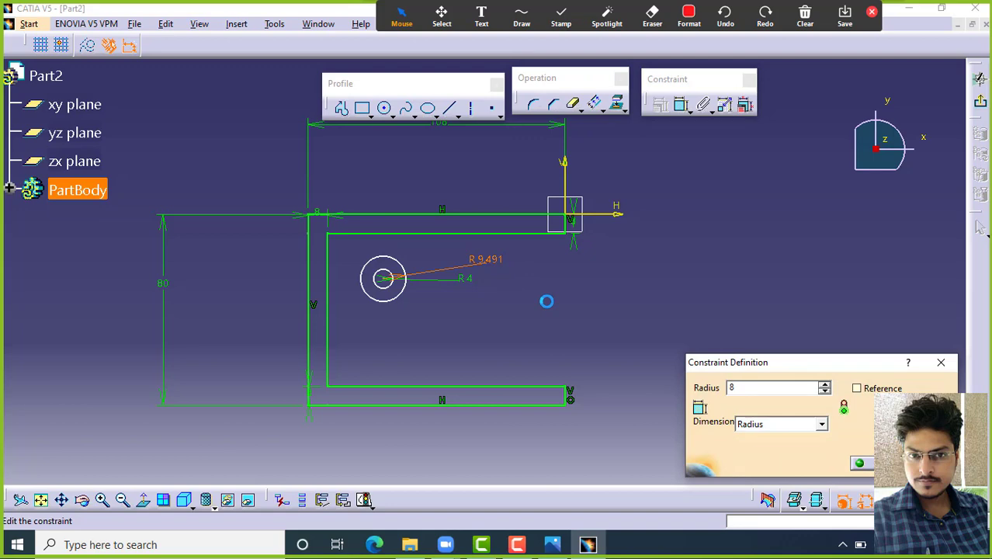
pyautogui.write('8')
pyautogui.press('Return')
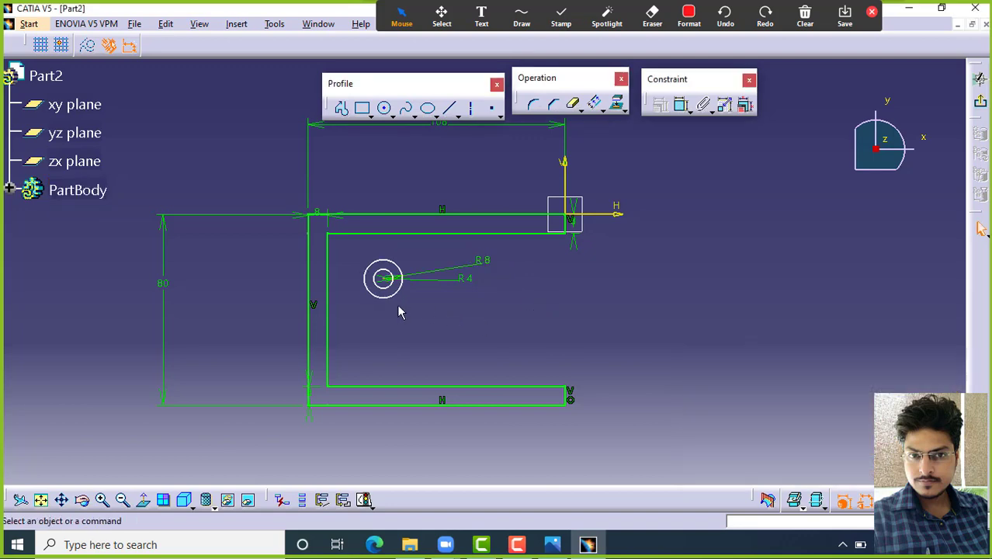
# Step: Constrain the circles' centre to a horizontal distance of 16 mm from the frame's outer vertical line
pyautogui.moveTo(398, 306)
pyautogui.mouseDown(button='middle')
pyautogui.moveTo(382, 310)
pyautogui.moveTo(357, 249)
pyautogui.moveTo(464, 255)
pyautogui.mouseUp(button='middle')
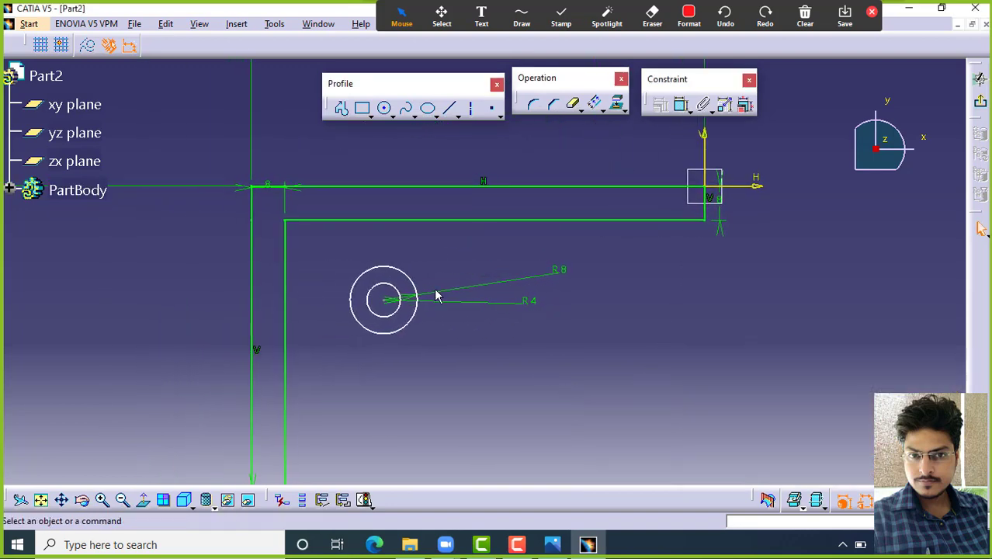
pyautogui.click(682, 104)
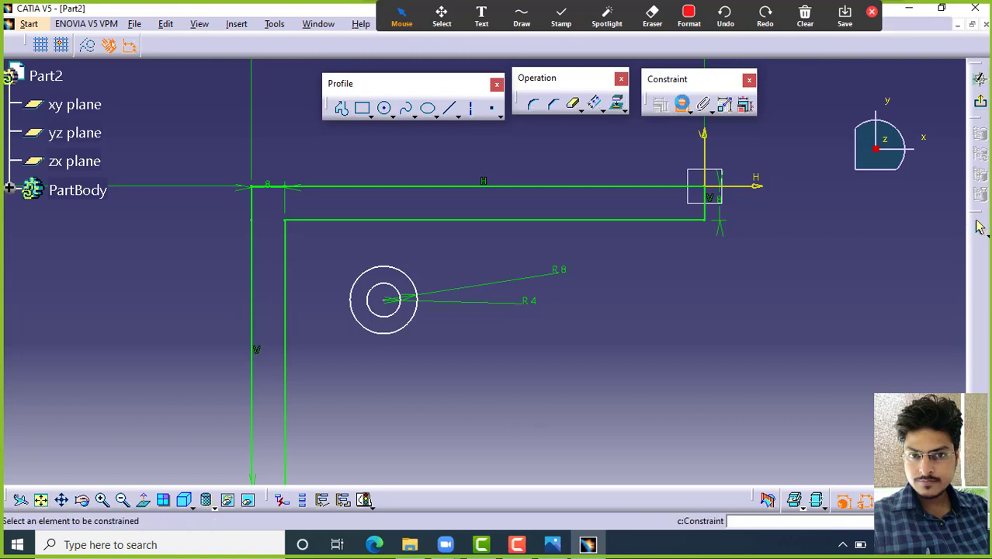
pyautogui.click(386, 300)
pyautogui.click(253, 318)
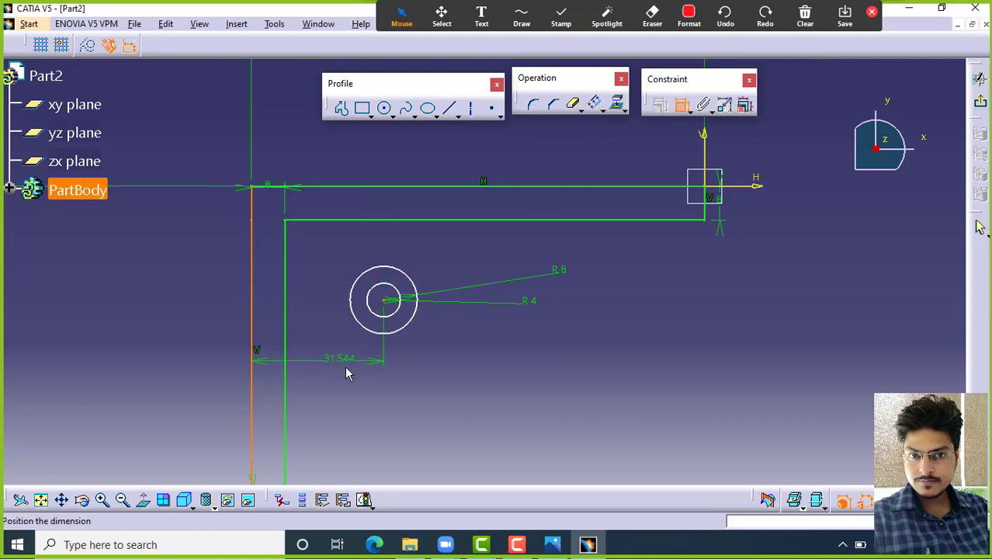
pyautogui.click(169, 381)
pyautogui.doubleClick(167, 369)
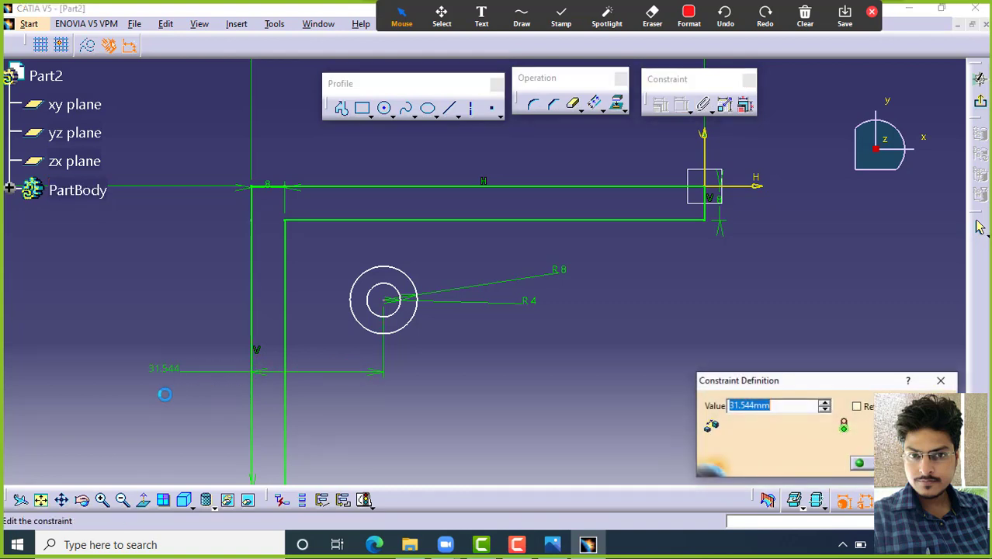
pyautogui.write('16')
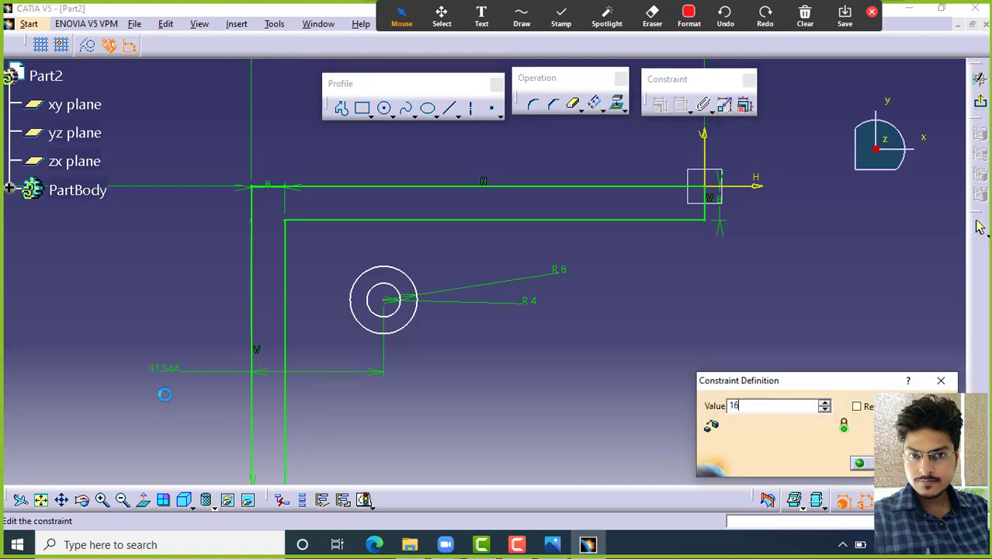
pyautogui.press('Return')
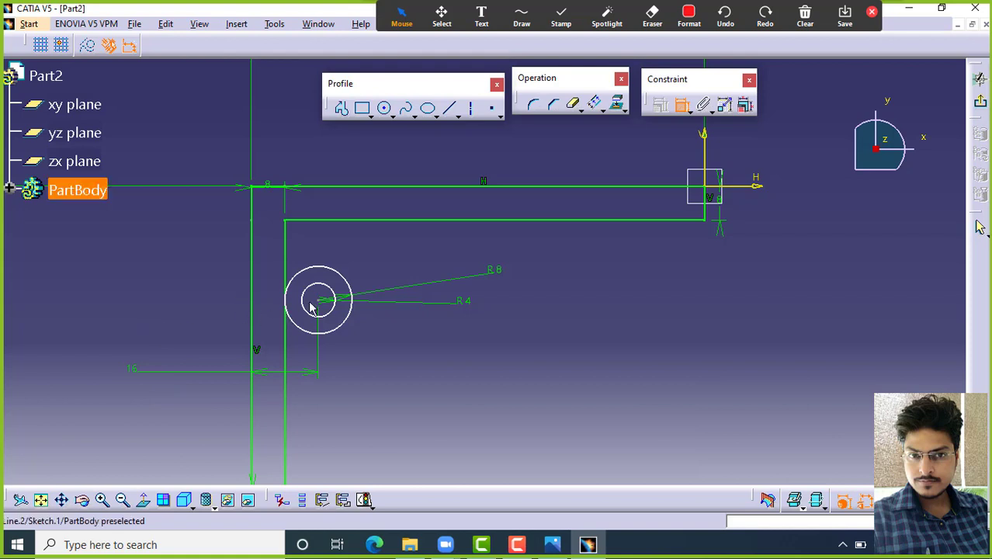
# Step: Constrain the circles' centre to a vertical distance of 16 mm from the frame's upper outer line
pyautogui.click(320, 191)
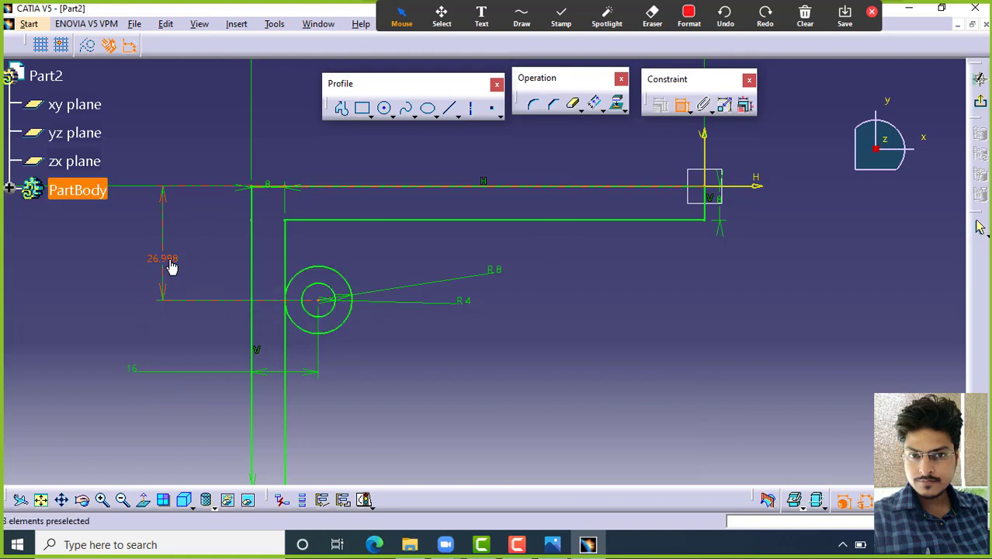
pyautogui.doubleClick(170, 265)
pyautogui.write('1')
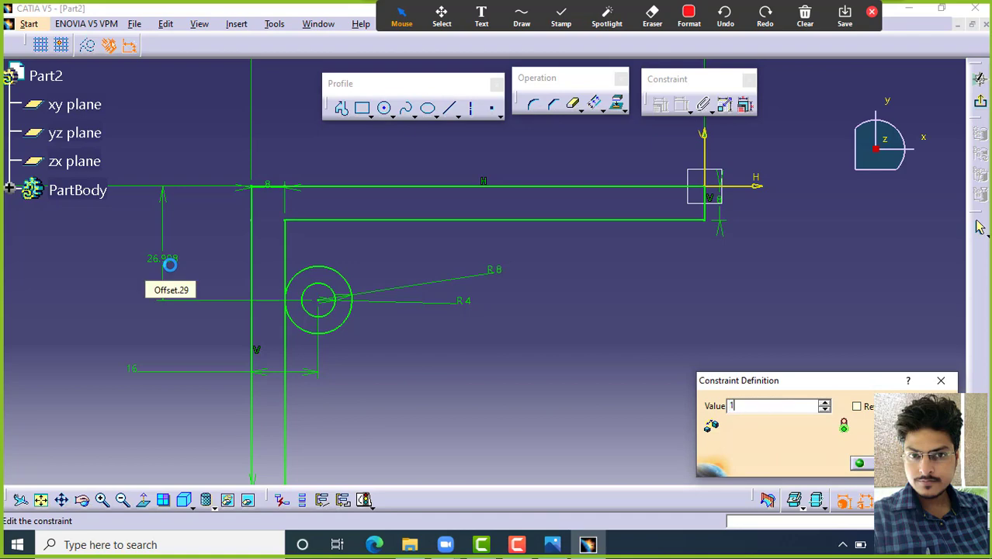
pyautogui.write('6mm')
pyautogui.press('Return')
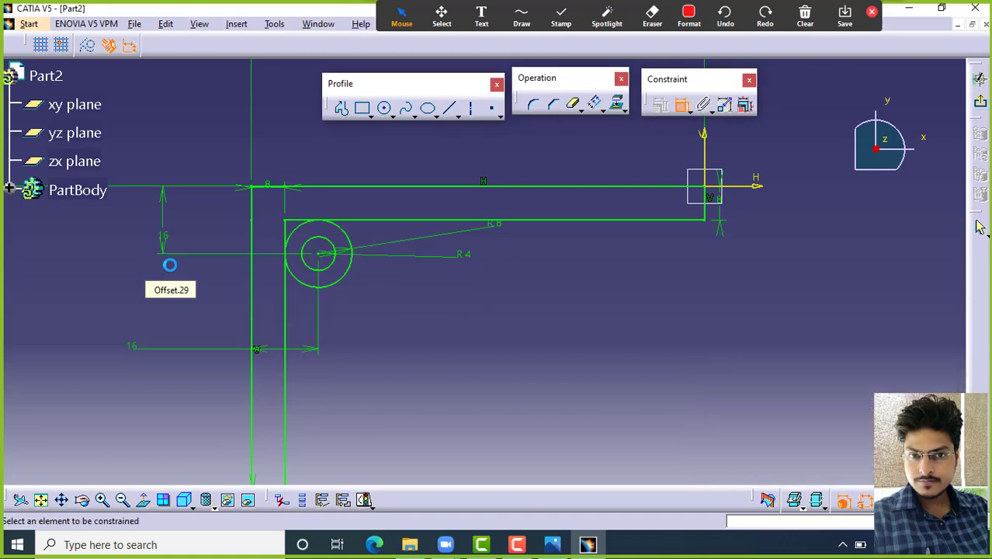
# Step: Quick Trim the ends of the inner horizontal and vertical lines that extend past the 8 mm radius circle at the corner
pyautogui.moveTo(361, 270)
pyautogui.mouseDown(button='middle')
pyautogui.moveTo(395, 298)
pyautogui.moveTo(365, 250)
pyautogui.moveTo(433, 234)
pyautogui.mouseUp(button='middle')
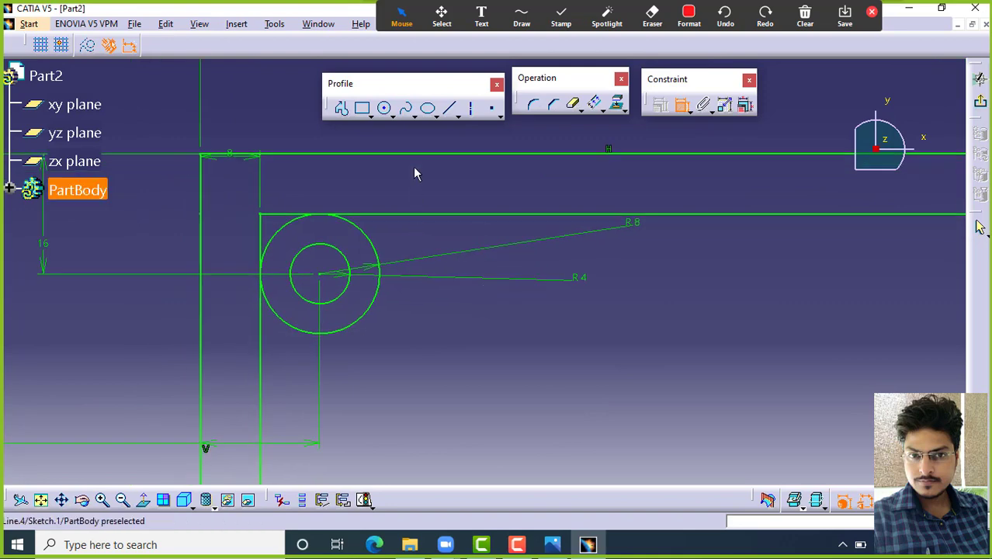
pyautogui.click(572, 109)
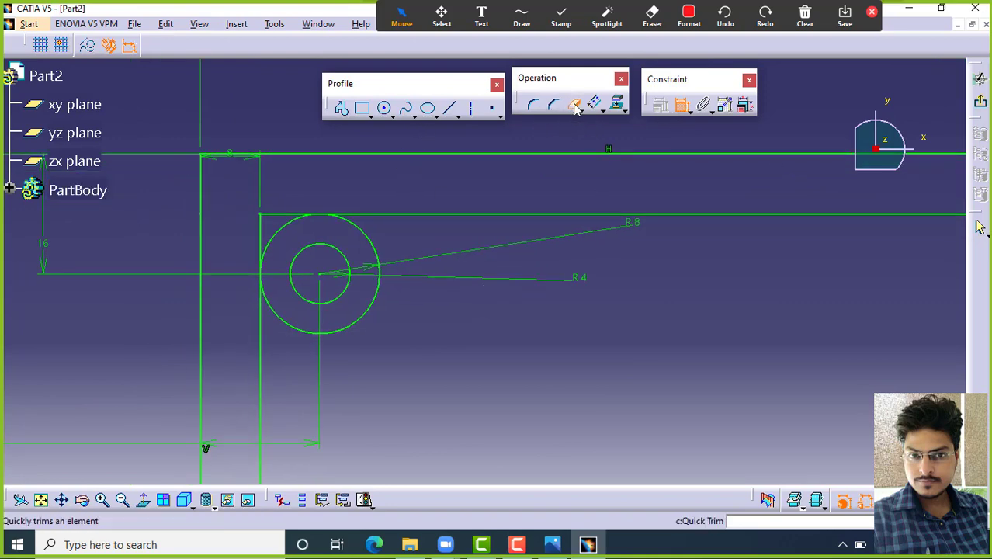
pyautogui.click(283, 215)
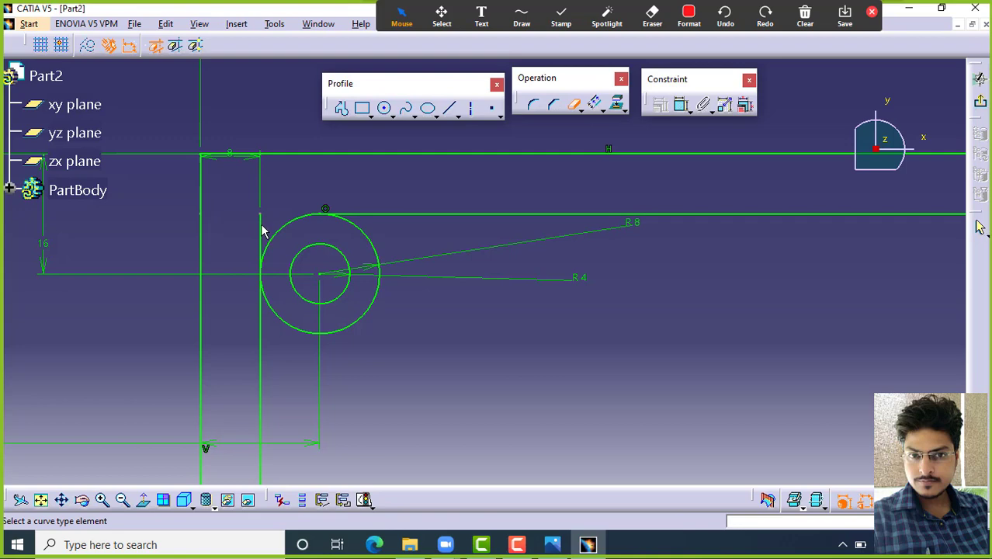
pyautogui.click(262, 230)
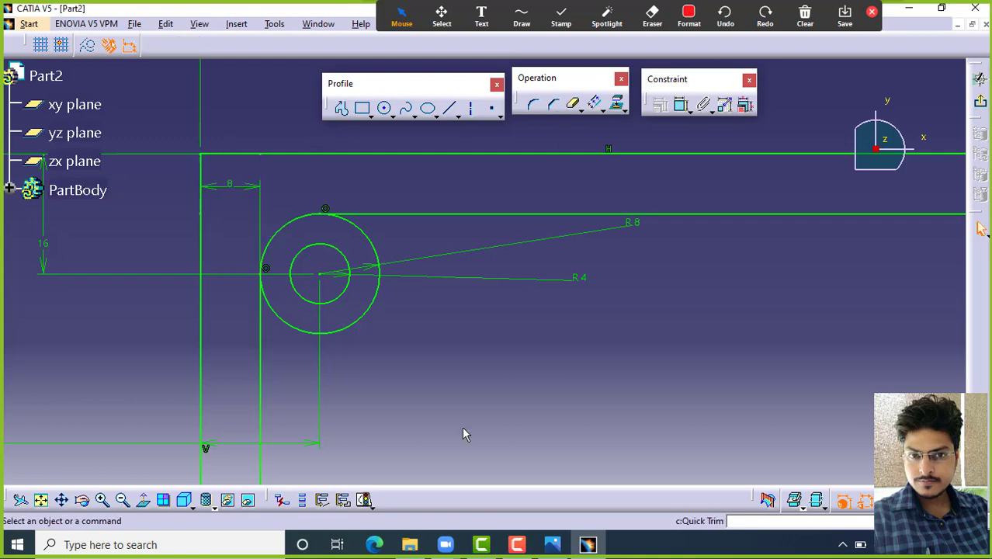
# Step: Check the fillet radius in the reference drawing, then add a 3 mm corner between the outer circle and the upper arm's inner line
pyautogui.click(552, 545)
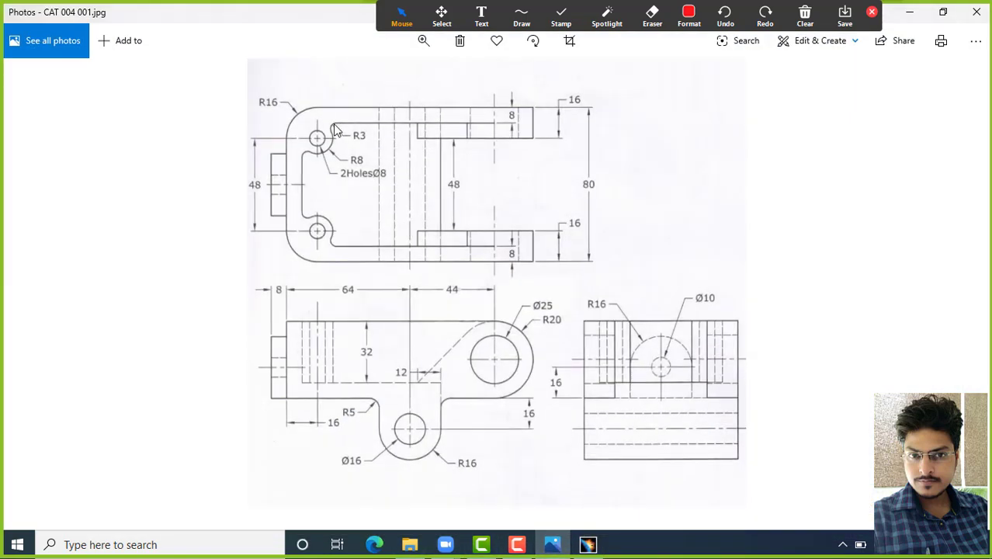
pyautogui.scroll(4, 335, 144)
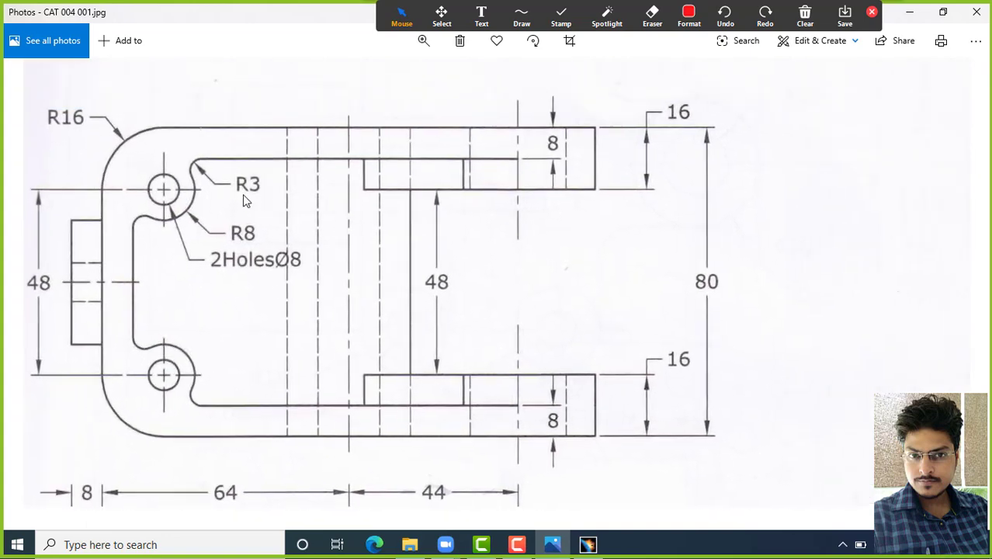
pyautogui.hotkey('alt', 'Tab')
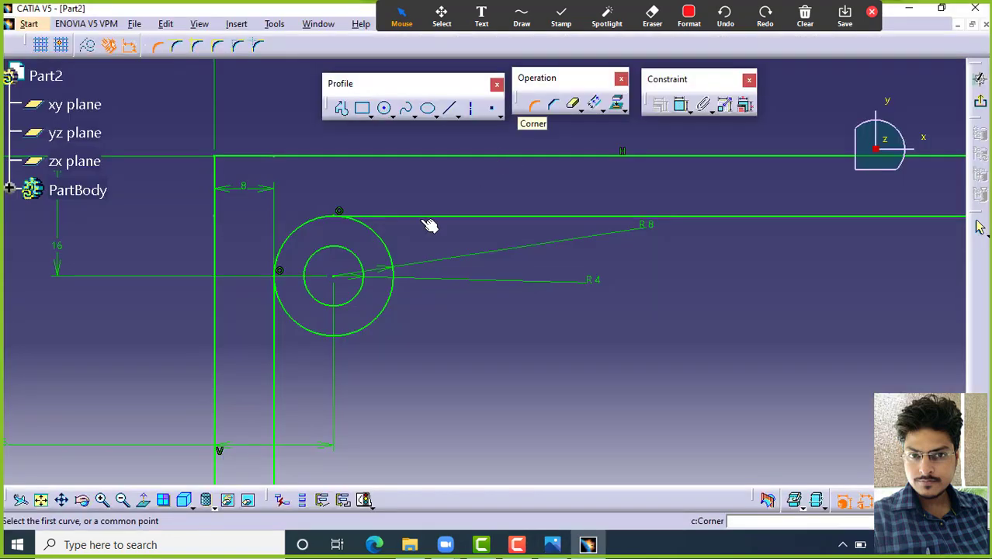
pyautogui.click(377, 233)
pyautogui.click(400, 217)
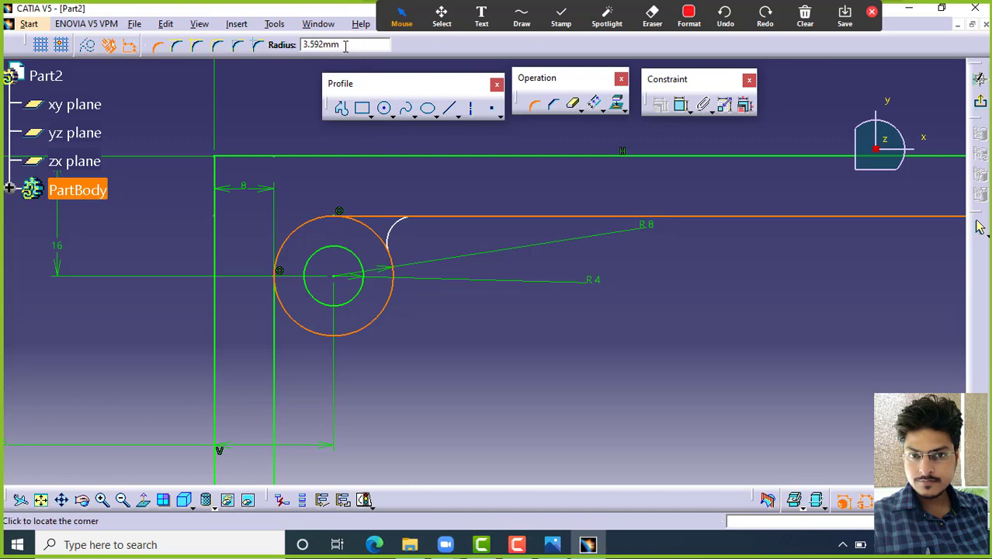
pyautogui.click(395, 242)
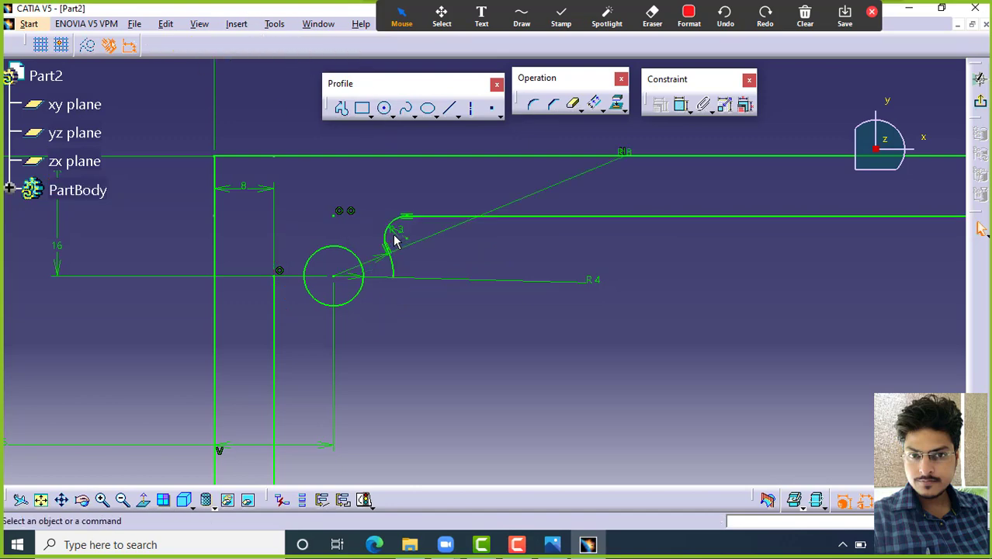
# Step: Close the trimmed 8 mm radius arc around the corner hole into a full circle
pyautogui.click(581, 110)
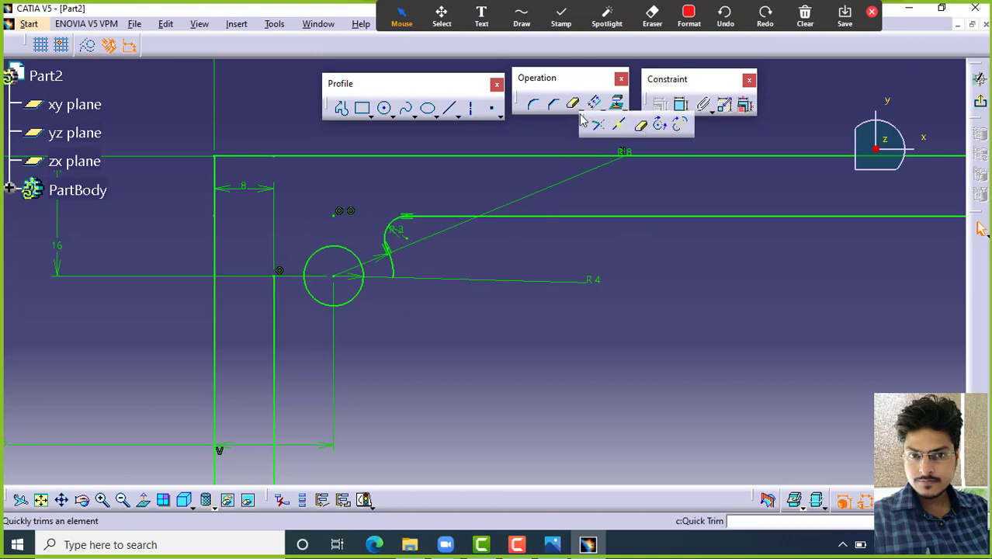
pyautogui.click(660, 126)
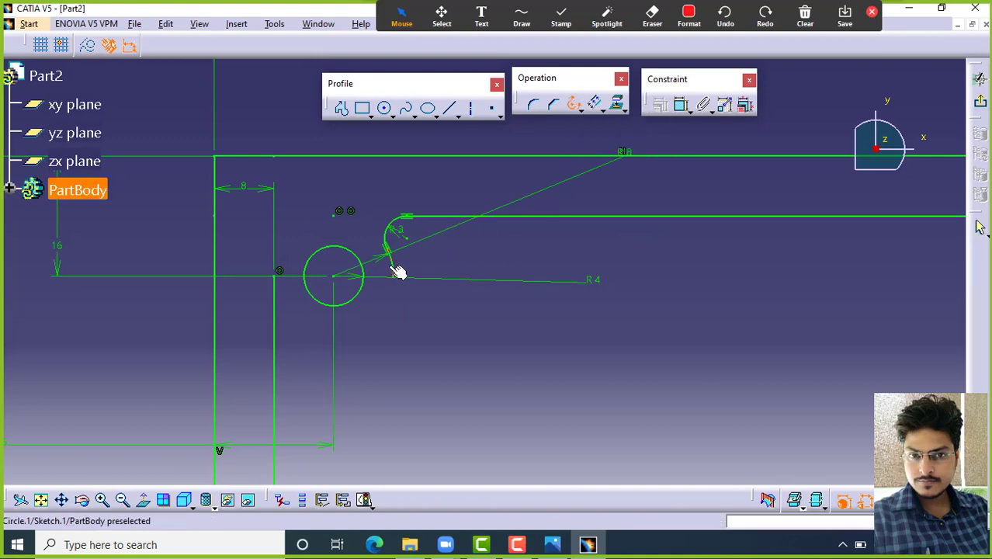
pyautogui.click(394, 269)
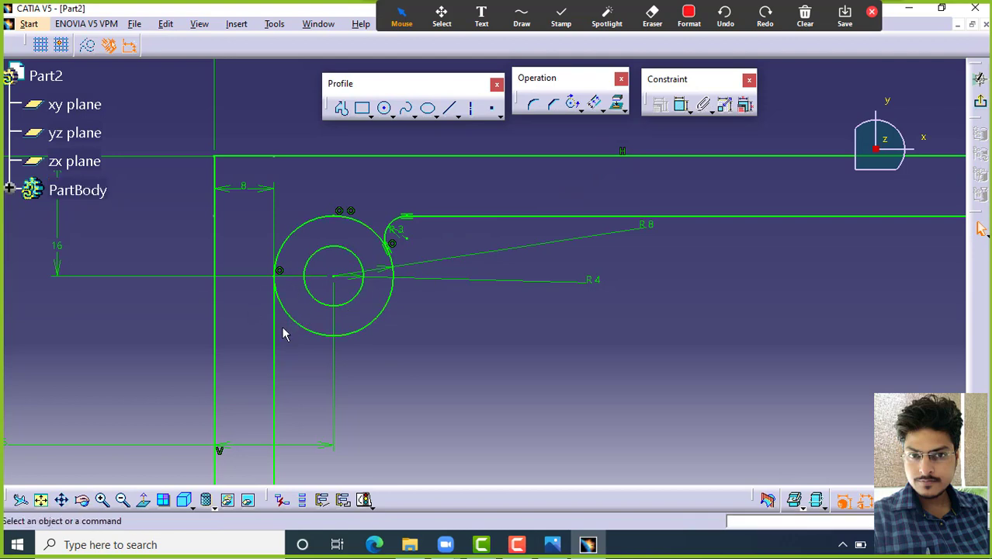
# Step: Add a 3 mm corner between the outer circle and the frame's inner vertical line
pyautogui.click(534, 106)
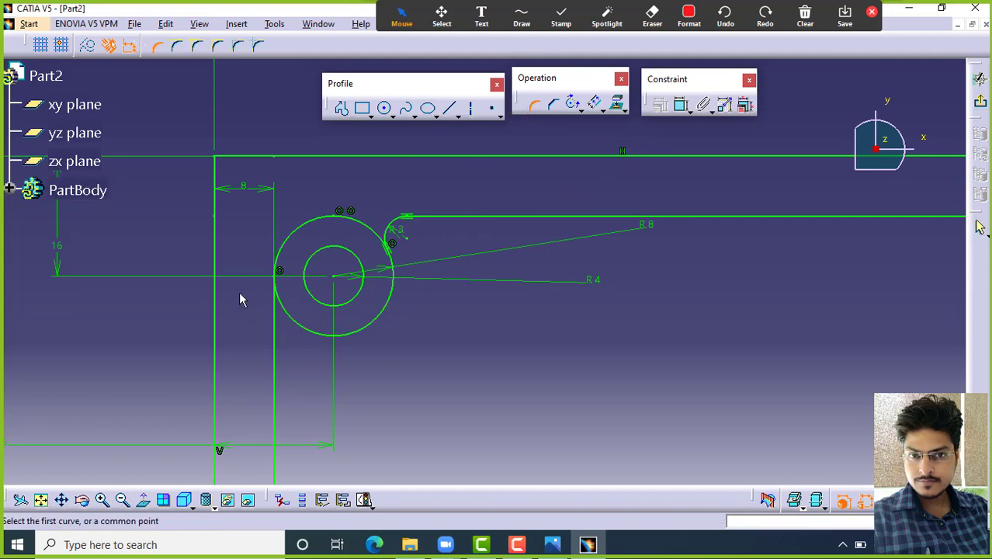
pyautogui.click(293, 322)
pyautogui.click(276, 334)
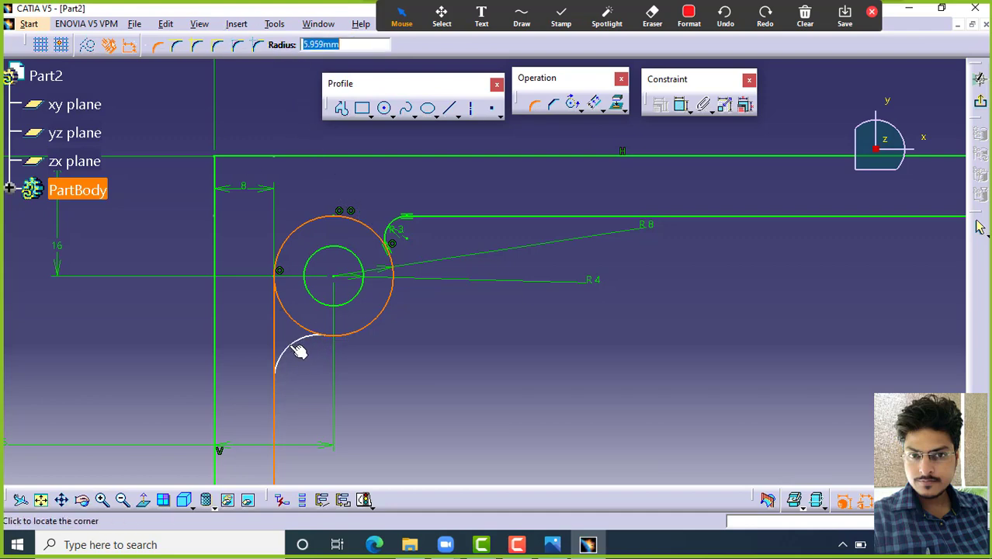
pyautogui.press('Return')
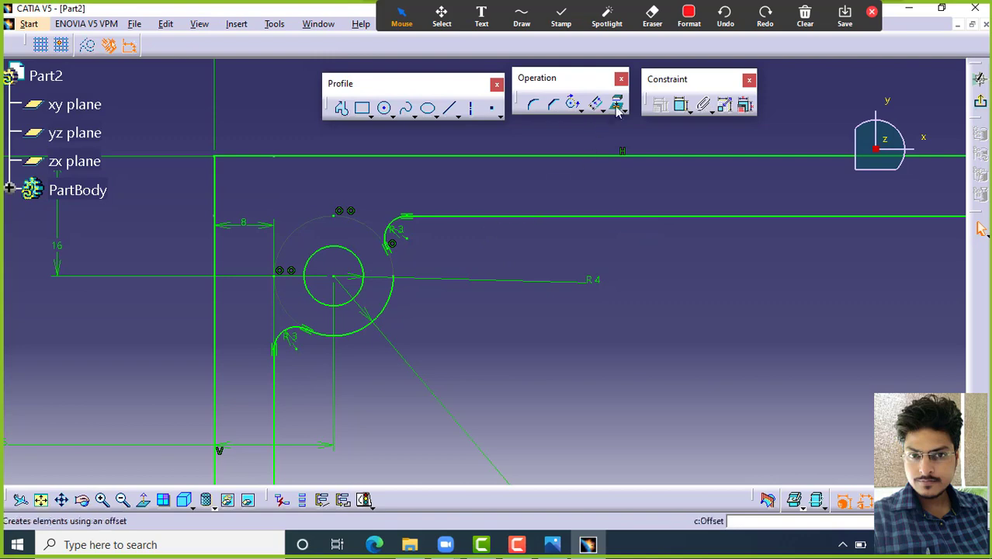
# Step: Close the outer arc into a full circle again and Quick Trim its portion facing the frame's outer corner
pyautogui.click(575, 106)
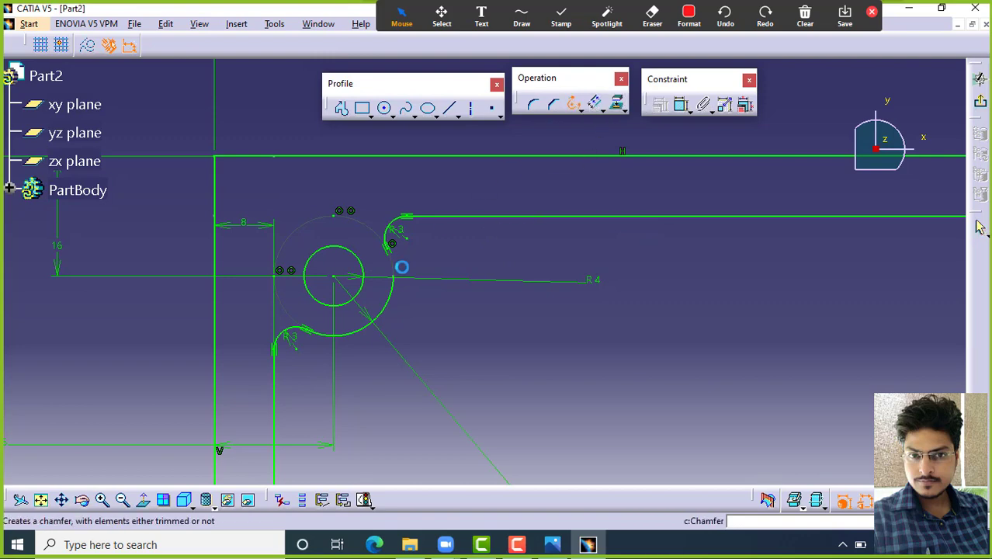
pyautogui.click(388, 315)
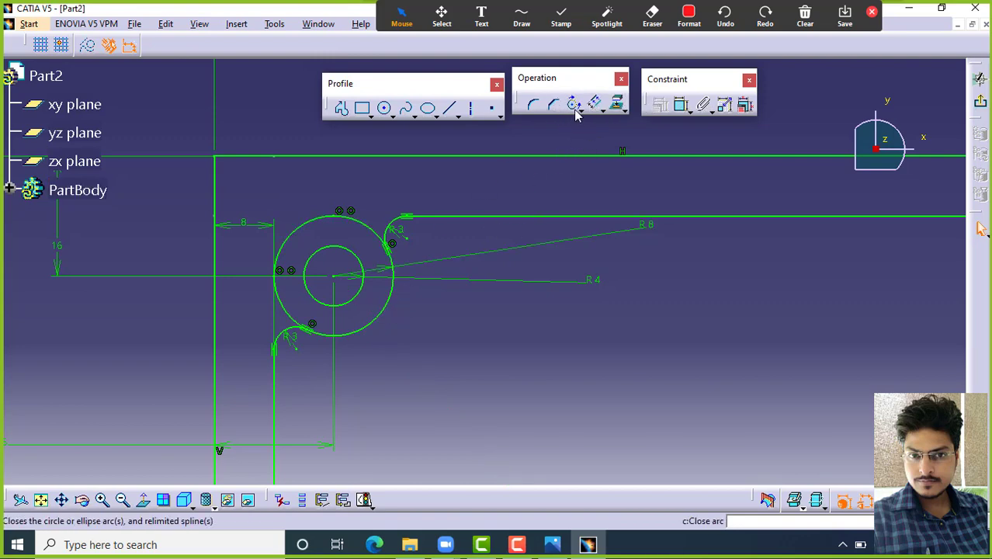
pyautogui.click(581, 113)
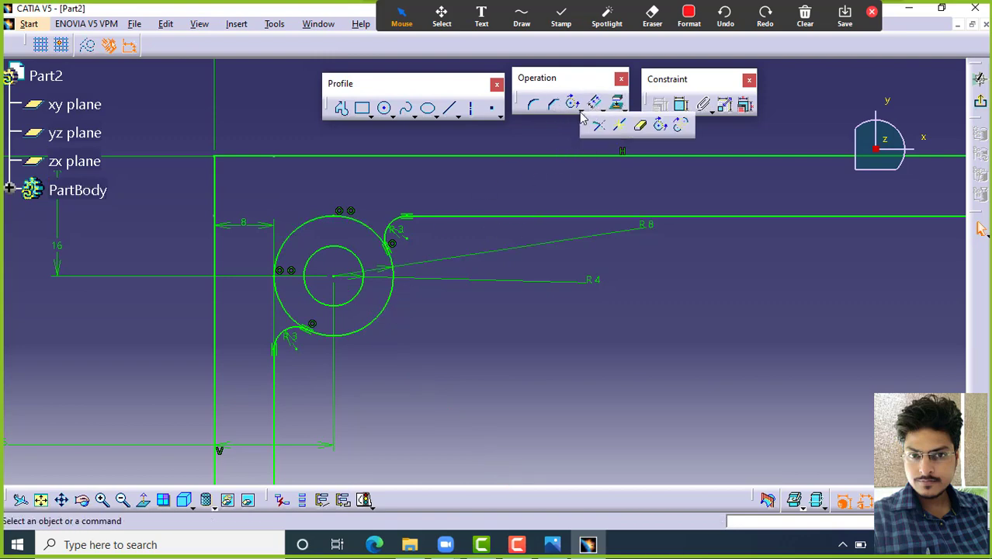
pyautogui.click(640, 126)
pyautogui.click(279, 244)
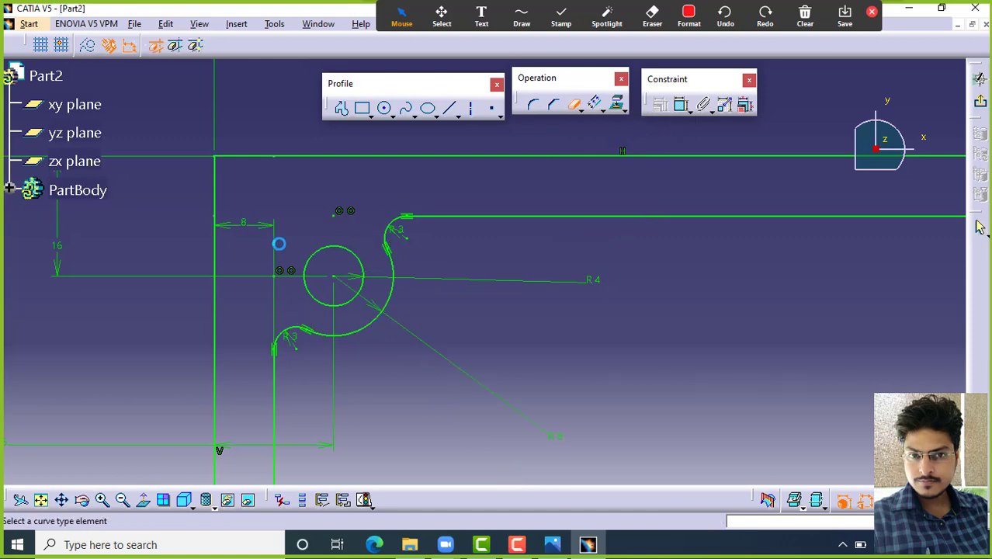
# Step: Draw a horizontal axis about 38 mm long outward from the midpoint of the frame's outer vertical line
pyautogui.moveTo(373, 256); pyautogui.dragTo(352, 303, button='middle')
pyautogui.moveTo(416, 343)
pyautogui.mouseDown(button='middle')
pyautogui.moveTo(372, 264)
pyautogui.moveTo(380, 288)
pyautogui.mouseUp(button='middle')
pyautogui.click(471, 108)
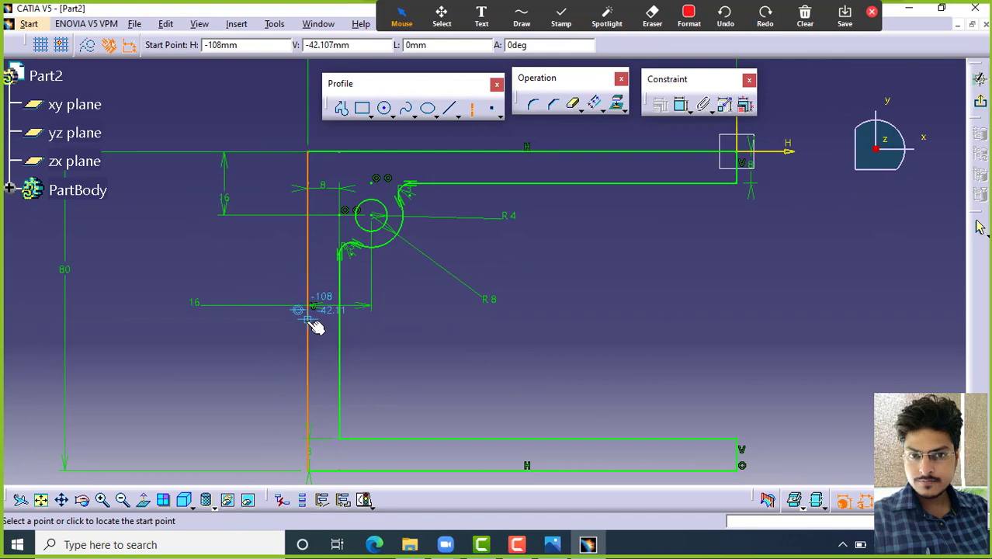
pyautogui.click(312, 308)
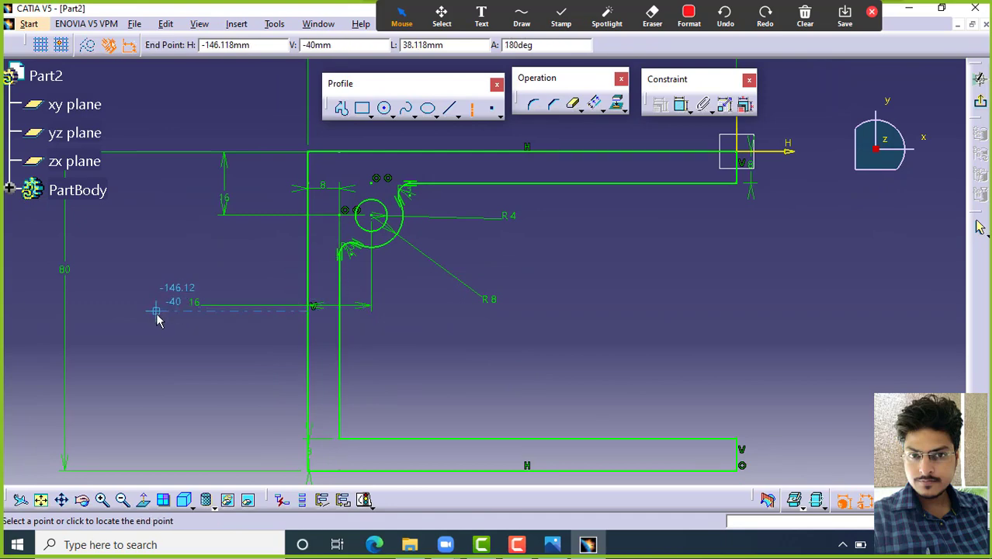
pyautogui.click(155, 310)
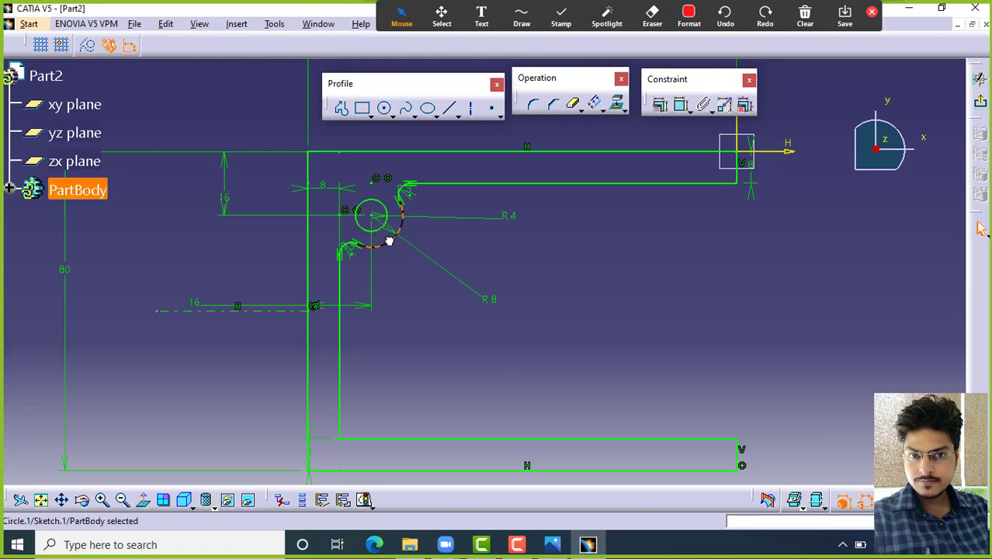
# Step: Mirror the boss arc and its two 3 mm corner arcs about the horizontal axis
pyautogui.keyDown('ctrl'); pyautogui.click(353, 249); pyautogui.keyUp('ctrl')
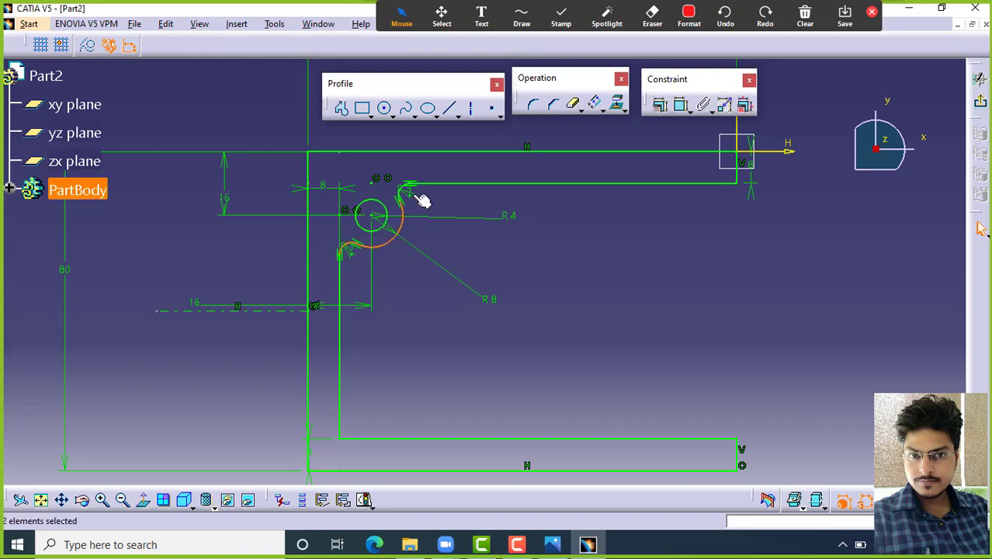
pyautogui.keyDown('ctrl'); pyautogui.click(410, 194); pyautogui.keyUp('ctrl')
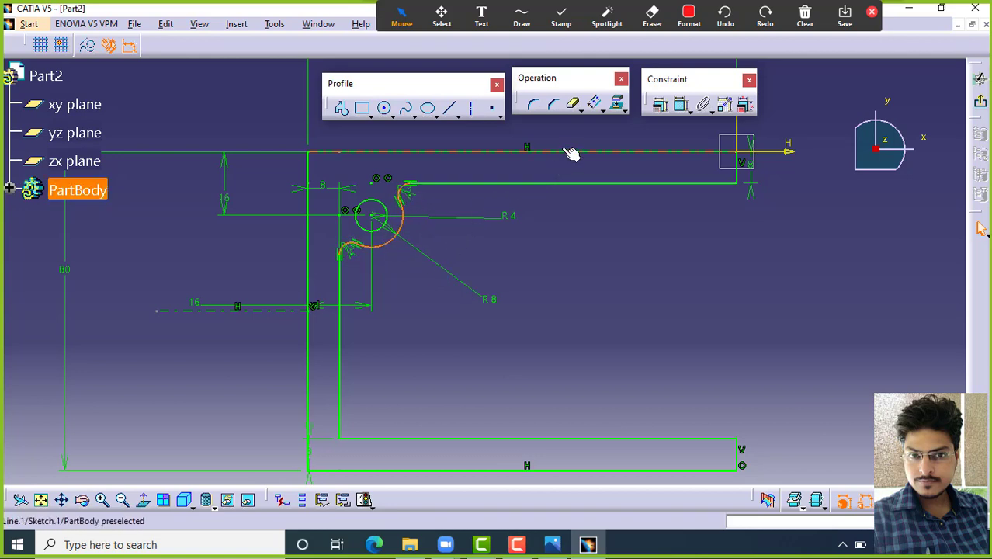
pyautogui.click(598, 103)
pyautogui.click(605, 112)
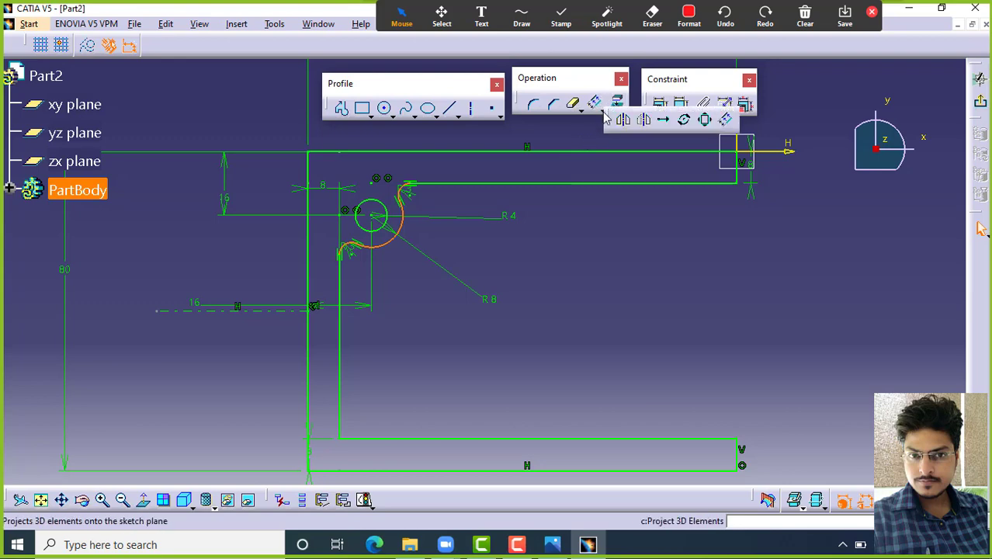
pyautogui.click(623, 121)
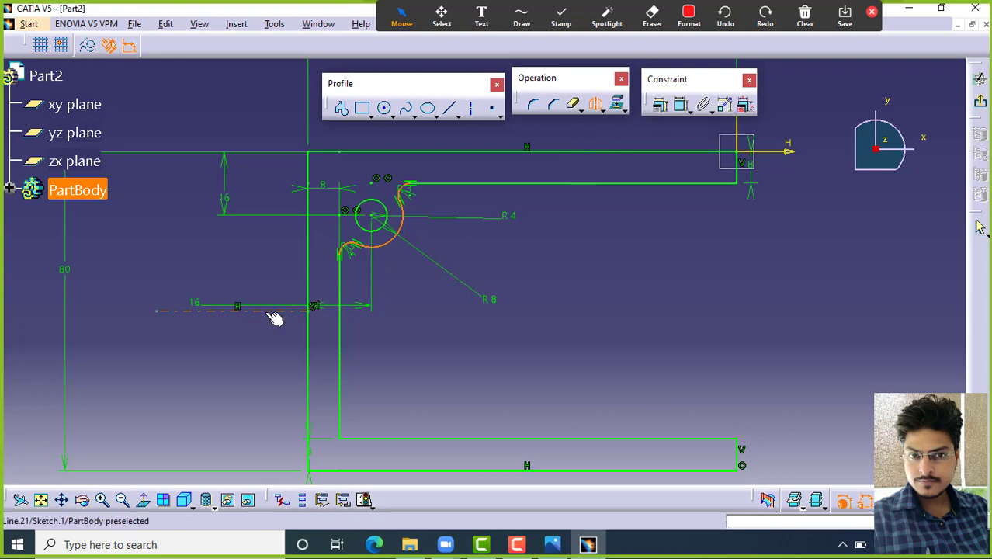
pyautogui.click(274, 310)
# Step: Mirror the 4 mm radius hole circle about the horizontal axis
pyautogui.click(386, 227)
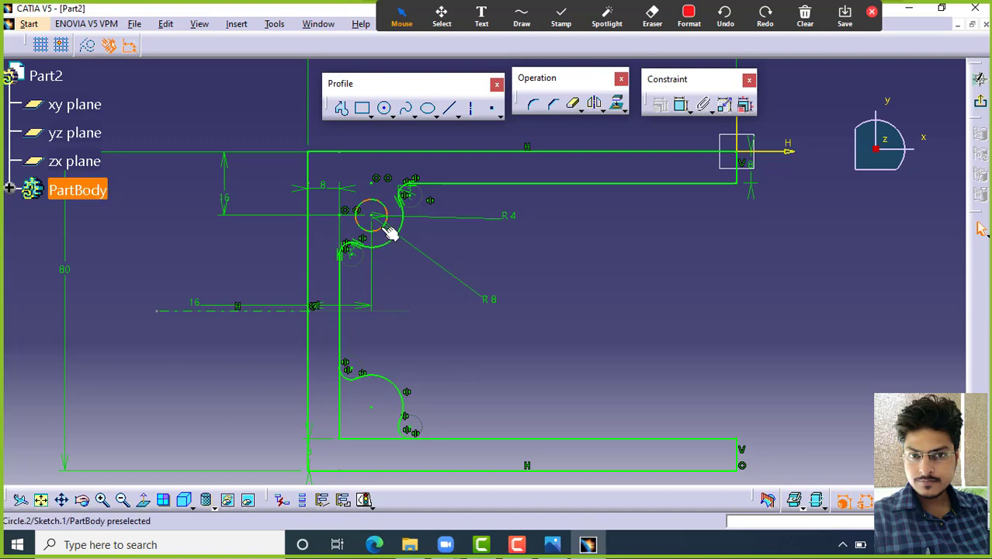
pyautogui.click(595, 104)
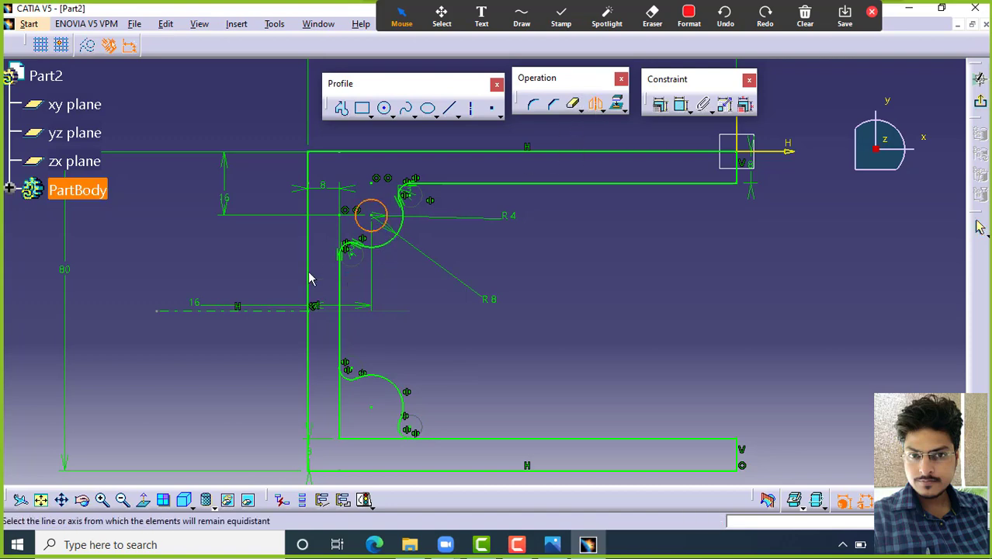
pyautogui.click(247, 311)
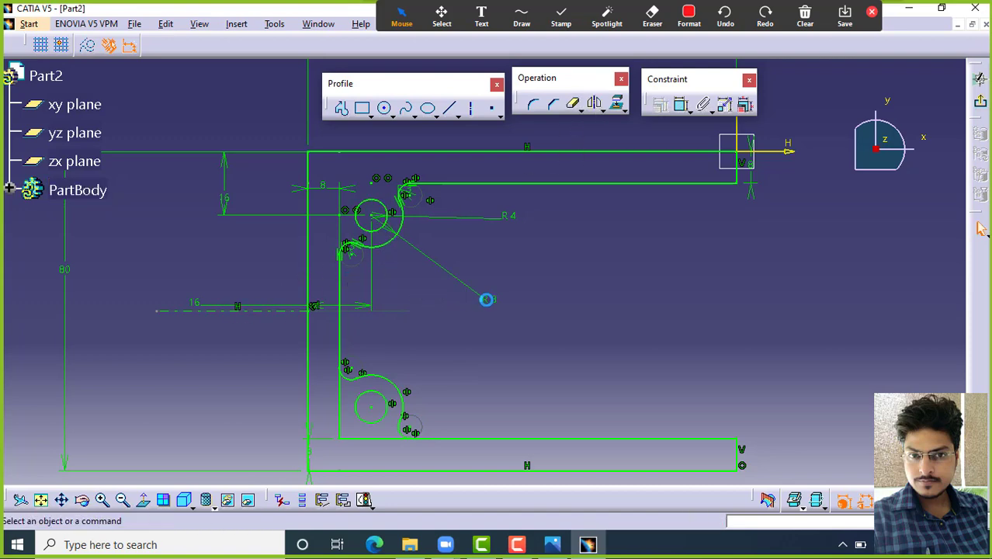
# Step: Quick Trim the ends of the inner vertical and lower arm lines that run past the mirrored boss
pyautogui.click(553, 104)
pyautogui.click(340, 401)
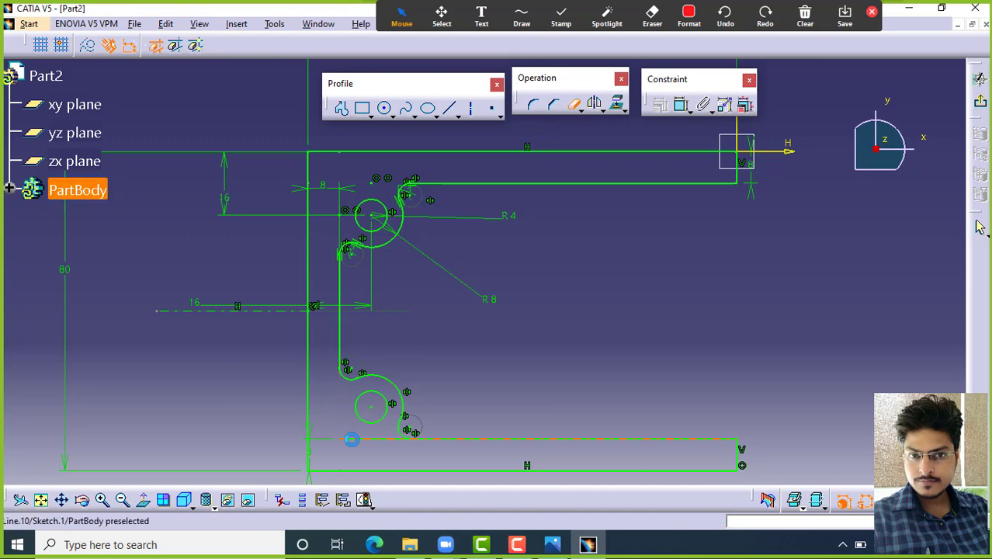
pyautogui.click(350, 439)
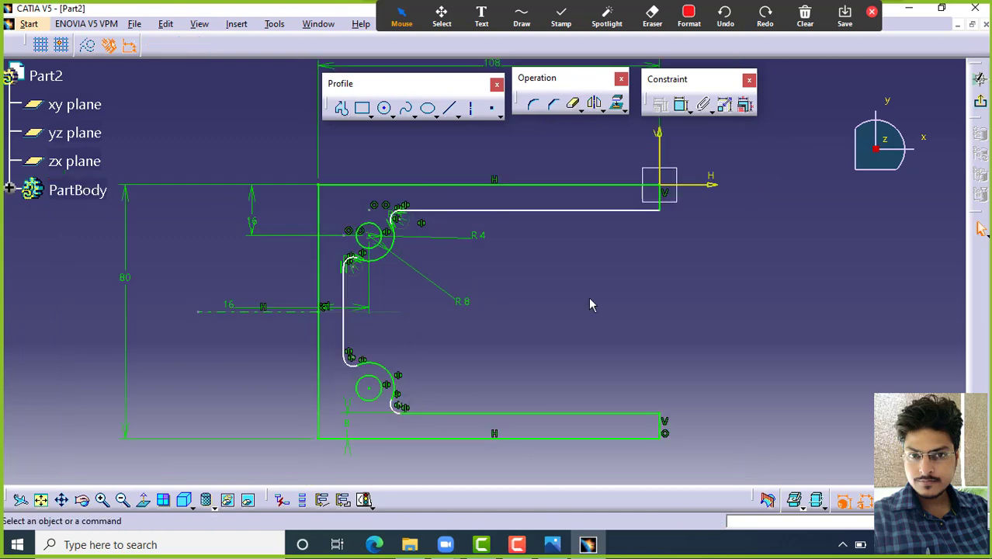
# Step: Exit the sketch, check the height in the reference drawing, and pad the frame profile 32 mm
pyautogui.moveTo(591, 299); pyautogui.dragTo(604, 331, button='middle')
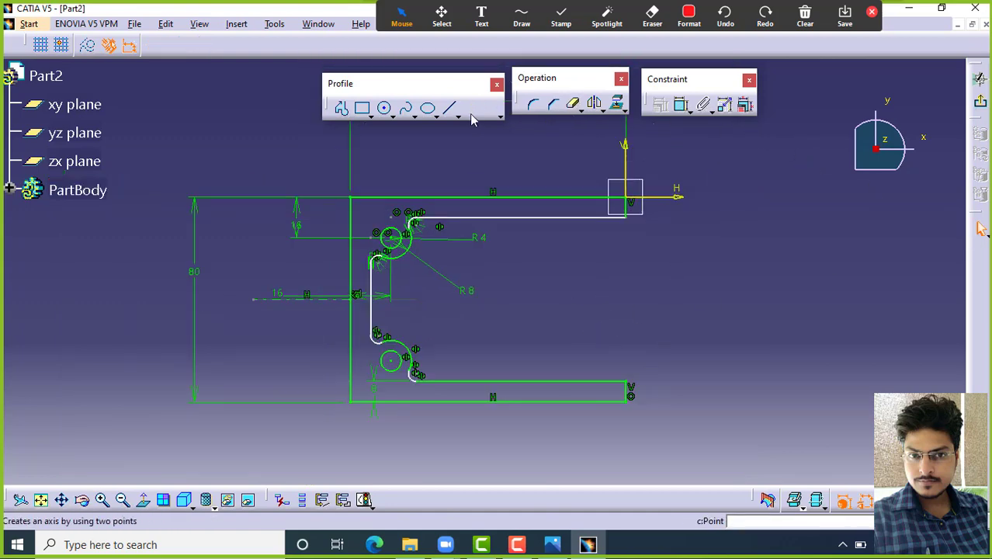
pyautogui.click(980, 104)
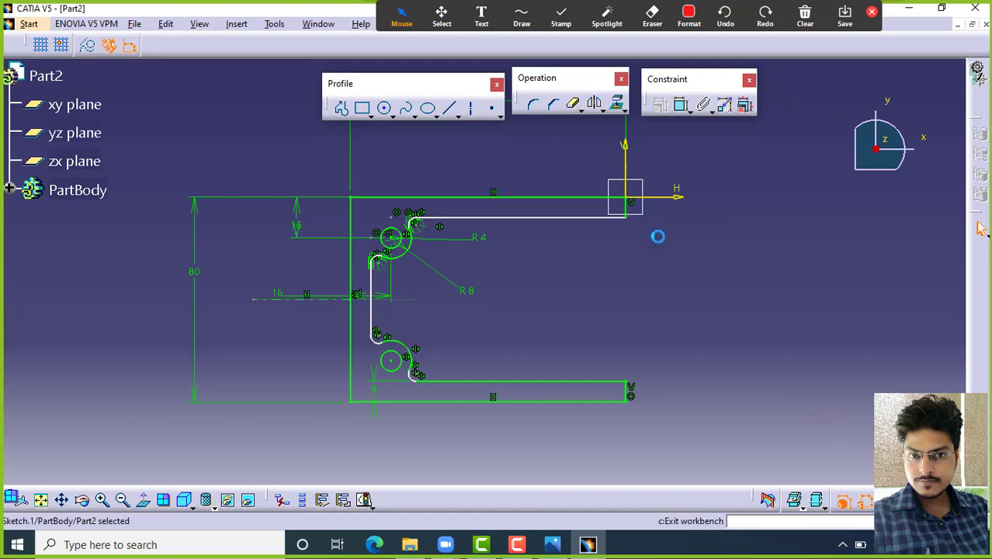
pyautogui.click(278, 114)
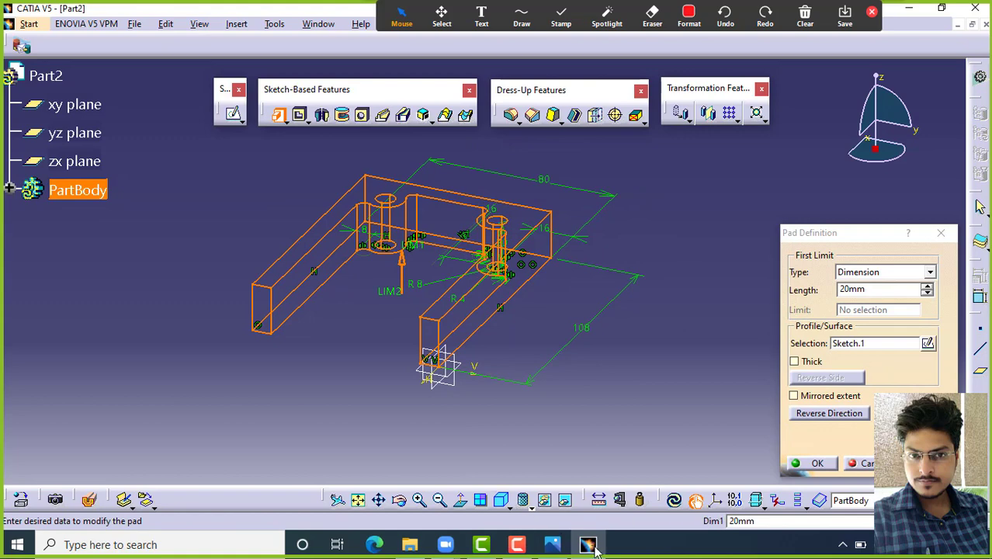
pyautogui.click(552, 545)
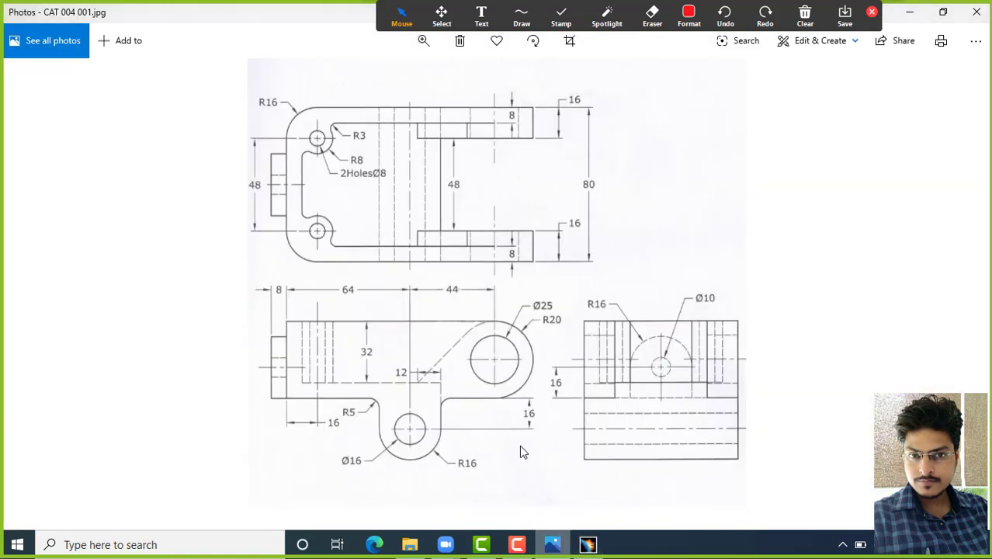
pyautogui.click(369, 365)
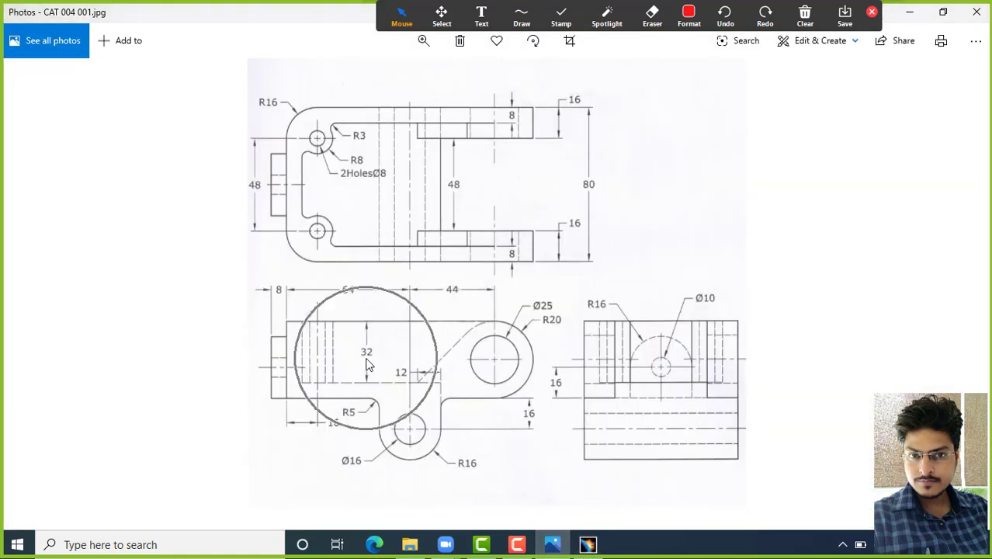
pyautogui.click(552, 544)
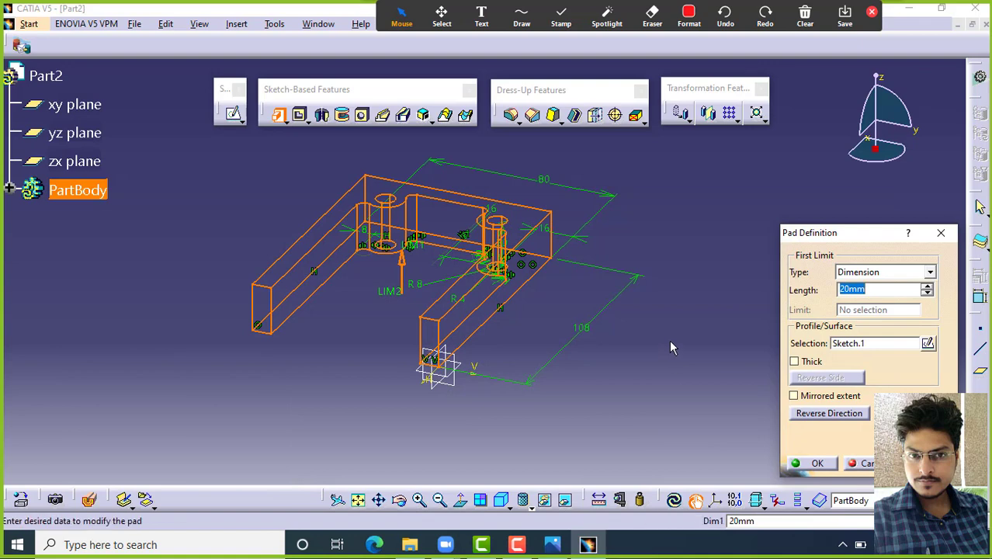
pyautogui.write('32')
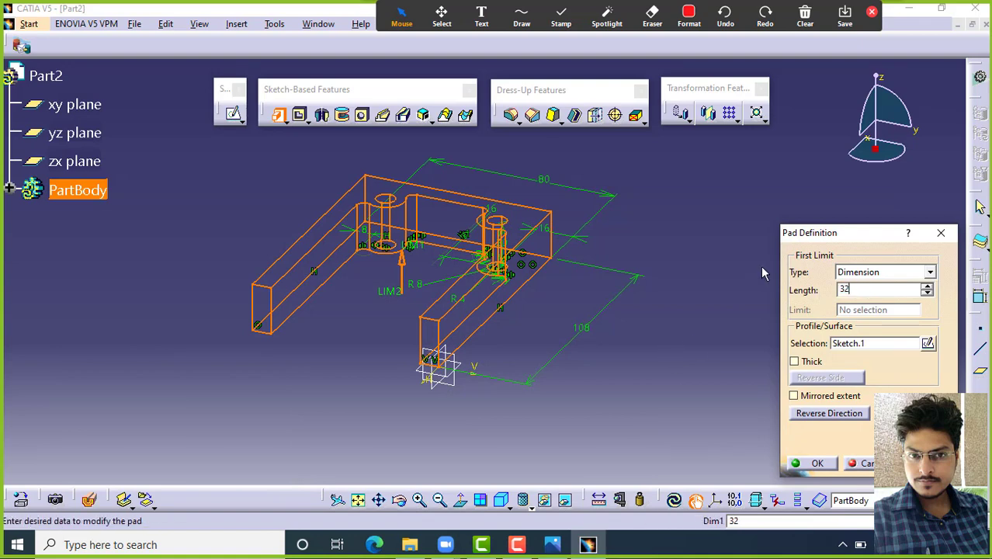
pyautogui.press('Return')
# Step: Examine the front view in the reference drawing for the floor below the 32 mm deep frame
pyautogui.moveTo(653, 283)
pyautogui.mouseDown(button='middle')
pyautogui.moveTo(501, 310)
pyautogui.moveTo(715, 272)
pyautogui.moveTo(470, 309)
pyautogui.moveTo(447, 382)
pyautogui.moveTo(460, 263)
pyautogui.moveTo(497, 255)
pyautogui.mouseUp(button='middle')
pyautogui.click(552, 544)
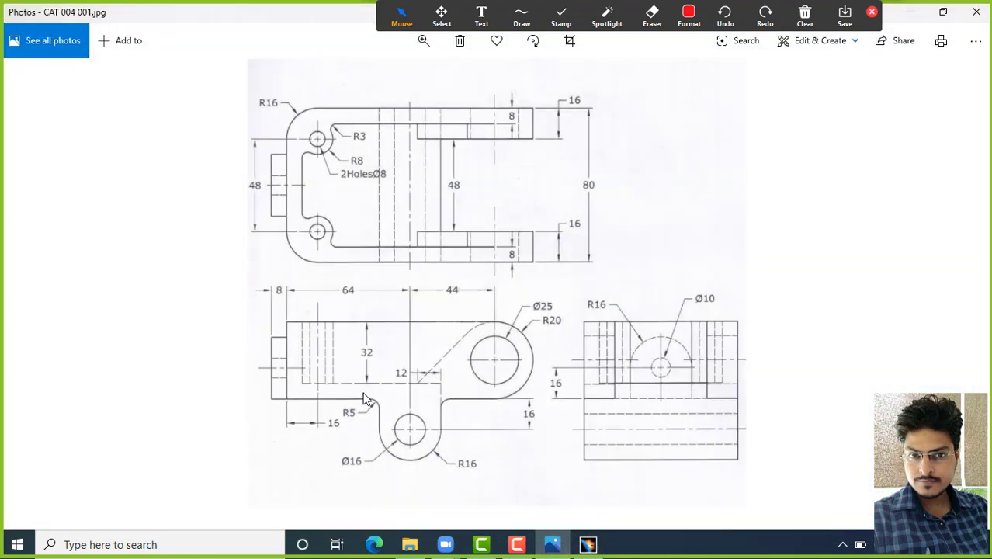
pyautogui.press('ctrl')
pyautogui.press('ctrl')
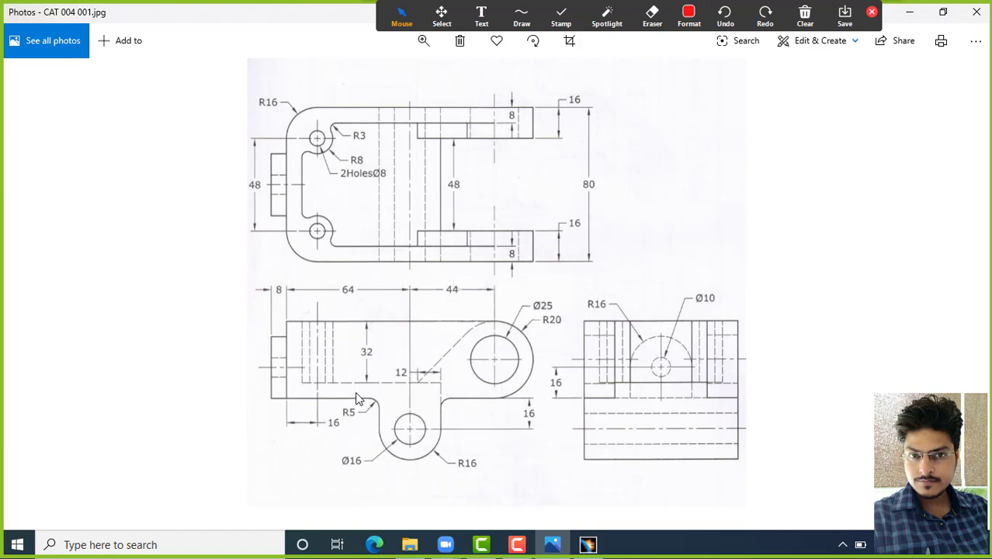
pyautogui.press('ctrl')
pyautogui.click(588, 544)
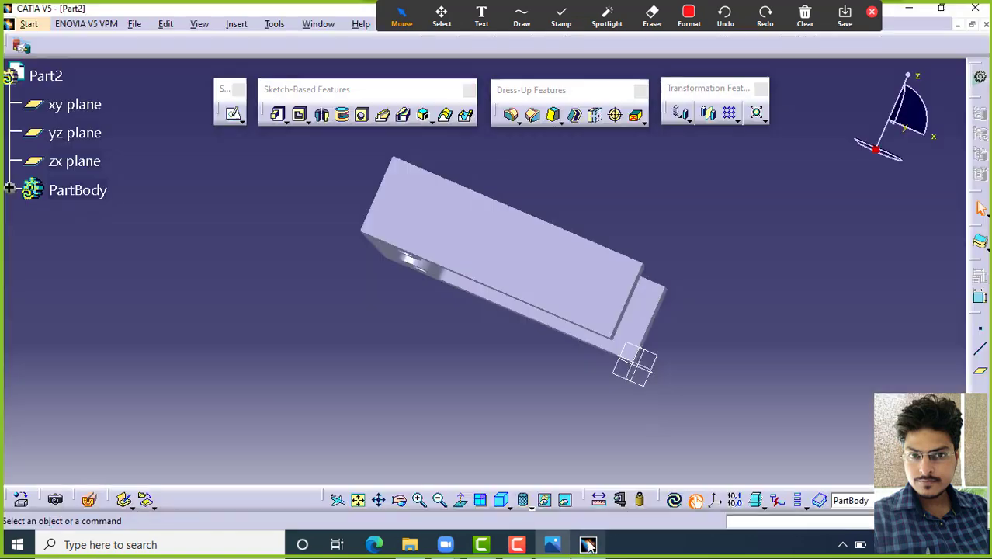
# Step: Start a sketch on the frame's underside and draw a rectangle from the upper boss area into the frame's opening
pyautogui.moveTo(496, 306); pyautogui.dragTo(421, 230, button='middle')
pyautogui.click(405, 260)
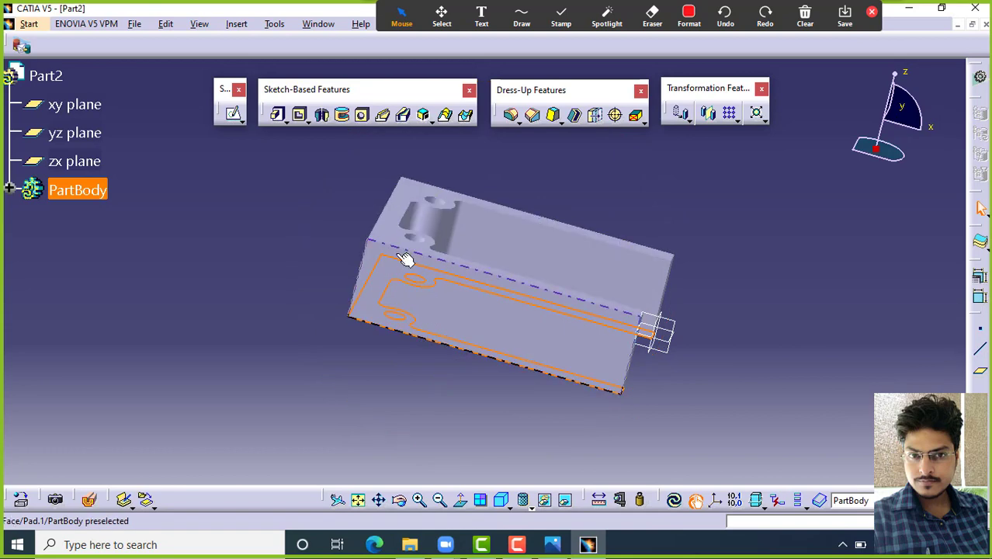
pyautogui.click(235, 114)
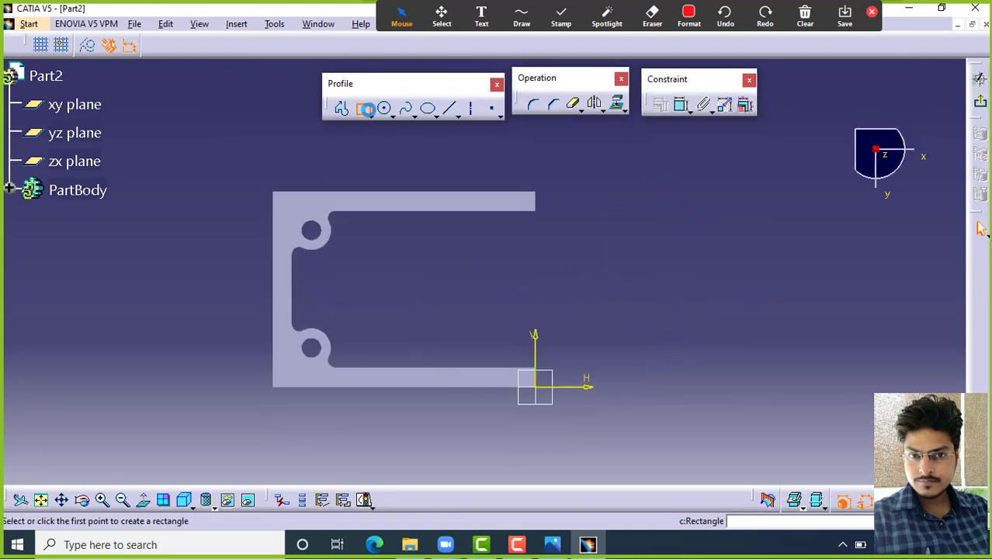
pyautogui.click(302, 202)
pyautogui.click(459, 319)
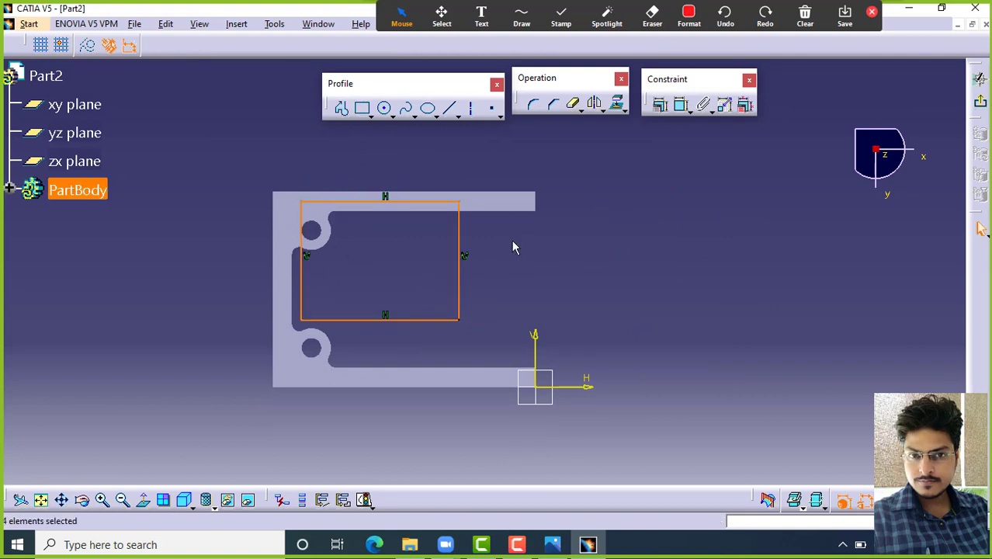
# Step: Dimension the rectangle's horizontal length and set it to 108 mm
pyautogui.click(513, 247)
pyautogui.moveTo(369, 231); pyautogui.dragTo(389, 255, button='middle')
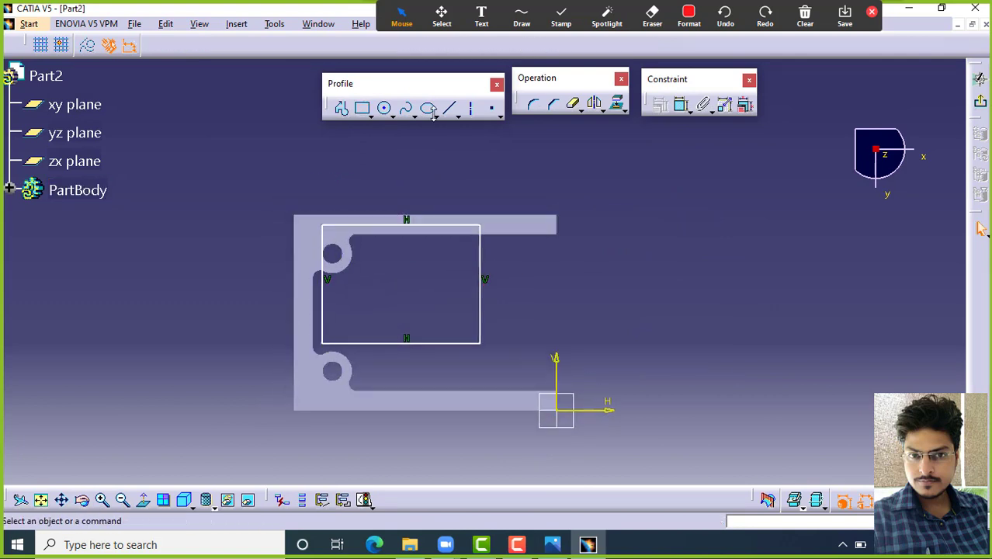
pyautogui.click(664, 107)
pyautogui.click(408, 225)
pyautogui.click(430, 170)
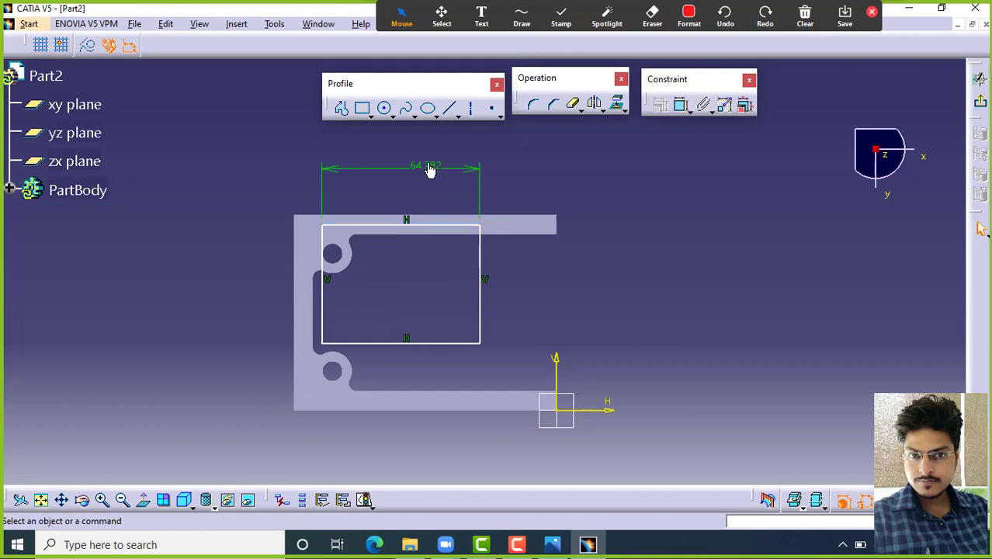
pyautogui.doubleClick(429, 168)
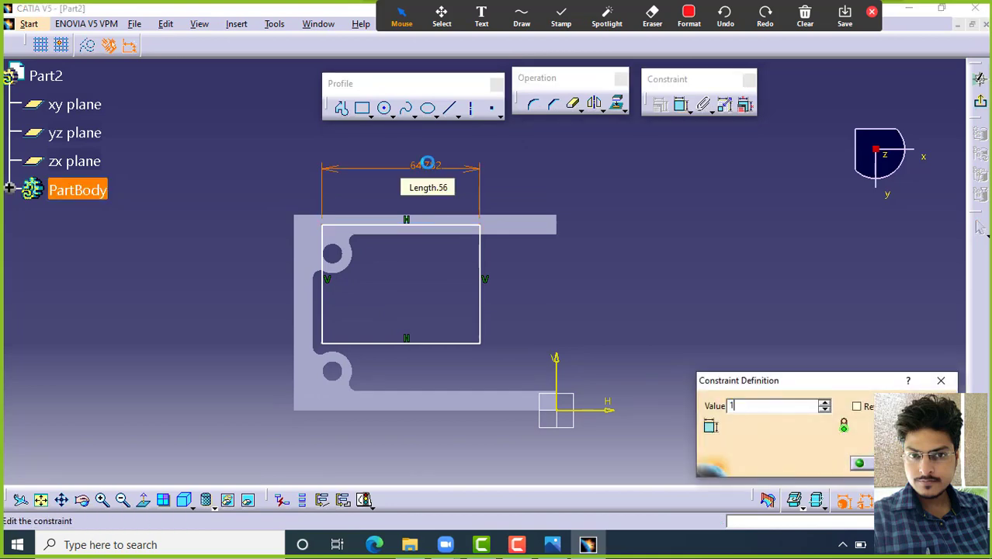
pyautogui.press('Return')
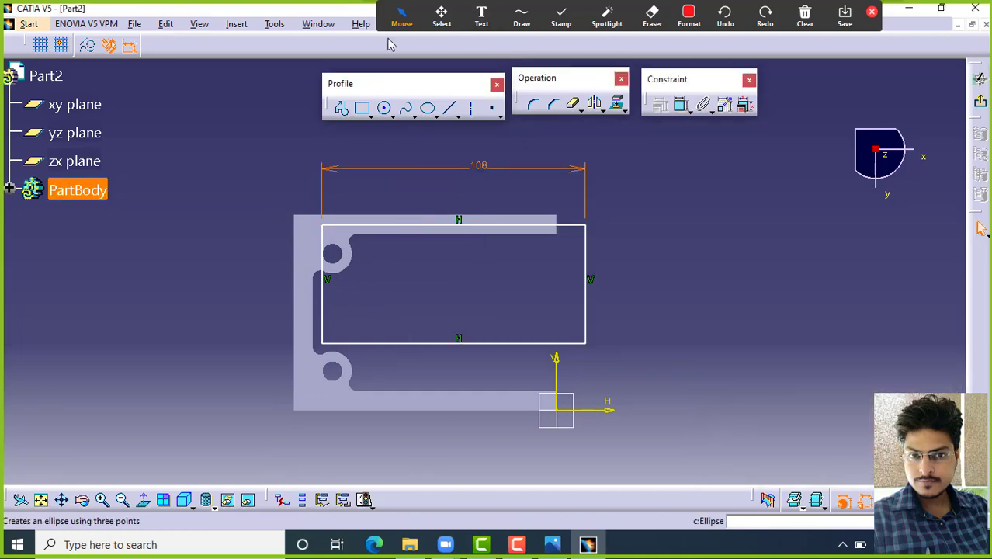
# Step: Make the rectangle's two corners at the frame's closed end coincident with the frame's outer corners
pyautogui.click(322, 226)
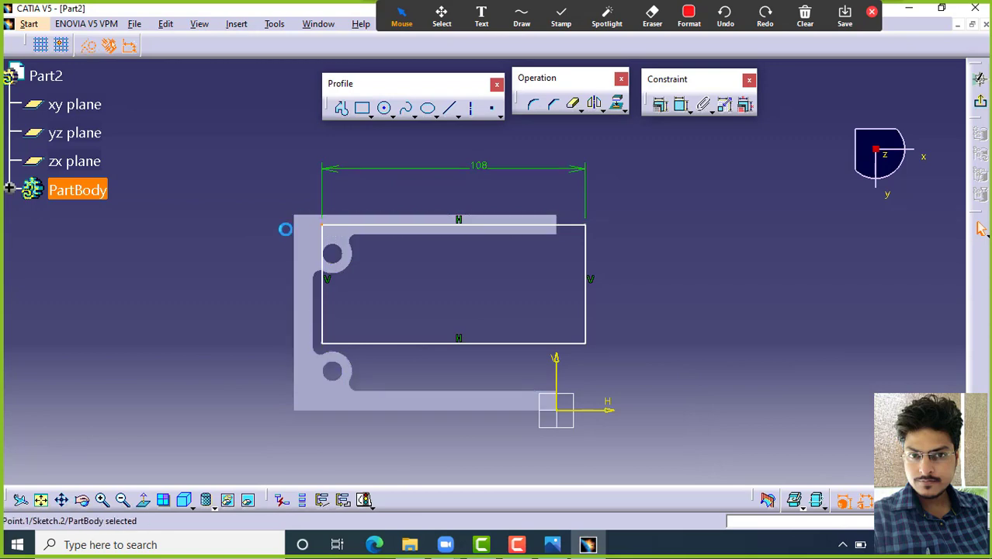
pyautogui.keyDown('ctrl'); pyautogui.click(294, 215); pyautogui.keyUp('ctrl')
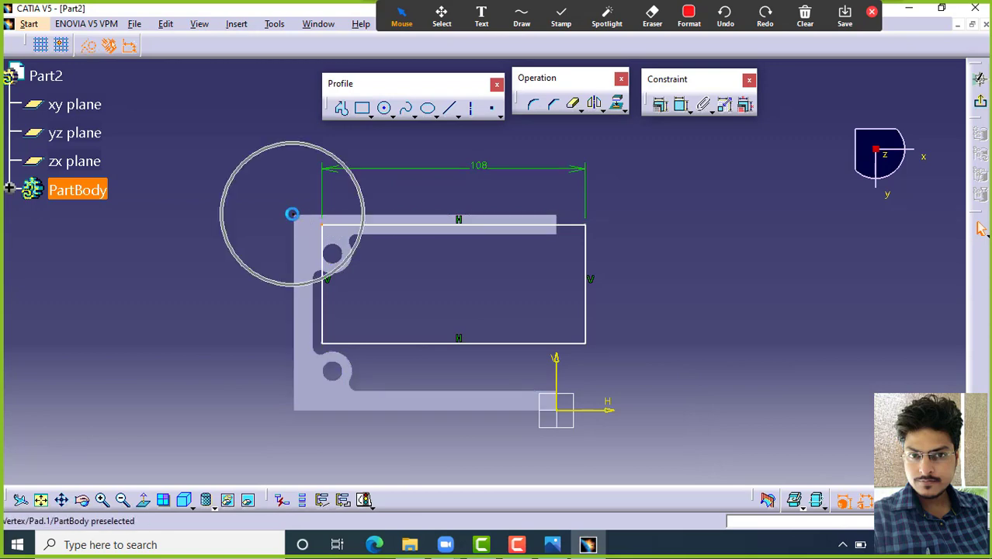
pyautogui.click(982, 228)
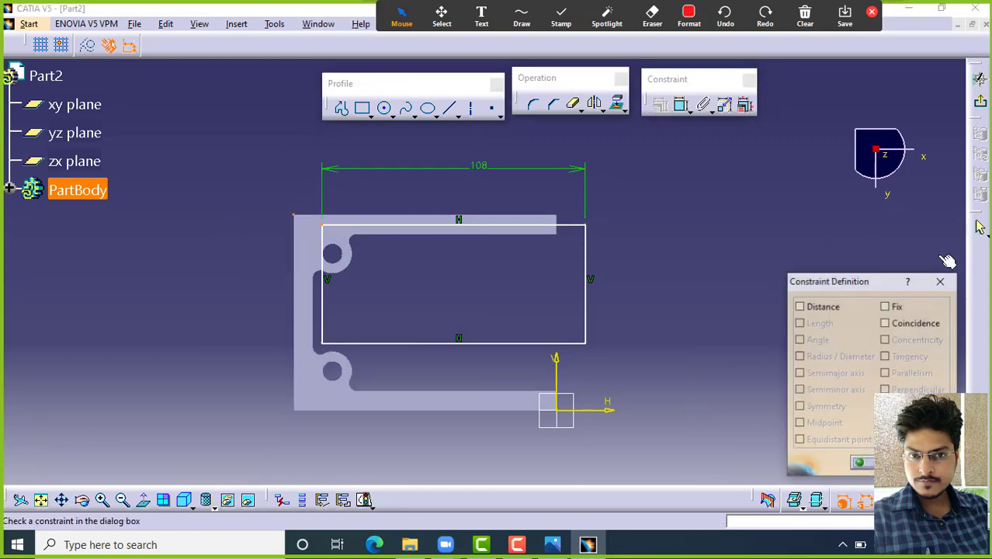
pyautogui.click(886, 323)
pyautogui.press('Return')
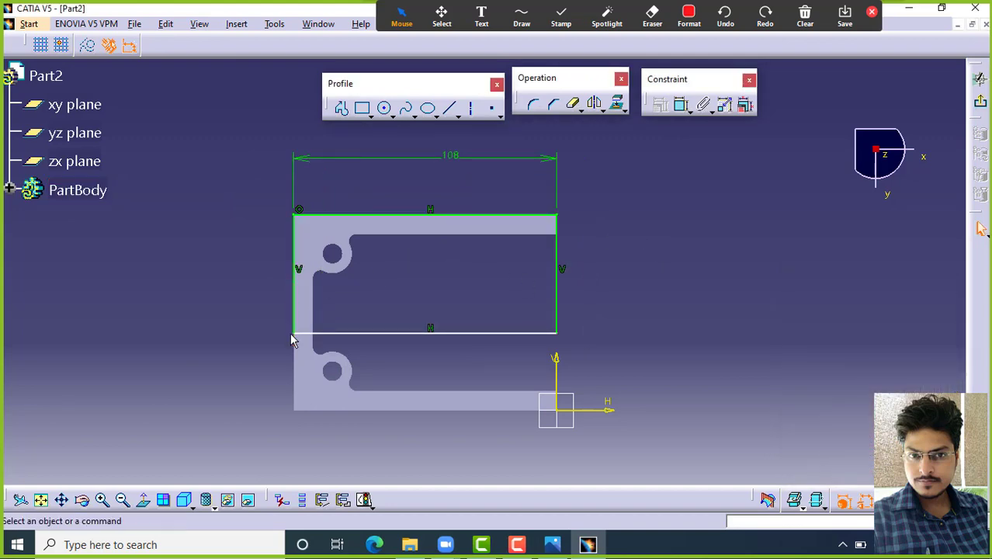
pyautogui.keyDown('ctrl'); pyautogui.click(295, 410); pyautogui.keyUp('ctrl')
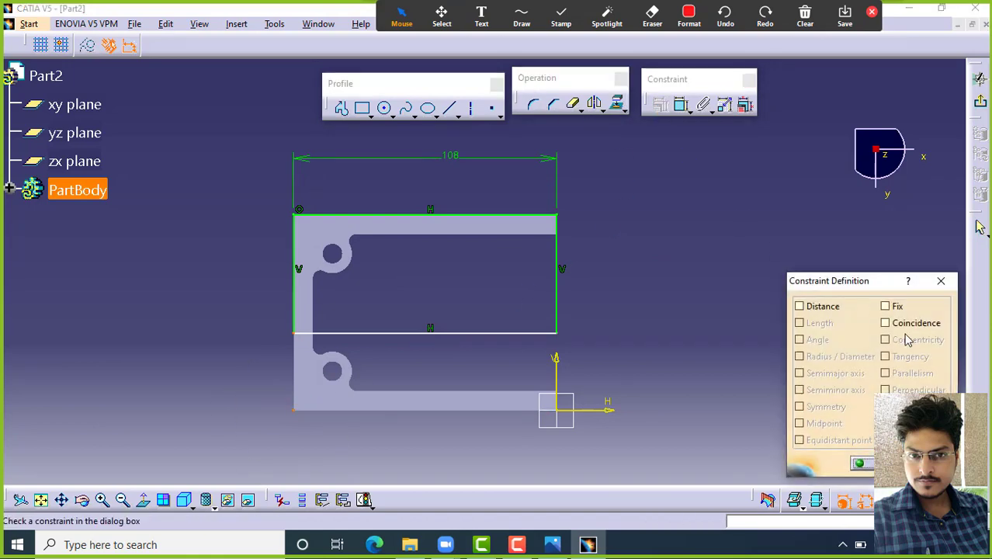
pyautogui.click(901, 325)
pyautogui.click(863, 463)
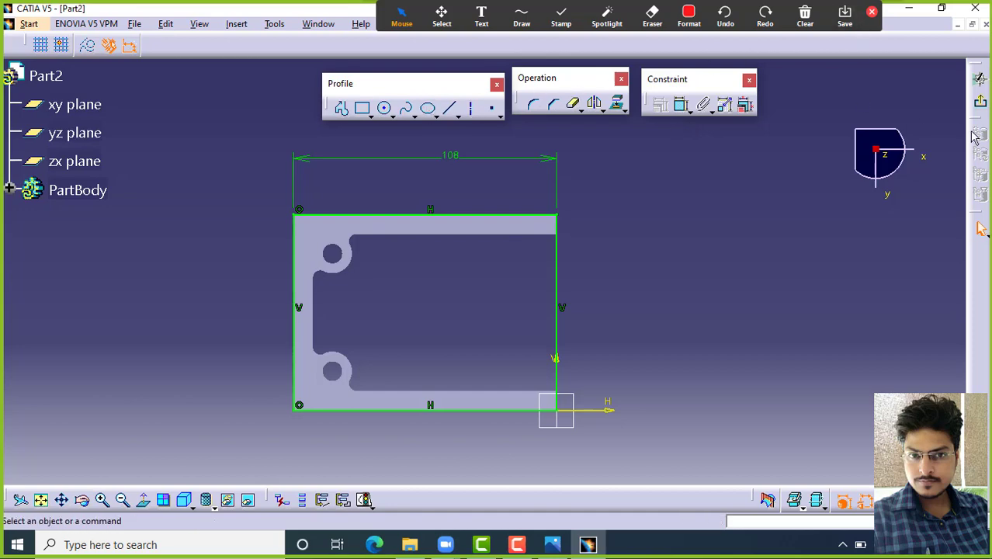
# Step: Exit the sketch and pad the rectangle downward from the frame's underside to form the floor
pyautogui.click(982, 107)
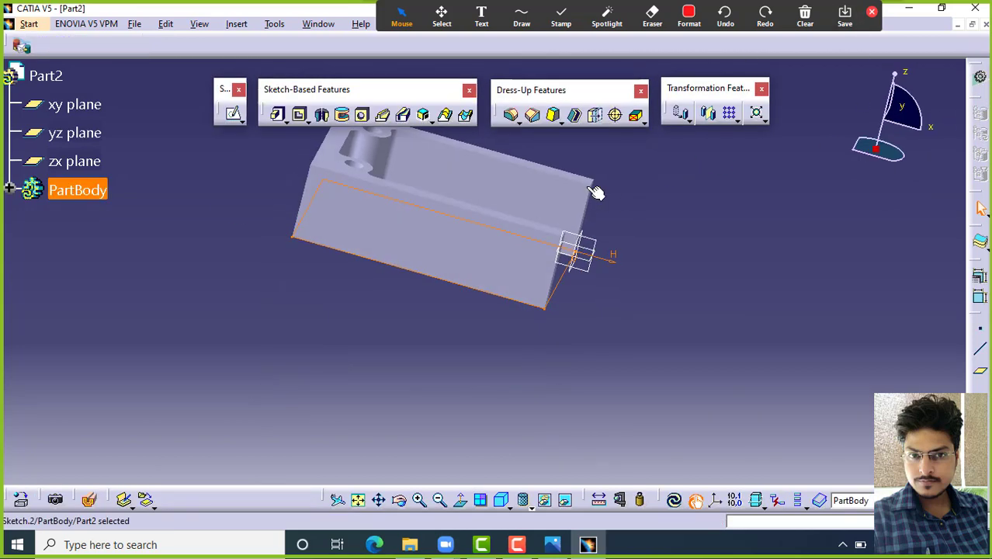
pyautogui.click(277, 114)
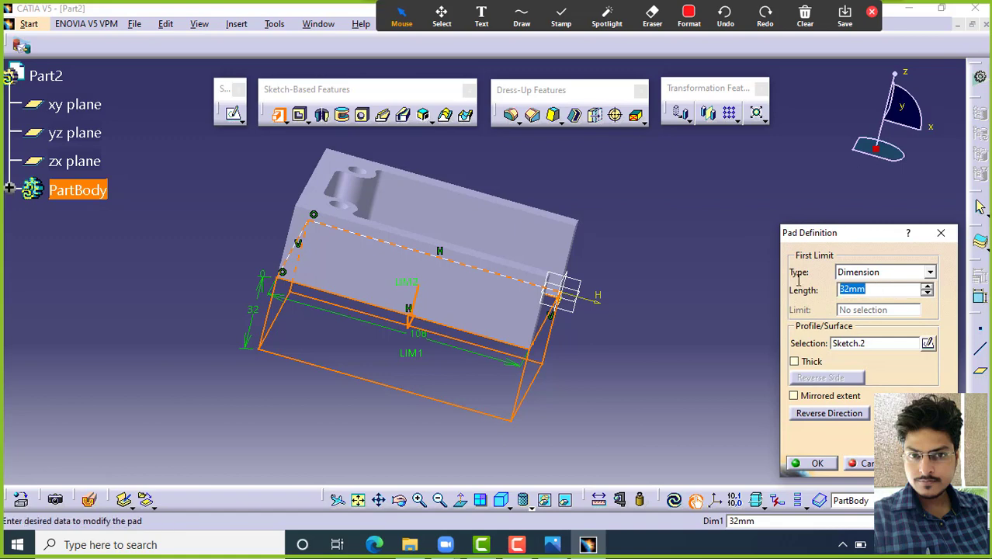
pyautogui.press('Return')
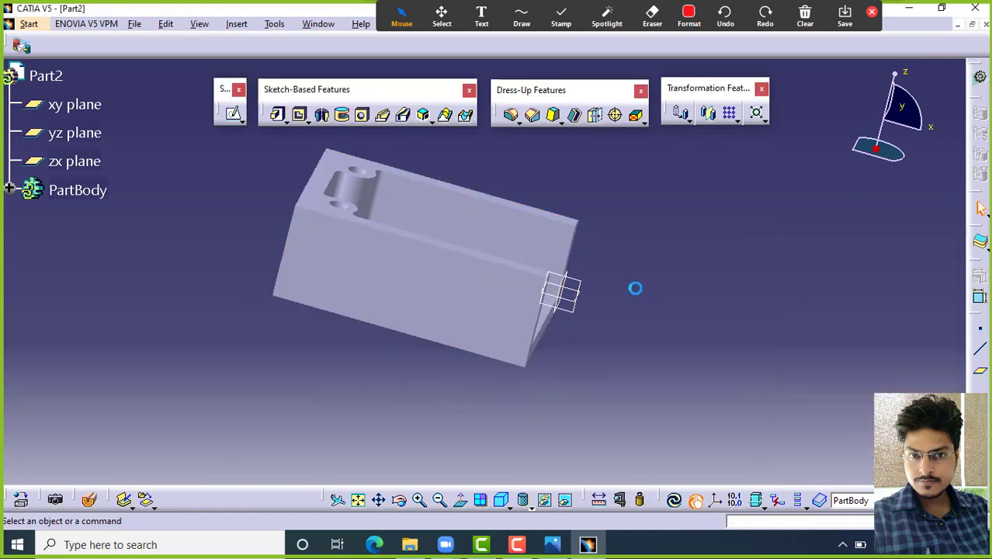
# Step: Check the corner radius in the reference drawing and fillet the two outer vertical edges at the closed end at 16 mm
pyautogui.moveTo(429, 286); pyautogui.dragTo(422, 317, button='middle')
pyautogui.click(552, 545)
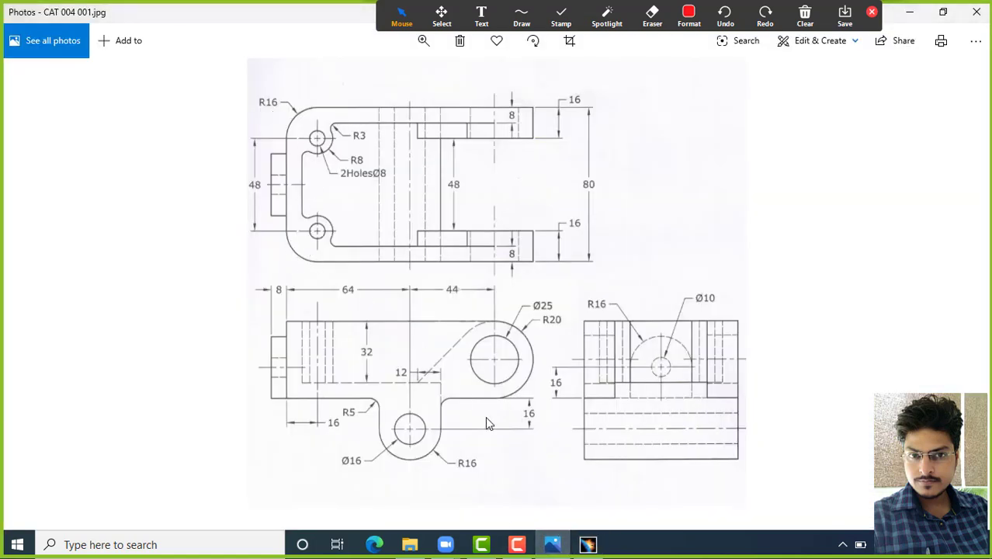
pyautogui.click(587, 545)
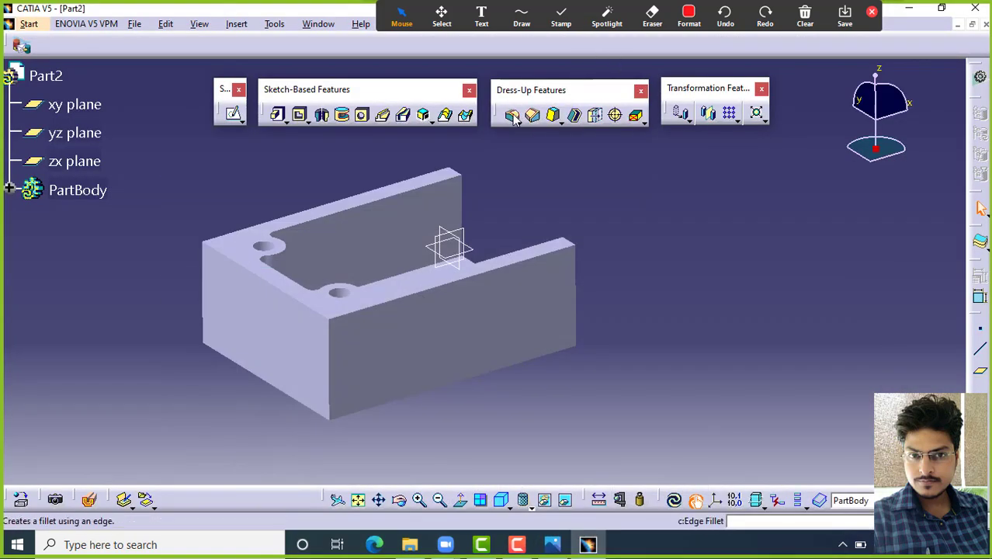
pyautogui.click(330, 356)
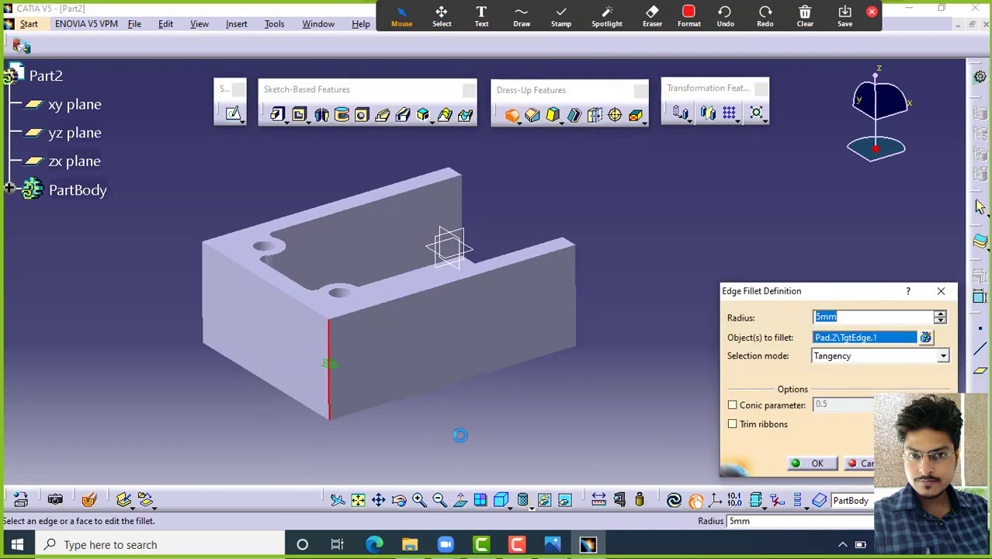
pyautogui.click(848, 317)
pyautogui.write('16')
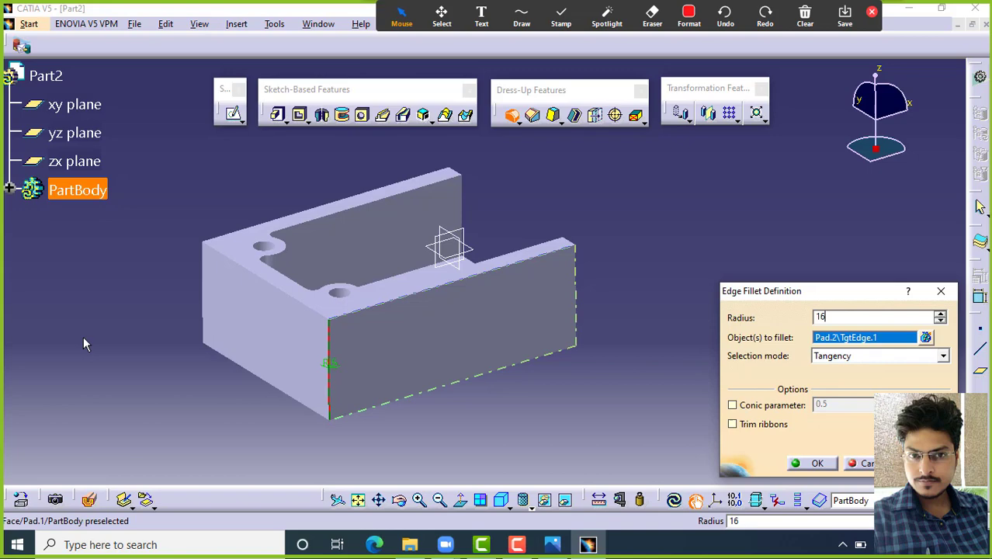
pyautogui.click(205, 283)
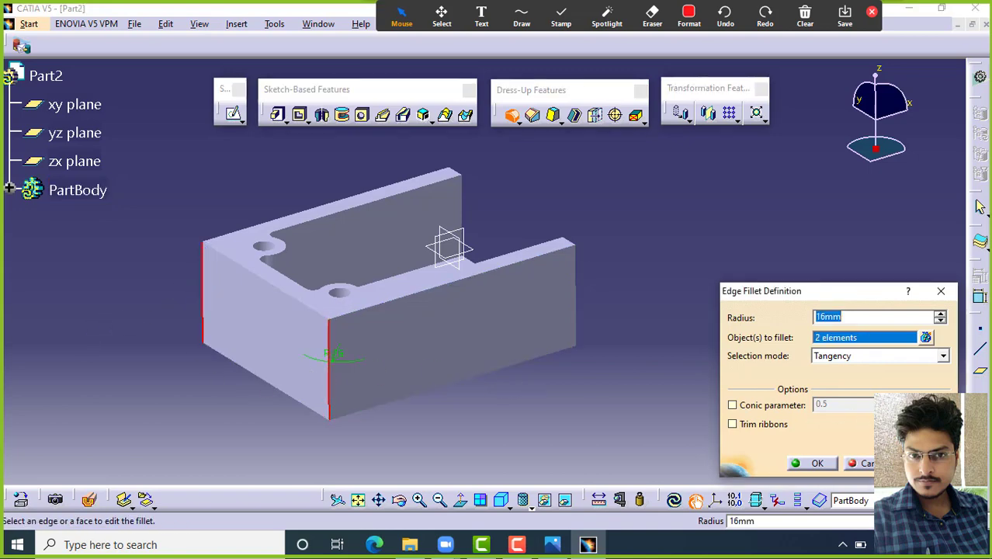
pyautogui.click(813, 464)
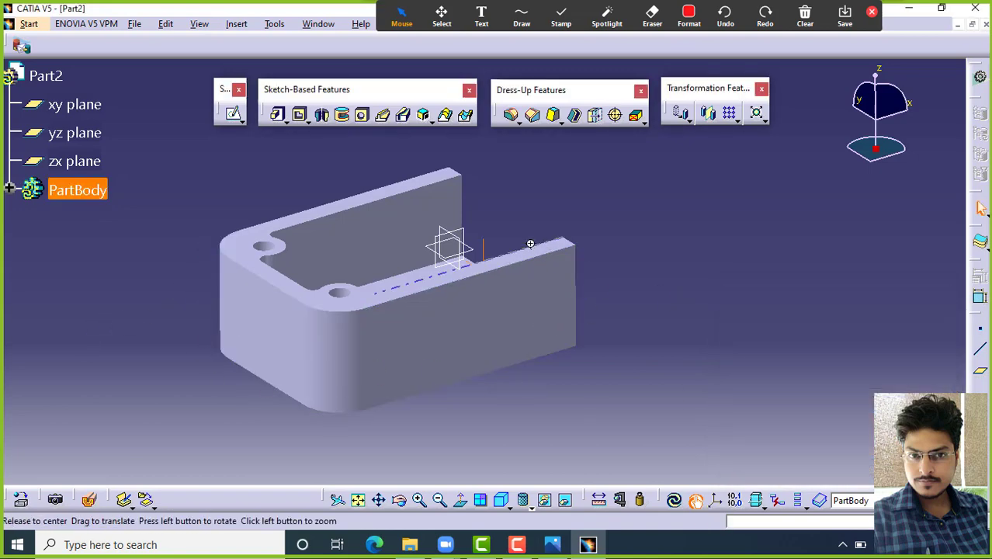
# Step: Examine the rounded arm end in the drawing's front view, temporarily marking its centre and R20 arc
pyautogui.moveTo(530, 244)
pyautogui.mouseDown(button='middle')
pyautogui.moveTo(341, 308)
pyautogui.moveTo(497, 268)
pyautogui.mouseUp(button='middle')
pyautogui.click(552, 545)
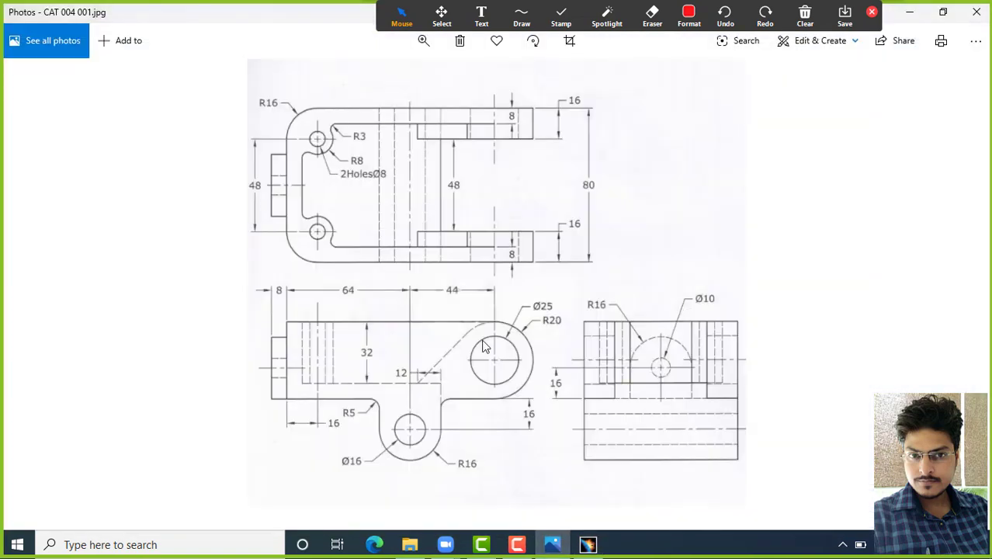
pyautogui.click(522, 15)
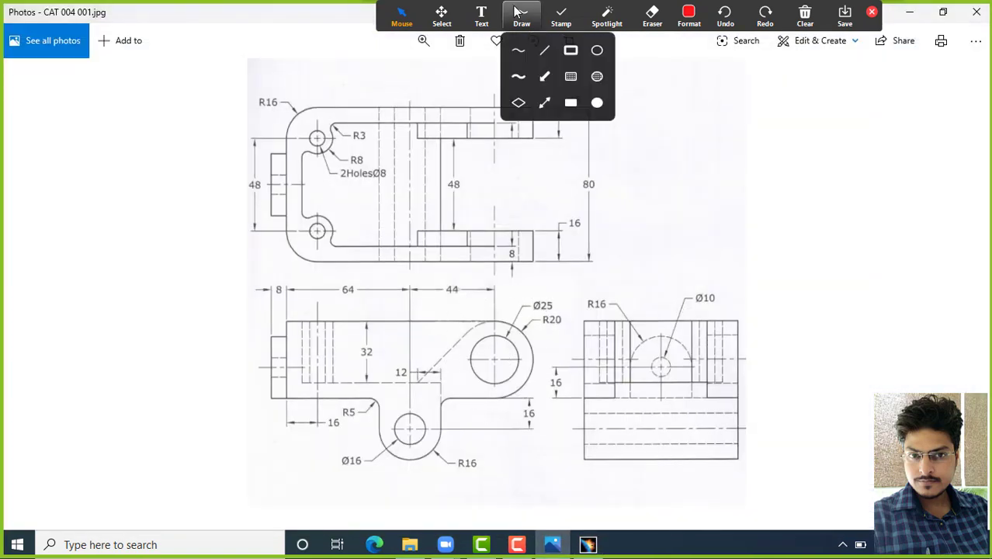
pyautogui.click(517, 49)
pyautogui.click(493, 359)
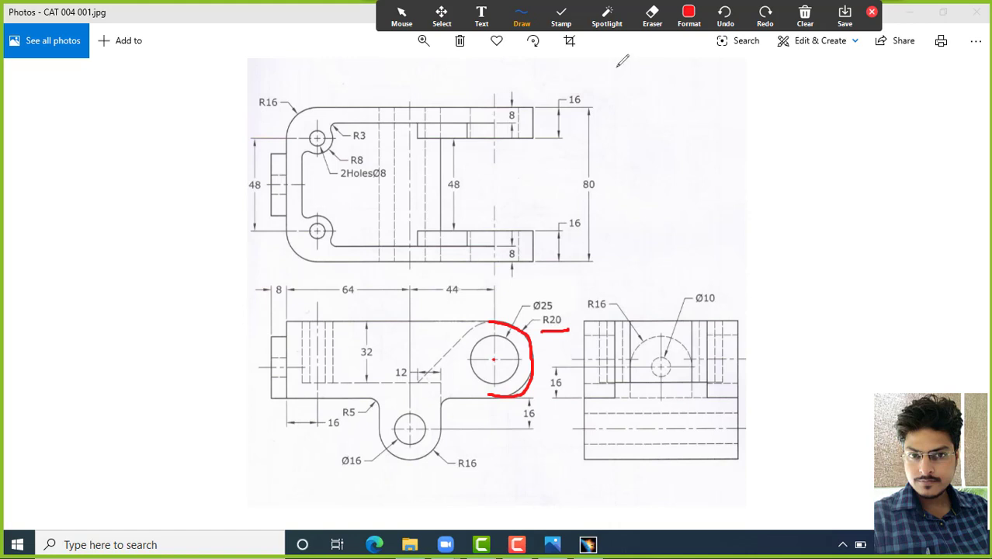
pyautogui.click(652, 13)
pyautogui.moveTo(496, 310); pyautogui.dragTo(549, 310)
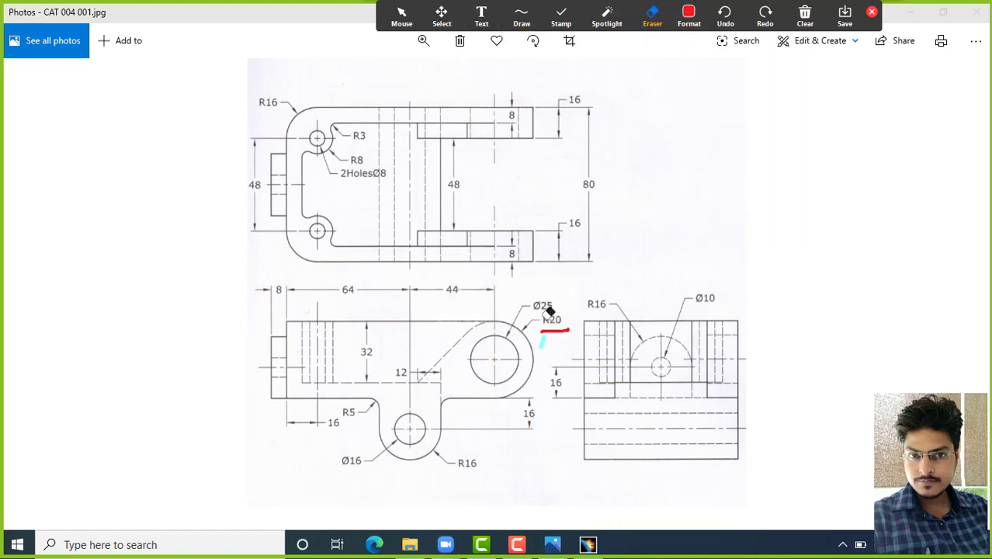
pyautogui.click(402, 13)
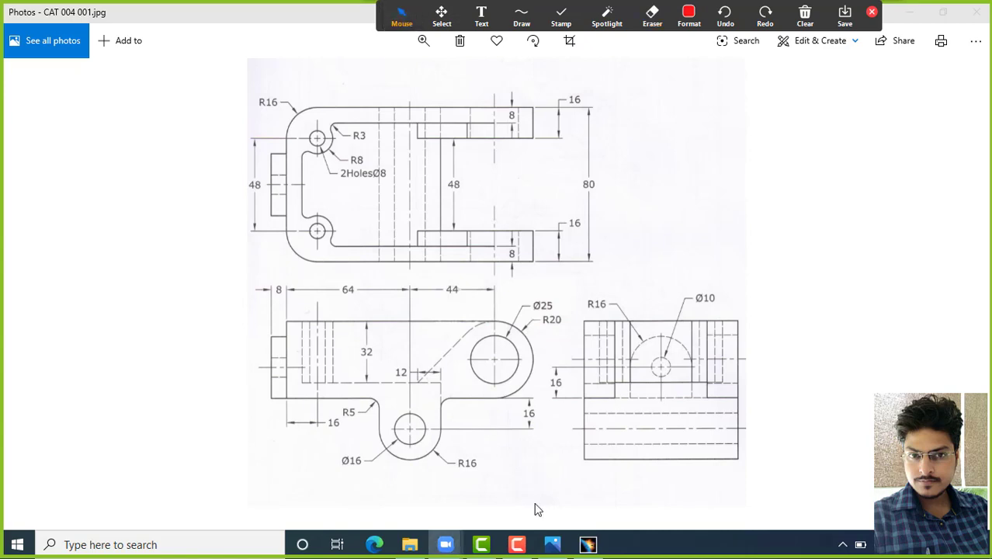
pyautogui.click(559, 546)
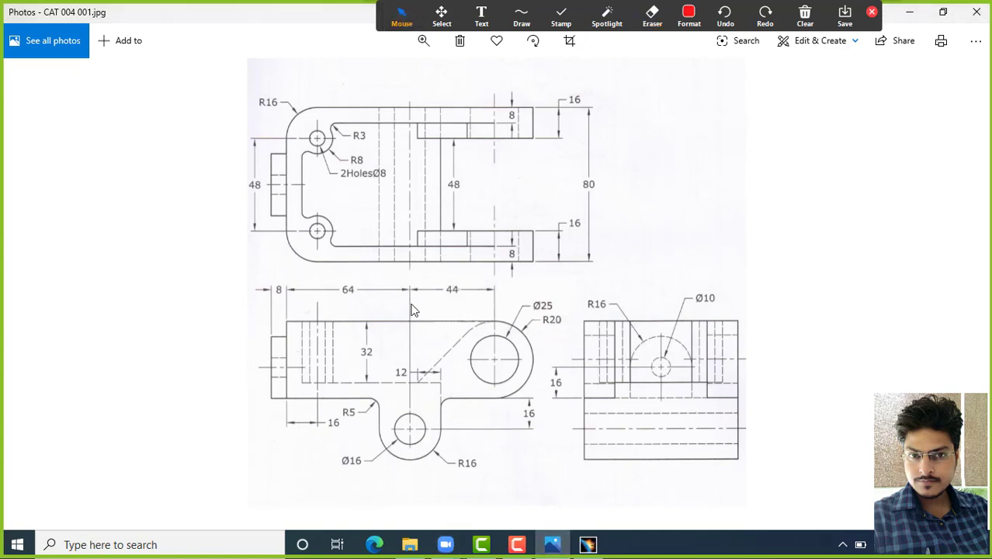
pyautogui.click(588, 546)
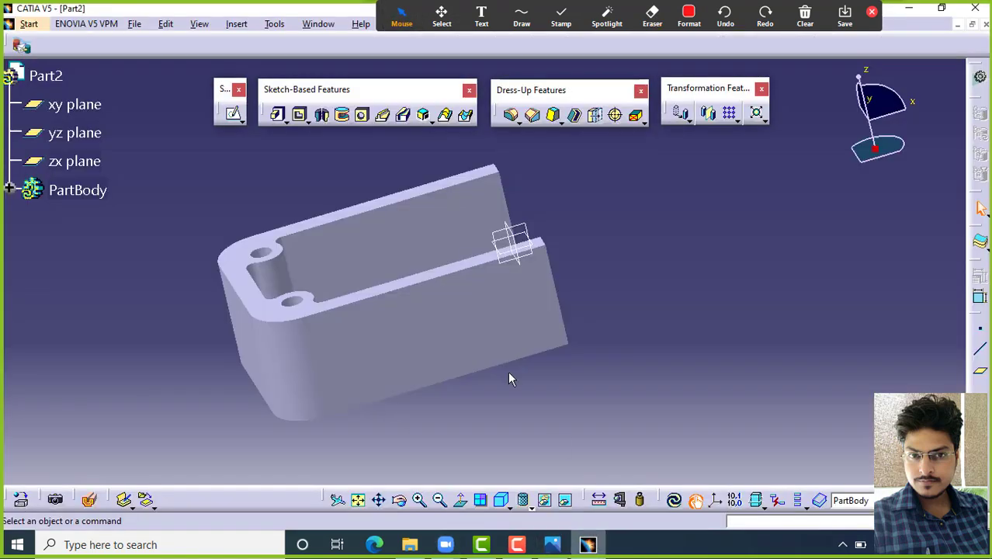
# Step: Start a sketch on the far arm's inner side face and draw a circle of about 18.7 mm radius beyond the open end
pyautogui.click(410, 220)
pyautogui.click(232, 113)
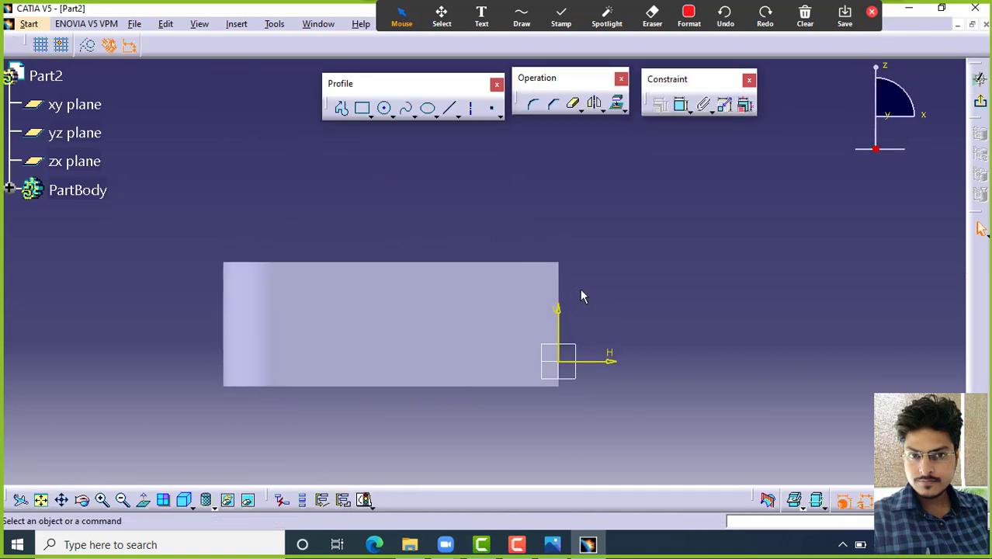
pyautogui.click(385, 108)
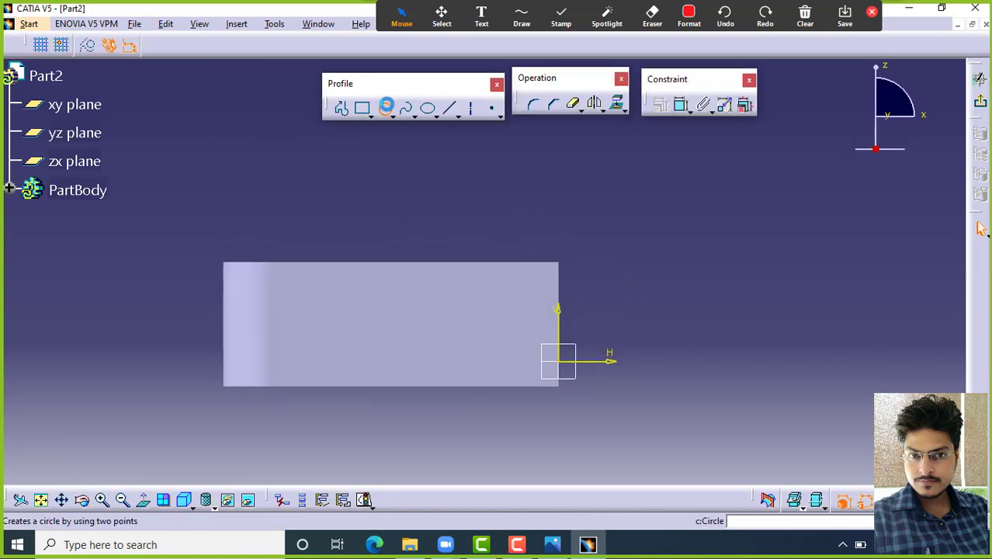
pyautogui.click(691, 266)
pyautogui.click(676, 325)
pyautogui.moveTo(811, 293); pyautogui.dragTo(749, 300, button='middle')
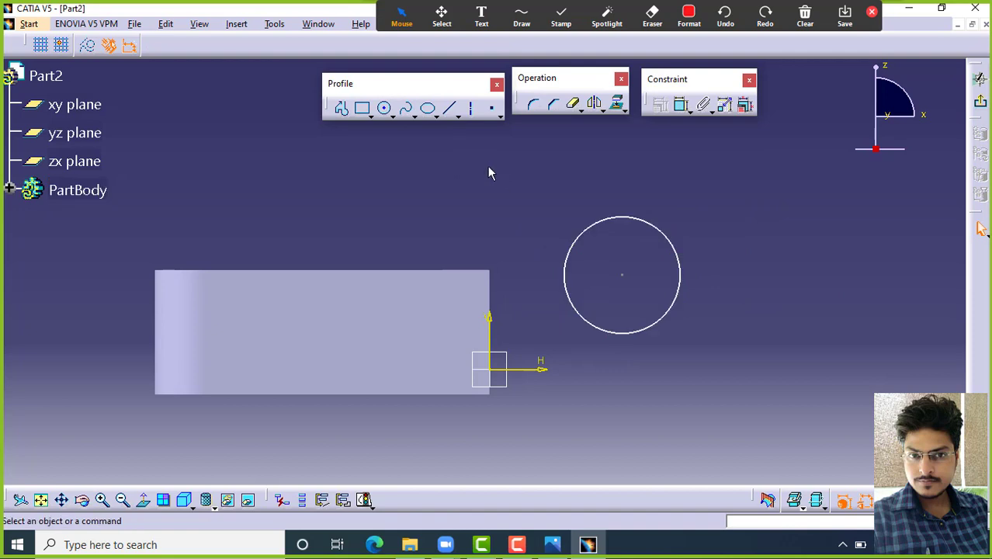
# Step: Dimension the circle's radius and set it to 20 mm
pyautogui.click(709, 111)
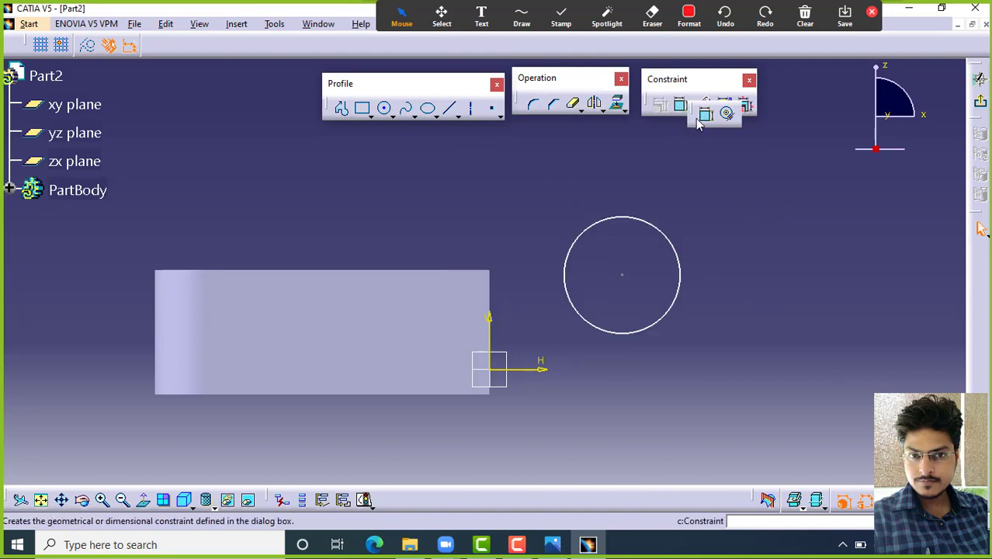
pyautogui.click(674, 244)
pyautogui.click(706, 241)
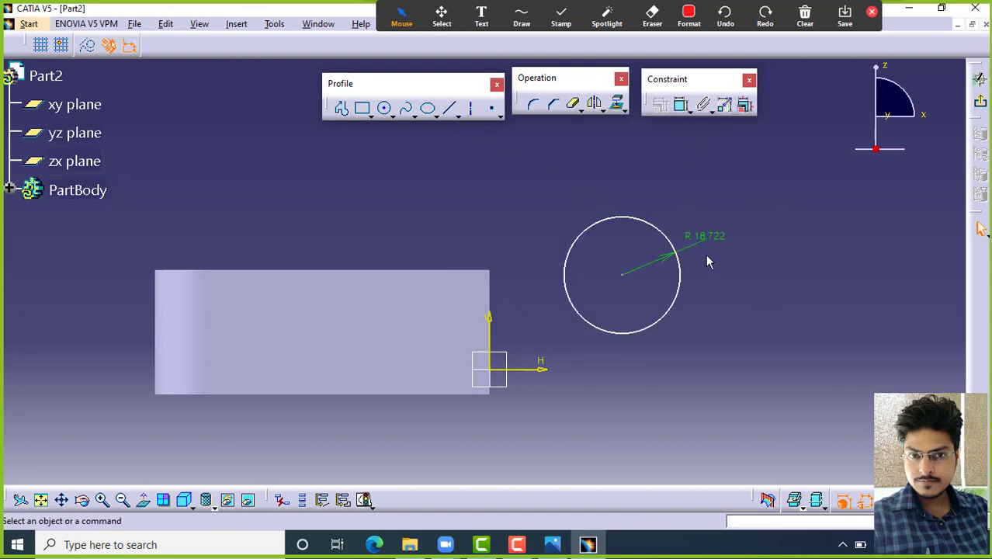
pyautogui.doubleClick(704, 237)
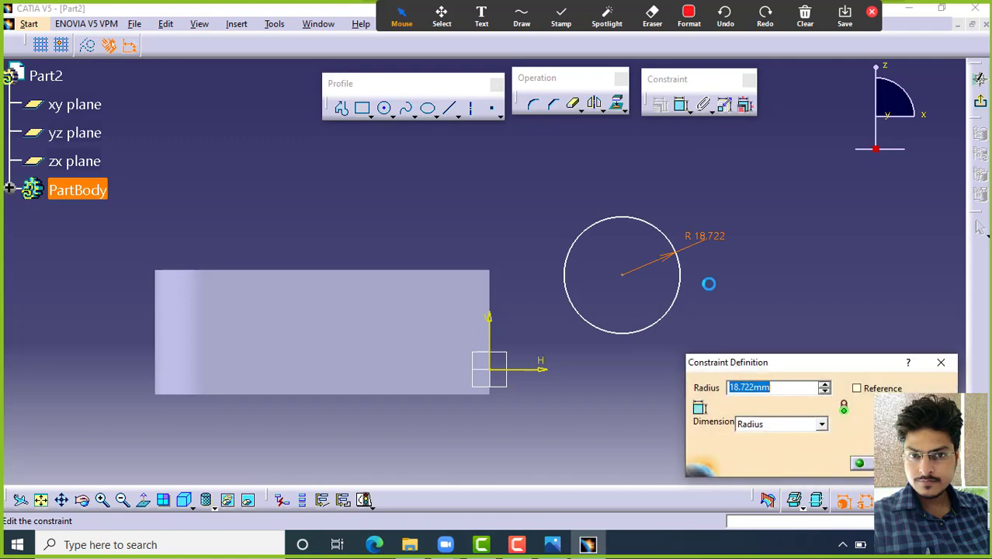
pyautogui.write('20')
pyautogui.press('Return')
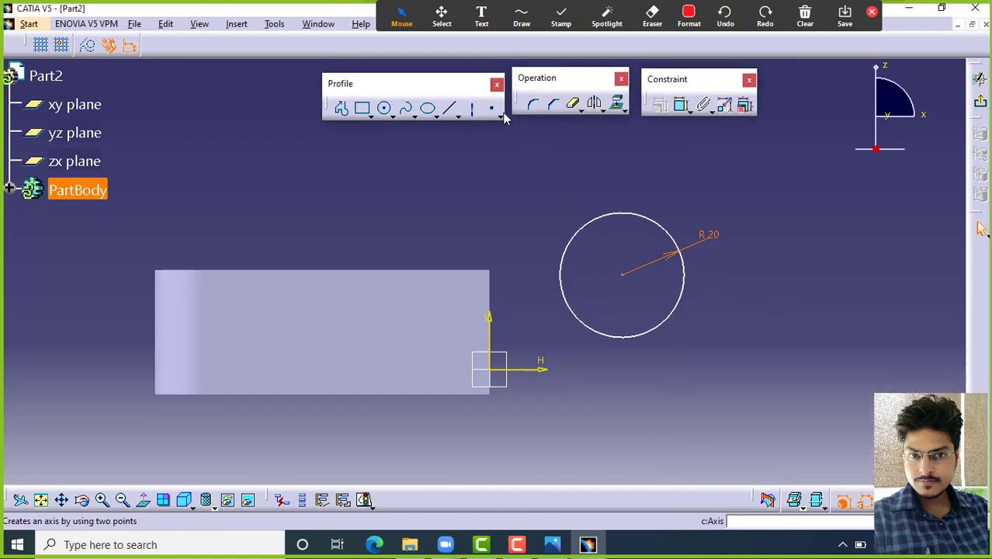
# Step: Dimension the circle's centre from the arm's upper edge and set the distance to 20 mm
pyautogui.click(682, 105)
pyautogui.click(624, 277)
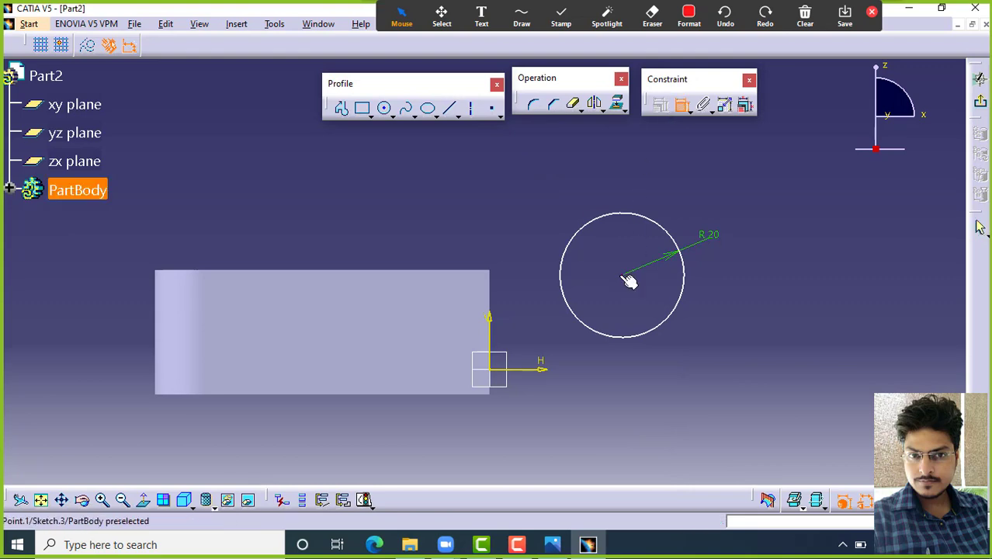
pyautogui.click(469, 274)
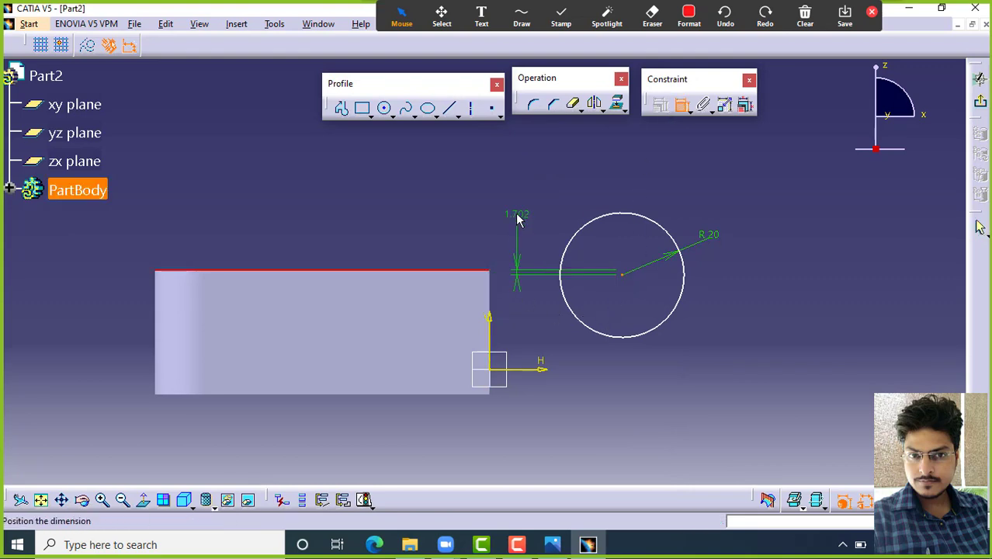
pyautogui.click(813, 280)
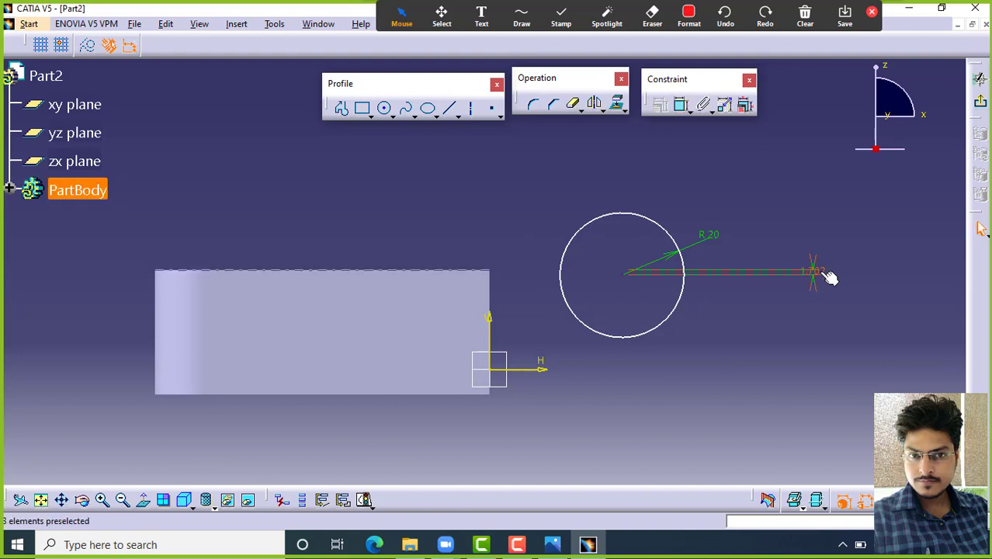
pyautogui.doubleClick(814, 273)
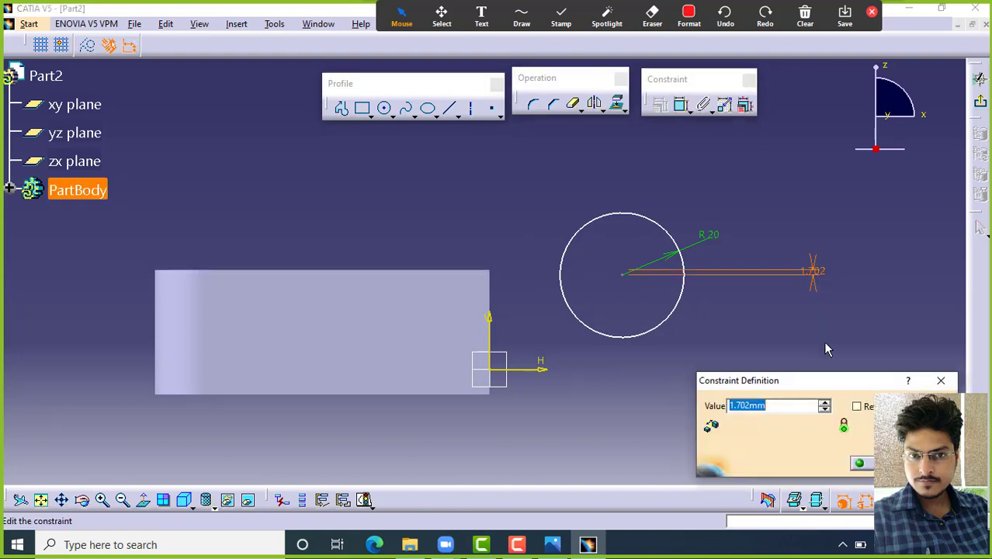
pyautogui.press('Return')
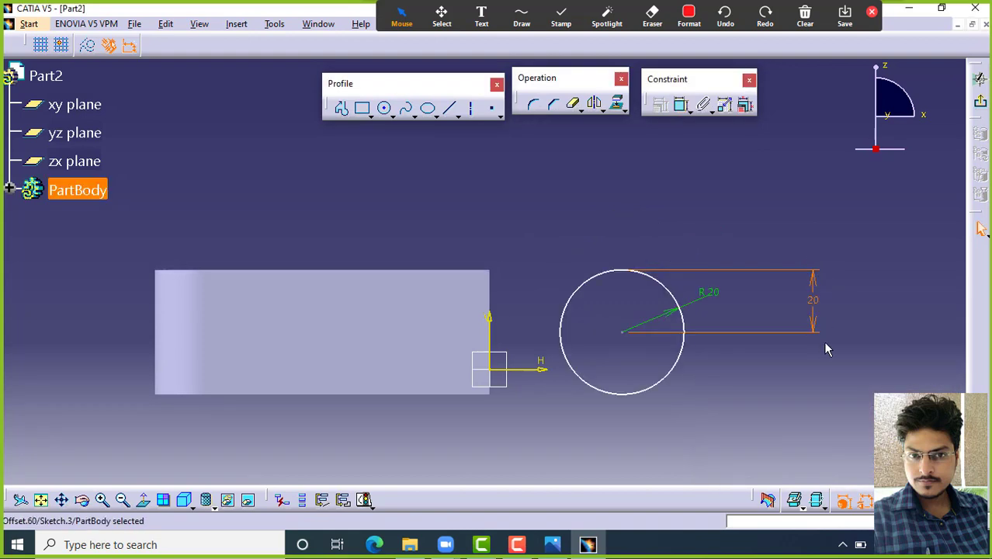
pyautogui.click(753, 321)
pyautogui.moveTo(753, 322); pyautogui.dragTo(739, 316, button='middle')
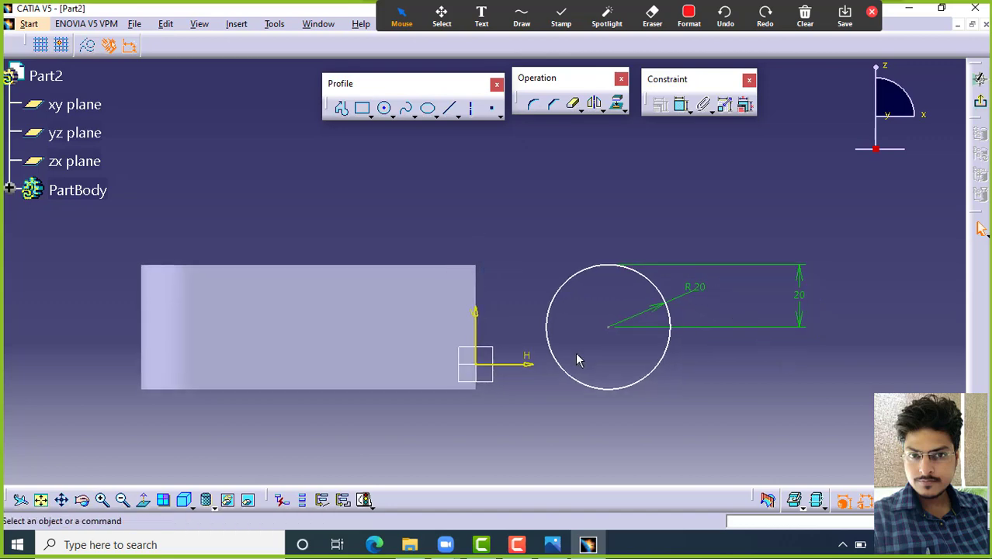
# Step: Constrain the circle's centre at 0 mm from the vertical line at the arm's open end and exit the sketch
pyautogui.click(681, 105)
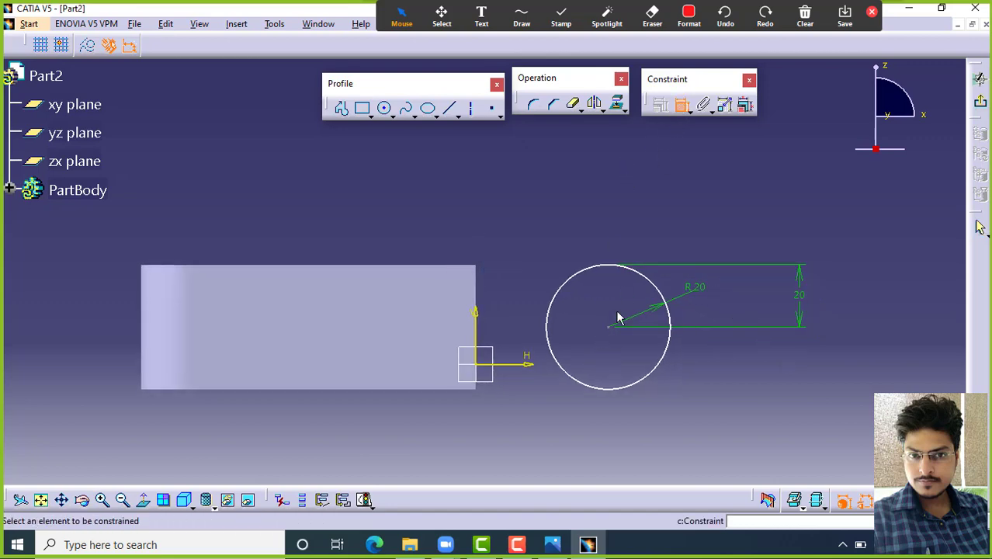
pyautogui.click(608, 327)
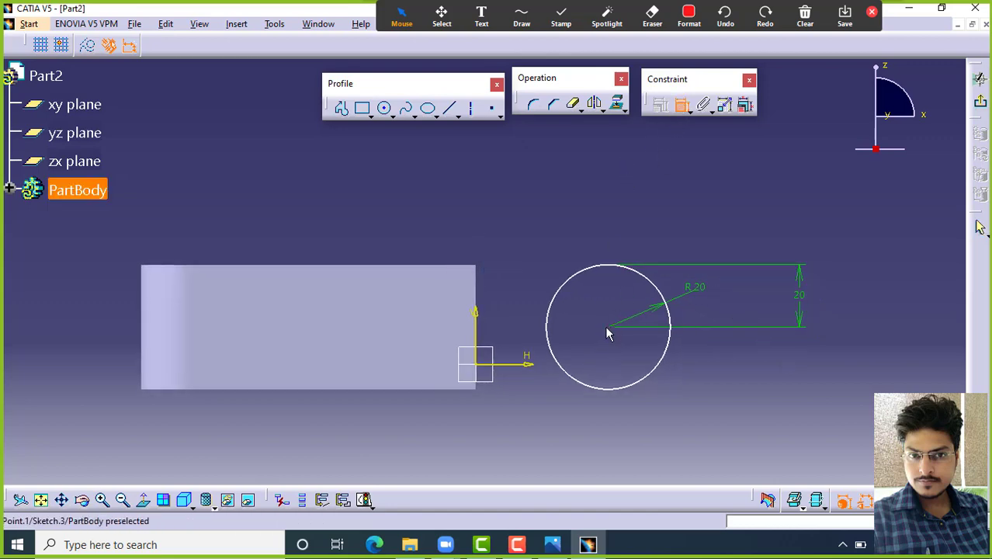
pyautogui.click(476, 310)
pyautogui.click(553, 443)
pyautogui.doubleClick(546, 438)
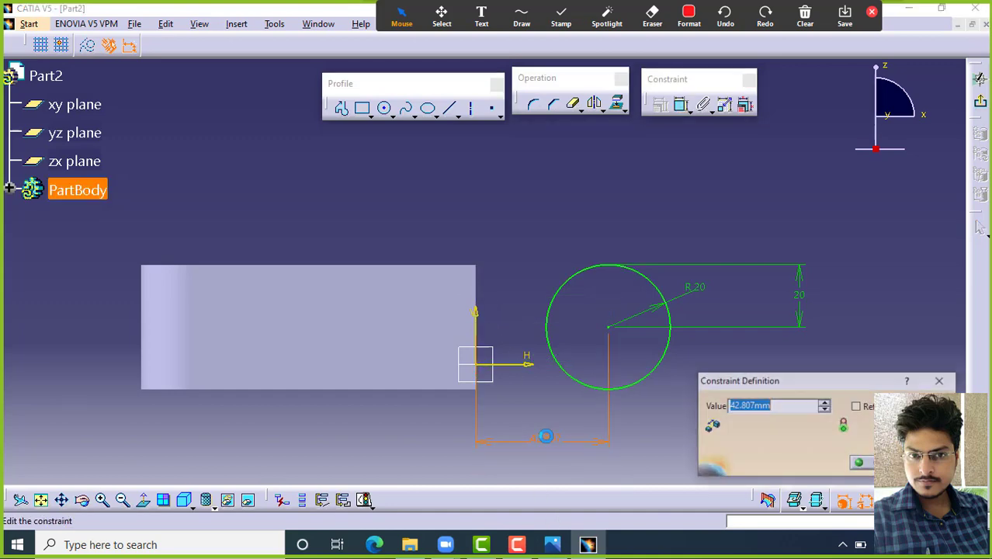
pyautogui.press('Return')
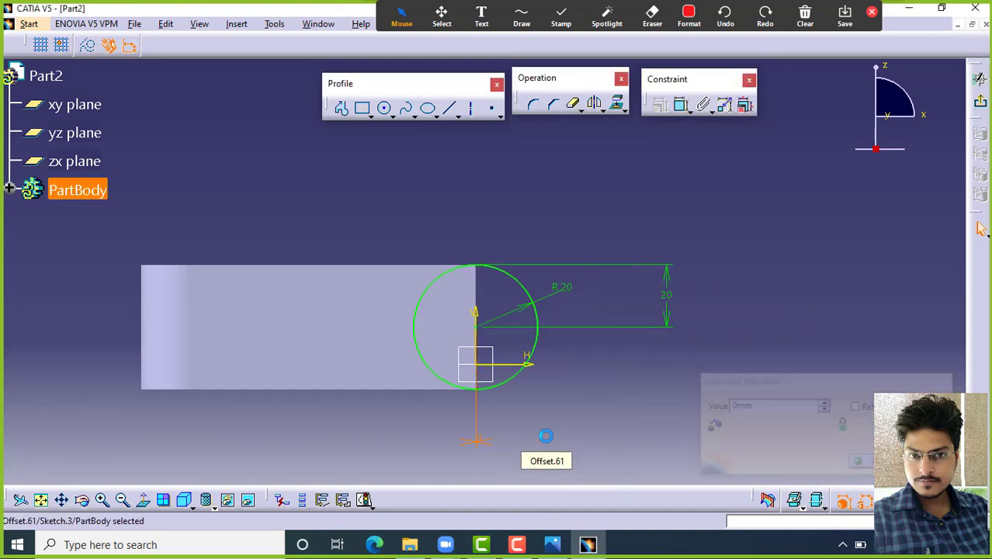
pyautogui.moveTo(629, 304); pyautogui.dragTo(553, 377, button='middle')
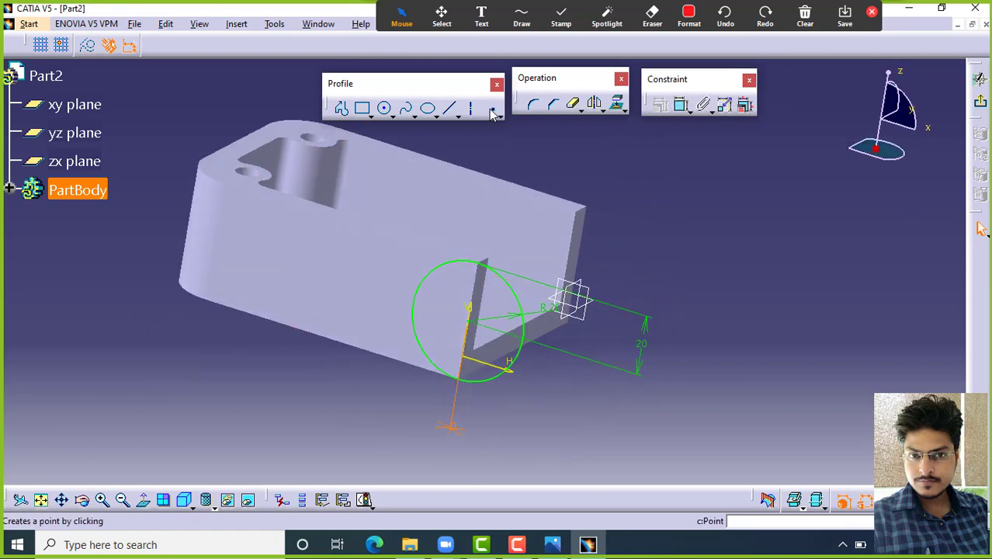
pyautogui.click(979, 105)
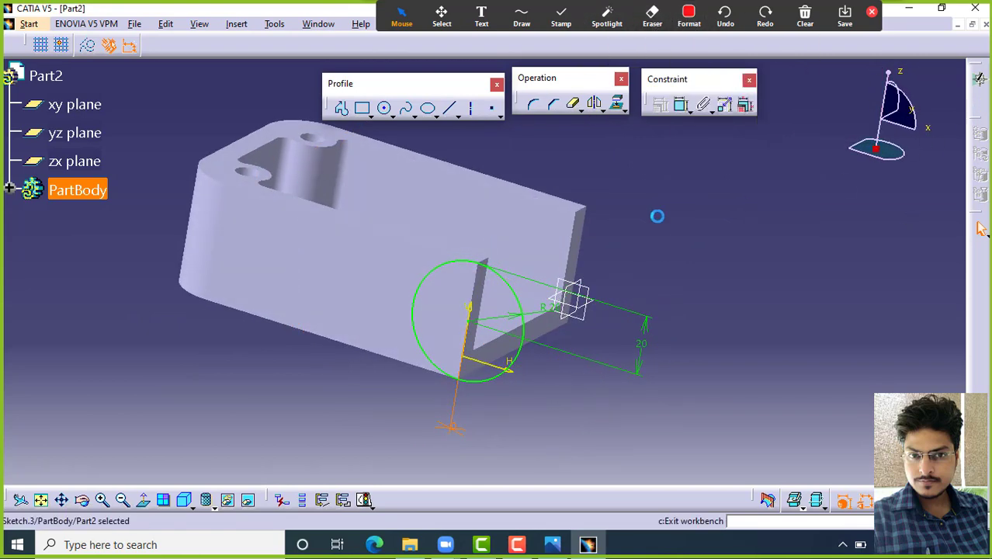
# Step: Check the arm-end thickness in the drawing's top view and pad the R20 circle 16 mm in the reversed direction, into the arm
pyautogui.moveTo(640, 202)
pyautogui.mouseDown(button='middle')
pyautogui.moveTo(514, 249)
pyautogui.moveTo(543, 335)
pyautogui.mouseUp(button='middle')
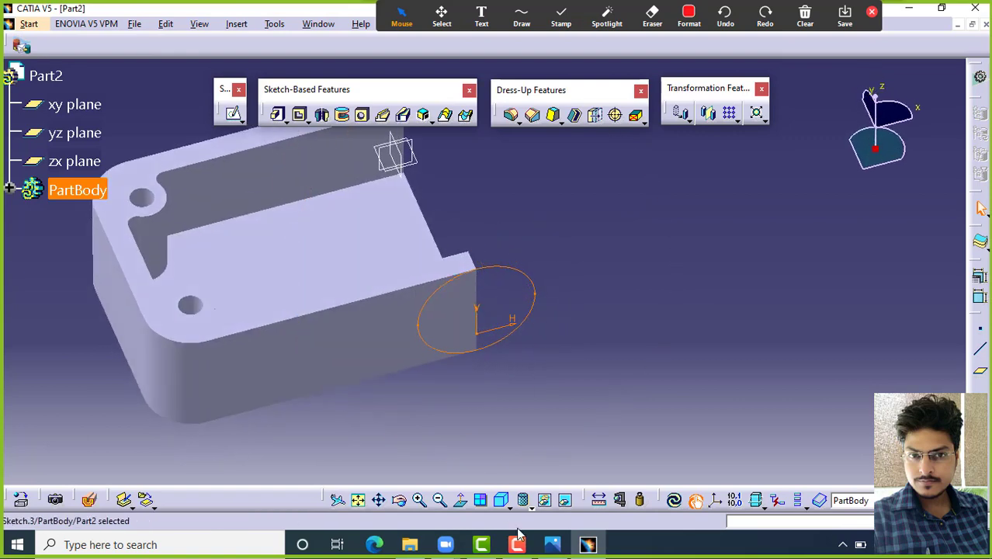
pyautogui.click(552, 544)
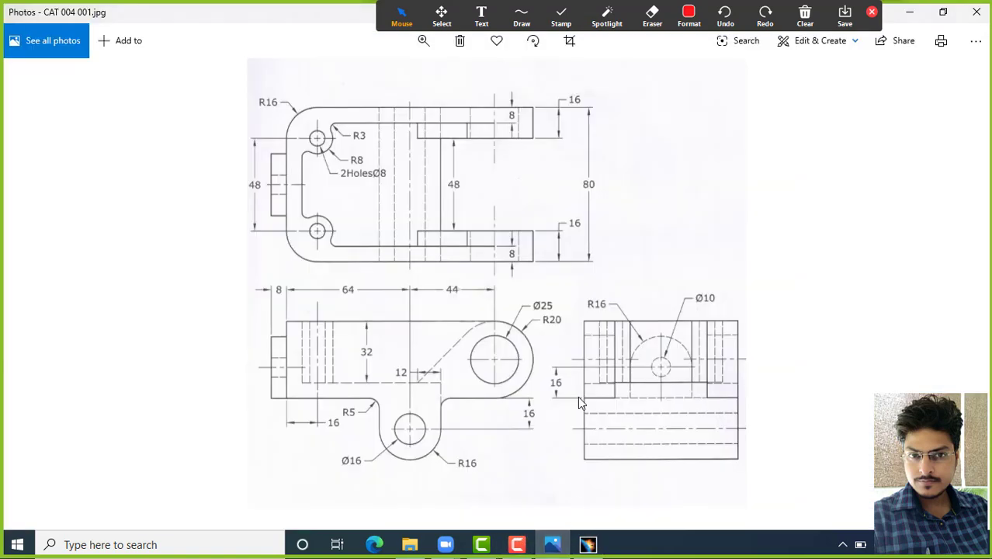
pyautogui.click(515, 256)
pyautogui.click(576, 231)
pyautogui.click(909, 12)
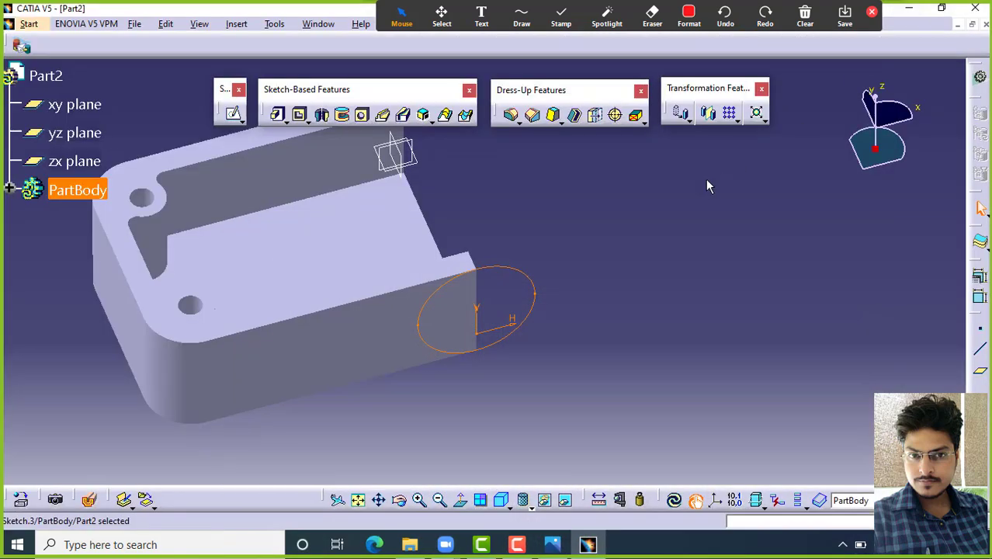
pyautogui.moveTo(552, 258); pyautogui.dragTo(569, 314, button='middle')
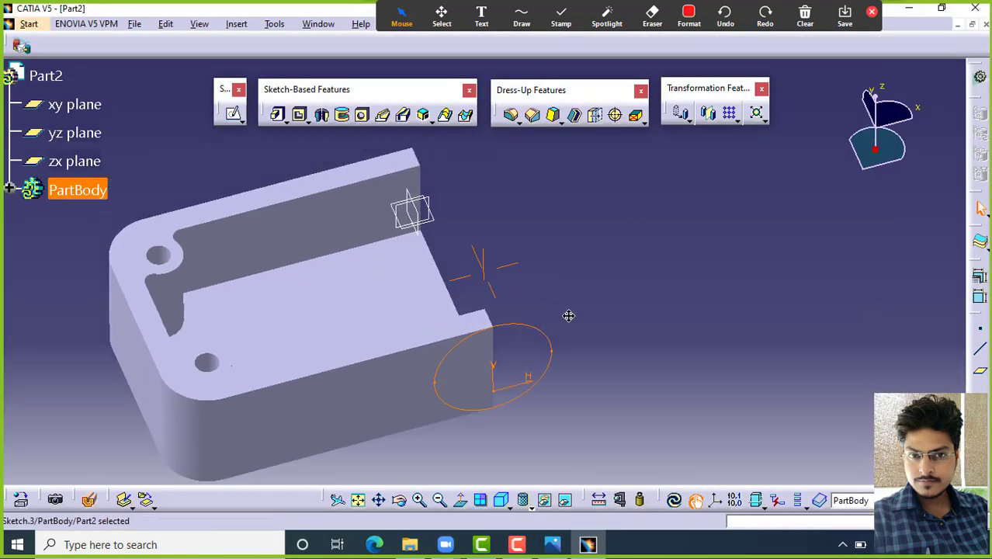
pyautogui.click(278, 115)
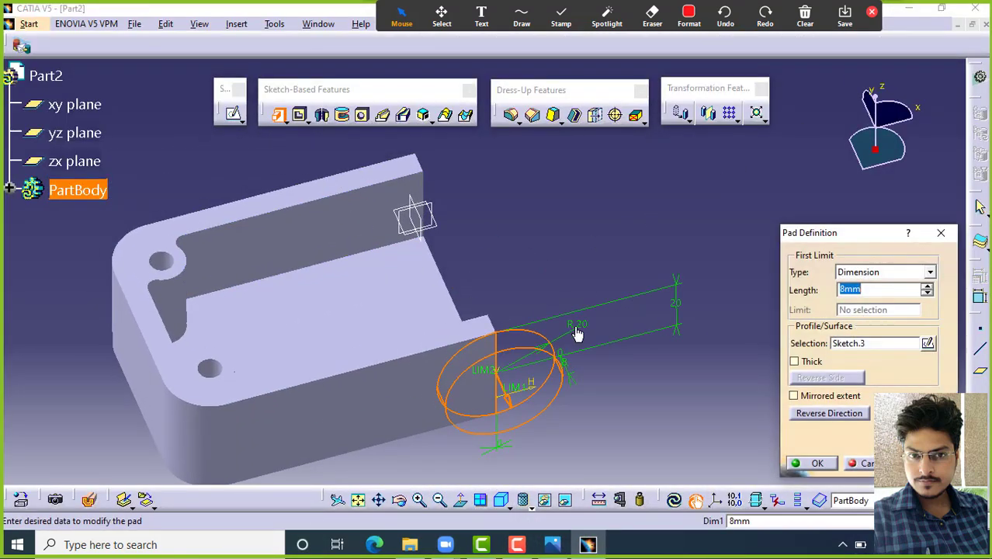
pyautogui.moveTo(577, 332); pyautogui.dragTo(683, 345, button='middle')
pyautogui.click(842, 414)
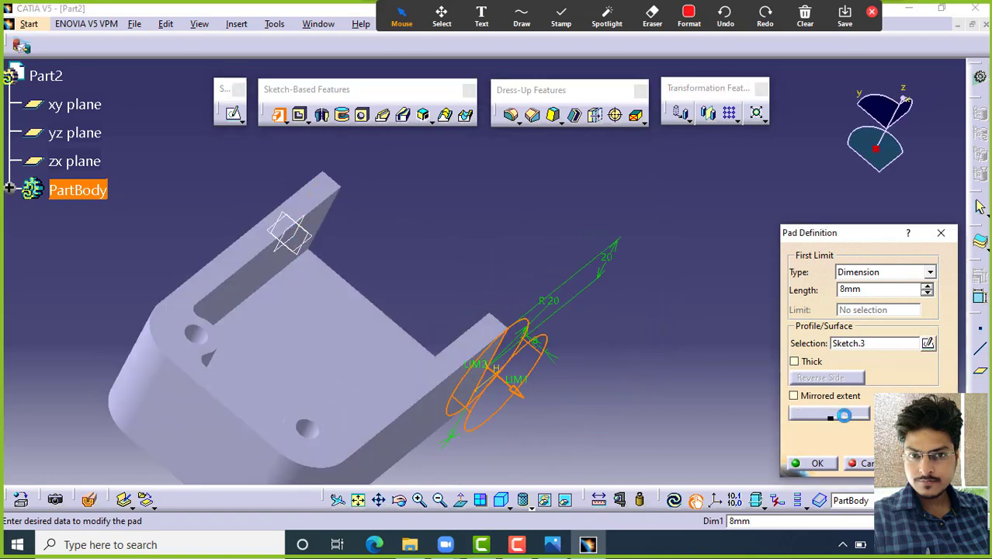
pyautogui.doubleClick(876, 292)
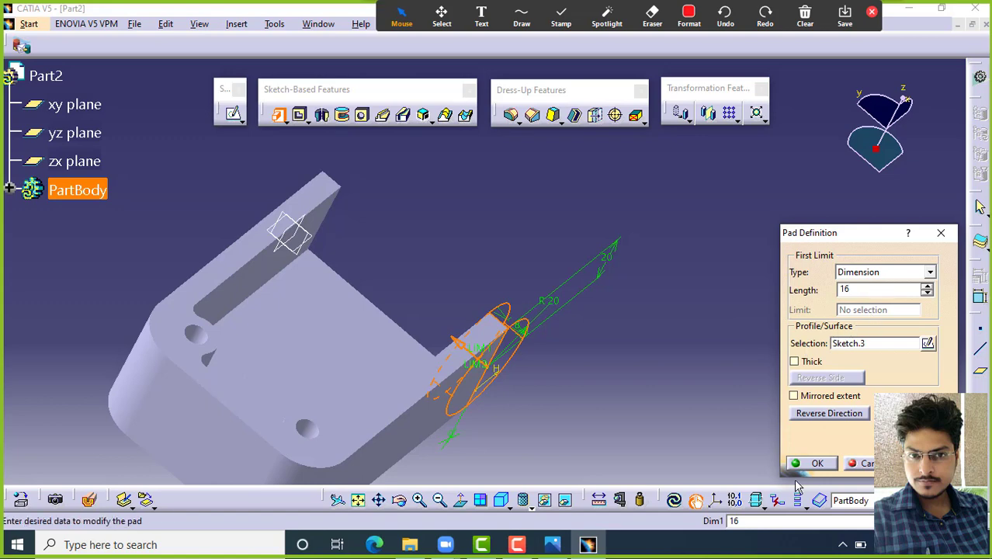
pyautogui.click(816, 465)
pyautogui.moveTo(590, 326); pyautogui.dragTo(437, 366, button='middle')
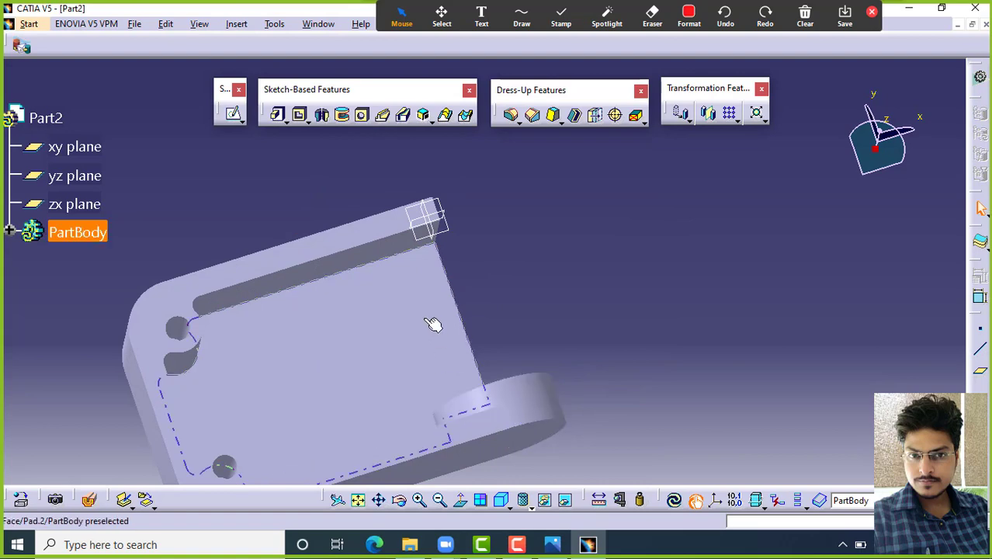
# Step: Create a plane offset 40 mm inward from the outer side face of the arm with the rounded end
pyautogui.moveTo(483, 270); pyautogui.dragTo(453, 289, button='middle')
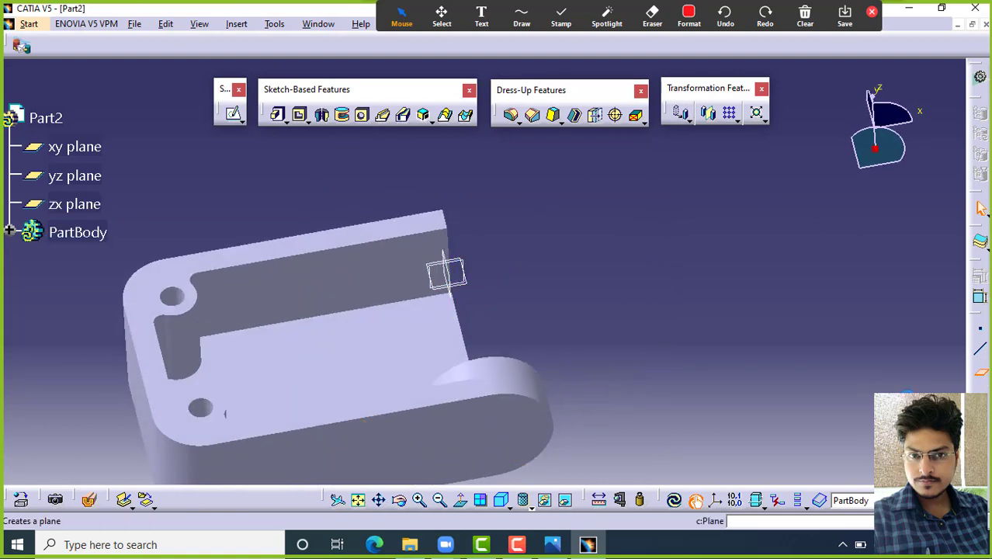
pyautogui.click(515, 421)
pyautogui.moveTo(576, 386); pyautogui.dragTo(520, 386, button='middle')
pyautogui.moveTo(511, 426); pyautogui.dragTo(398, 292, button='middle')
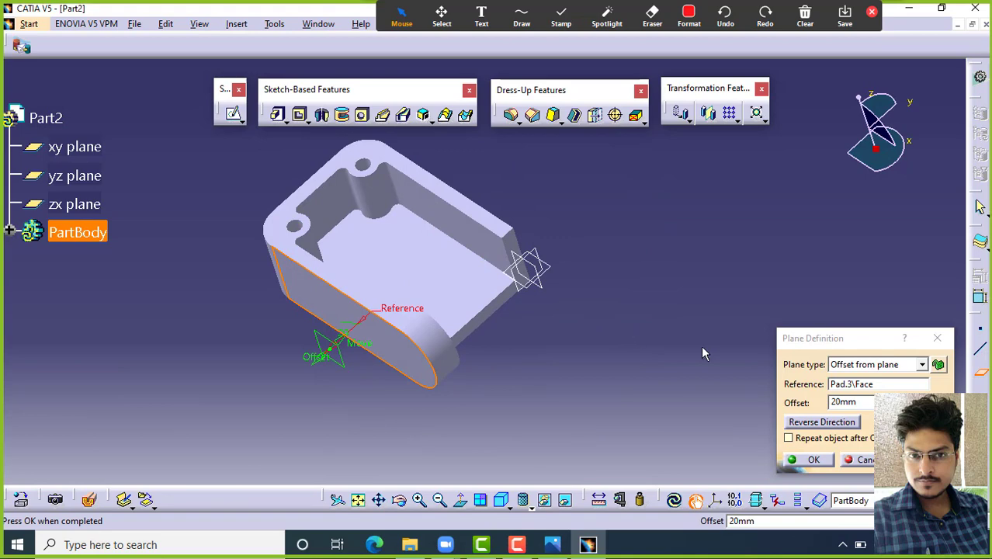
pyautogui.click(838, 424)
pyautogui.moveTo(862, 402); pyautogui.dragTo(675, 412)
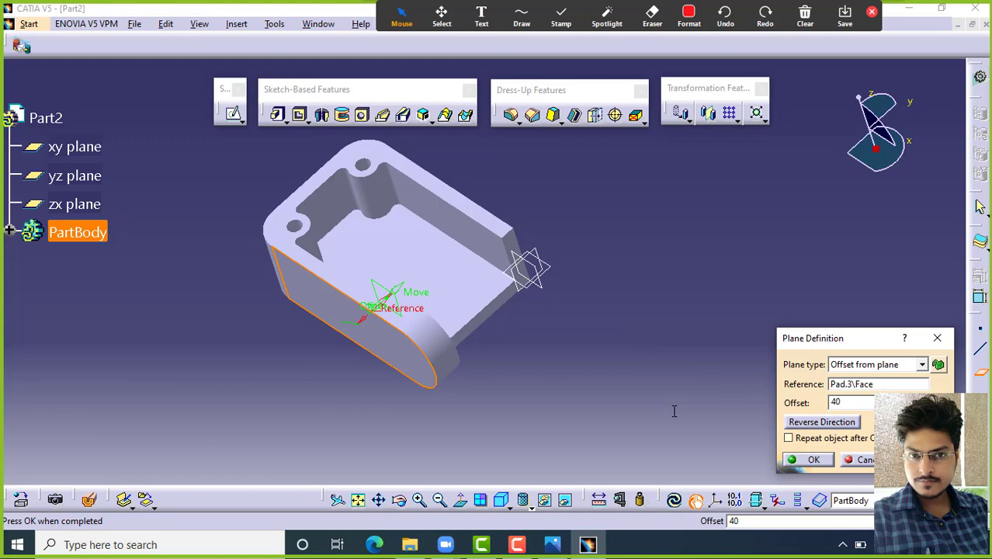
pyautogui.press('Return')
# Step: Mirror the rounded arm-end pad about the offset mid-plane onto the opposite arm
pyautogui.moveTo(405, 283); pyautogui.dragTo(439, 334, button='middle')
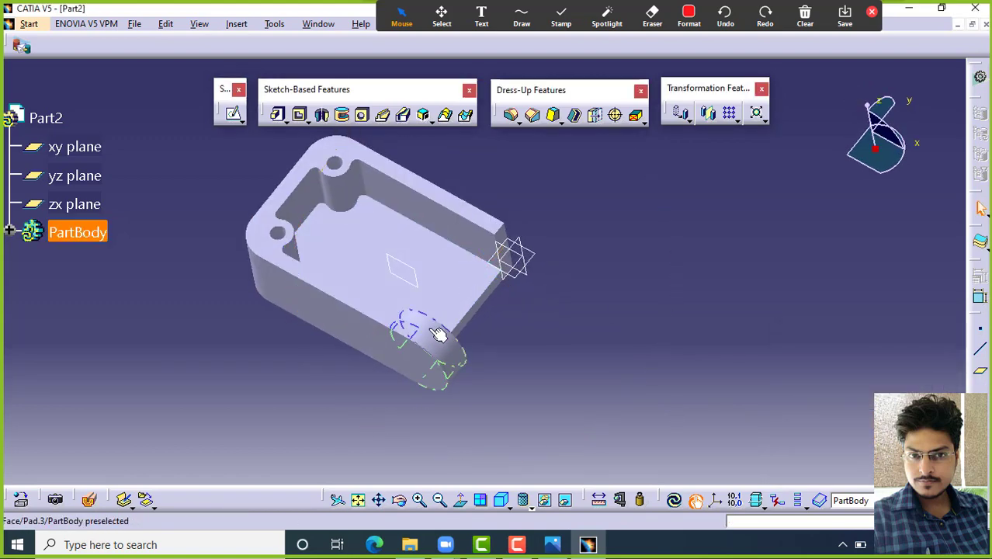
pyautogui.click(11, 232)
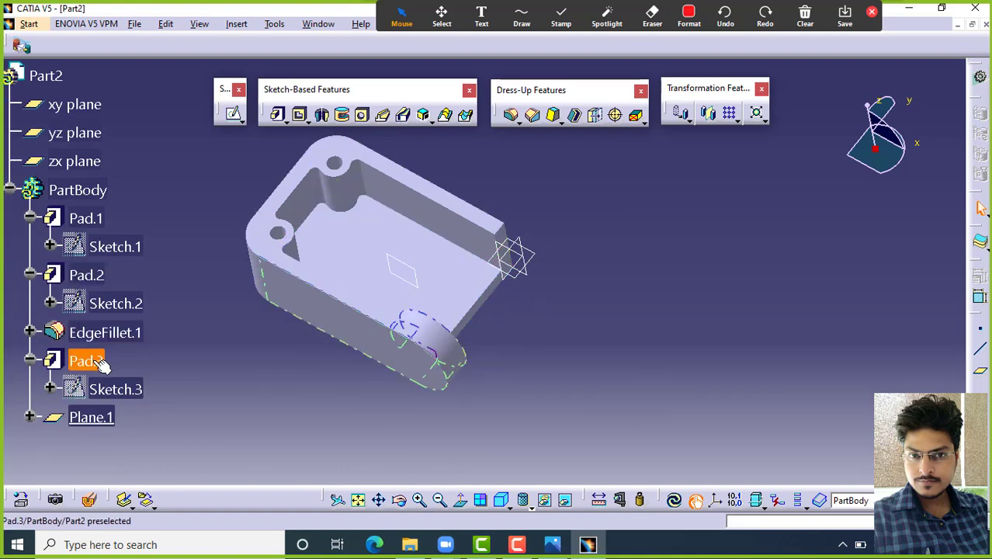
pyautogui.moveTo(454, 337)
pyautogui.mouseDown(button='middle')
pyautogui.moveTo(438, 327)
pyautogui.moveTo(381, 333)
pyautogui.moveTo(409, 347)
pyautogui.moveTo(459, 320)
pyautogui.mouseUp(button='middle')
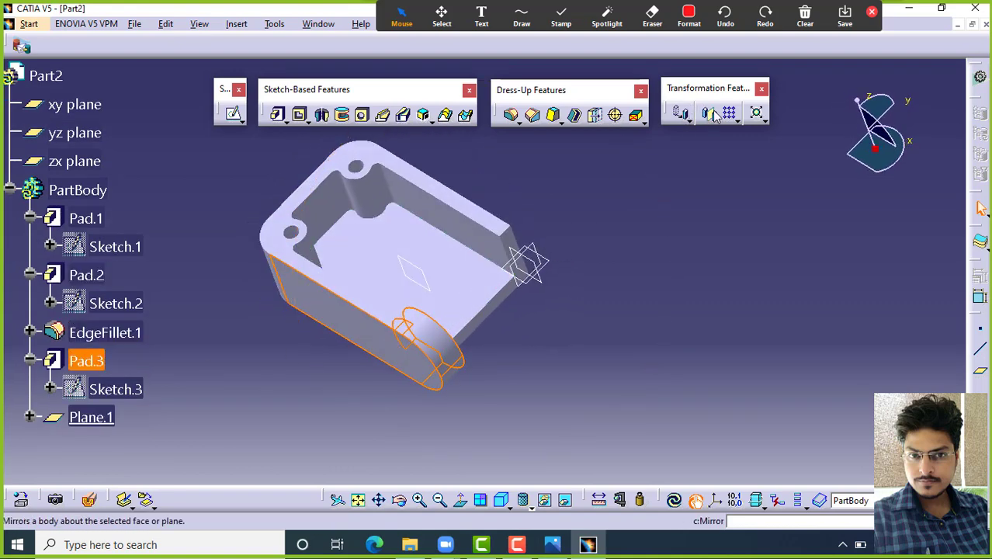
pyautogui.click(717, 115)
pyautogui.click(435, 288)
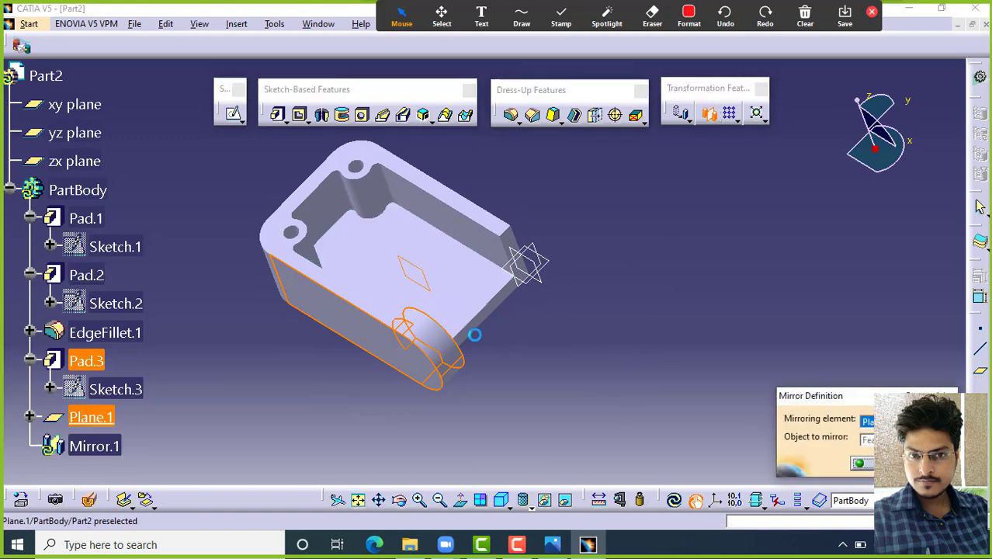
pyautogui.click(860, 464)
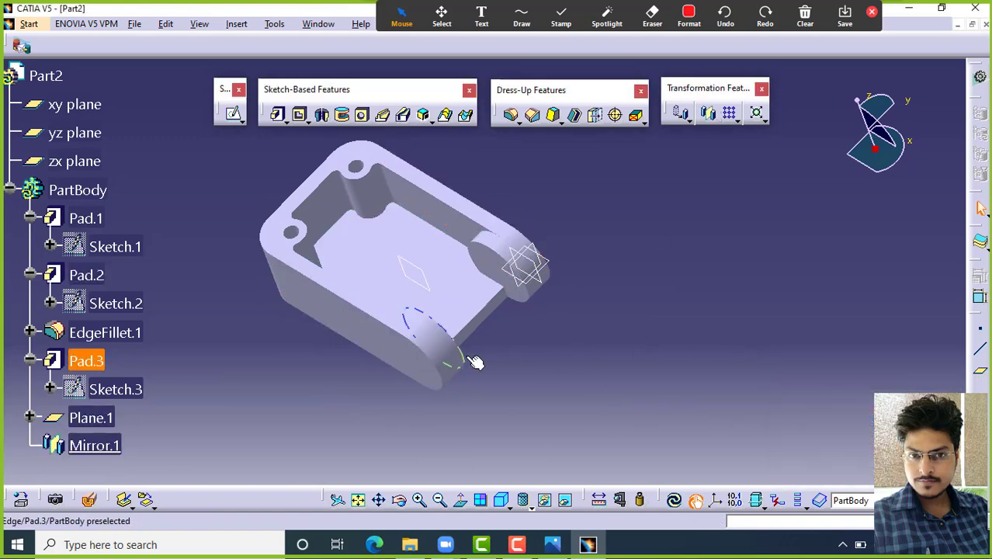
pyautogui.moveTo(470, 359); pyautogui.dragTo(547, 311, button='middle')
# Step: Examine the lower lug in the drawing's front view, temporarily marking its 64 and 16 position dimensions and the R5 fillet
pyautogui.click(550, 545)
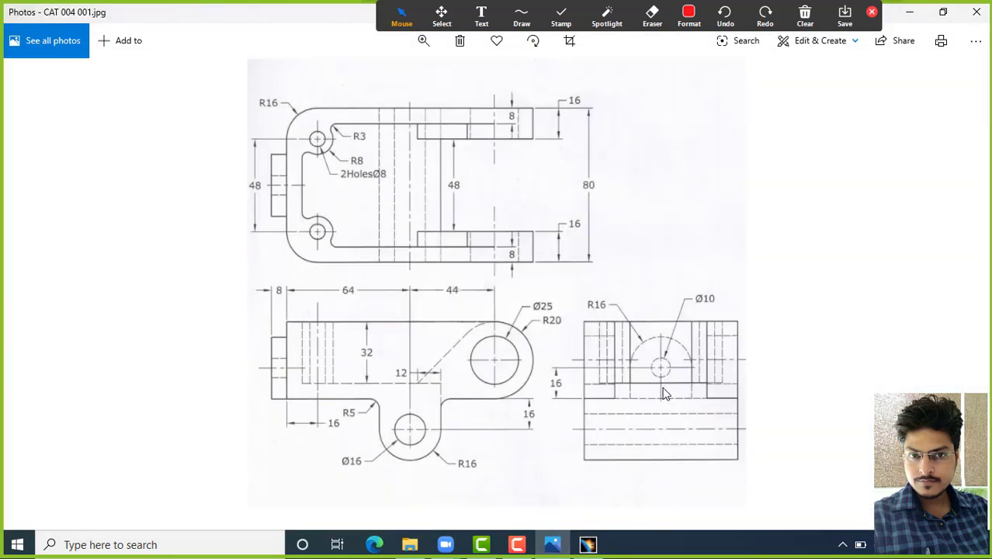
pyautogui.click(562, 11)
pyautogui.click(522, 12)
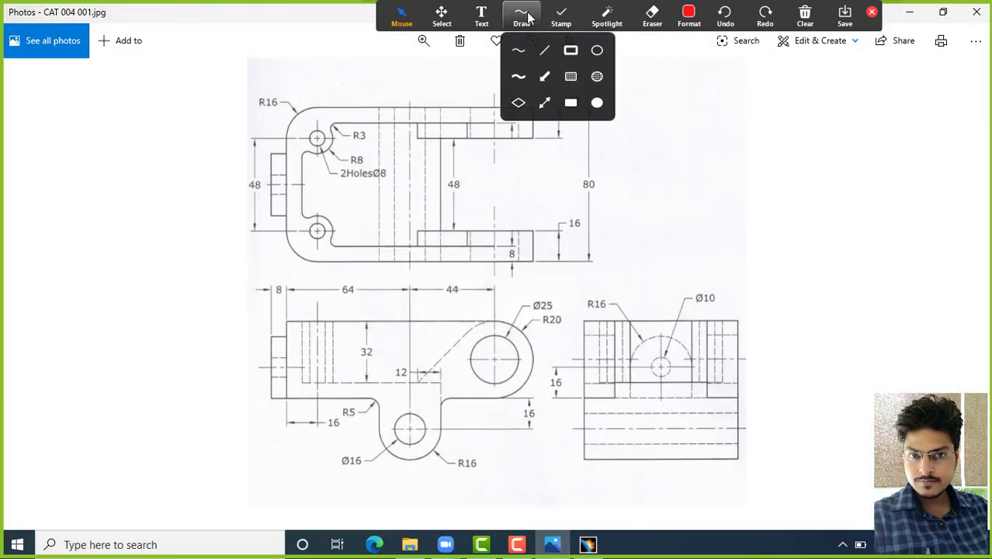
pyautogui.click(524, 51)
pyautogui.moveTo(442, 437); pyautogui.dragTo(452, 445)
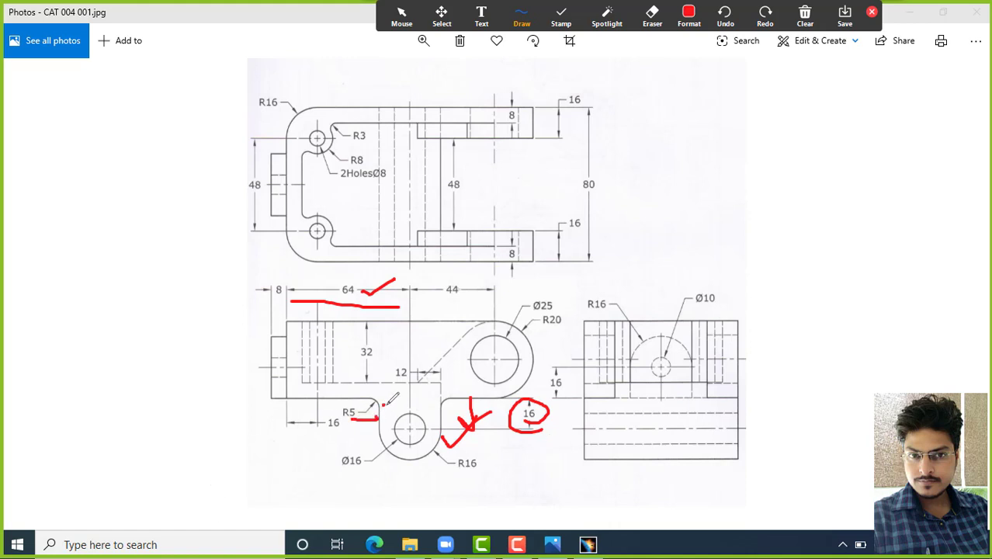
pyautogui.click(652, 14)
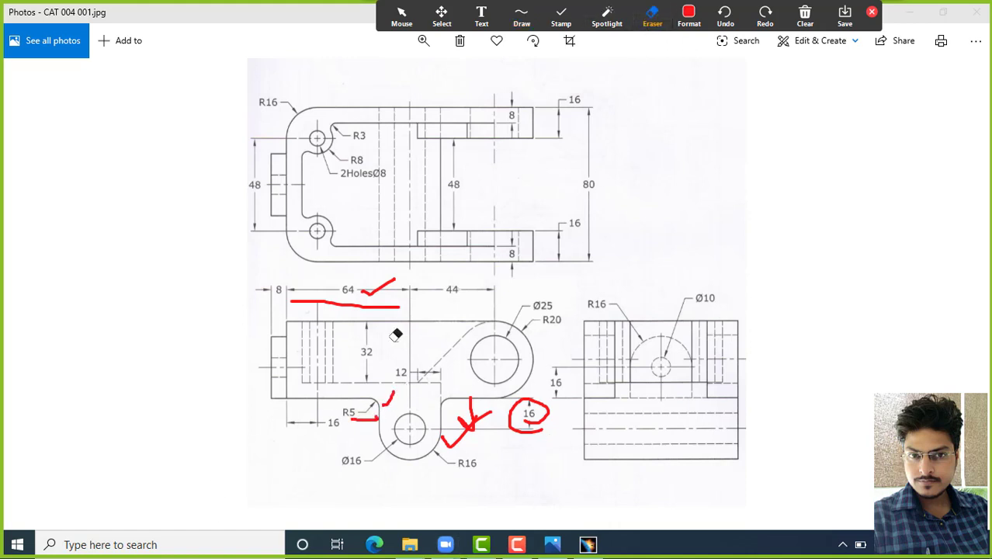
pyautogui.moveTo(381, 264); pyautogui.dragTo(376, 401)
pyautogui.moveTo(444, 439); pyautogui.dragTo(460, 424)
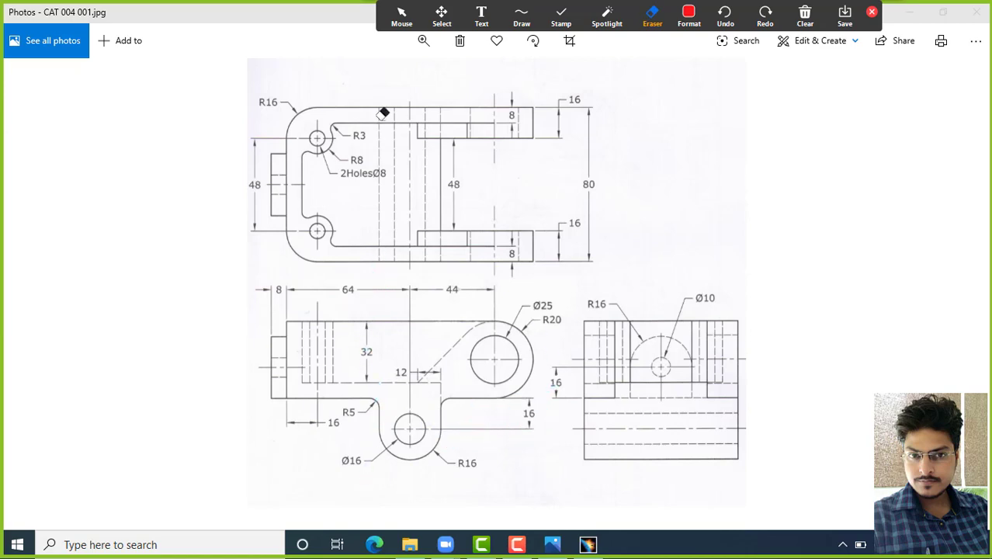
pyautogui.click(402, 12)
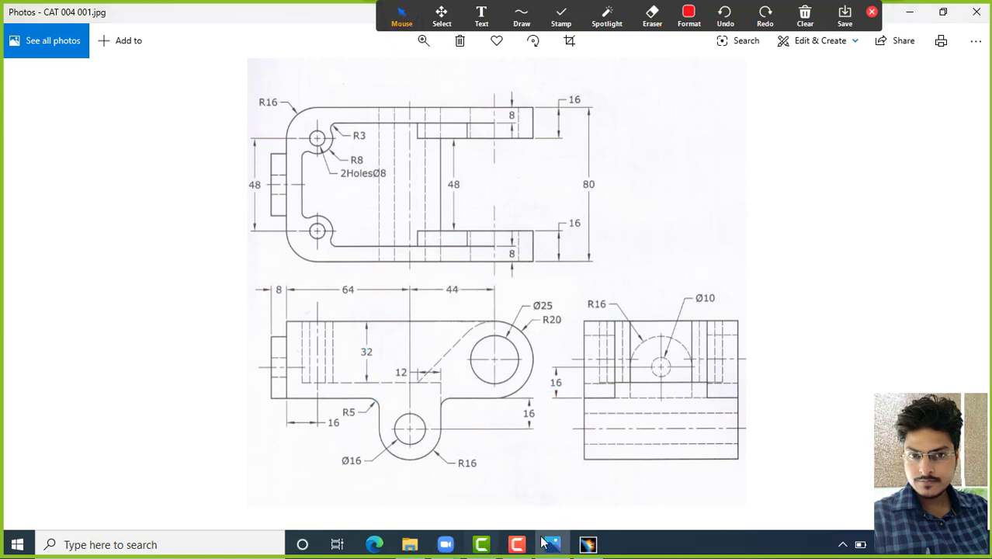
pyautogui.click(588, 544)
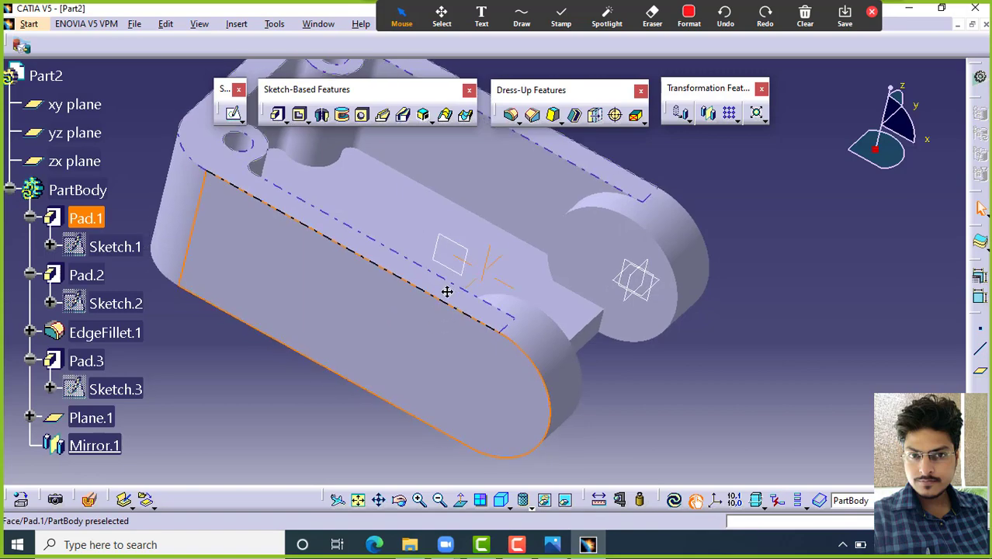
# Step: Start a sketch on the arm's outer side face and draw two concentric circles below the body for the lug
pyautogui.moveTo(447, 291); pyautogui.dragTo(461, 258, button='middle')
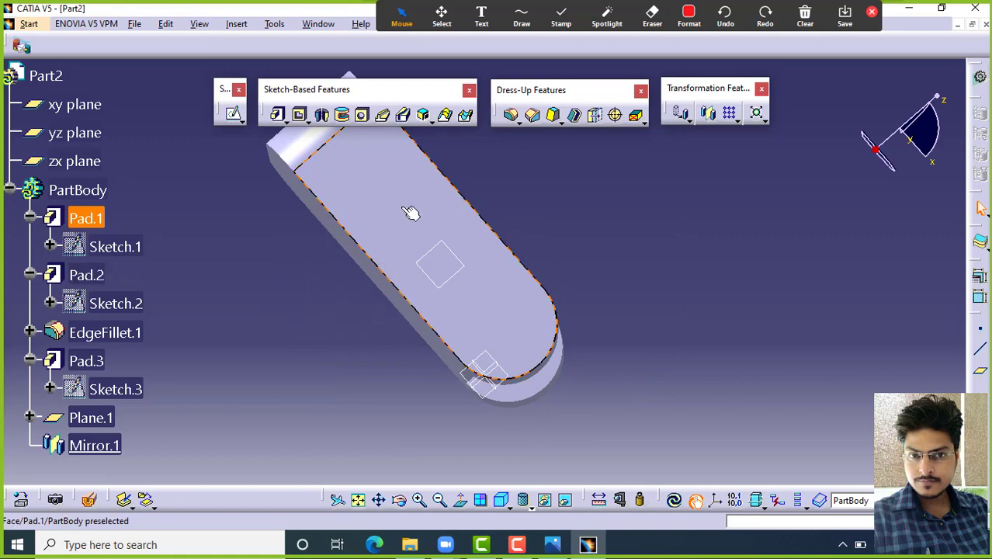
pyautogui.click(233, 113)
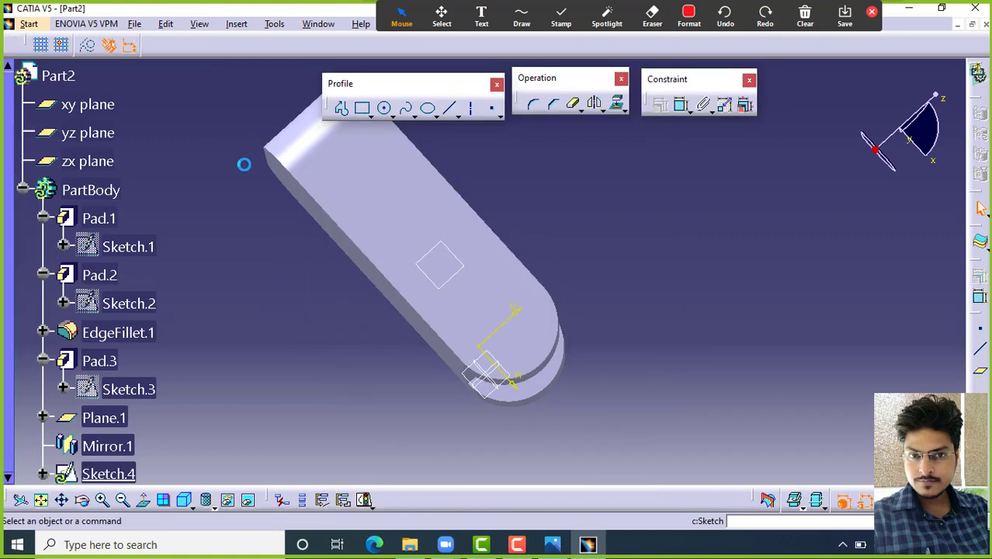
pyautogui.click(384, 109)
pyautogui.click(498, 396)
pyautogui.click(497, 429)
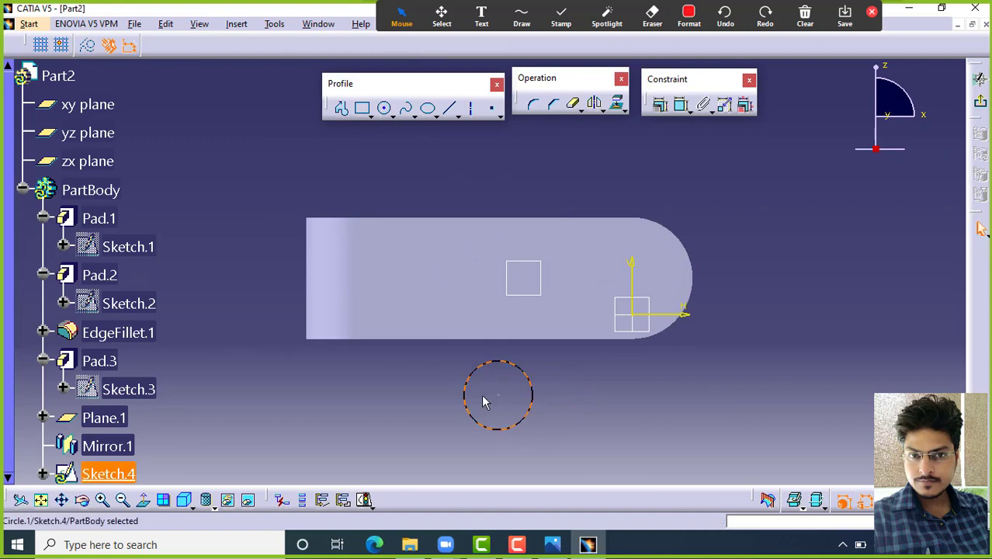
pyautogui.click(385, 108)
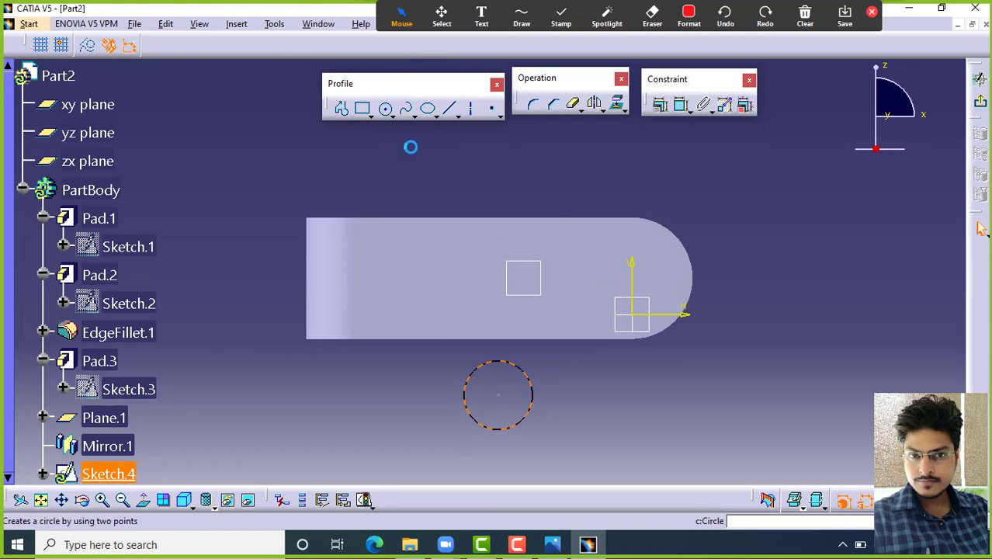
pyautogui.click(499, 396)
pyautogui.click(508, 402)
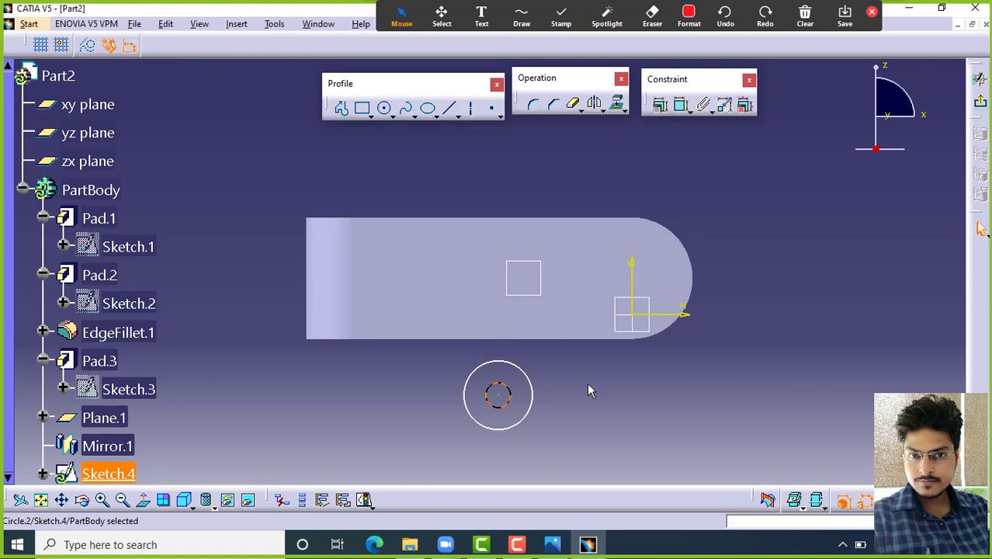
# Step: Dimension the inner circle below the plate and set its radius to 8 mm
pyautogui.moveTo(590, 390); pyautogui.dragTo(605, 357, button='middle')
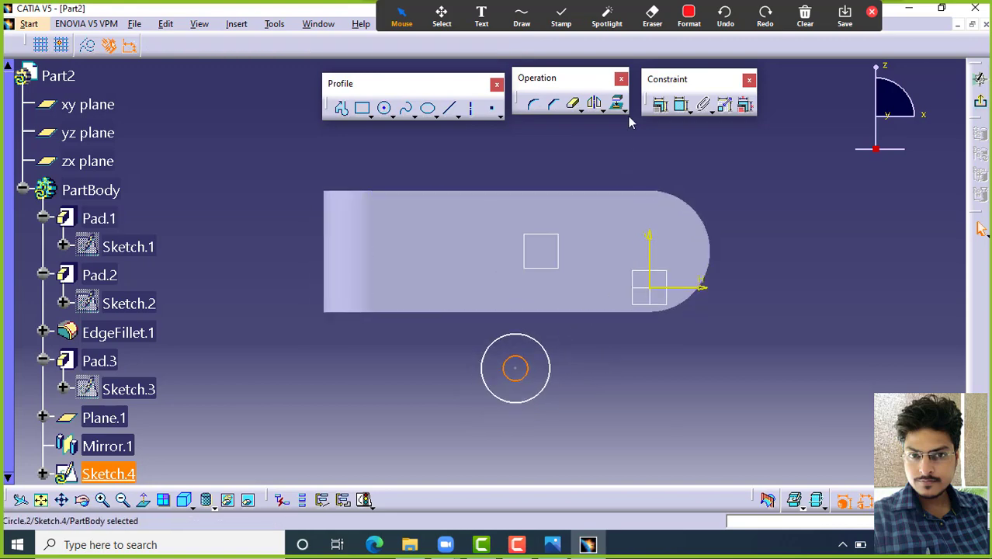
pyautogui.click(660, 105)
pyautogui.click(526, 363)
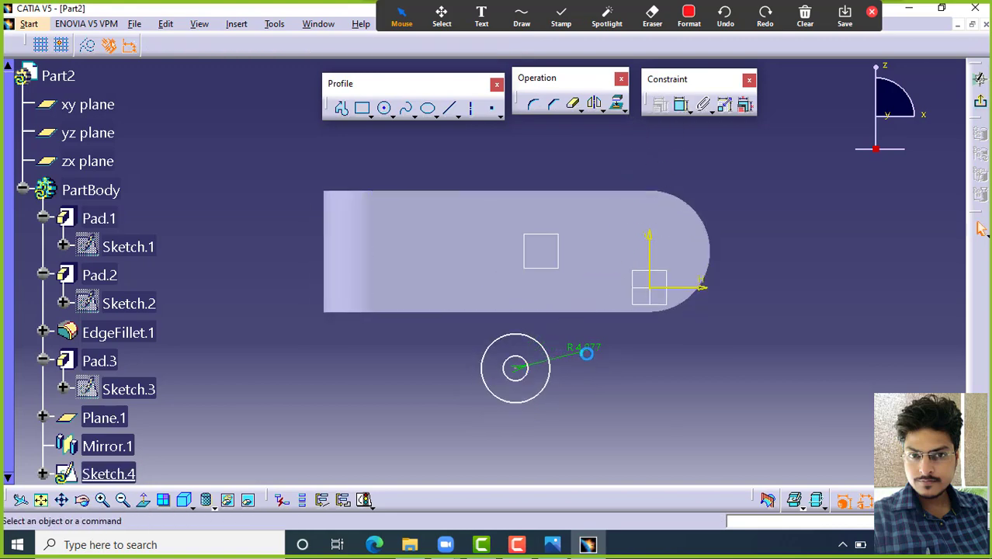
pyautogui.click(590, 350)
pyautogui.doubleClick(584, 347)
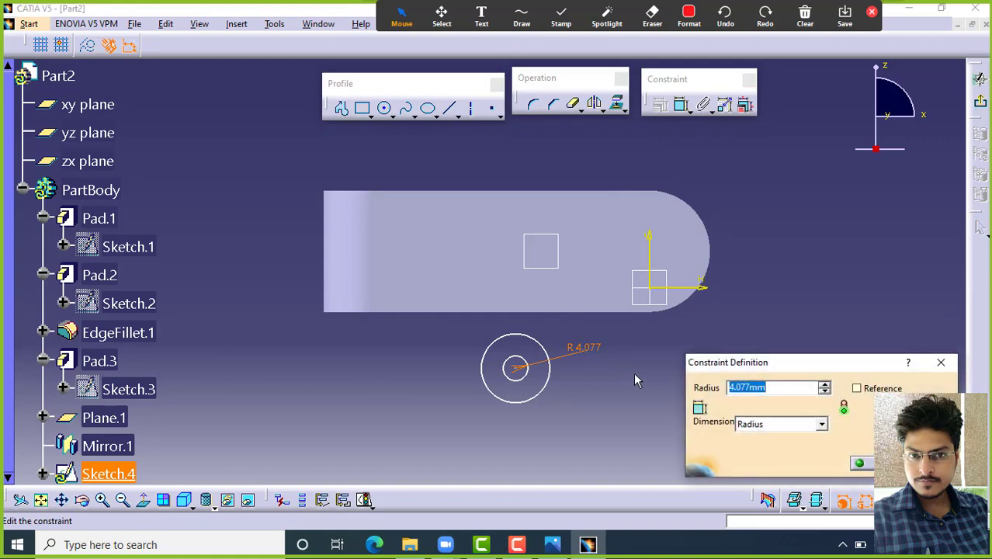
pyautogui.write('8')
pyautogui.press('Return')
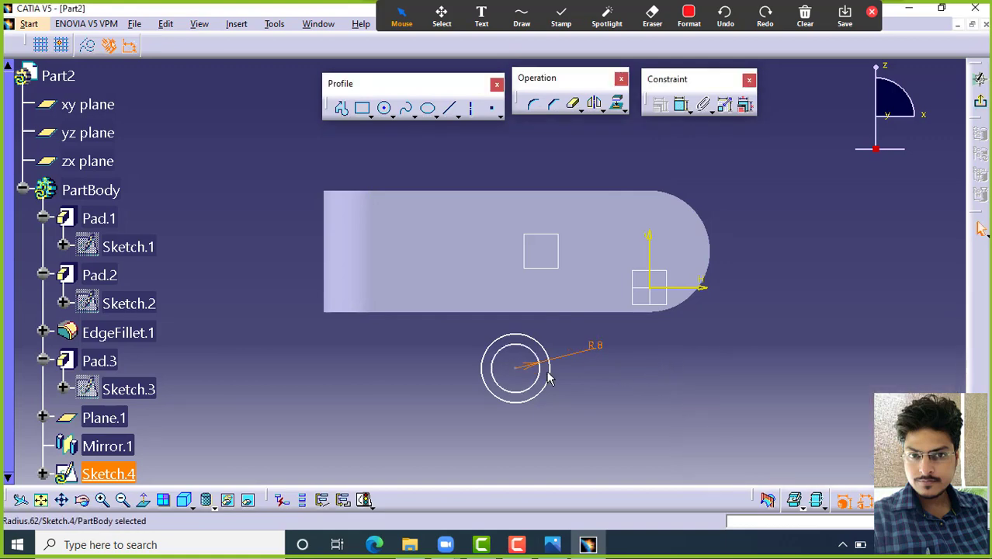
# Step: Dimension the outer concentric circle and set its radius to 16 mm
pyautogui.click(682, 105)
pyautogui.click(541, 395)
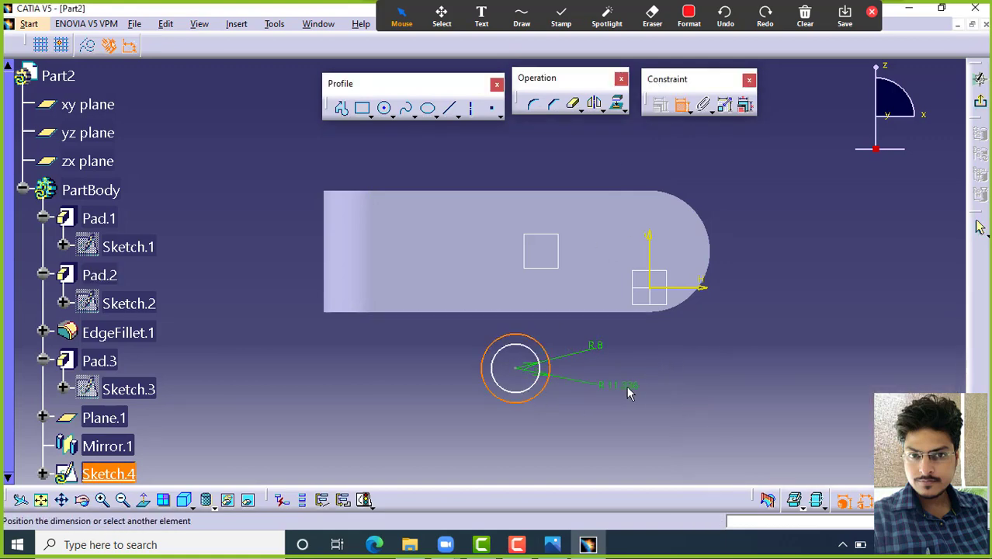
pyautogui.click(633, 386)
pyautogui.doubleClick(639, 382)
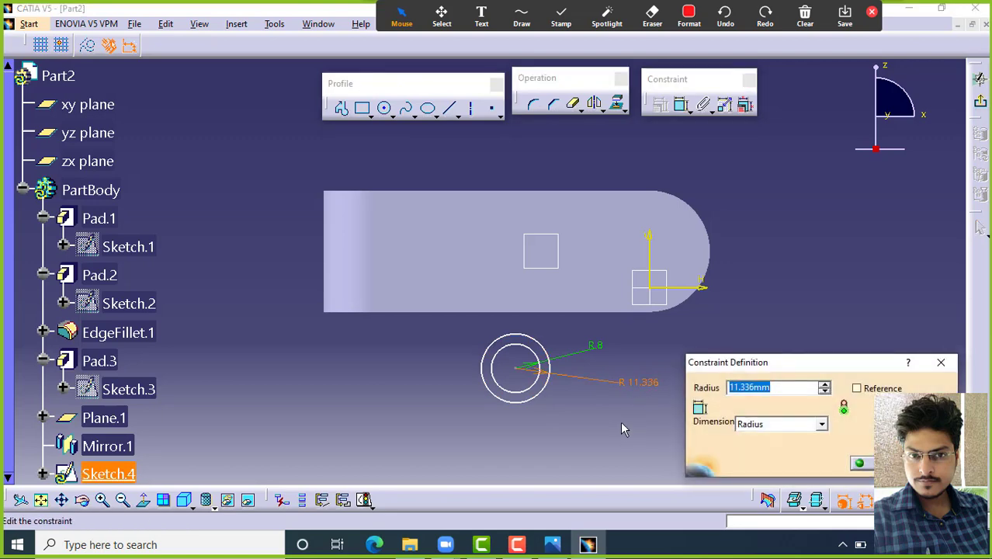
pyautogui.write('16')
pyautogui.press('Return')
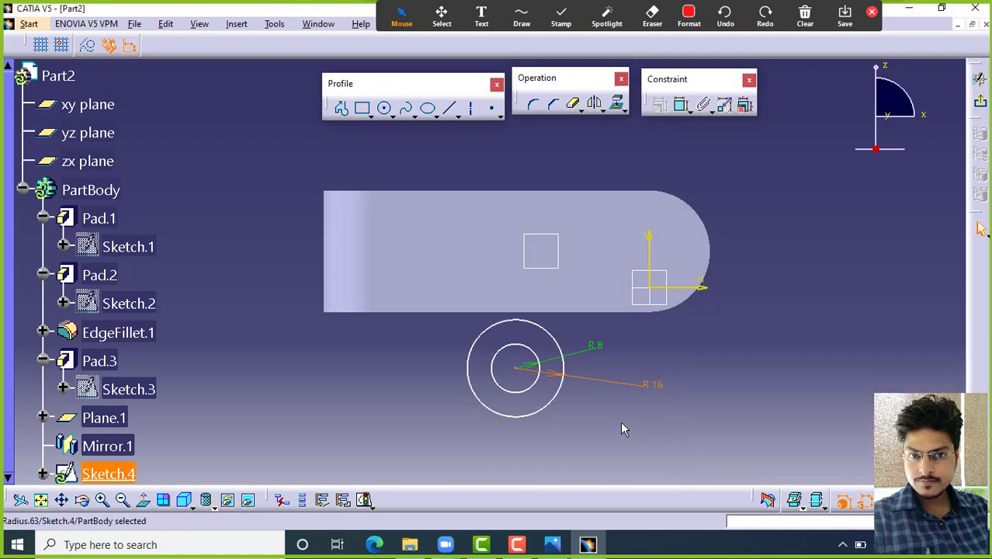
pyautogui.moveTo(587, 354); pyautogui.dragTo(573, 350, button='middle')
pyautogui.click(654, 322)
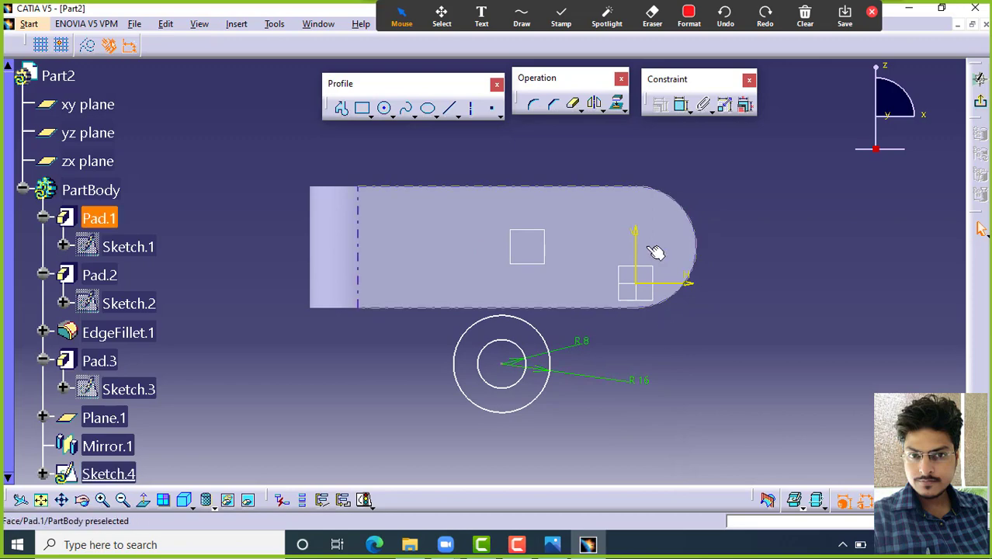
# Step: Constrain the circles' centre to lie 16 mm below the plate's lower edge
pyautogui.click(681, 104)
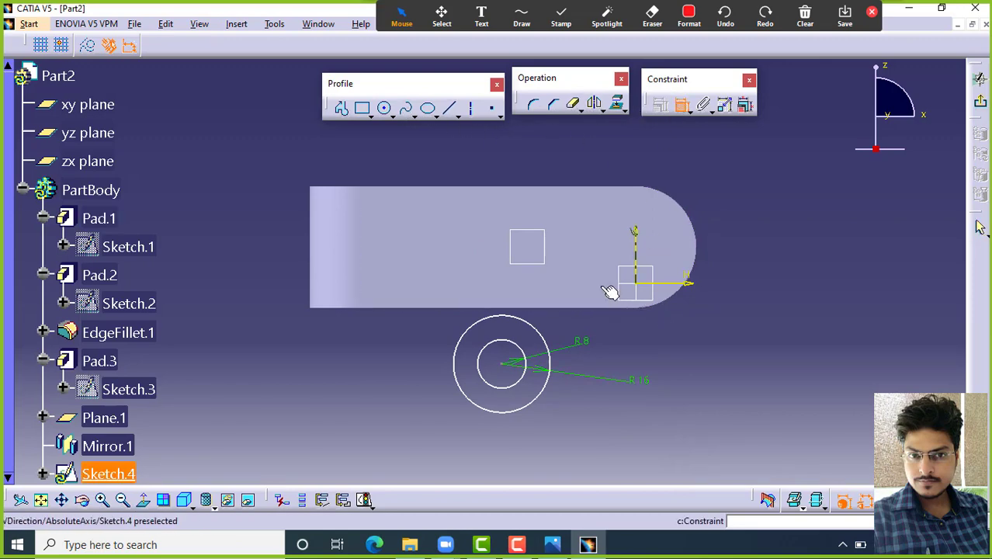
pyautogui.click(473, 309)
pyautogui.click(261, 351)
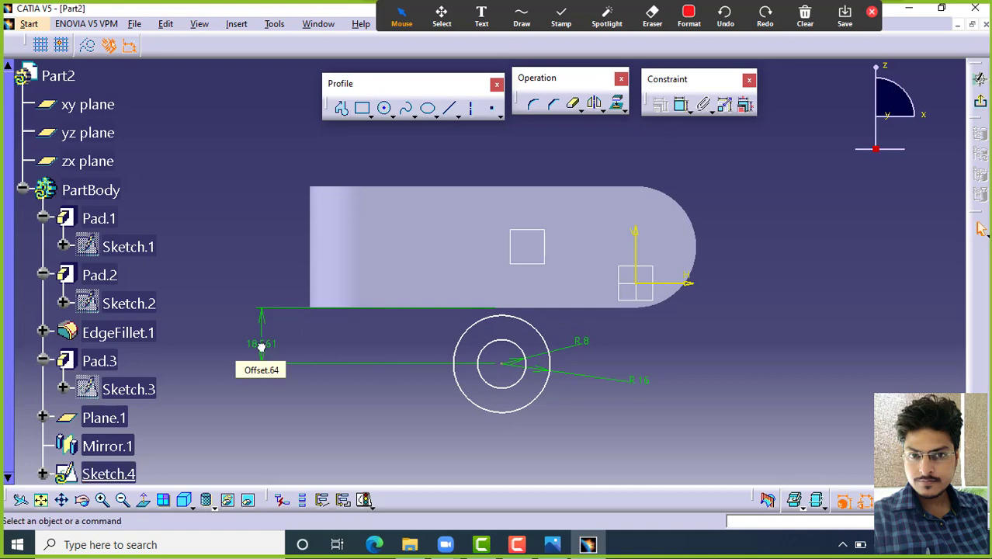
pyautogui.doubleClick(262, 345)
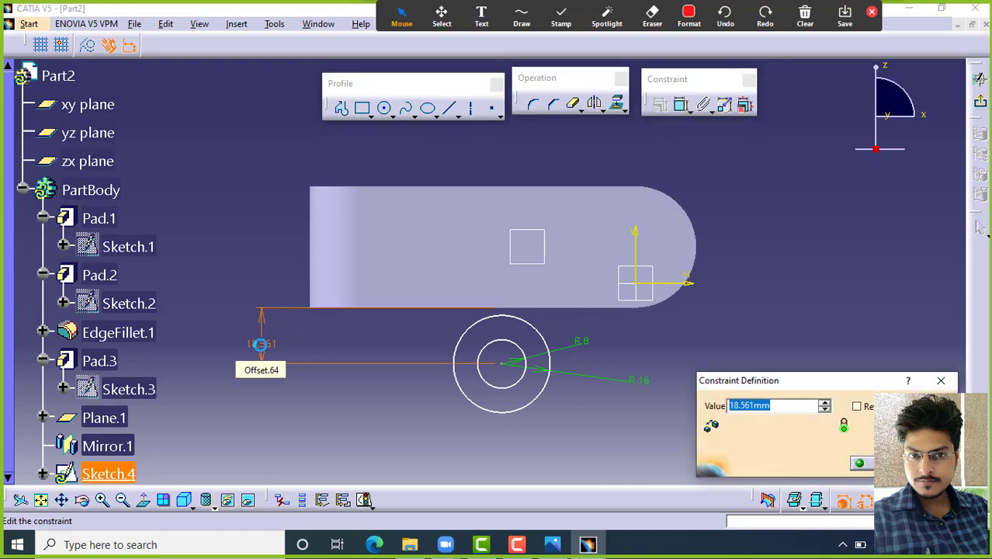
pyautogui.write('16')
pyautogui.press('Return')
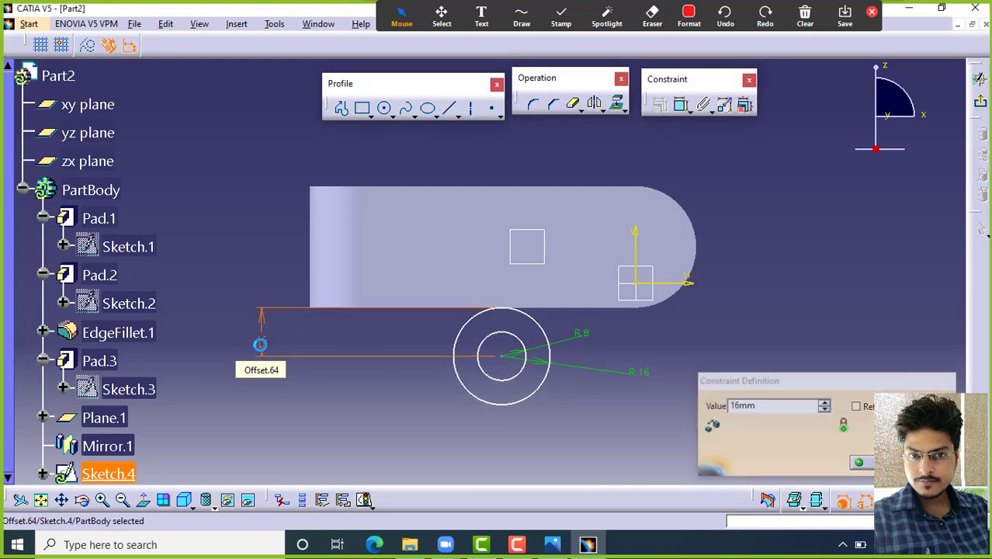
# Step: Constrain the horizontal distance between the circles' centre and the body's left edge to 64 mm
pyautogui.moveTo(649, 331); pyautogui.dragTo(527, 165, button='middle')
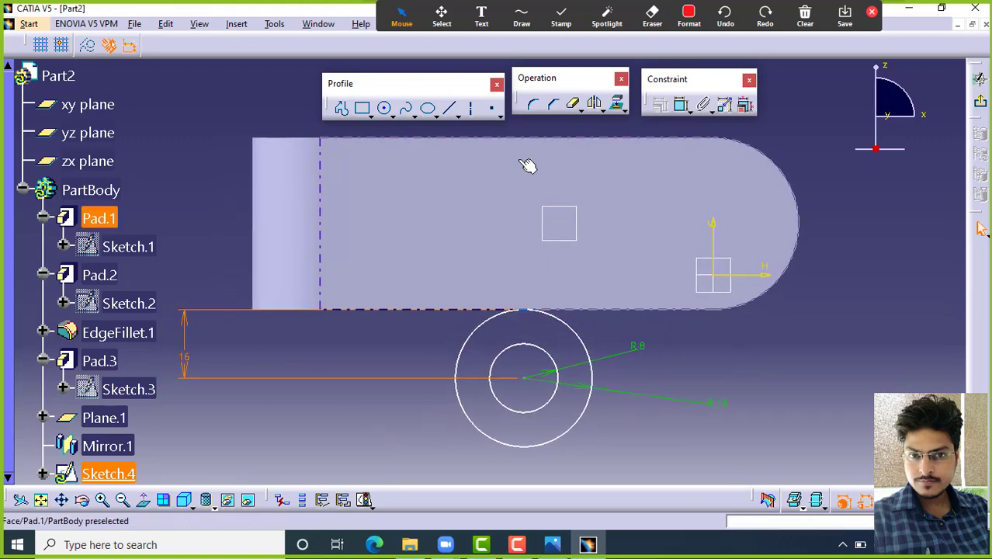
pyautogui.click(681, 106)
pyautogui.click(522, 381)
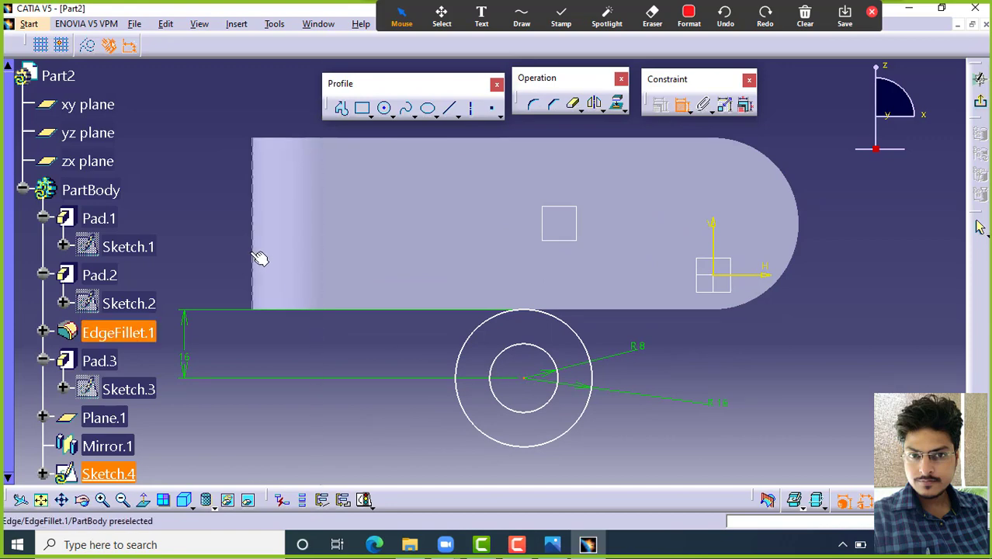
pyautogui.click(253, 257)
pyautogui.moveTo(323, 403); pyautogui.dragTo(339, 330, button='middle')
pyautogui.click(350, 399)
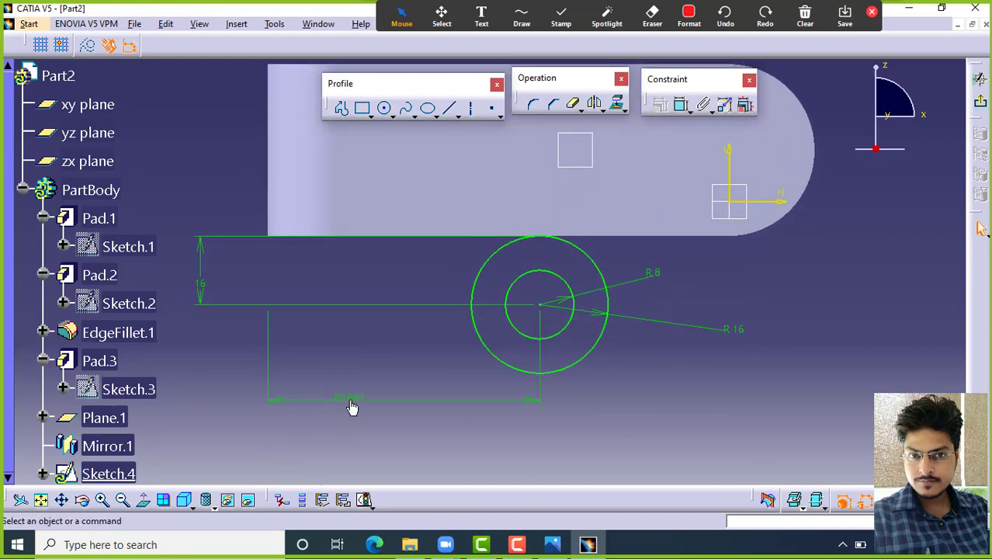
pyautogui.doubleClick(351, 402)
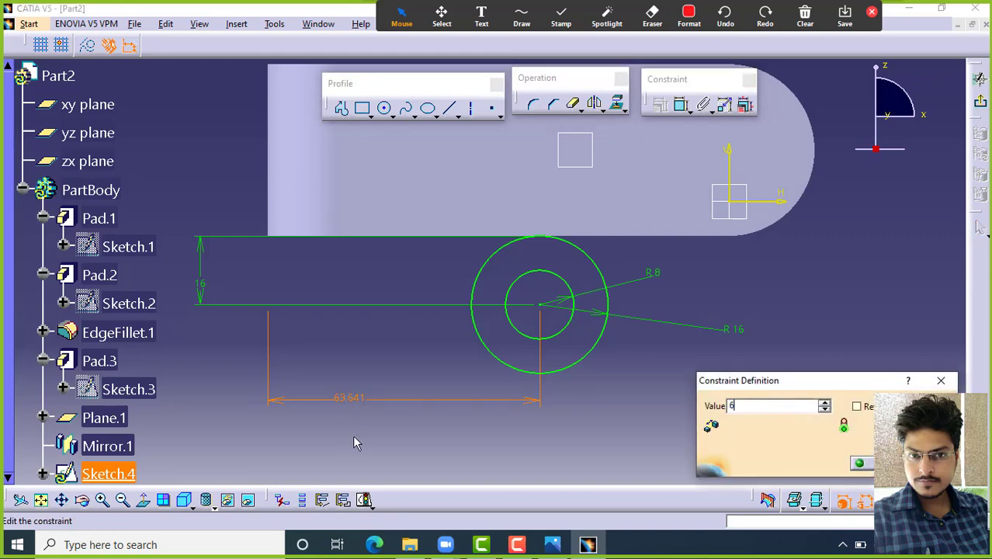
pyautogui.press('Return')
# Step: Draw two vertical lines upward from the outer circle's right and left extremes, past the plate's lower edge
pyautogui.moveTo(394, 408)
pyautogui.mouseDown(button='middle')
pyautogui.moveTo(523, 343)
pyautogui.moveTo(538, 396)
pyautogui.mouseUp(button='middle')
pyautogui.moveTo(552, 352); pyautogui.dragTo(551, 315, button='middle')
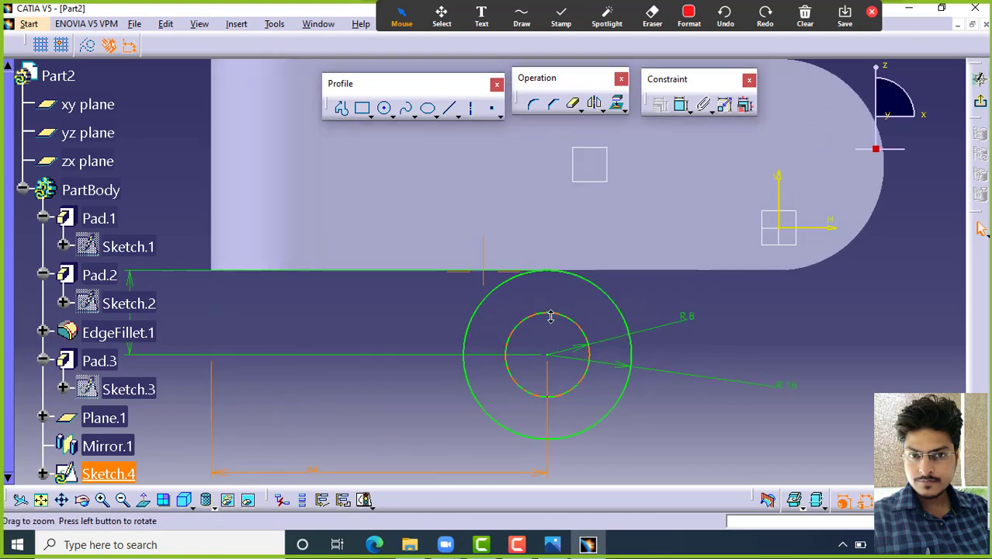
pyautogui.click(450, 107)
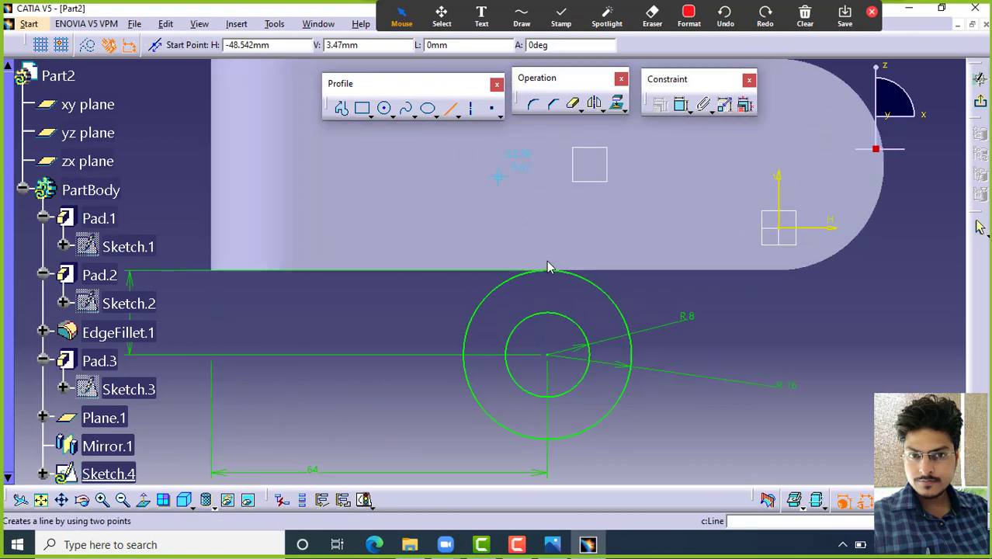
pyautogui.click(635, 357)
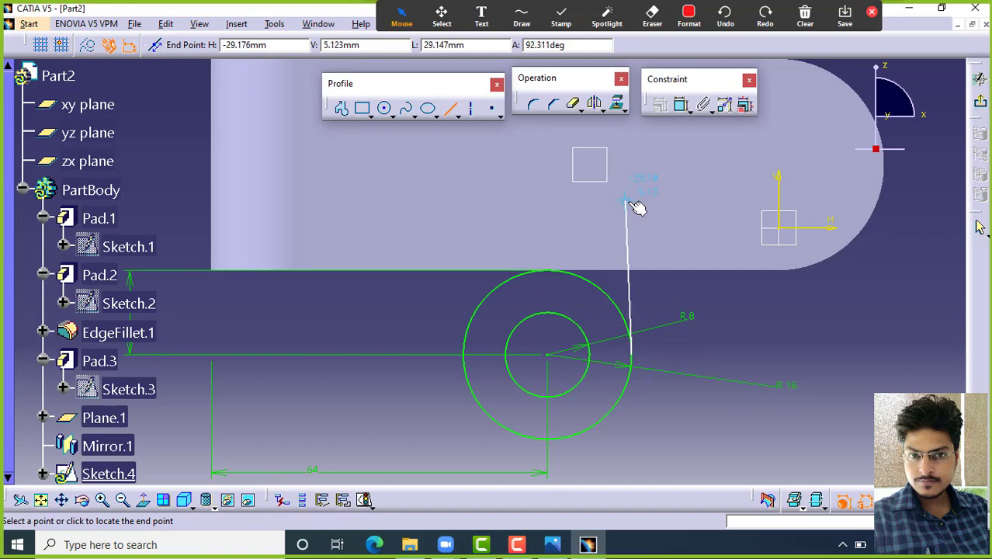
pyautogui.click(632, 202)
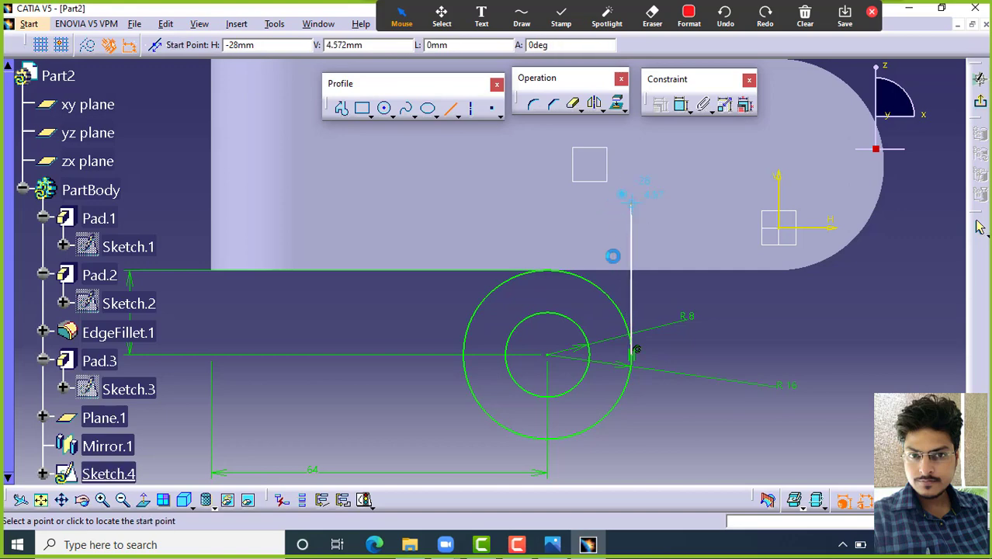
pyautogui.click(466, 355)
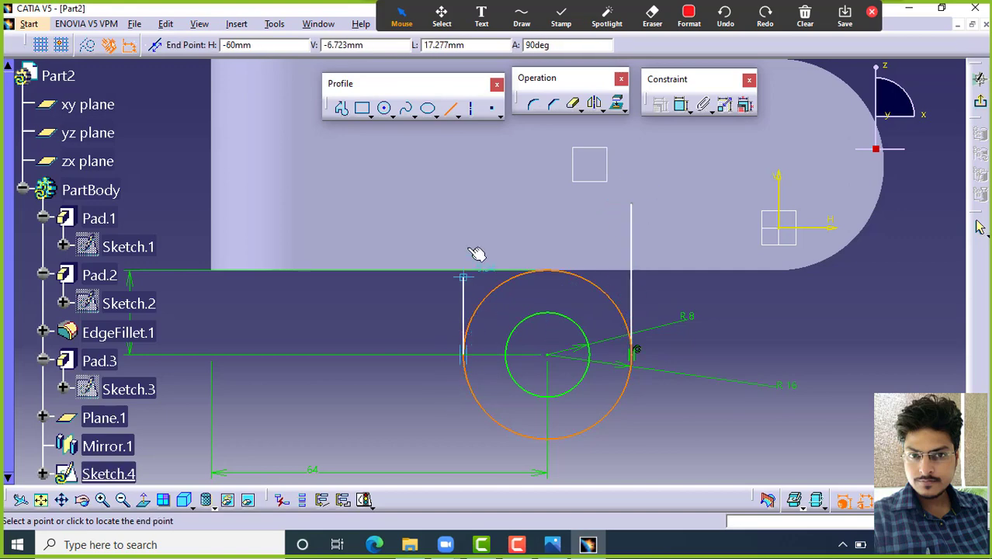
pyautogui.click(466, 220)
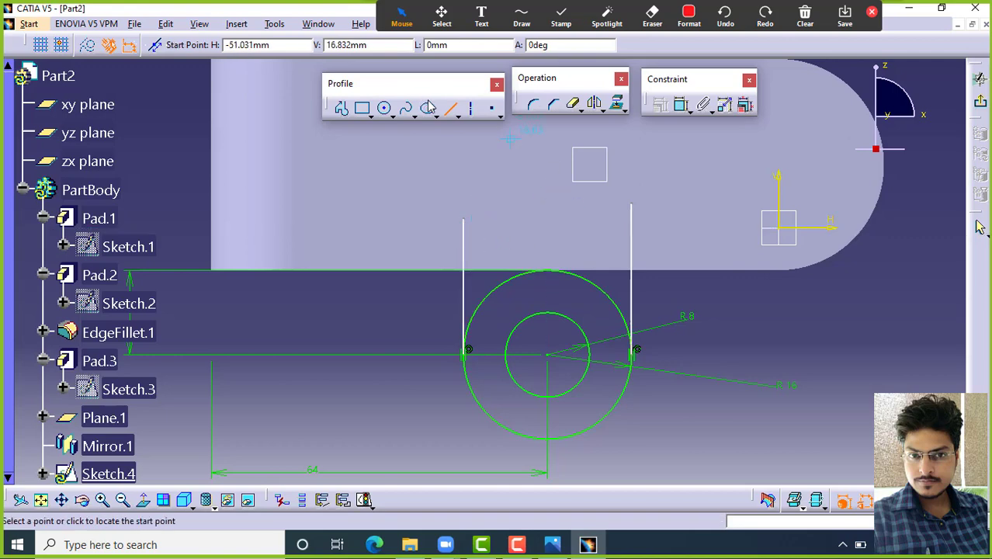
# Step: Draw a horizontal line crossing both vertical lines and make it coincident with the plate's lower edge
pyautogui.click(396, 239)
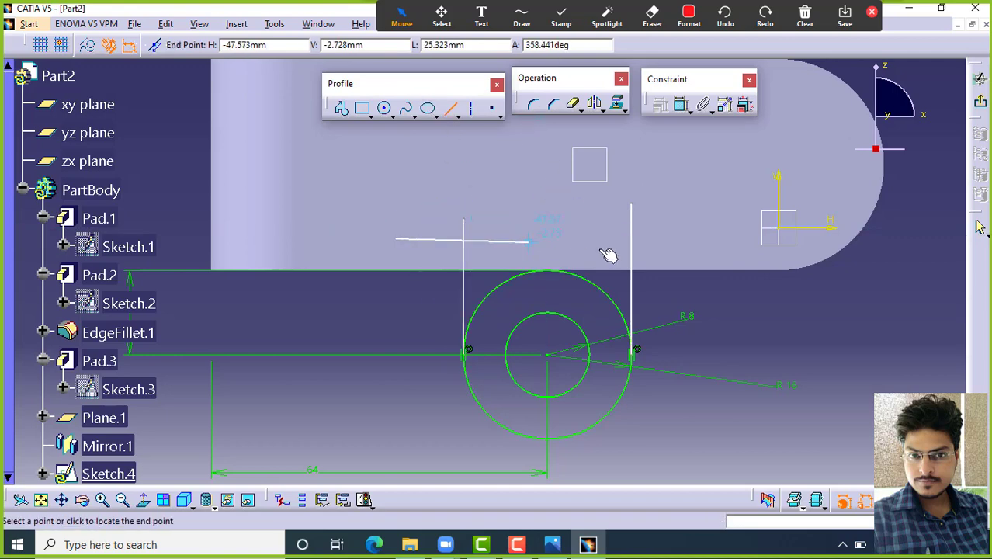
pyautogui.click(669, 238)
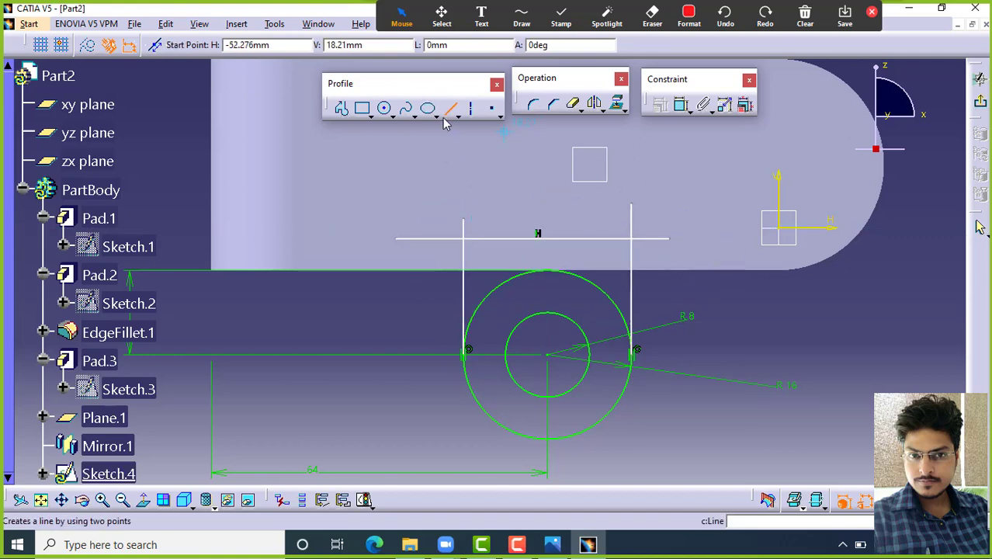
pyautogui.click(452, 110)
pyautogui.click(563, 239)
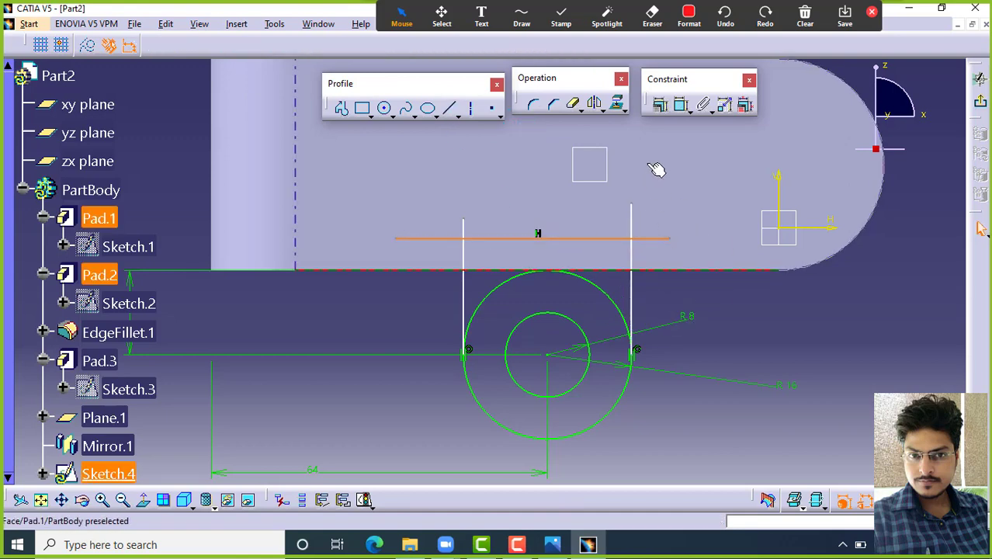
pyautogui.click(660, 105)
pyautogui.click(885, 323)
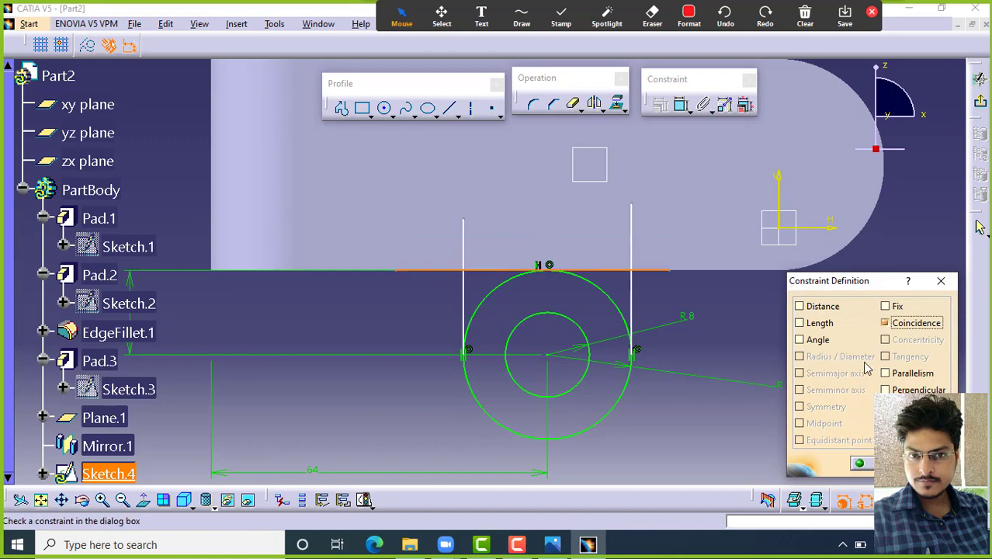
pyautogui.click(863, 464)
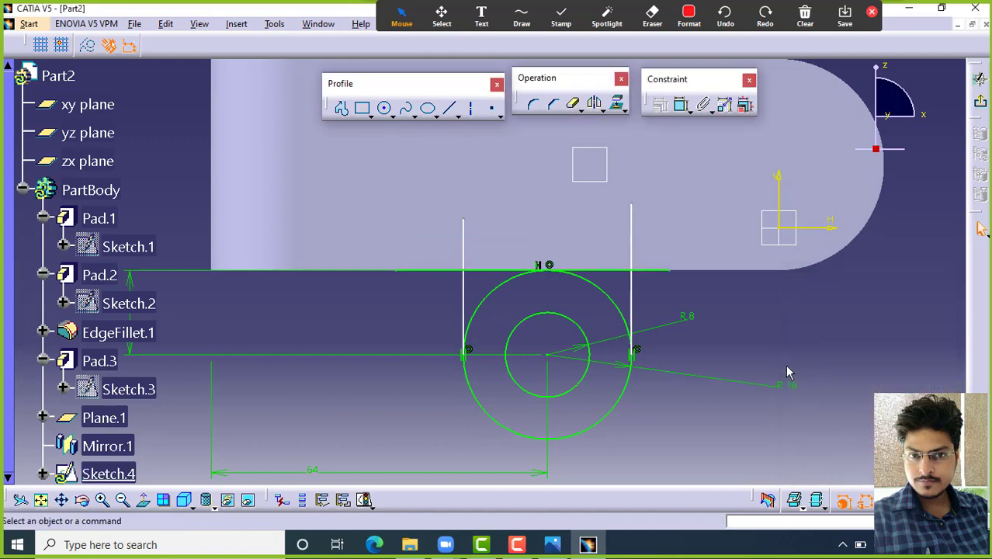
# Step: Quick-trim the vertical lines above the plate's edge, the outer circle's upper half and the horizontal line between the verticals
pyautogui.moveTo(781, 363); pyautogui.dragTo(764, 365, button='middle')
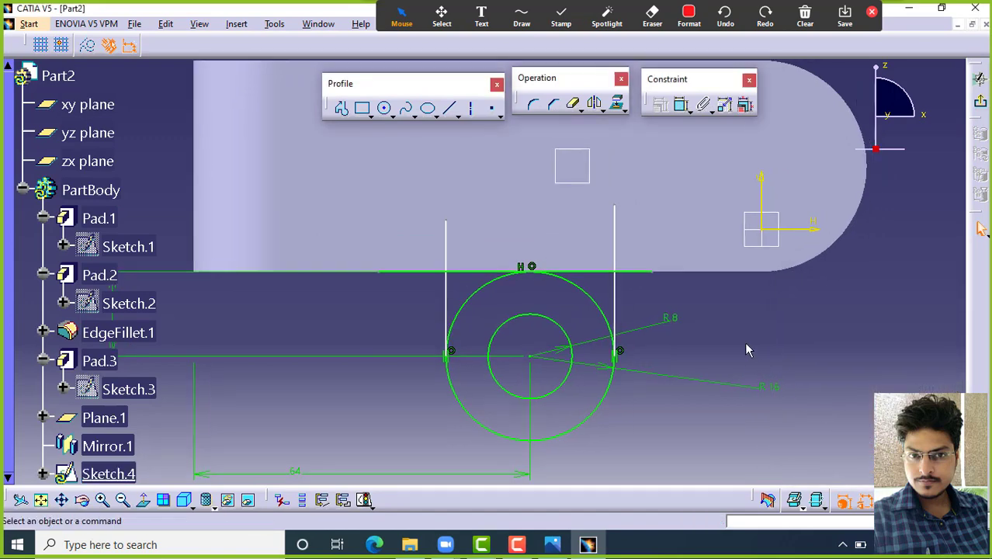
pyautogui.doubleClick(573, 109)
pyautogui.click(617, 243)
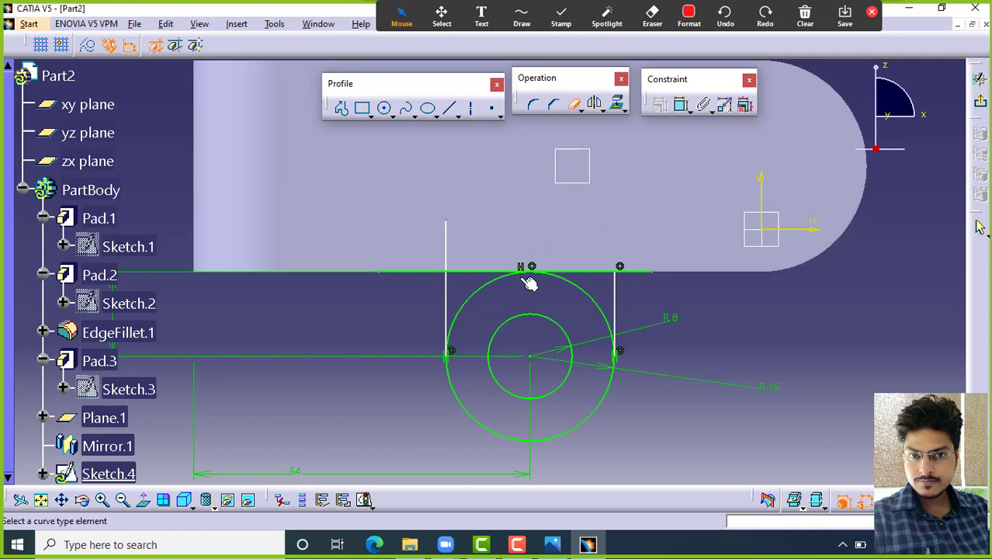
pyautogui.click(594, 298)
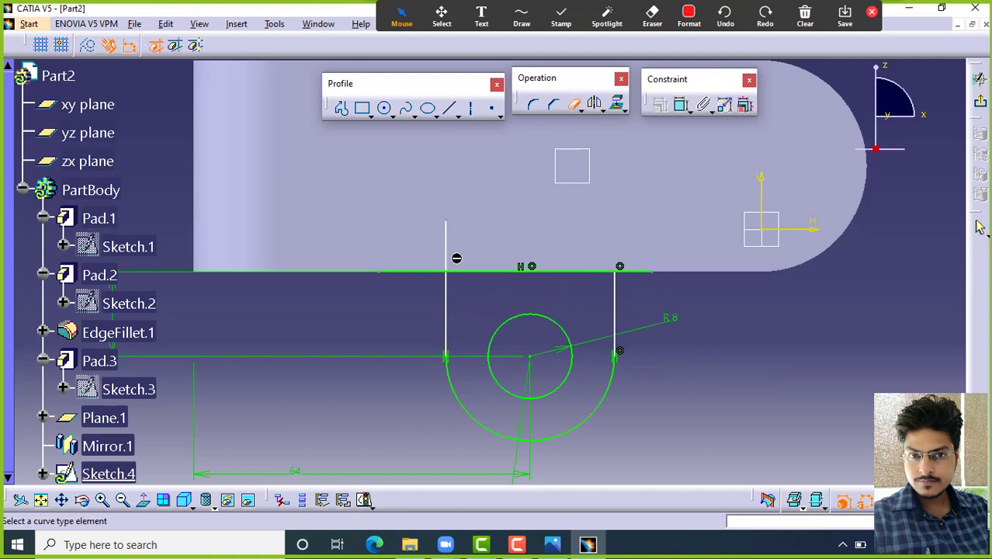
pyautogui.click(454, 237)
pyautogui.click(504, 273)
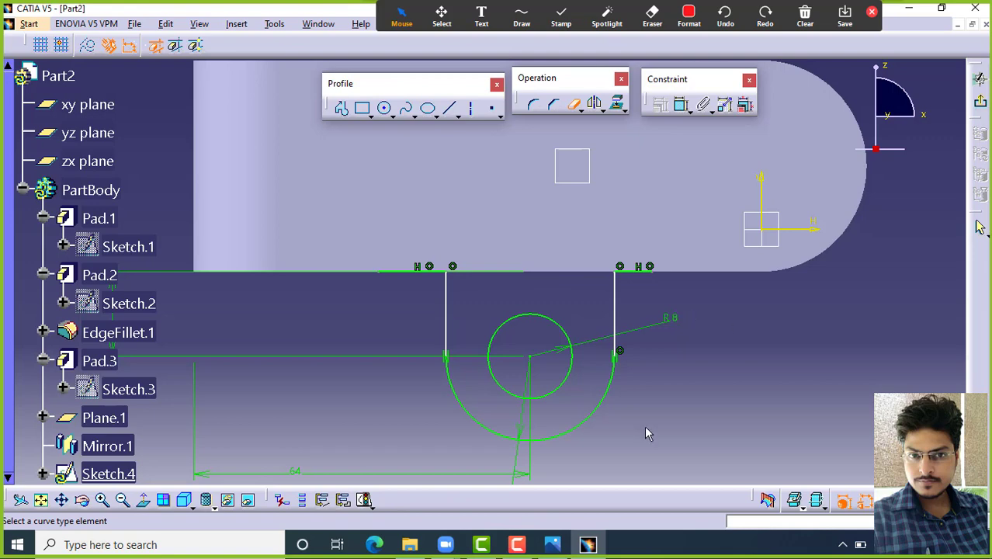
# Step: Switch to Photos to check the corner radius where the lug meets the body in CAT 004 001.jpg, and return to CATIA
pyautogui.click(552, 544)
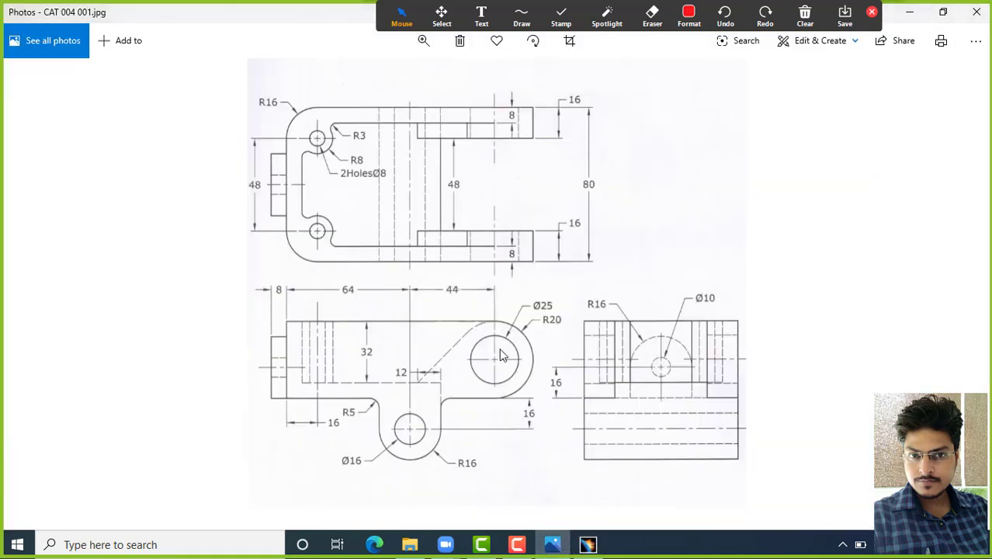
pyautogui.click(447, 413)
pyautogui.click(376, 416)
pyautogui.click(553, 544)
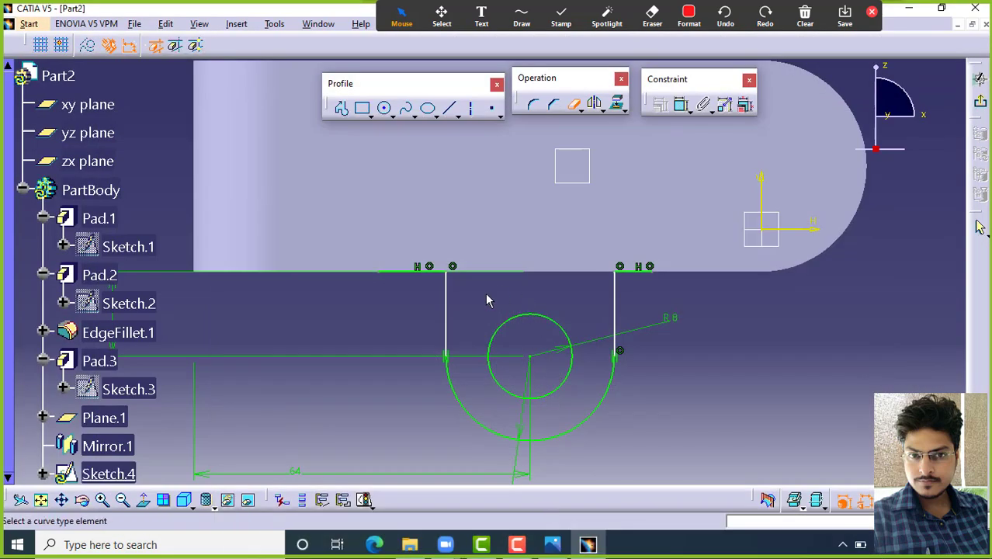
# Step: Round both junctions between the lug's vertical lines and the horizontal stubs at the plate's lower edge with 5 mm corners
pyautogui.keyDown('ctrl'); pyautogui.moveTo(486, 294); pyautogui.dragTo(464, 300, button='middle'); pyautogui.keyUp('ctrl')
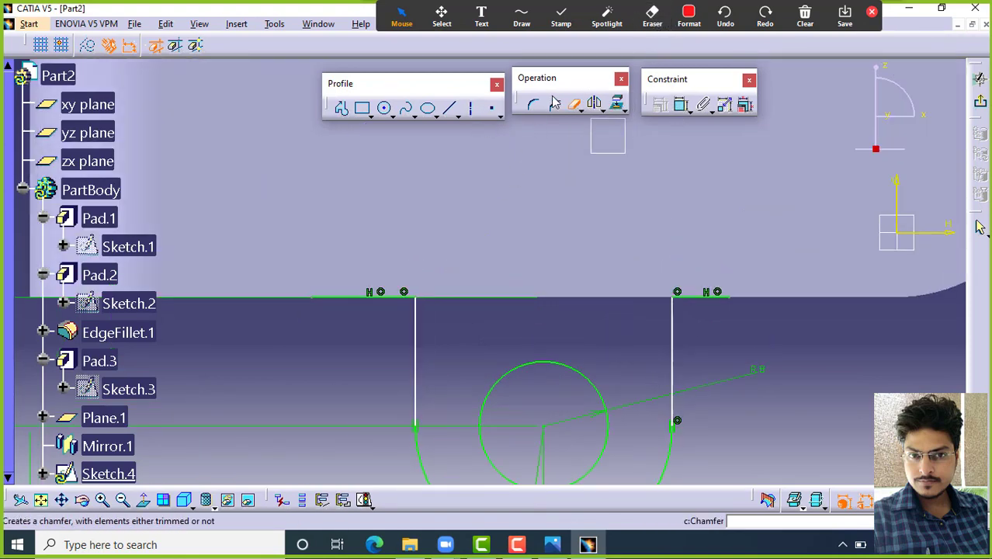
pyautogui.click(533, 104)
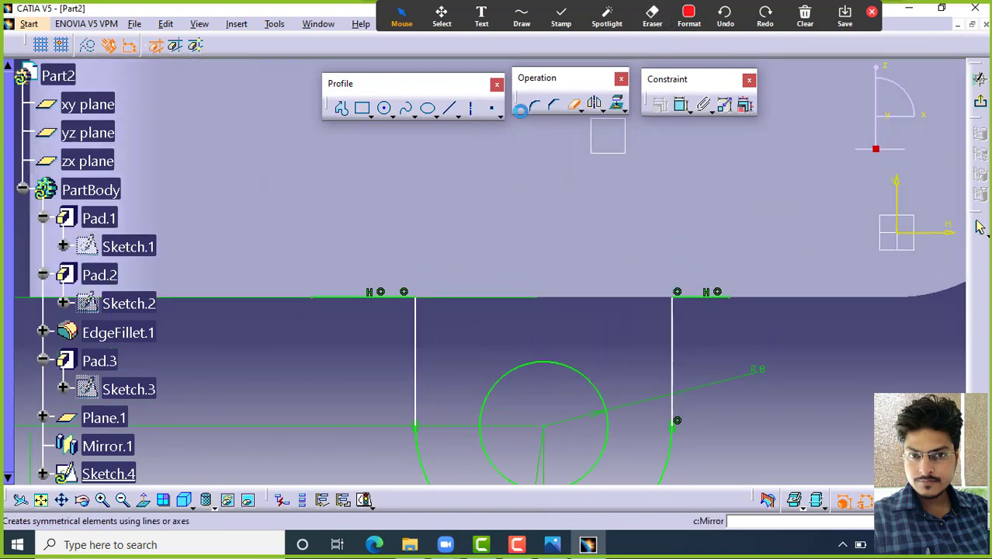
pyautogui.click(416, 326)
pyautogui.click(391, 299)
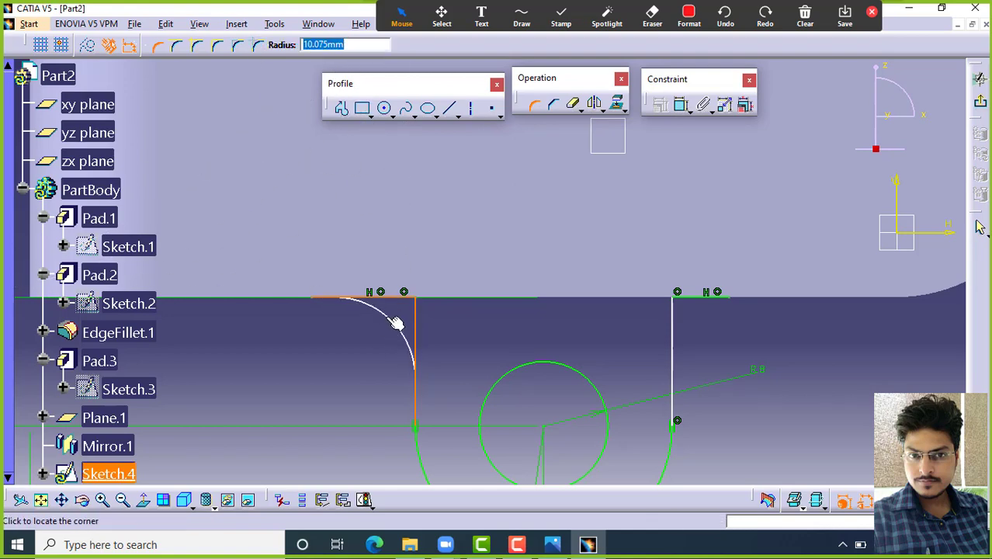
pyautogui.press('Return')
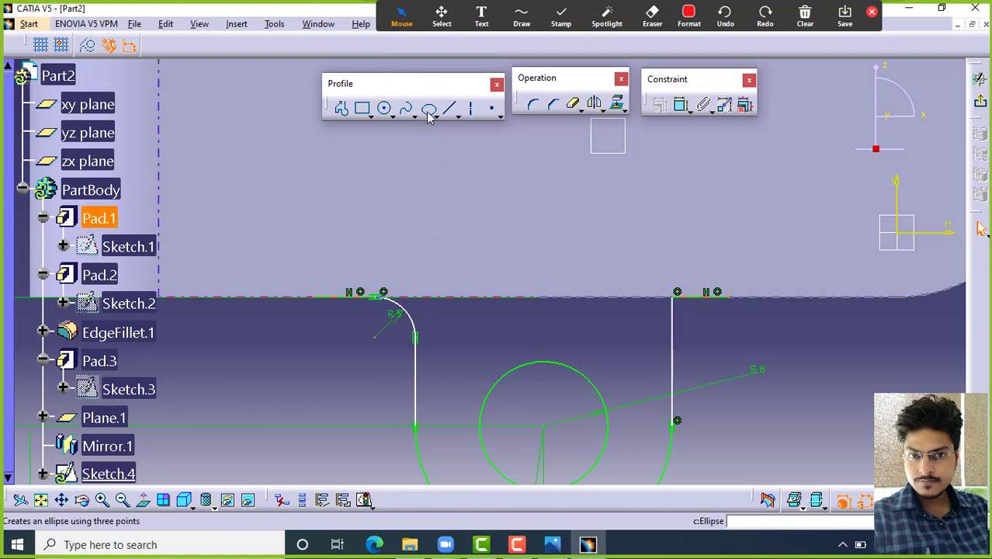
pyautogui.click(532, 105)
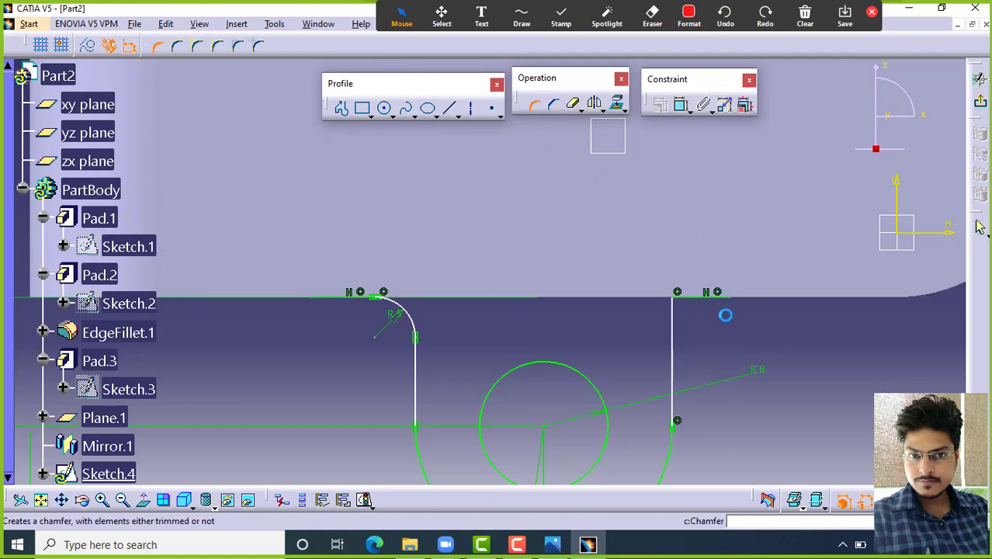
pyautogui.click(675, 335)
pyautogui.click(701, 298)
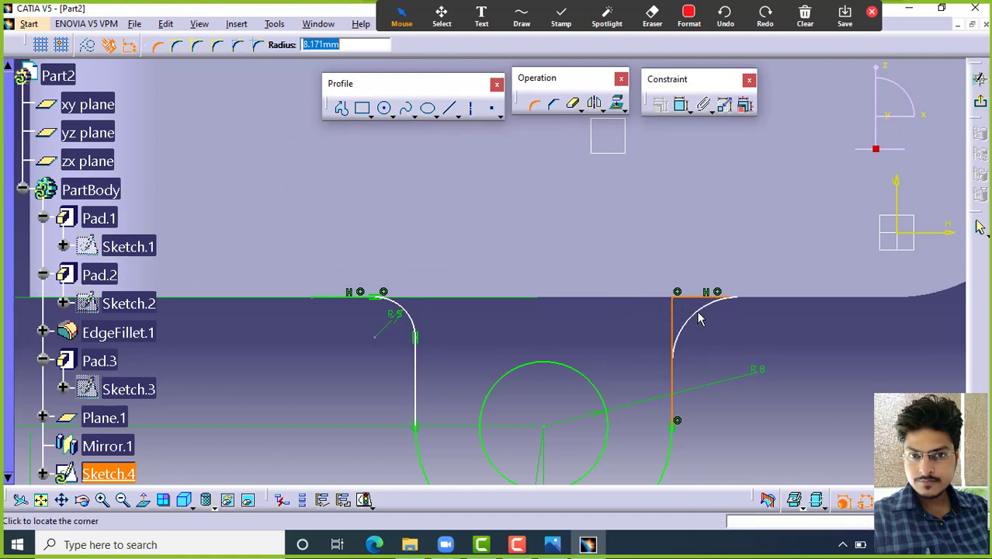
pyautogui.press('Return')
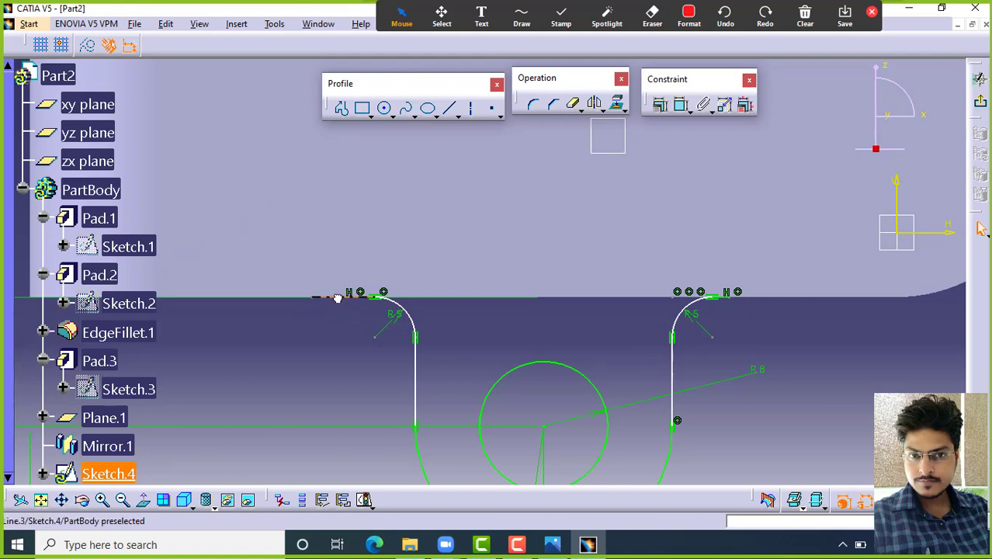
# Step: Delete the leftover horizontal stubs beside both corners and close the lug profile with a line joining the corner arcs' upper ends
pyautogui.press('Delete')
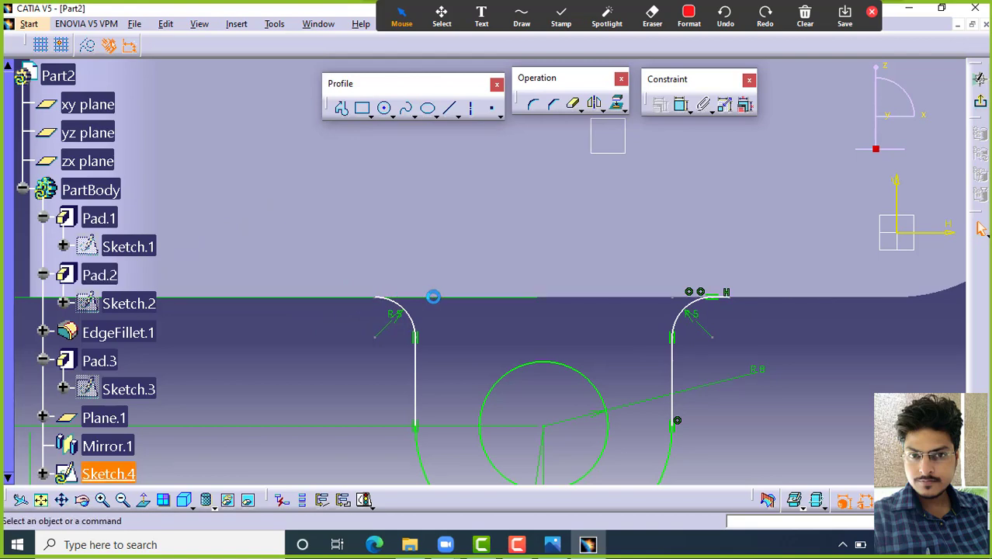
pyautogui.click(734, 305)
pyautogui.press('Delete')
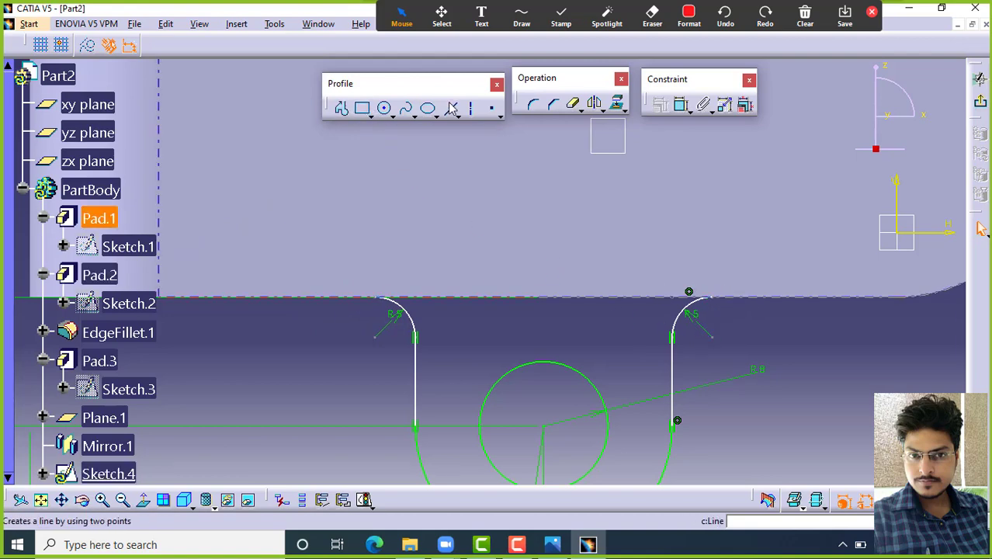
pyautogui.click(453, 110)
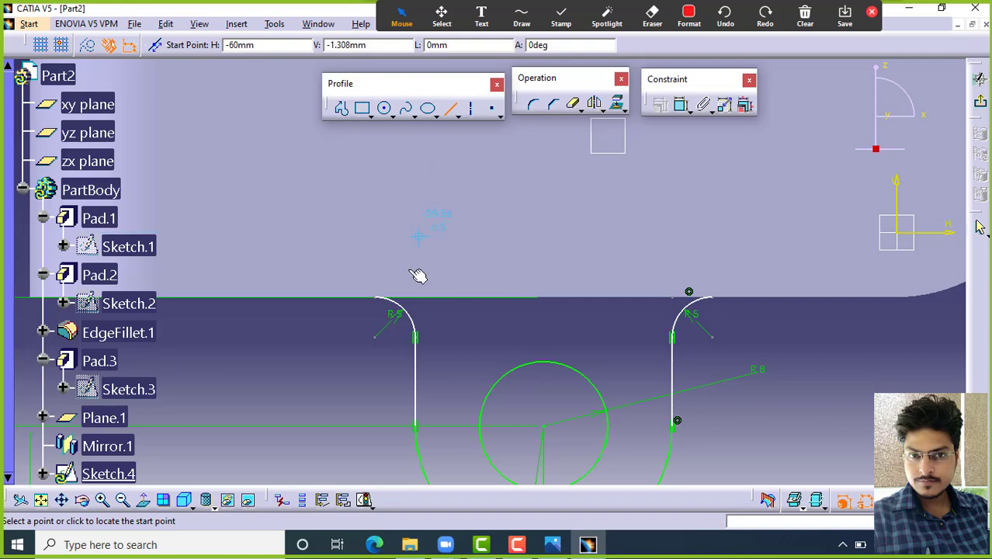
pyautogui.click(378, 298)
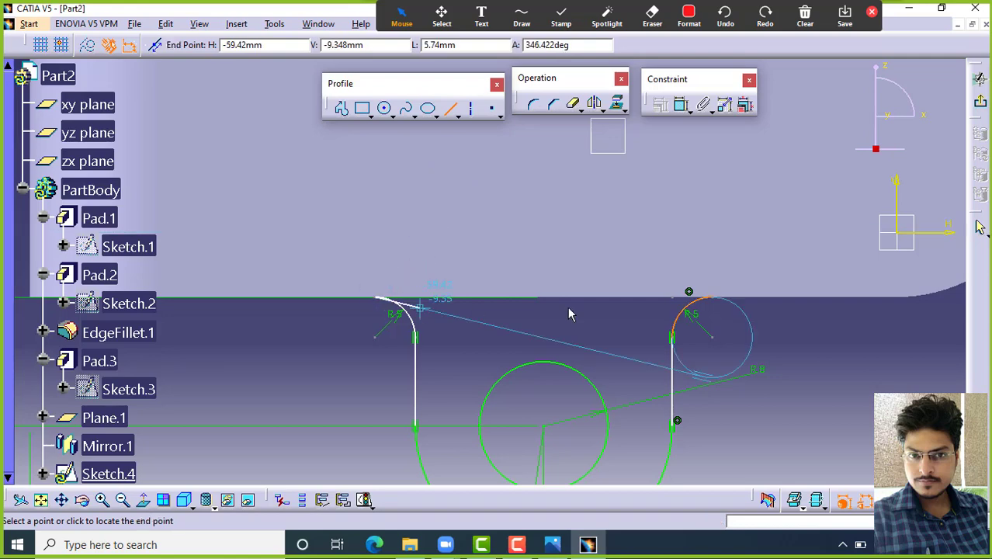
pyautogui.click(720, 303)
# Step: Exit the sketch and pad the lug profile 80 mm in the reversed direction, across the bracket's width
pyautogui.moveTo(598, 323)
pyautogui.keyDown('ctrl'); pyautogui.mouseDown(button='middle')
pyautogui.moveTo(602, 361)
pyautogui.moveTo(636, 297)
pyautogui.moveTo(626, 270)
pyautogui.moveTo(565, 255)
pyautogui.moveTo(571, 284)
pyautogui.mouseUp(button='middle'); pyautogui.keyUp('ctrl')
pyautogui.click(981, 101)
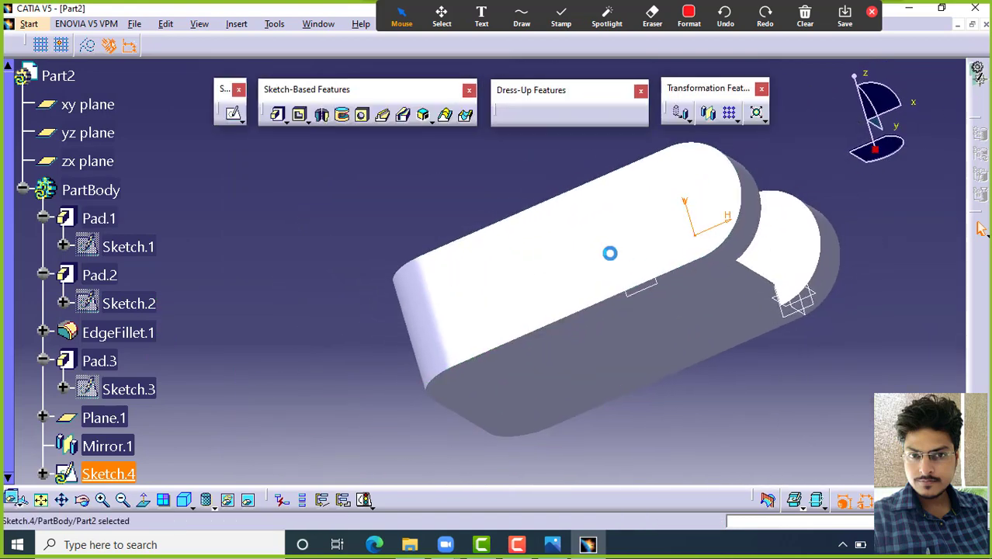
pyautogui.click(280, 118)
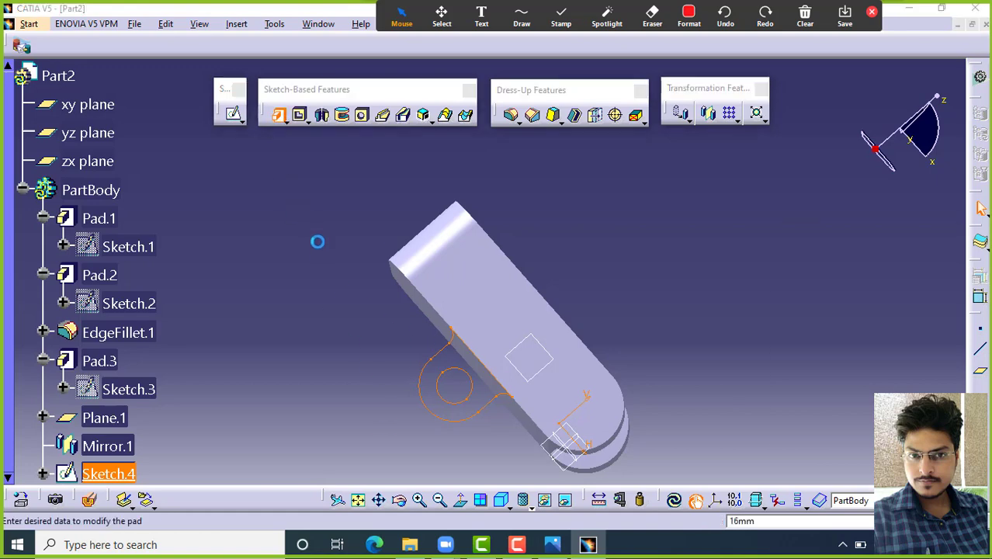
pyautogui.moveTo(418, 214)
pyautogui.mouseDown(button='middle')
pyautogui.moveTo(505, 170)
pyautogui.moveTo(660, 124)
pyautogui.moveTo(771, 326)
pyautogui.mouseUp(button='middle')
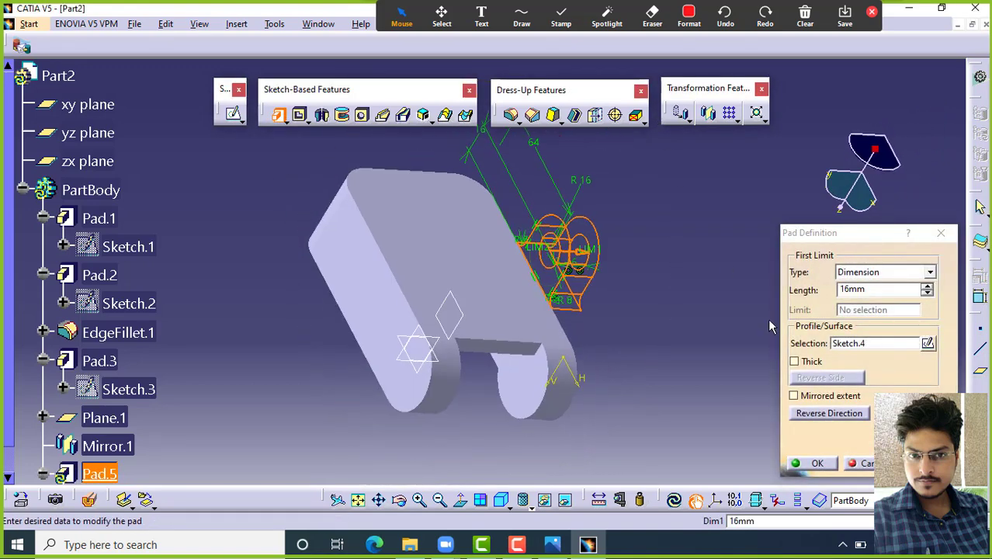
pyautogui.click(825, 420)
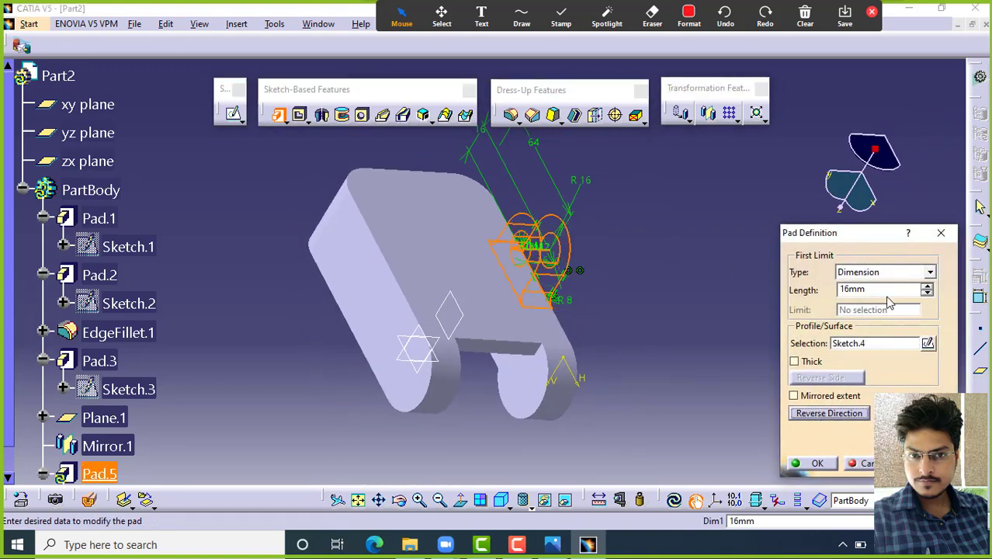
pyautogui.write('80')
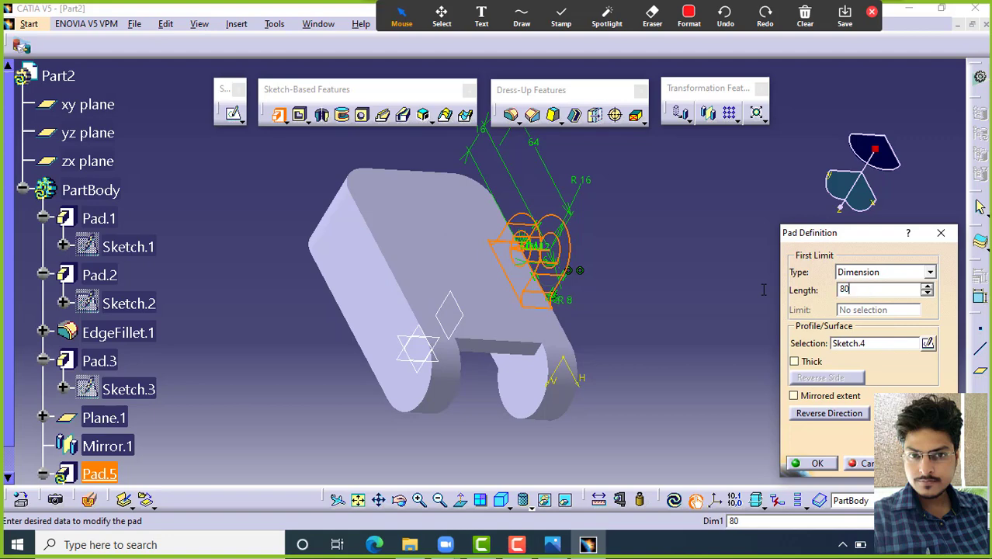
pyautogui.press('Return')
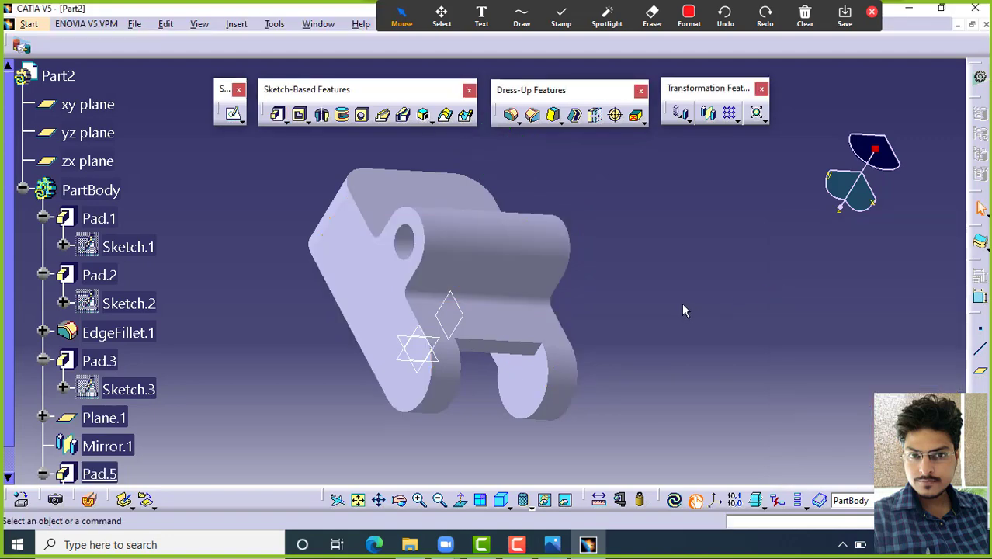
# Step: Switch to Photos, mark the 64 and R16 dimensions and the inner floor's extent on CAT 004 001.jpg, and return to CATIA
pyautogui.moveTo(682, 303); pyautogui.dragTo(462, 251, button='middle')
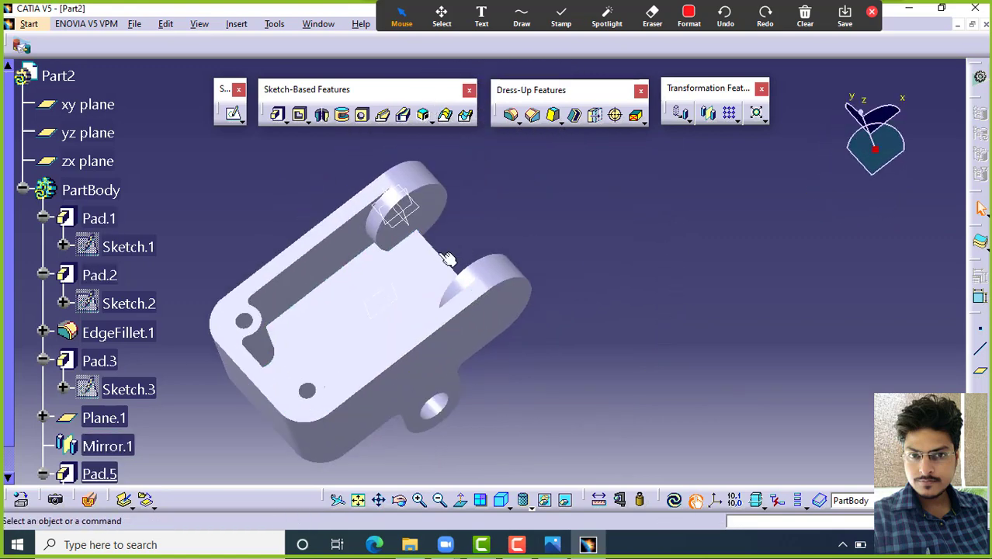
pyautogui.press('ctrl')
pyautogui.press('ctrl')
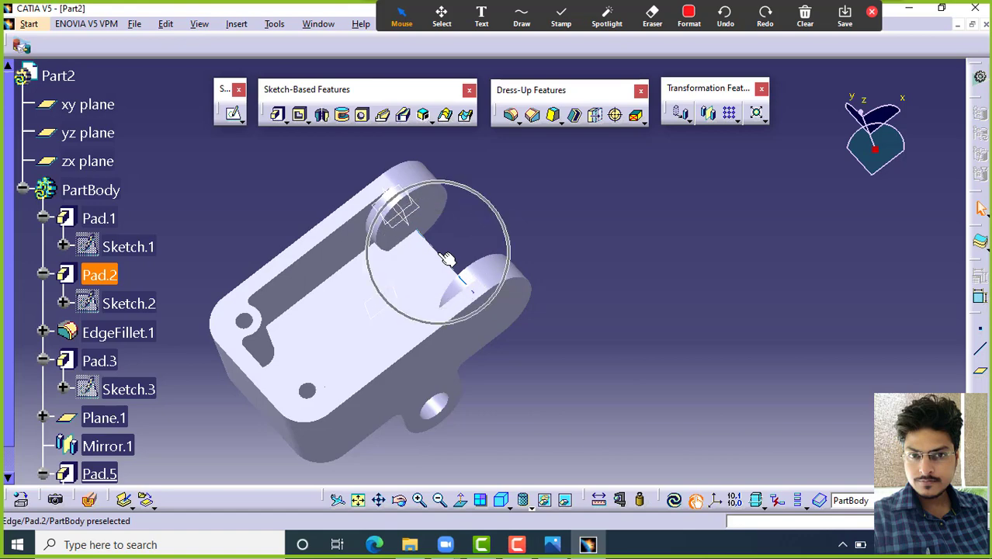
pyautogui.click(553, 544)
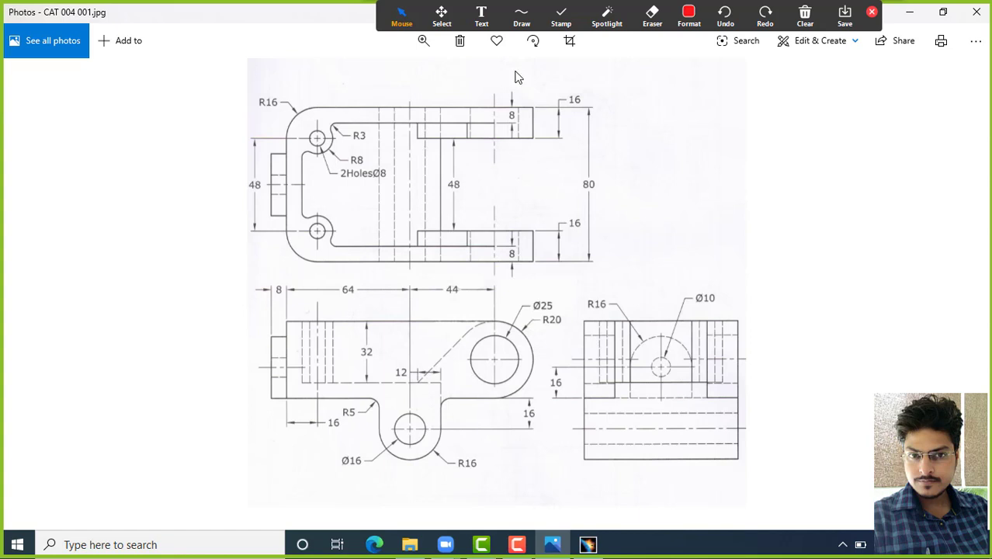
pyautogui.click(522, 15)
pyautogui.moveTo(353, 291)
pyautogui.mouseDown()
pyautogui.moveTo(362, 297)
pyautogui.moveTo(382, 269)
pyautogui.mouseUp()
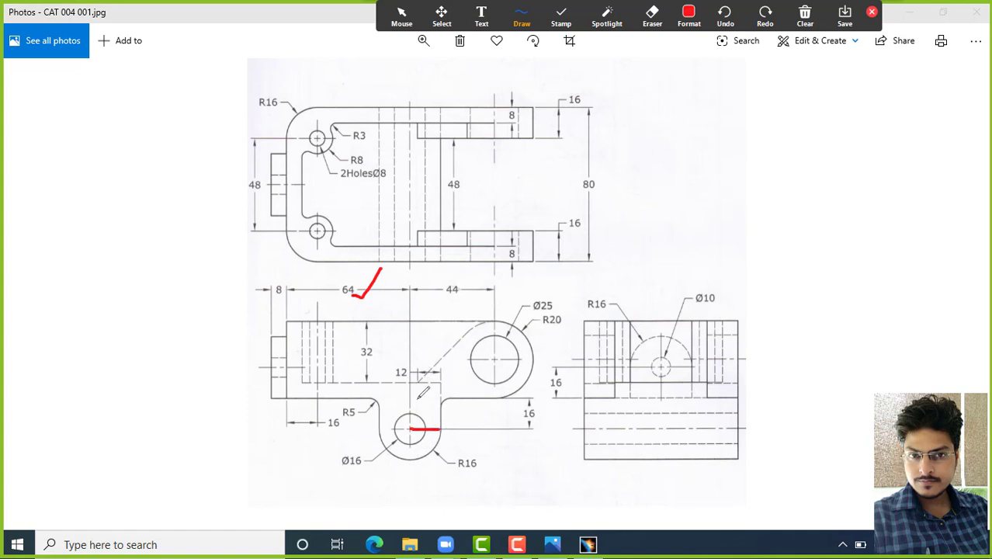
pyautogui.moveTo(480, 473); pyautogui.dragTo(476, 444)
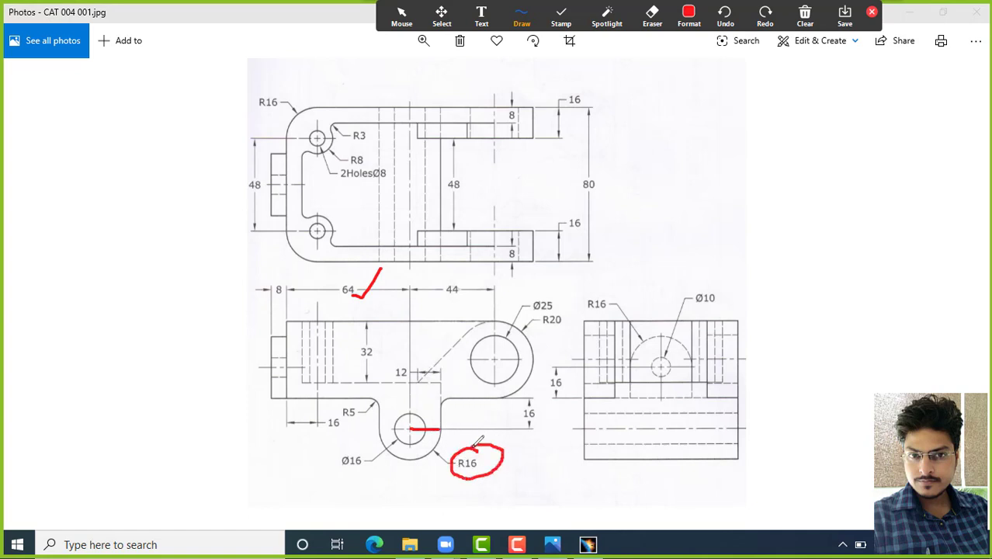
pyautogui.moveTo(200, 318); pyautogui.dragTo(179, 351)
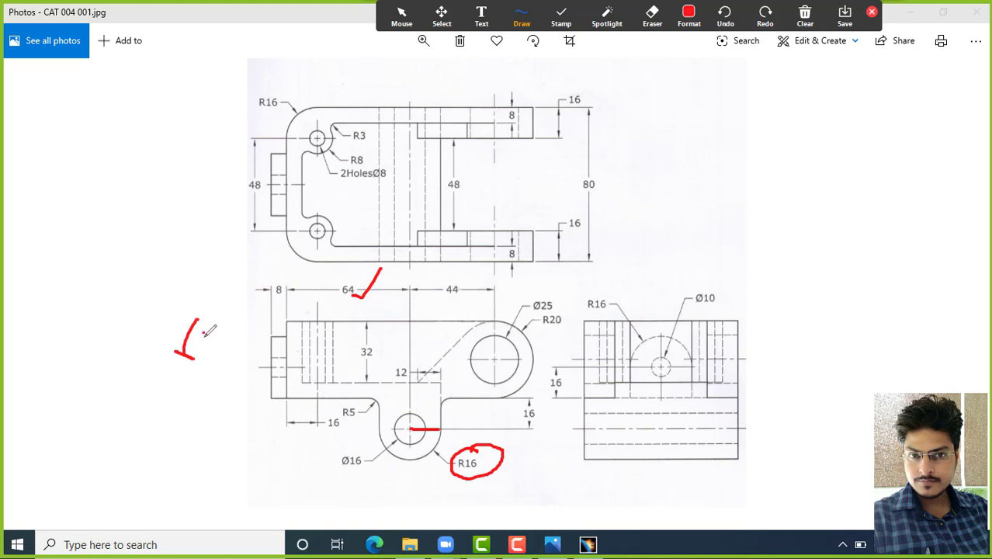
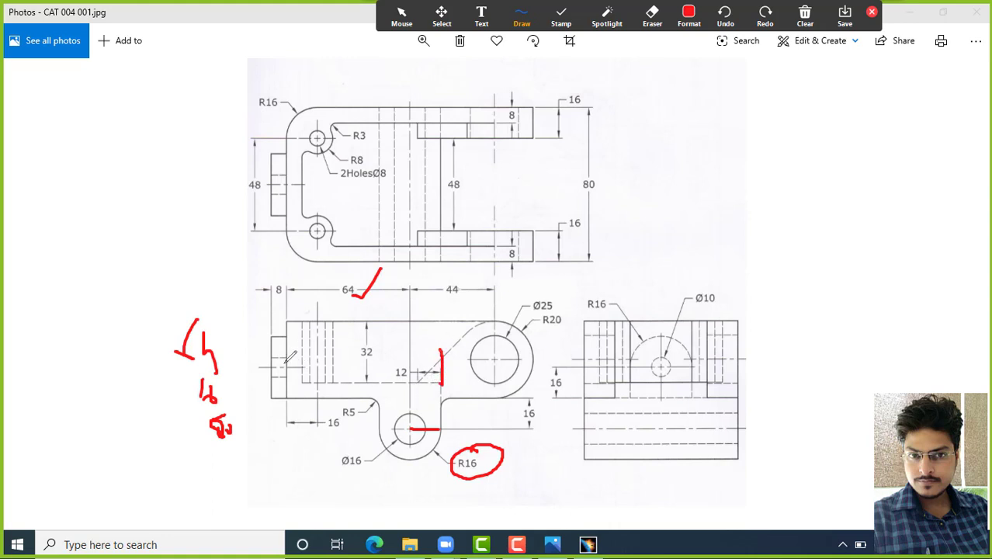
pyautogui.moveTo(284, 363); pyautogui.dragTo(439, 363)
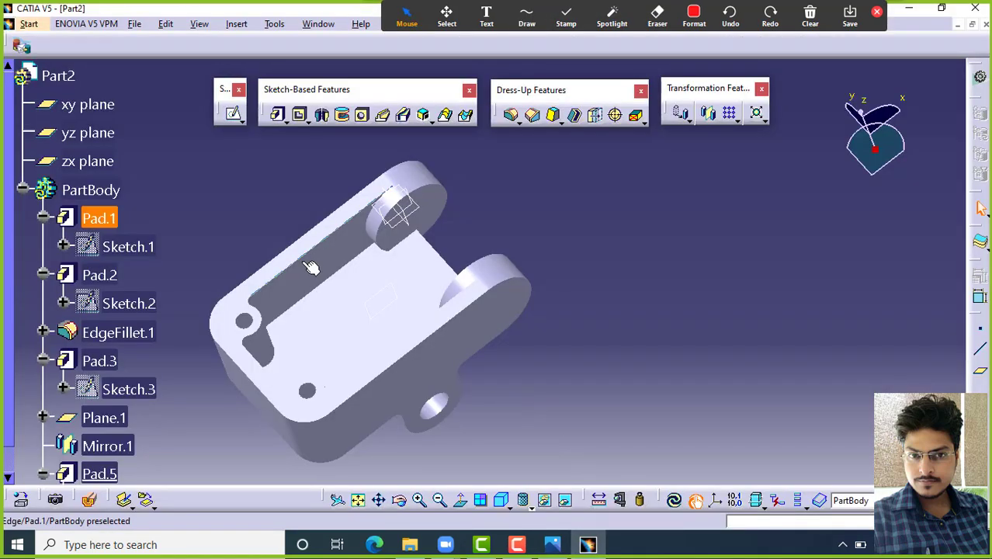
# Step: Start a sketch on the bracket's inner floor face and draw a rectangle about 98 by 27 mm extending past its open end
pyautogui.moveTo(311, 267); pyautogui.dragTo(333, 273, button='middle')
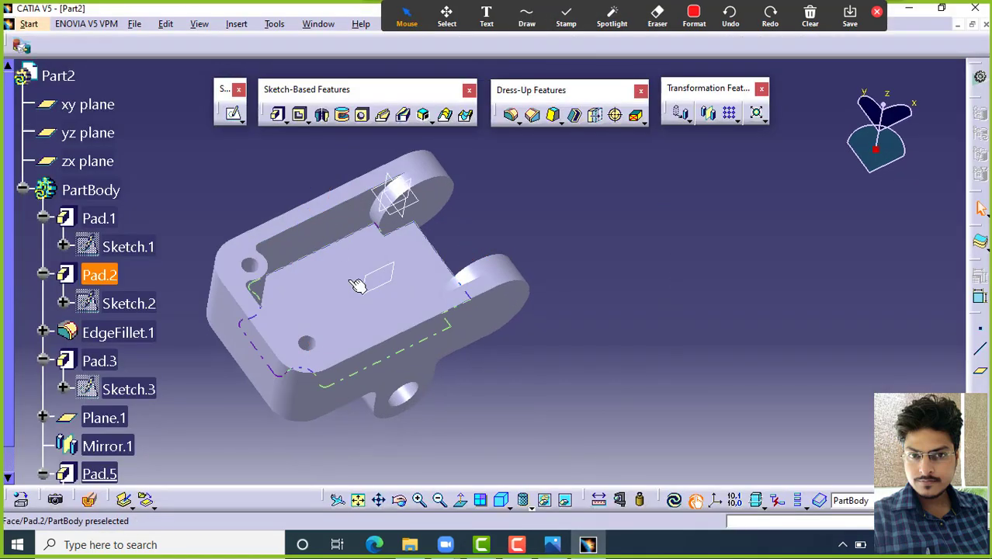
pyautogui.click(428, 244)
pyautogui.click(234, 115)
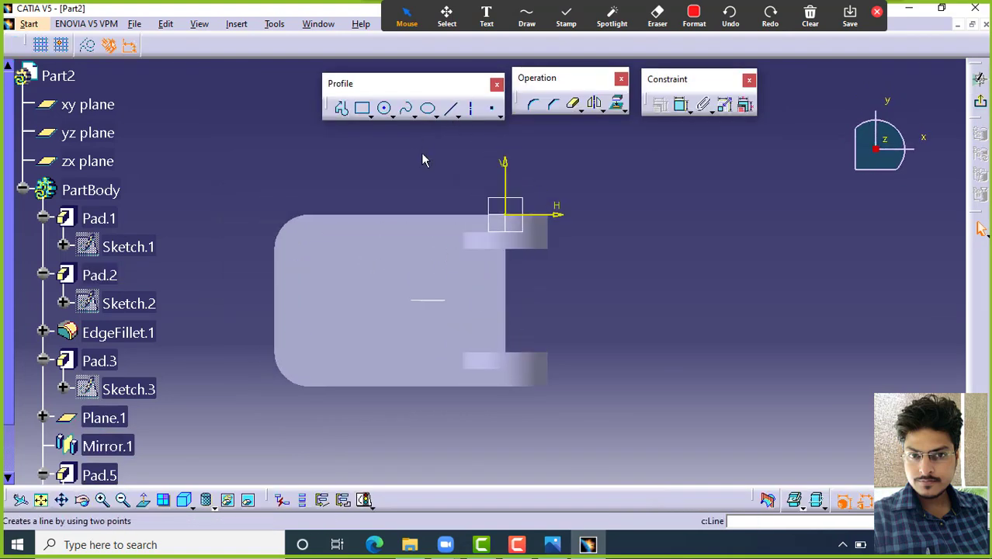
pyautogui.click(362, 108)
pyautogui.click(377, 273)
pyautogui.click(585, 330)
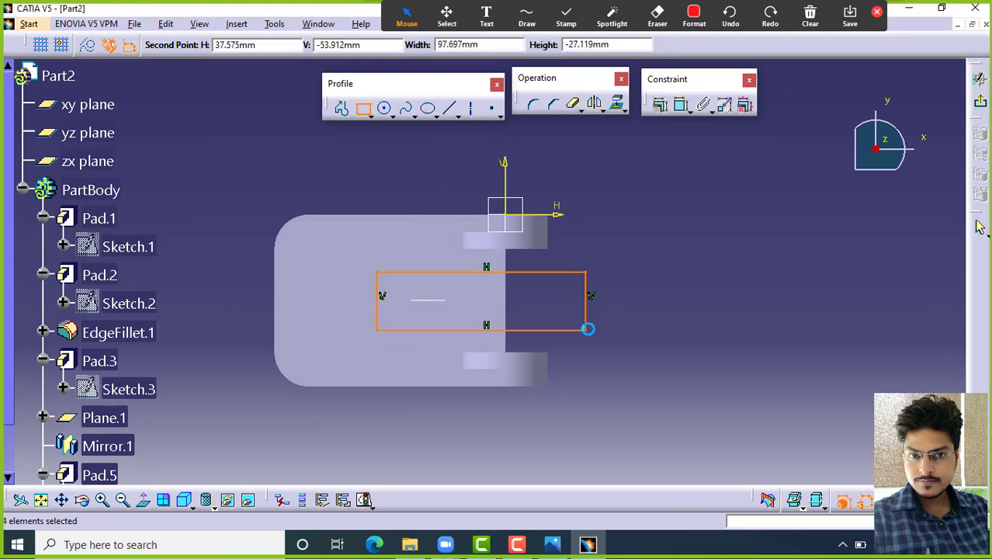
# Step: Make the rectangle's two horizontal sides coincident with the facing inner edges of the bracket's two end arms
pyautogui.click(531, 250)
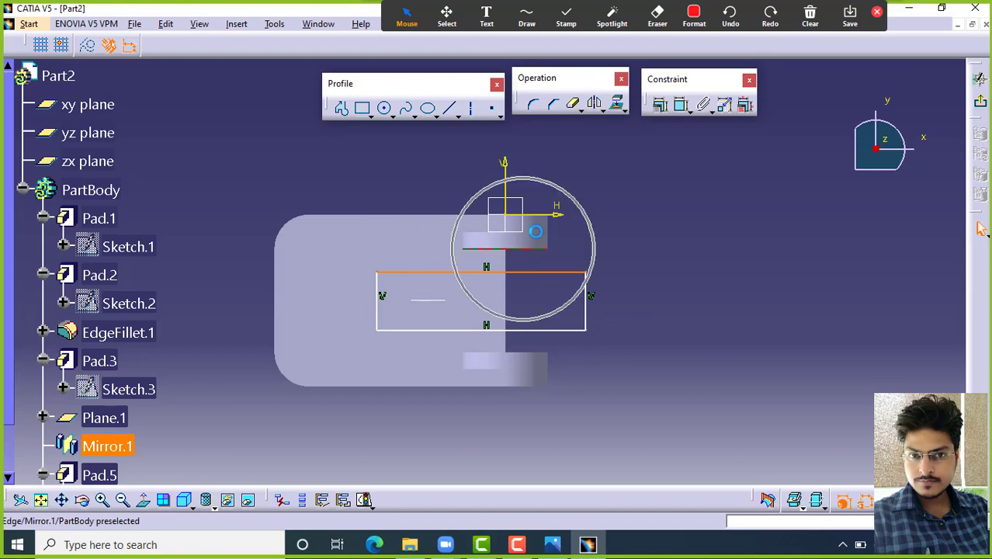
pyautogui.click(660, 106)
pyautogui.click(886, 323)
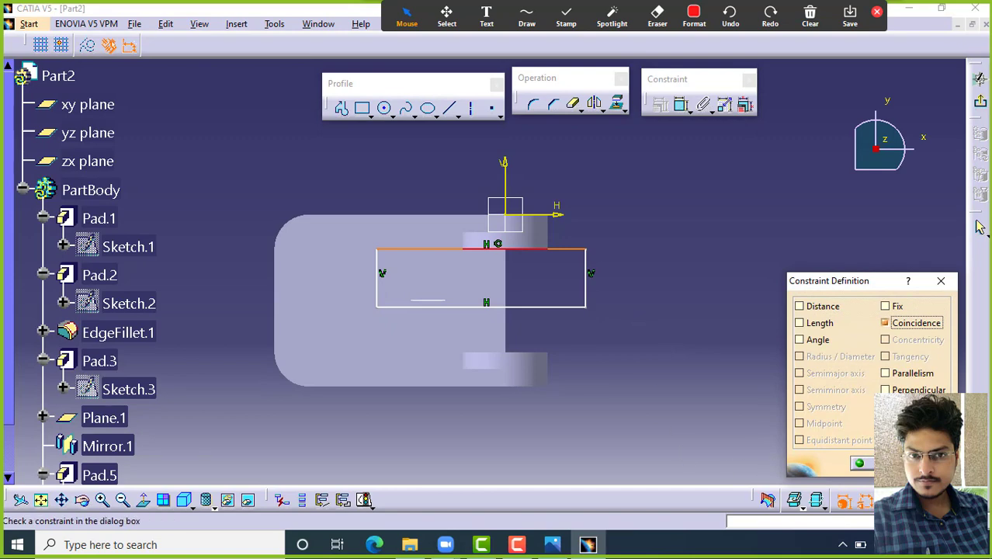
pyautogui.press('Return')
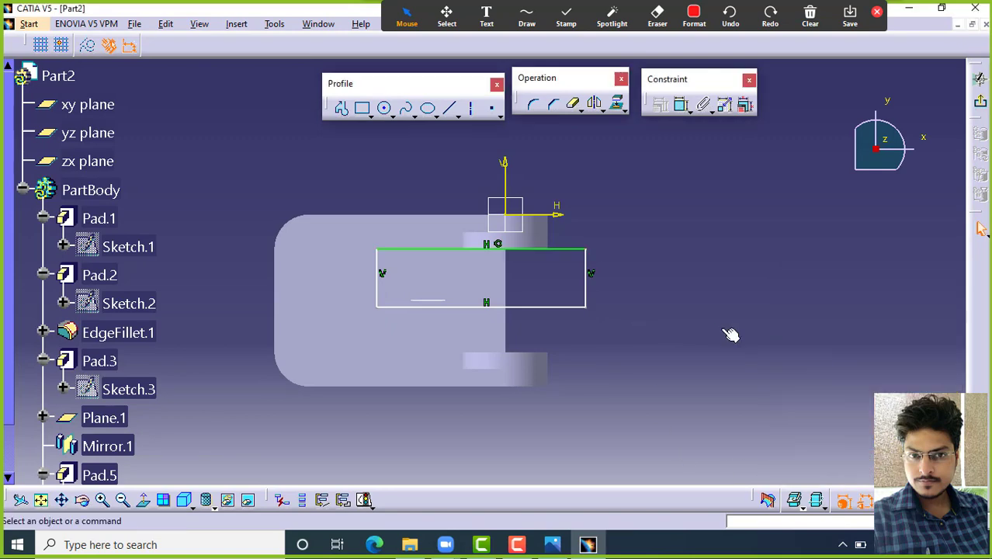
pyautogui.click(544, 308)
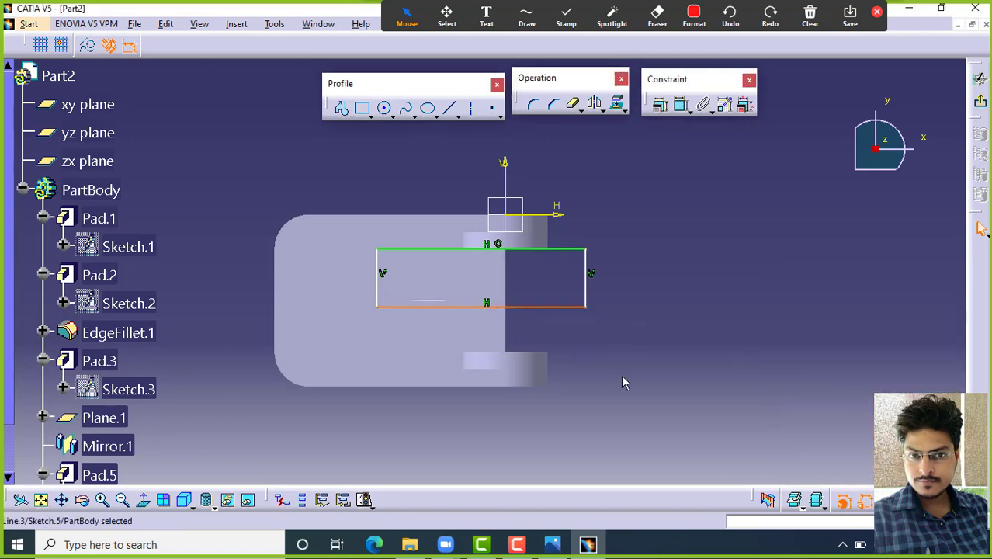
pyautogui.keyDown('ctrl'); pyautogui.click(541, 355); pyautogui.keyUp('ctrl')
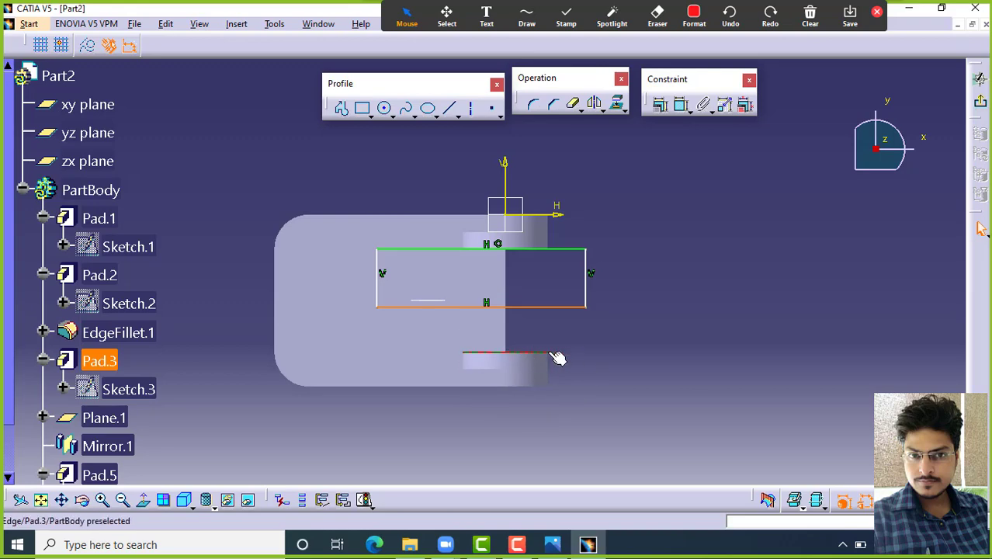
pyautogui.click(661, 106)
pyautogui.click(885, 323)
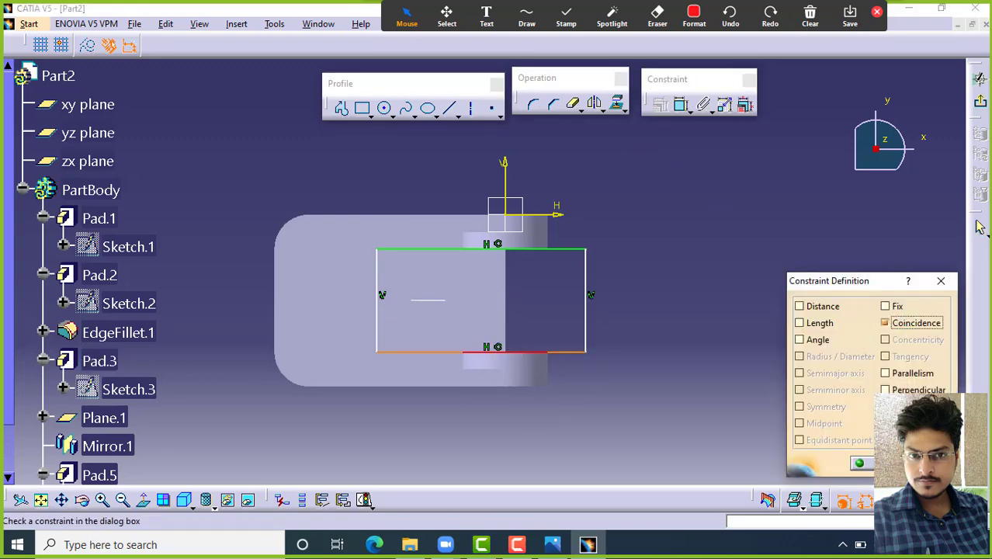
pyautogui.click(861, 463)
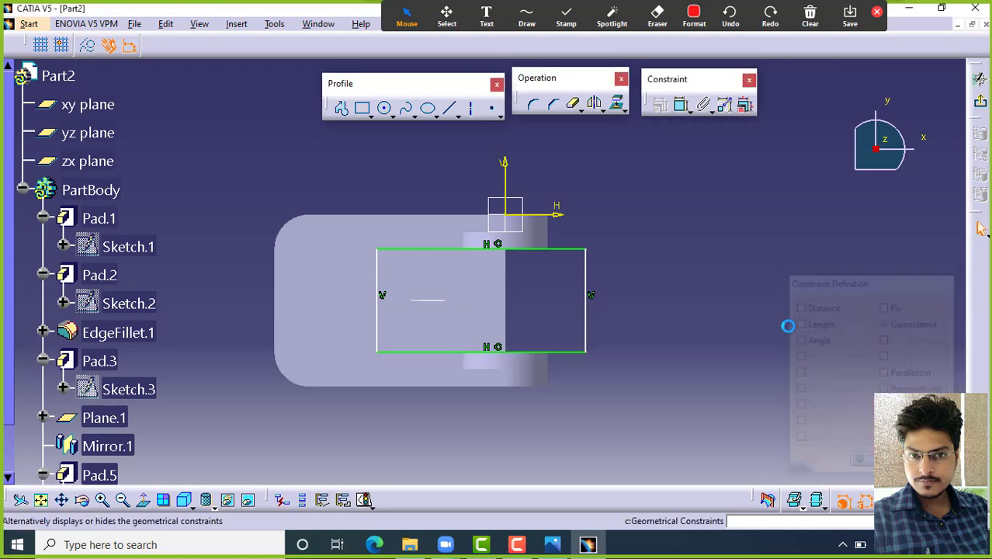
# Step: Constrain the rectangle's inner vertical side 80 mm from the bracket's closed outer end
pyautogui.click(683, 106)
pyautogui.click(378, 306)
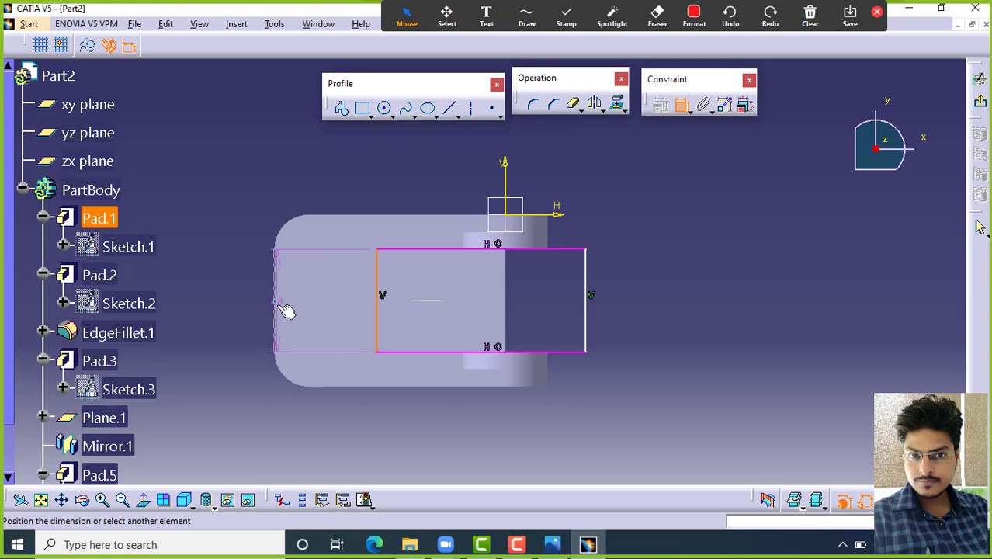
pyautogui.click(287, 311)
pyautogui.click(348, 187)
pyautogui.doubleClick(351, 184)
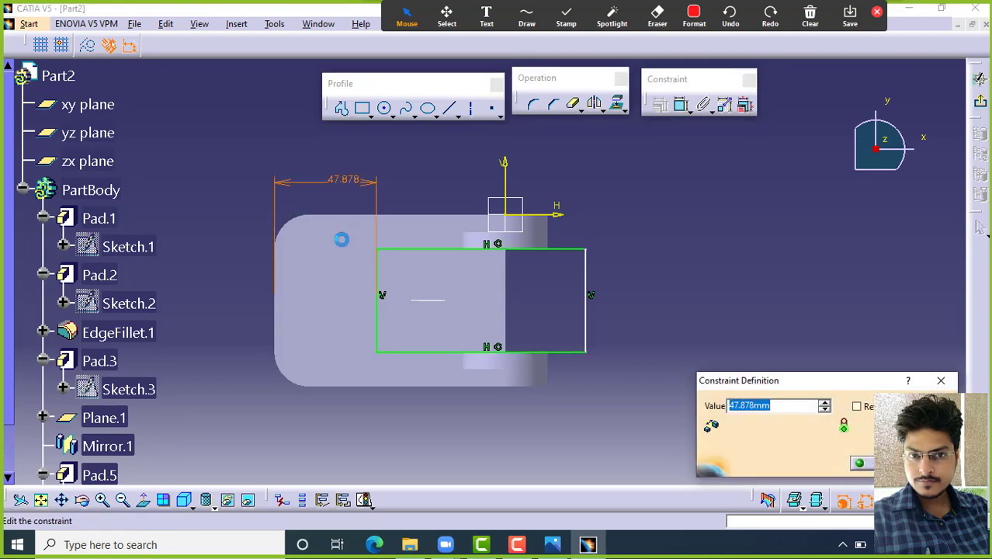
pyautogui.write('80')
pyautogui.press('Return')
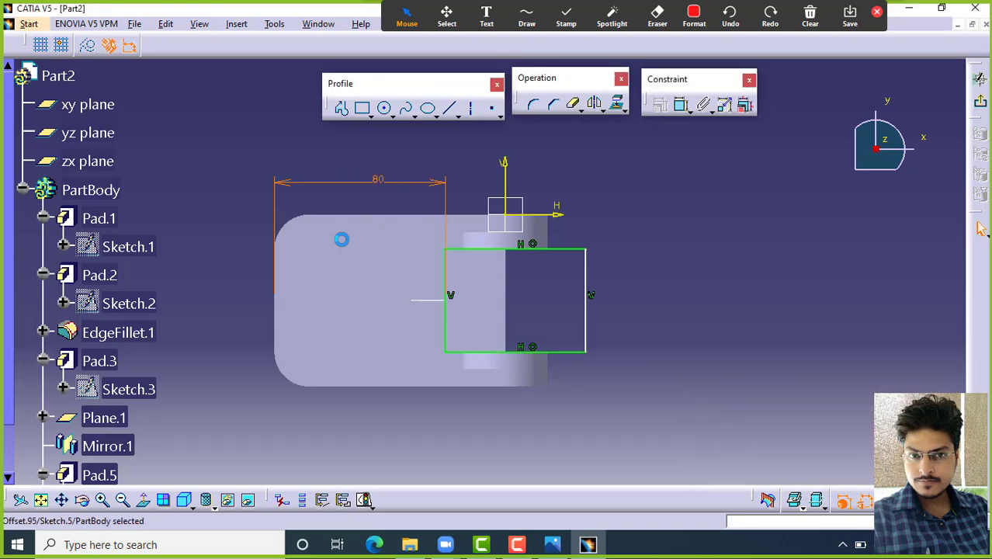
# Step: Exit the sketch and pocket the rectangle 80 mm deep through the floor between the end arms
pyautogui.moveTo(341, 238); pyautogui.dragTo(797, 153, button='middle')
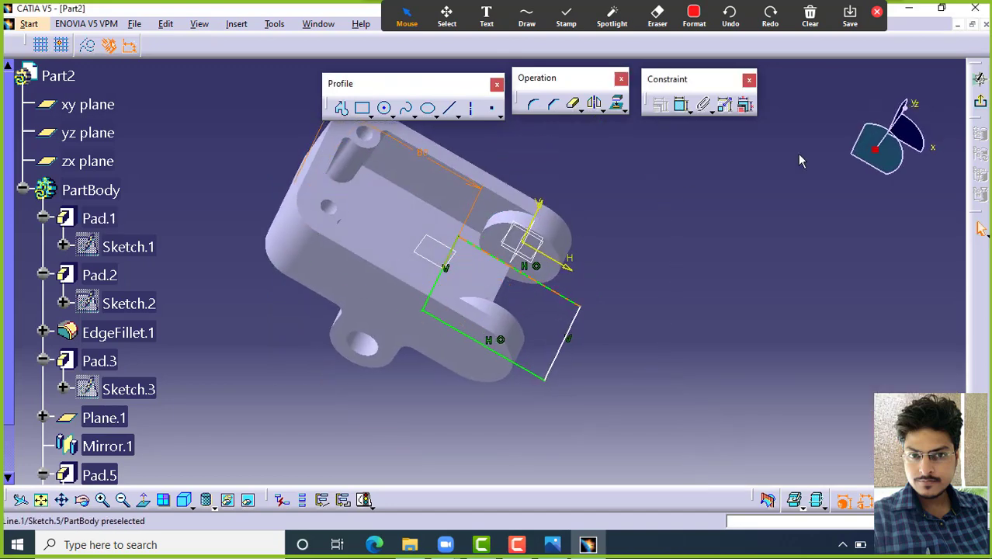
pyautogui.click(980, 101)
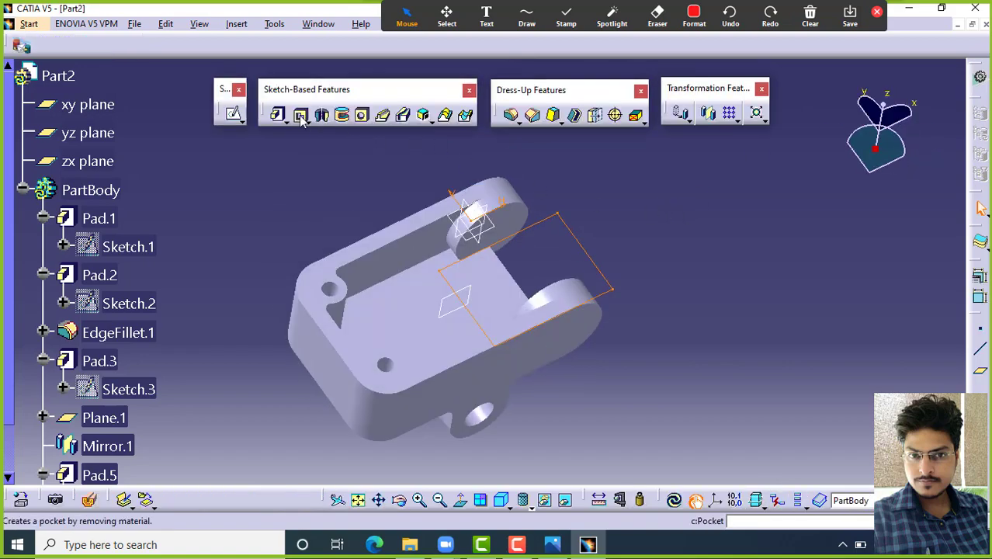
pyautogui.click(299, 114)
pyautogui.moveTo(365, 178); pyautogui.dragTo(416, 284, button='middle')
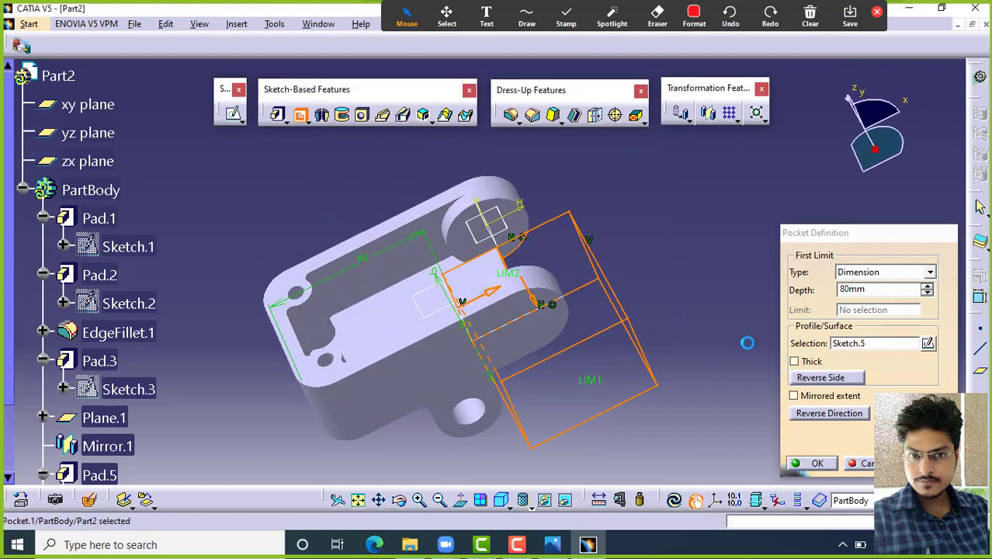
pyautogui.click(815, 464)
pyautogui.moveTo(664, 281); pyautogui.dragTo(467, 124, button='middle')
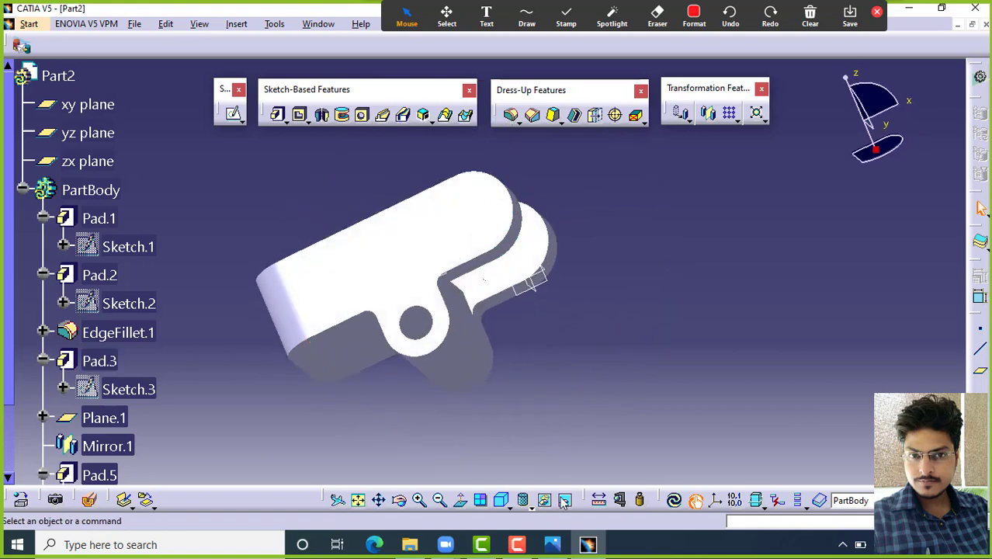
# Step: Switch to Photos, mark the sloped hidden line and the 12 dimension on CAT 004 001.jpg, erase the marks, and return to CATIA
pyautogui.click(552, 545)
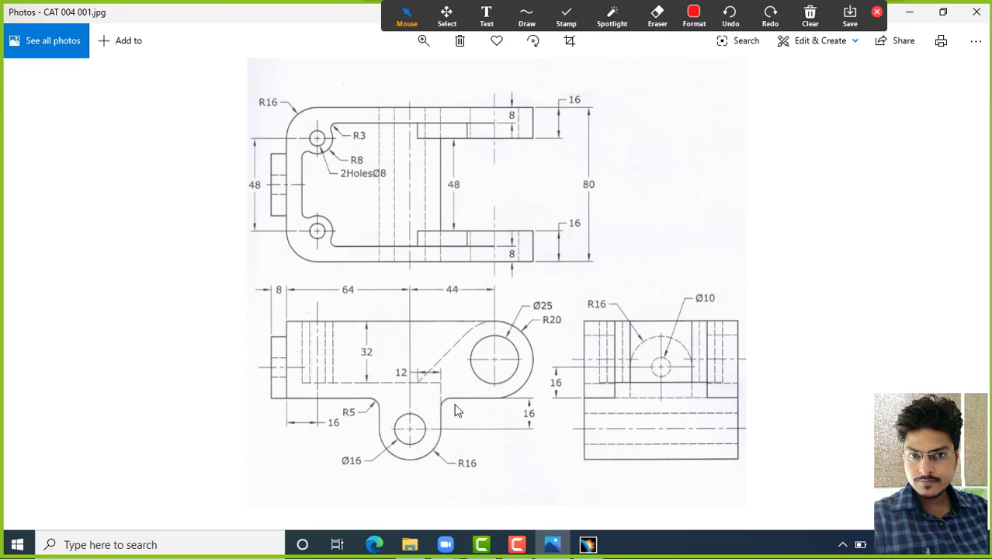
pyautogui.click(588, 544)
pyautogui.moveTo(531, 370)
pyautogui.mouseDown(button='middle')
pyautogui.moveTo(513, 353)
pyautogui.moveTo(401, 380)
pyautogui.moveTo(368, 339)
pyautogui.moveTo(501, 422)
pyautogui.moveTo(587, 428)
pyautogui.moveTo(405, 366)
pyautogui.moveTo(514, 259)
pyautogui.moveTo(470, 310)
pyautogui.mouseUp(button='middle')
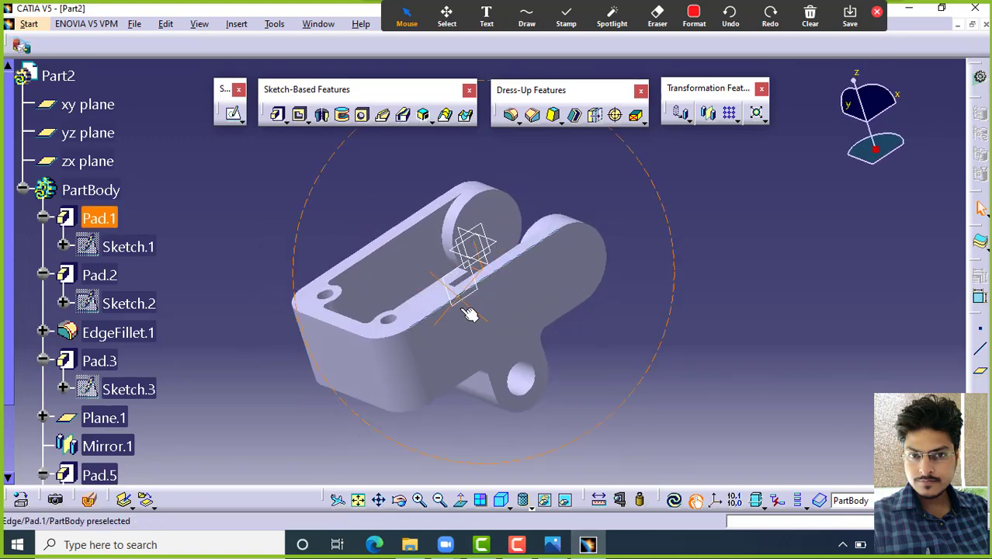
pyautogui.click(552, 545)
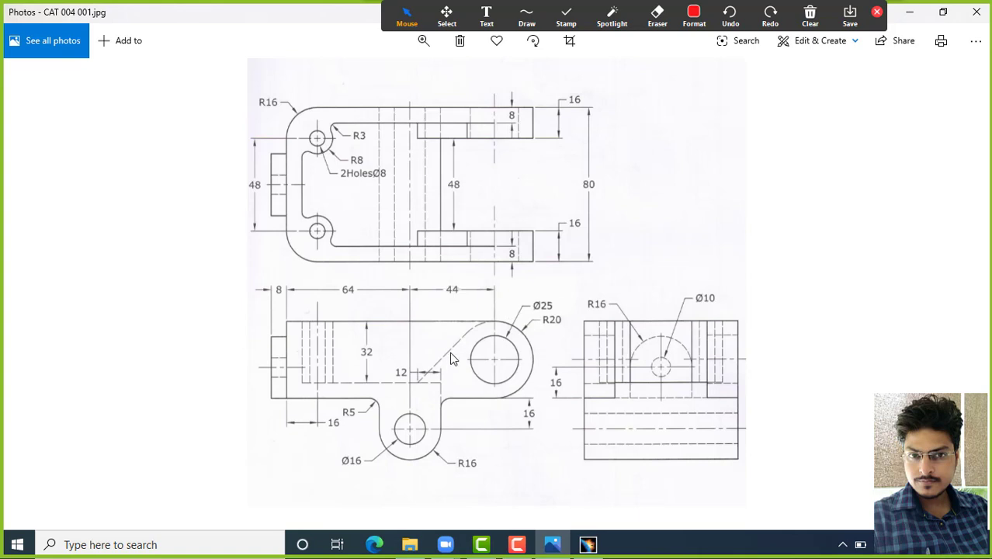
pyautogui.click(527, 15)
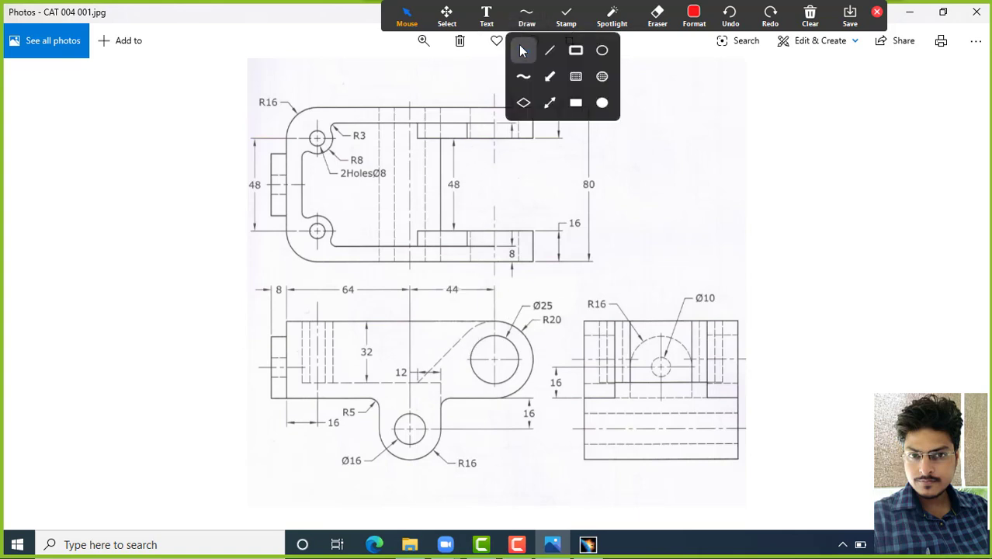
pyautogui.moveTo(478, 320); pyautogui.dragTo(469, 330)
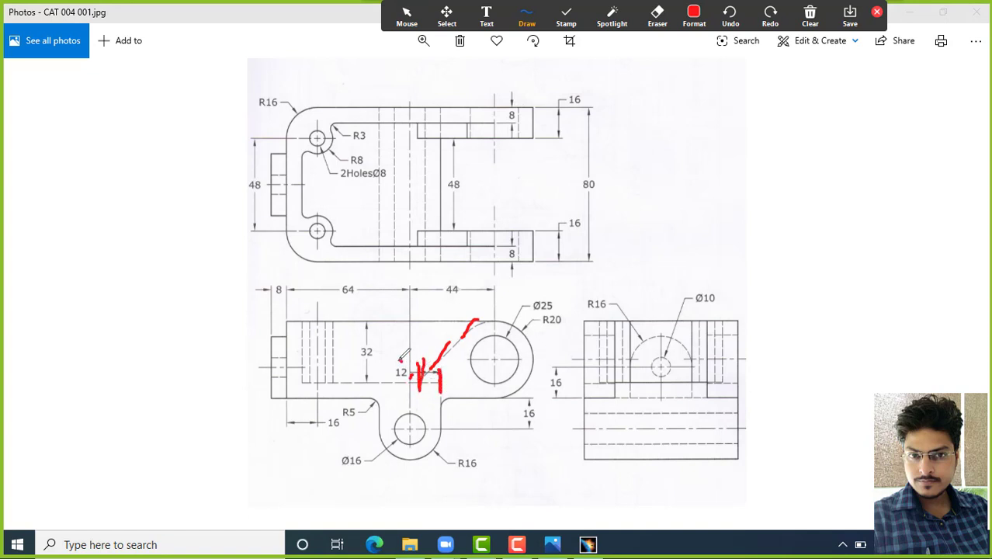
pyautogui.moveTo(401, 359); pyautogui.dragTo(413, 386)
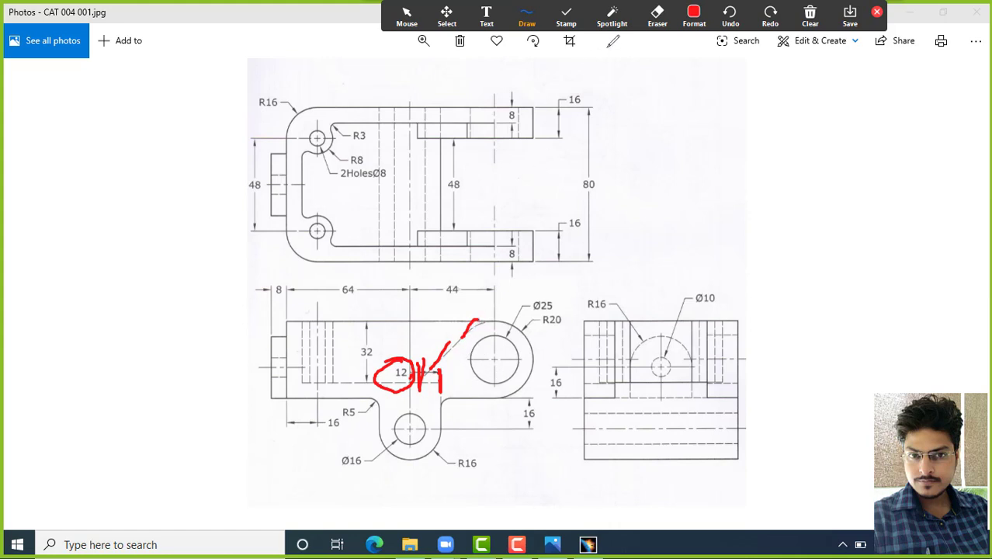
pyautogui.click(657, 15)
pyautogui.moveTo(484, 323)
pyautogui.mouseDown()
pyautogui.moveTo(465, 344)
pyautogui.moveTo(415, 354)
pyautogui.mouseUp()
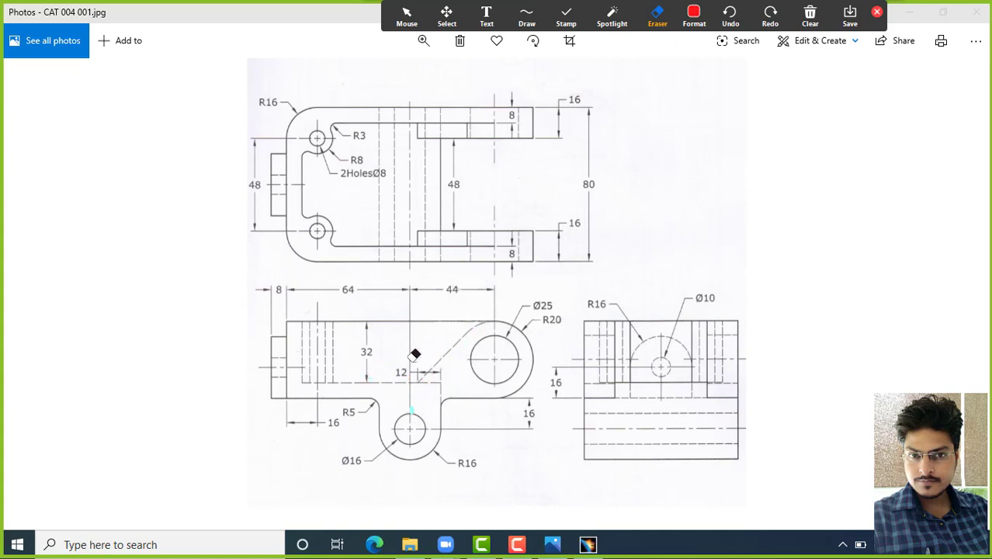
pyautogui.click(408, 14)
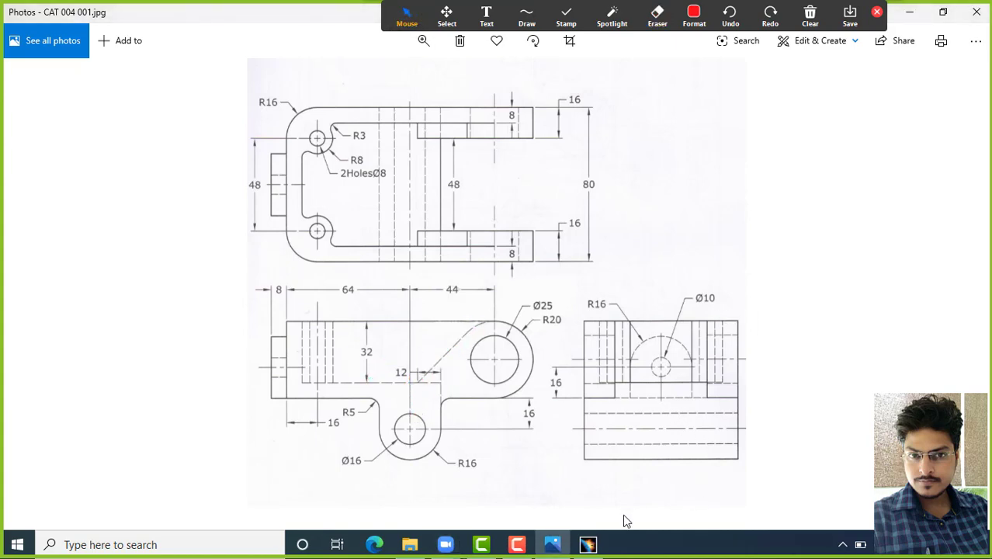
pyautogui.click(588, 544)
# Step: Start a sketch on the inner face of the bracket's side wall and draw a circle of about 13 mm radius near the rounded end
pyautogui.moveTo(581, 295)
pyautogui.mouseDown(button='middle')
pyautogui.moveTo(471, 366)
pyautogui.moveTo(443, 270)
pyautogui.moveTo(416, 247)
pyautogui.moveTo(492, 250)
pyautogui.moveTo(483, 284)
pyautogui.moveTo(416, 243)
pyautogui.mouseUp(button='middle')
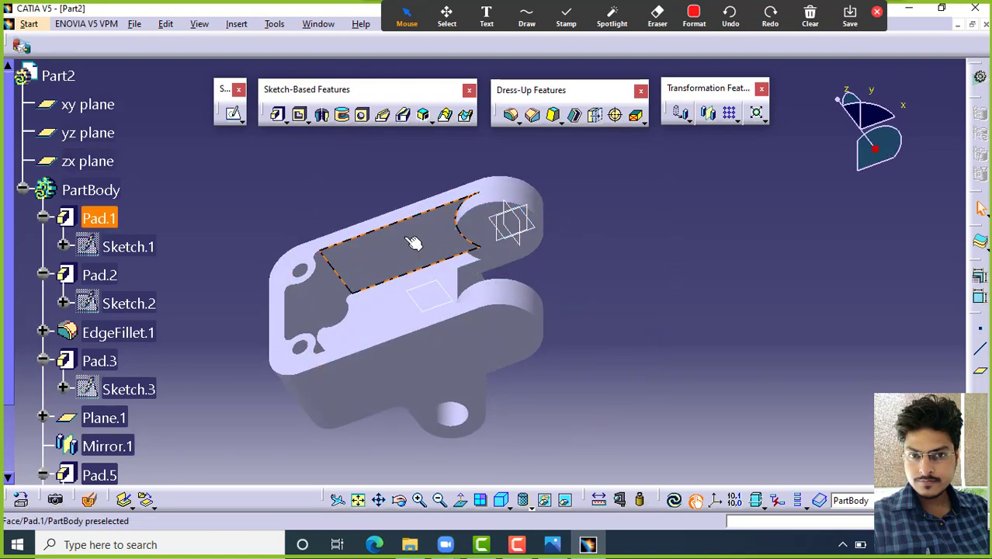
pyautogui.click(236, 115)
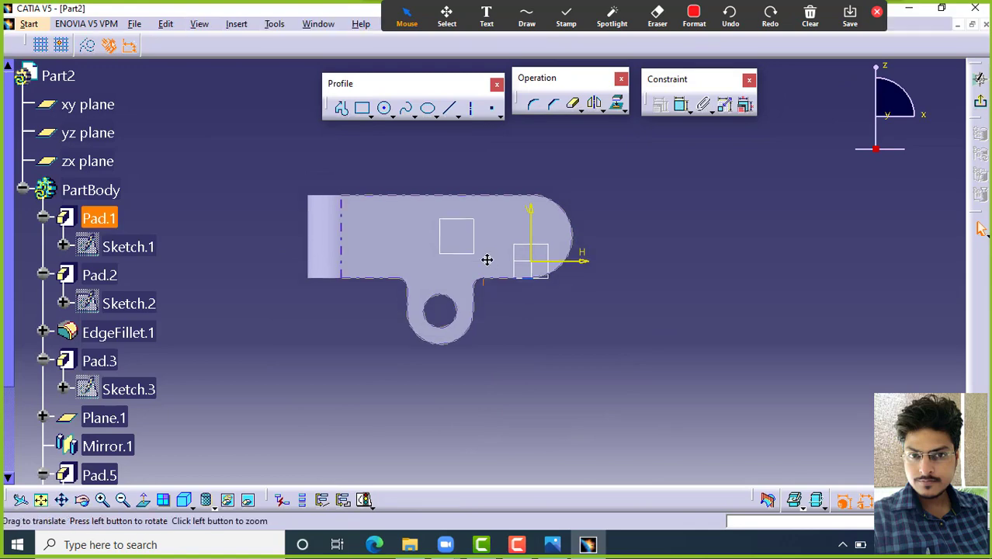
pyautogui.moveTo(487, 260)
pyautogui.mouseDown(button='middle')
pyautogui.moveTo(497, 295)
pyautogui.moveTo(497, 253)
pyautogui.mouseUp(button='middle')
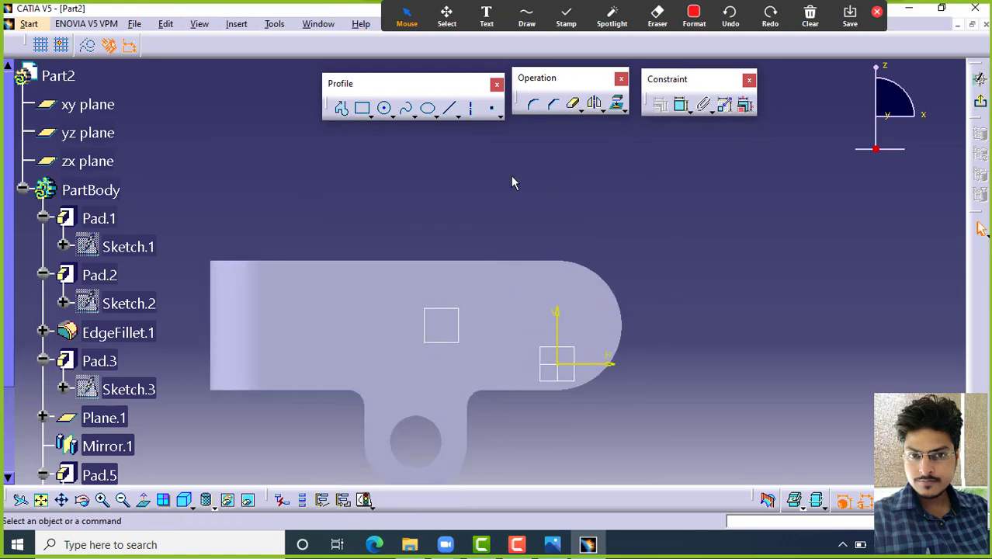
pyautogui.click(383, 108)
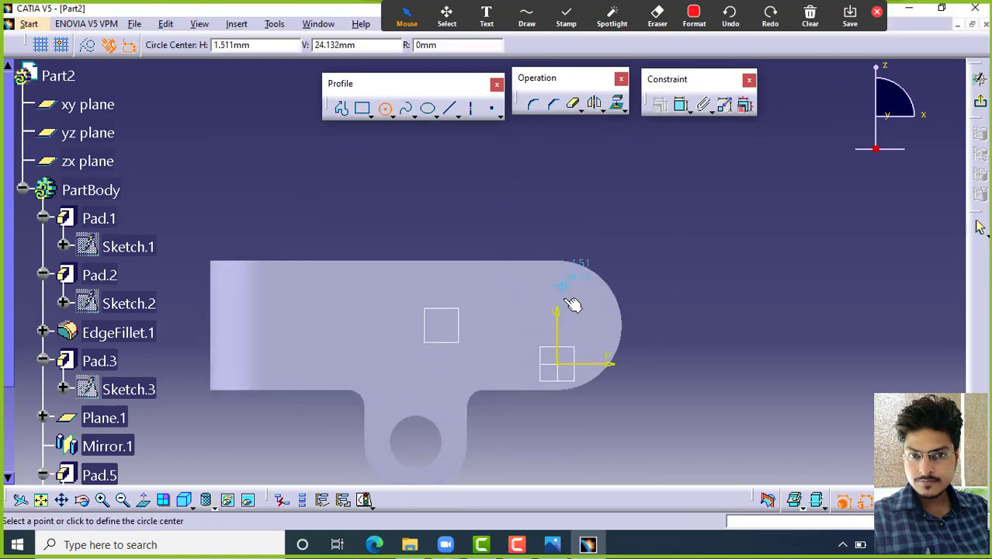
pyautogui.click(530, 326)
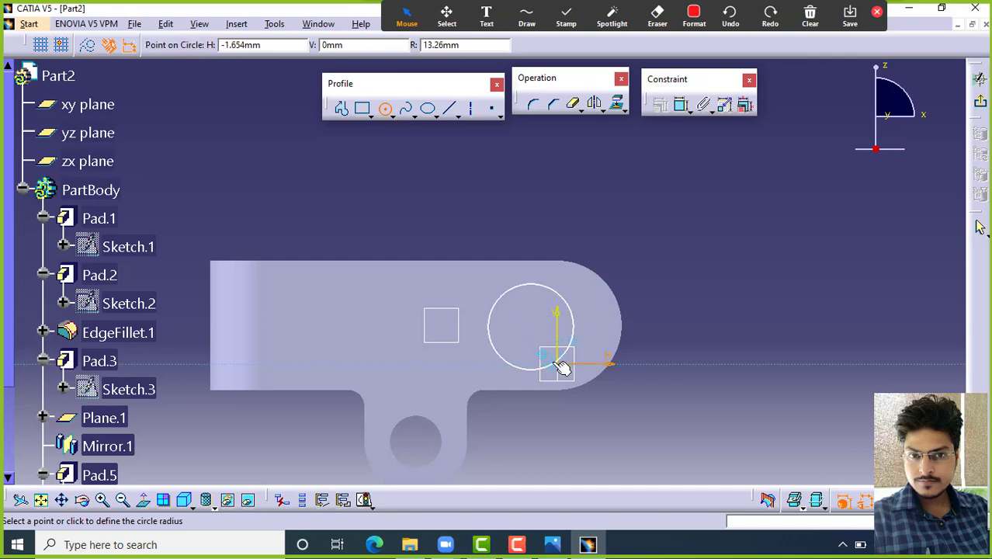
pyautogui.click(559, 363)
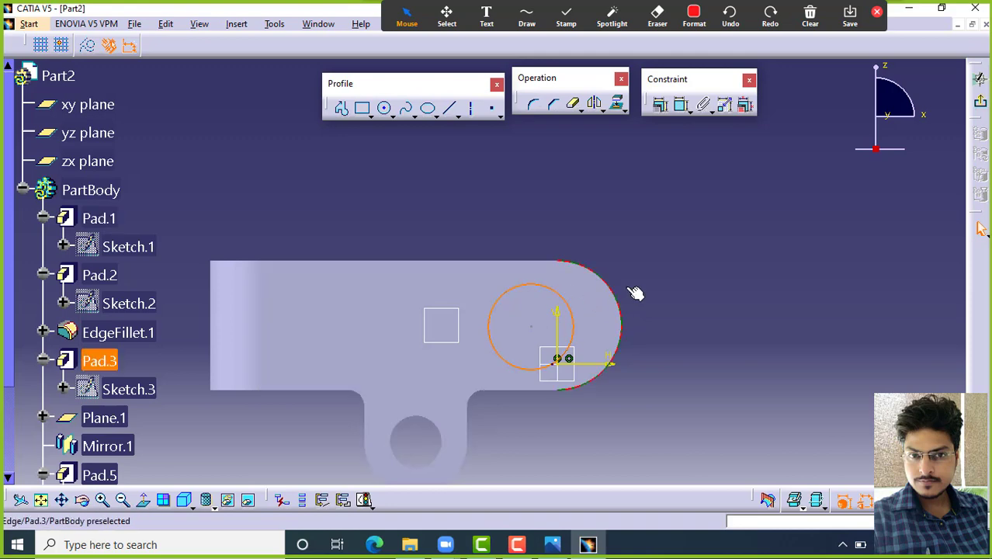
# Step: Make the circle coincident with the rounded outer edge of the end arm
pyautogui.click(661, 109)
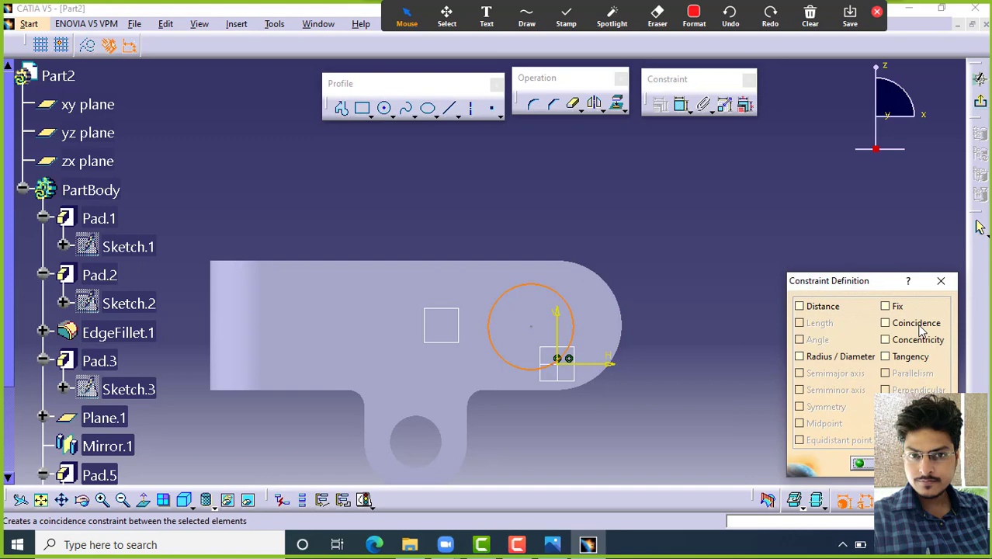
pyautogui.click(886, 323)
pyautogui.press('Return')
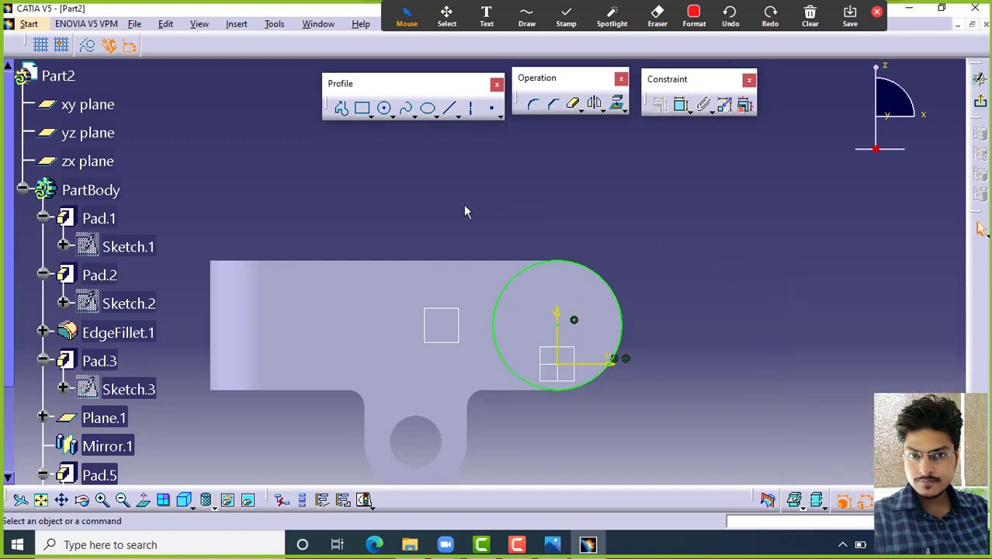
# Step: Begin a line beside the lug, mark the 64 and R16 dimensions and a 4 offset on the drawing in Photos, and return to CATIA
pyautogui.click(449, 109)
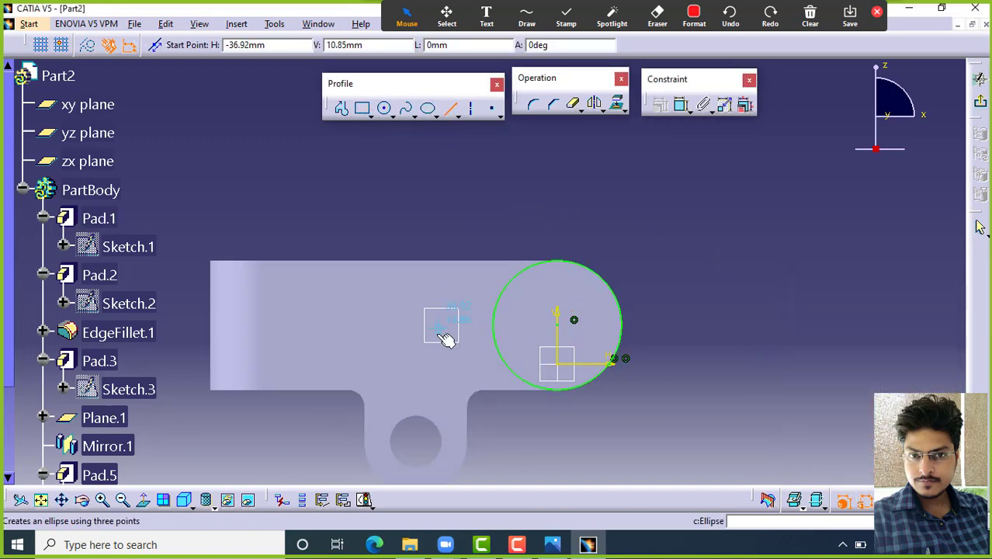
pyautogui.click(484, 440)
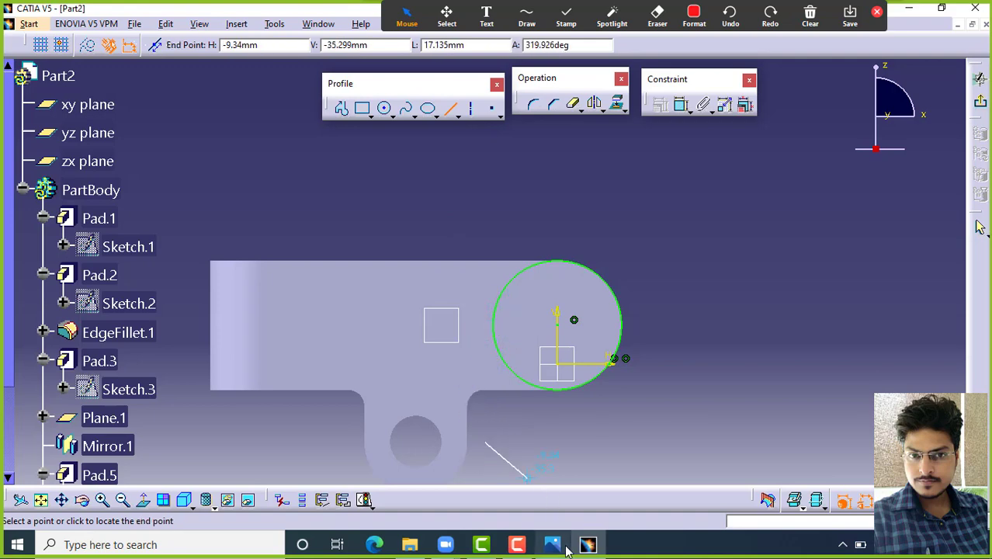
pyautogui.hotkey('alt', 'Tab')
pyautogui.click(527, 16)
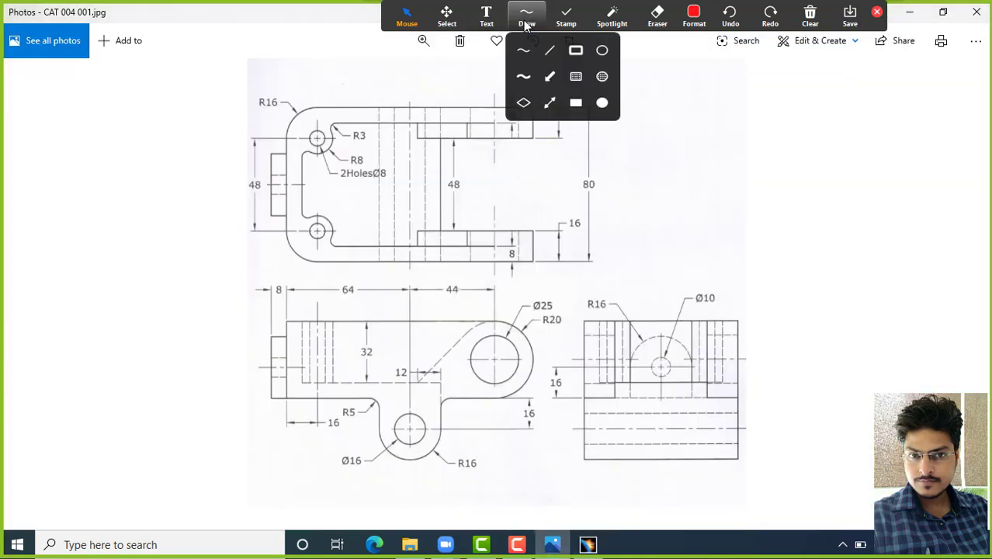
pyautogui.click(525, 76)
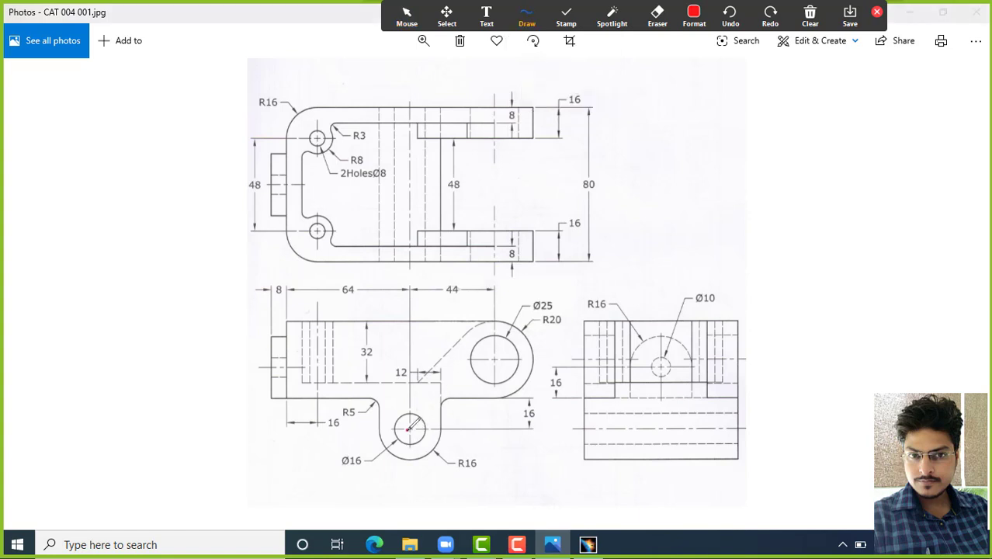
pyautogui.moveTo(338, 306); pyautogui.dragTo(379, 302)
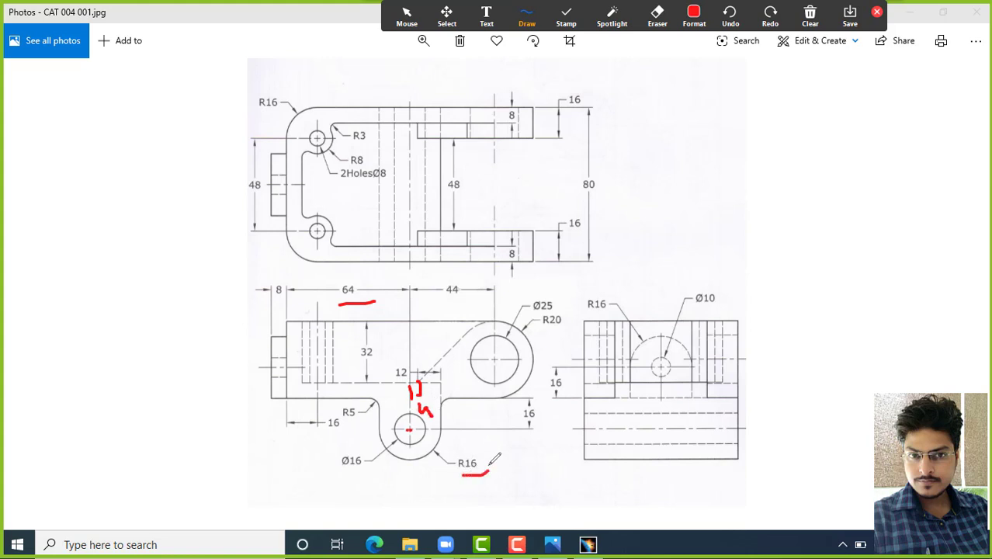
pyautogui.click(408, 17)
pyautogui.click(659, 23)
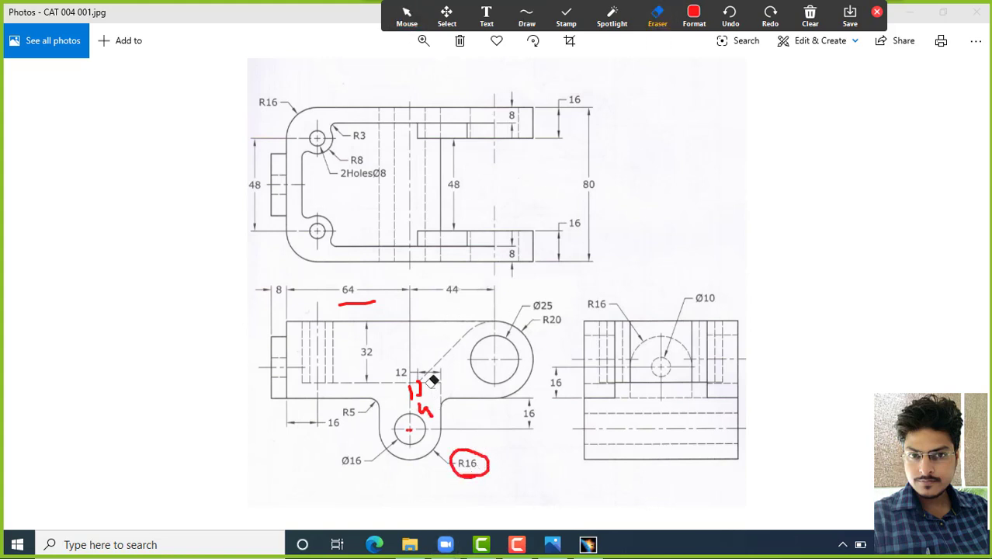
pyautogui.moveTo(434, 377)
pyautogui.mouseDown()
pyautogui.moveTo(441, 420)
pyautogui.moveTo(341, 223)
pyautogui.mouseUp()
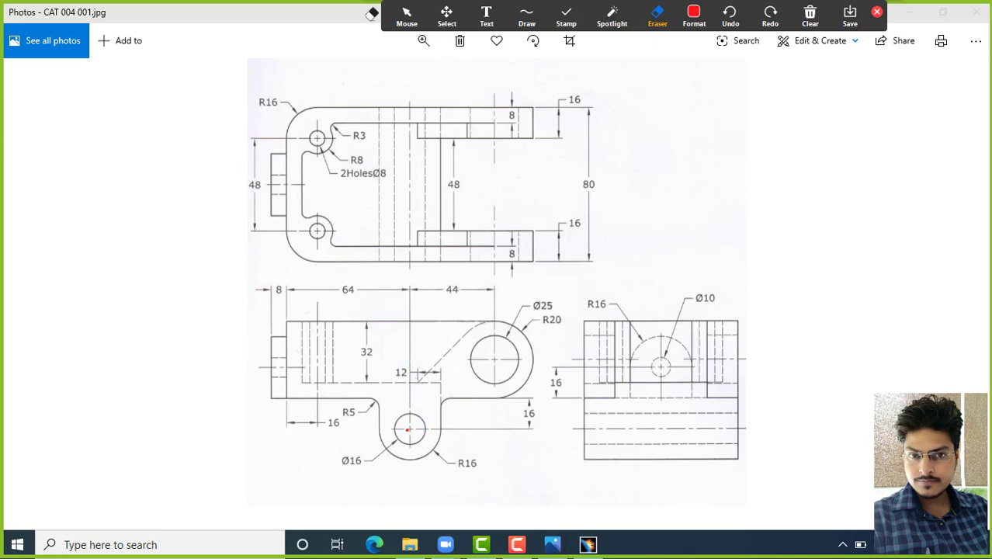
pyautogui.click(408, 17)
pyautogui.click(588, 544)
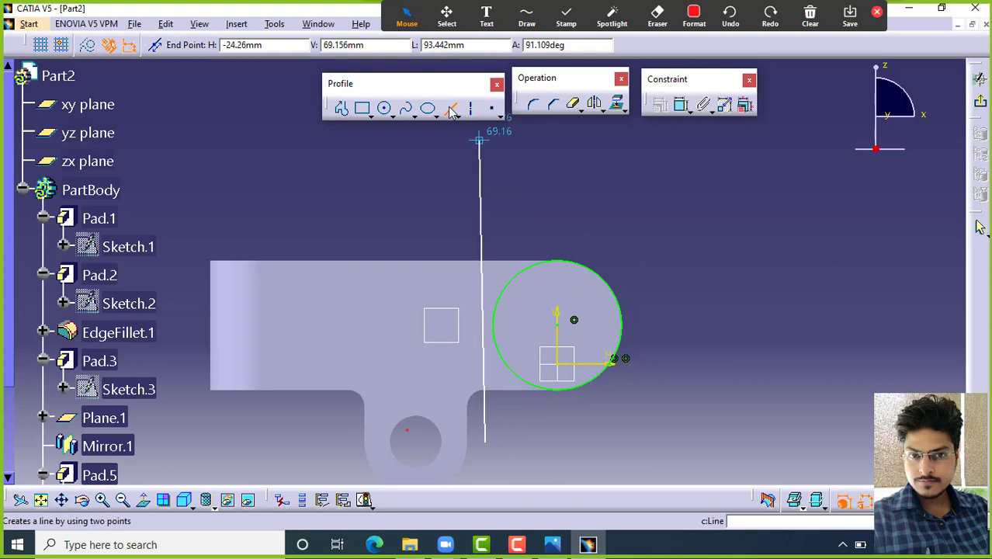
# Step: Draw a second circle over the lug's hole and erase the leftover red annotation dot
pyautogui.click(385, 108)
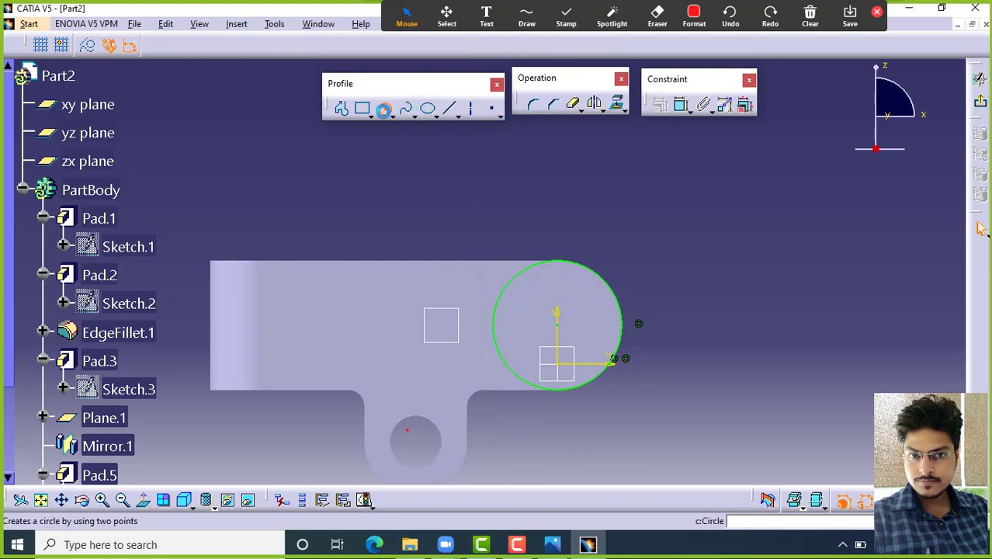
pyautogui.click(417, 443)
pyautogui.click(437, 423)
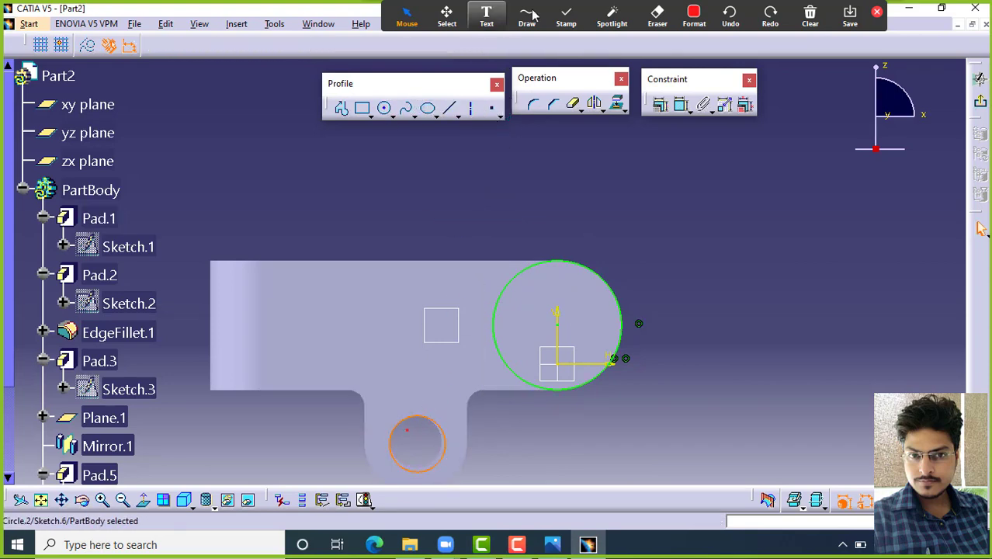
pyautogui.click(658, 12)
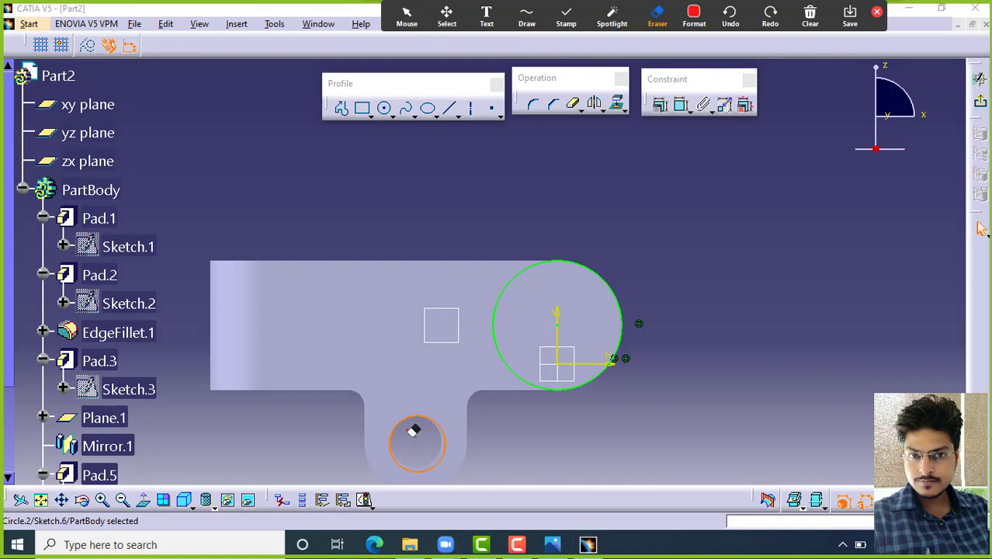
pyautogui.click(410, 12)
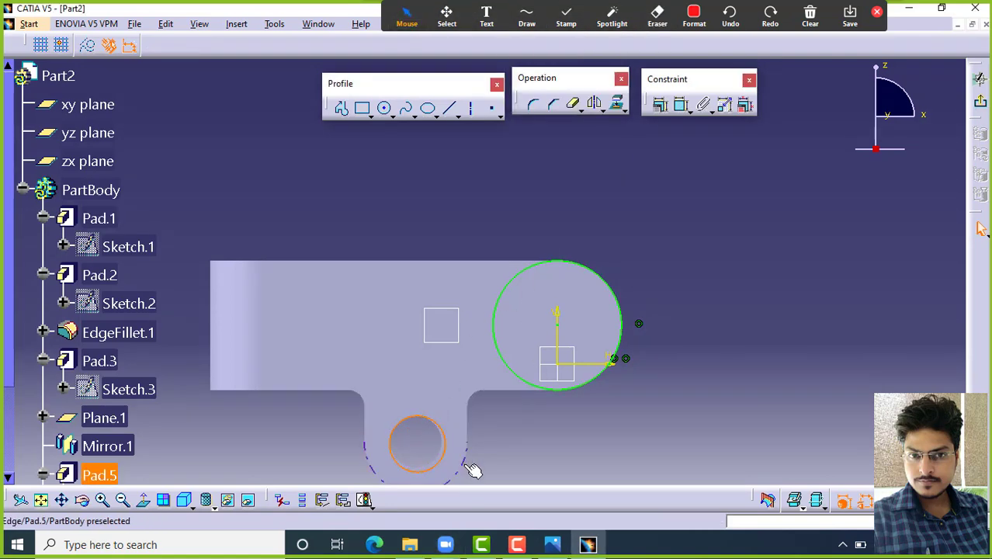
# Step: Make the second sketch circle coincident with the lug's rounded outer edge
pyautogui.click(470, 469)
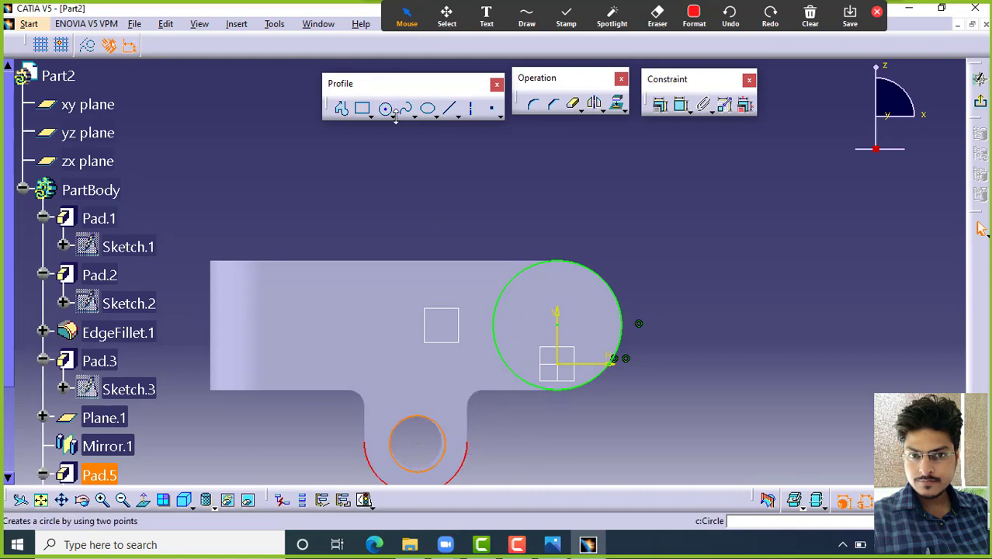
pyautogui.click(664, 106)
# Step: Mark the lug's width and the step beside the 12 dimension on the drawing in Photos, clear the marks, and return to CATIA
pyautogui.hotkey('alt', 'Tab')
pyautogui.click(523, 22)
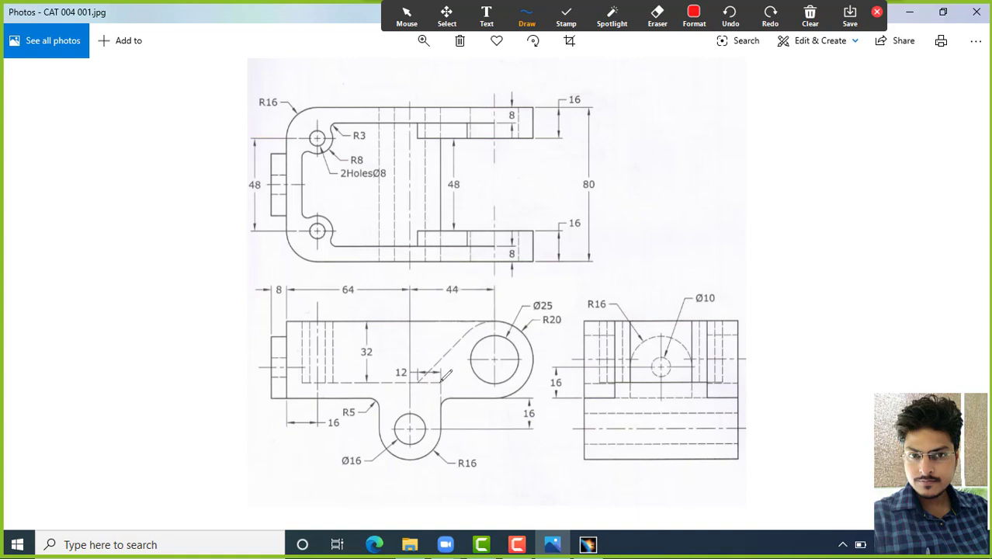
pyautogui.moveTo(440, 380); pyautogui.dragTo(439, 391)
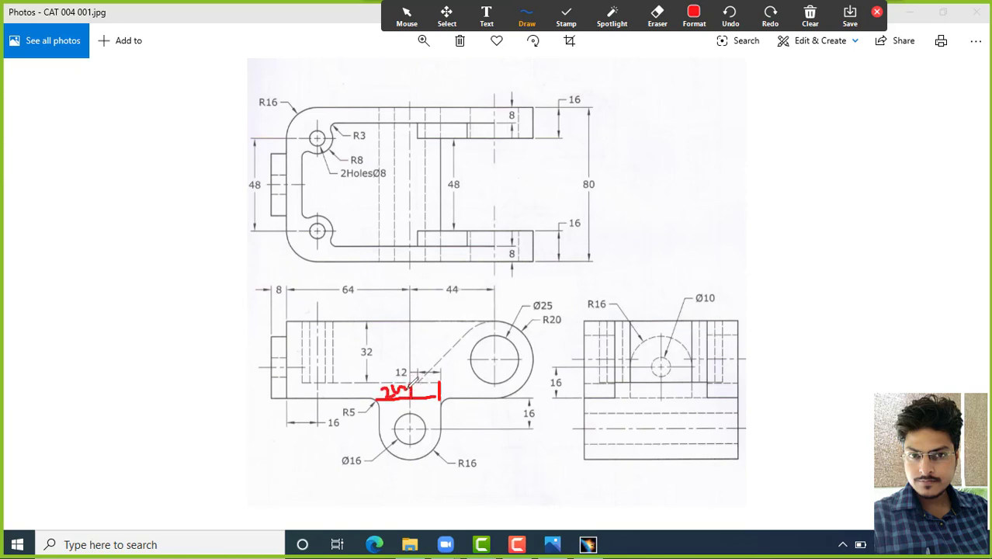
pyautogui.click(810, 16)
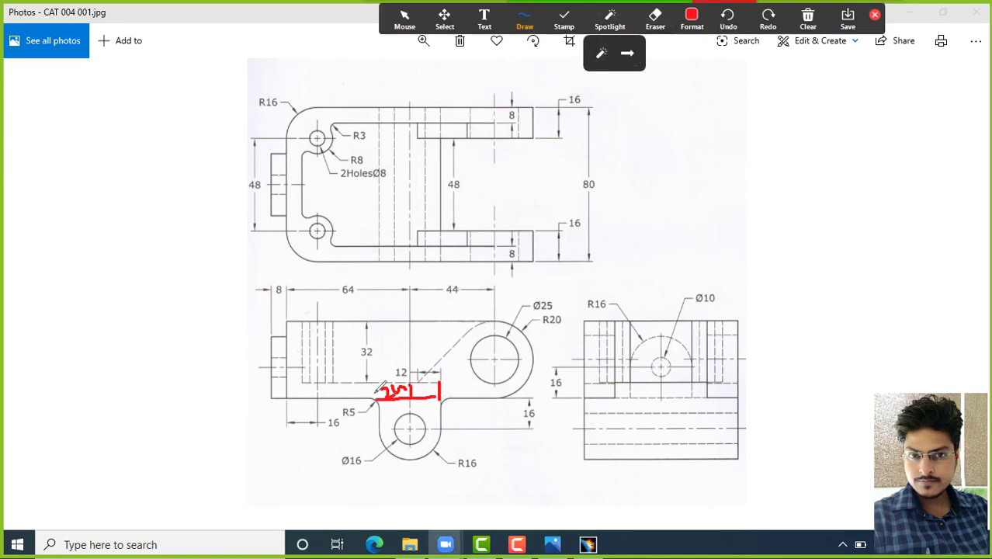
pyautogui.click(405, 18)
pyautogui.click(588, 545)
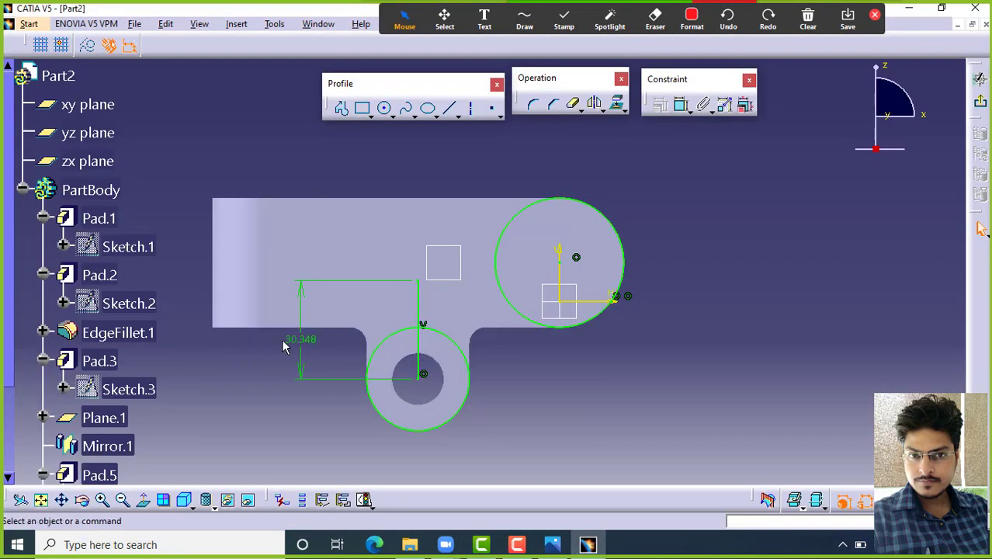
# Step: Set the vertical line above the lug's hole to 24 mm and draw a horizontal line about 15 mm long from its upper end
pyautogui.doubleClick(300, 340)
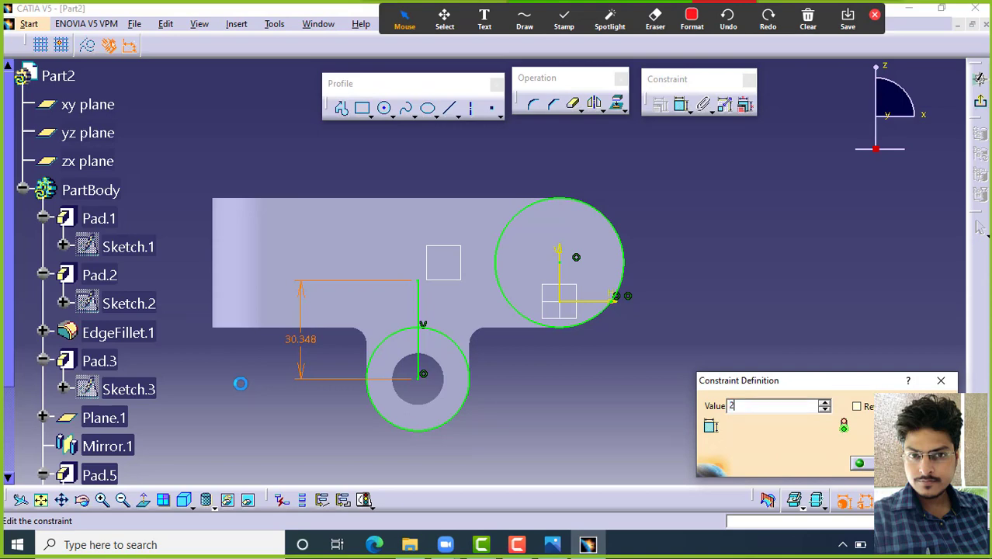
pyautogui.press('Return')
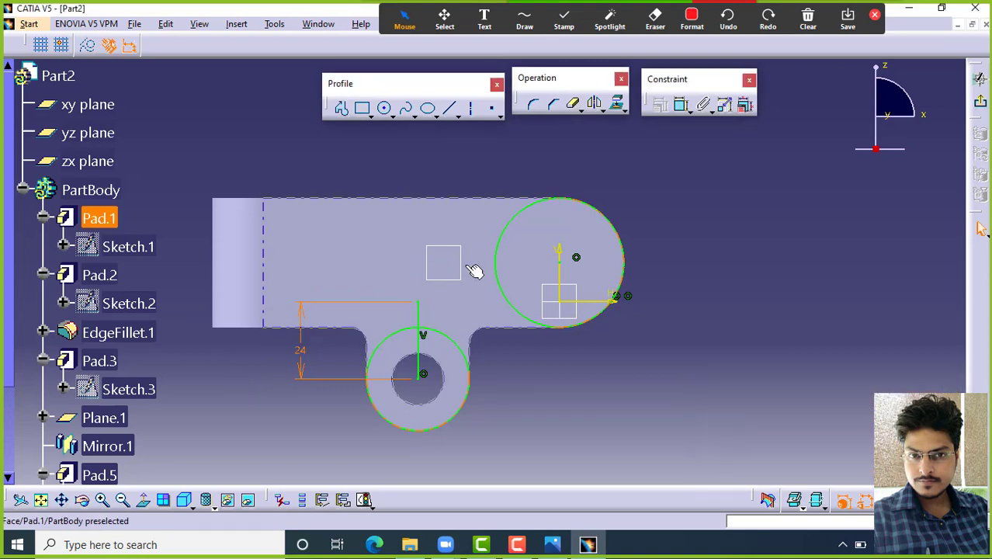
pyautogui.click(451, 110)
pyautogui.click(419, 303)
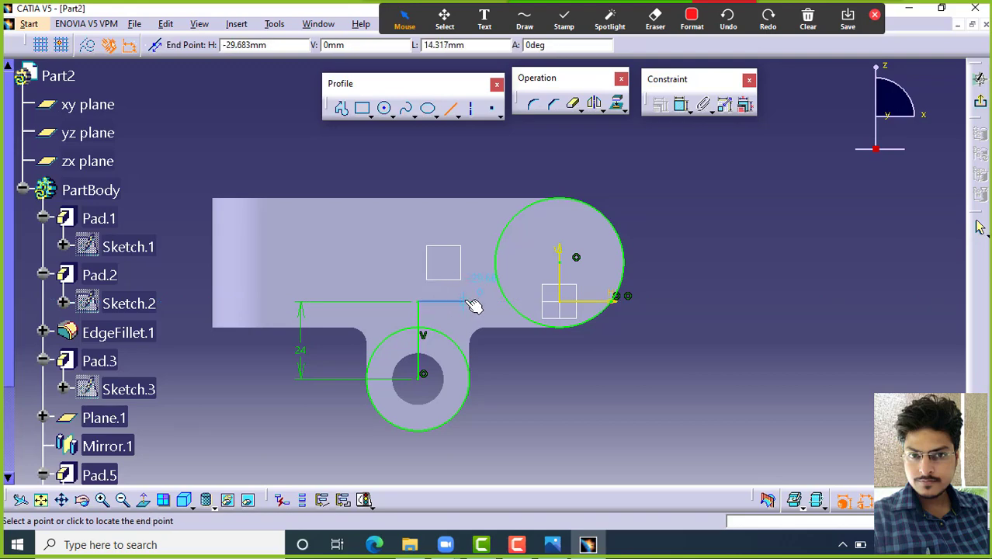
pyautogui.click(476, 306)
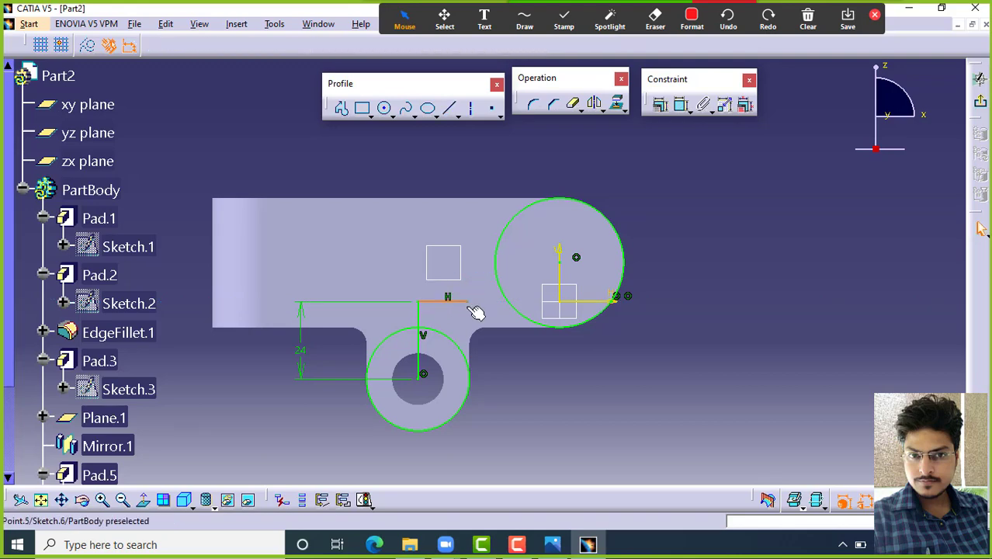
# Step: Dimension the short horizontal line and set its length to 4 mm
pyautogui.click(680, 106)
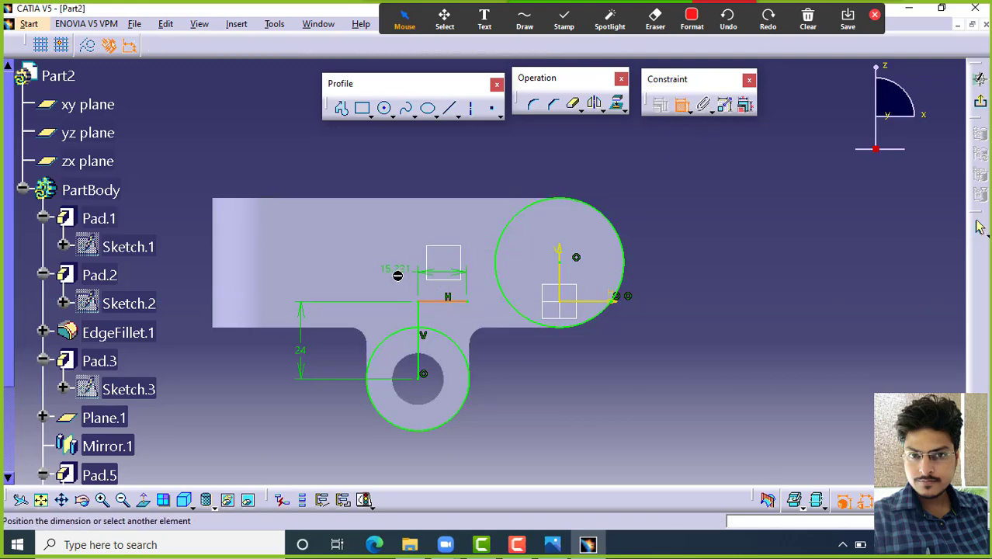
pyautogui.click(441, 212)
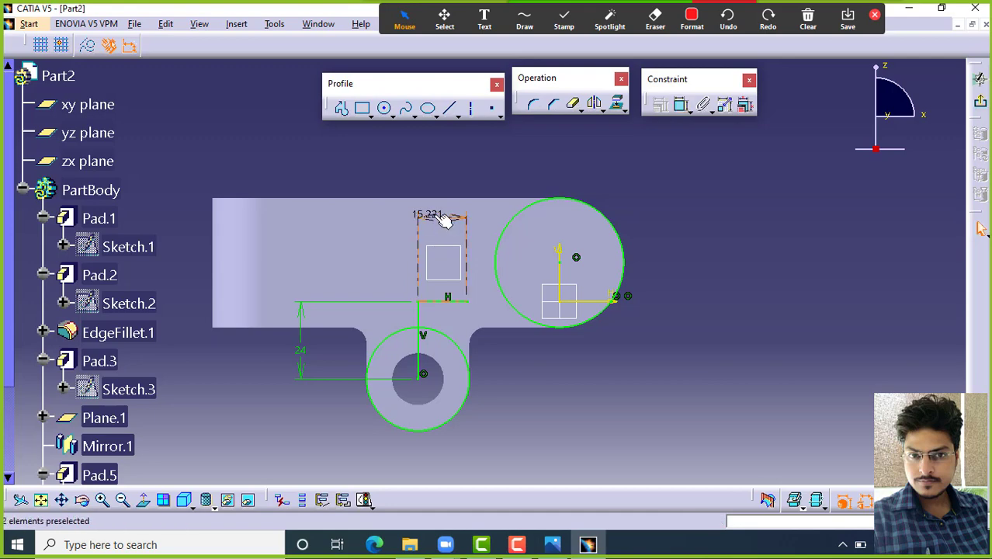
pyautogui.doubleClick(437, 215)
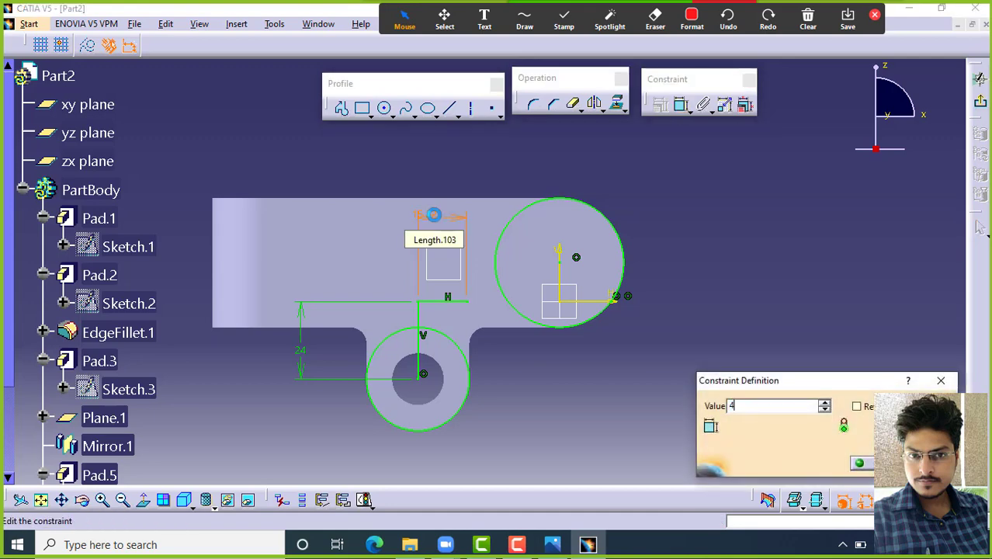
pyautogui.press('Return')
pyautogui.click(560, 358)
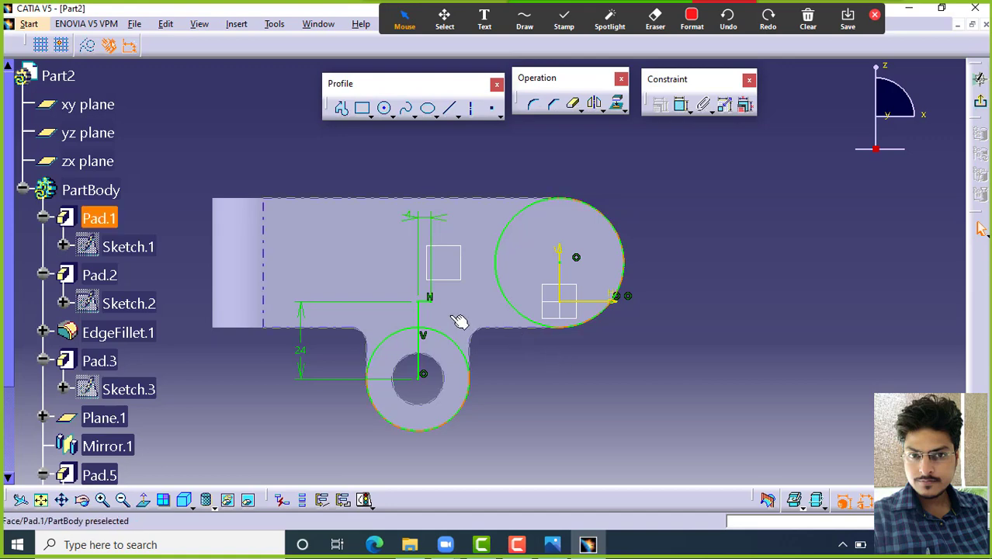
# Step: From the free end of the 4 mm line, draw a sloped line tangent to the large circle and a horizontal line reaching into that circle
pyautogui.click(449, 108)
pyautogui.click(431, 300)
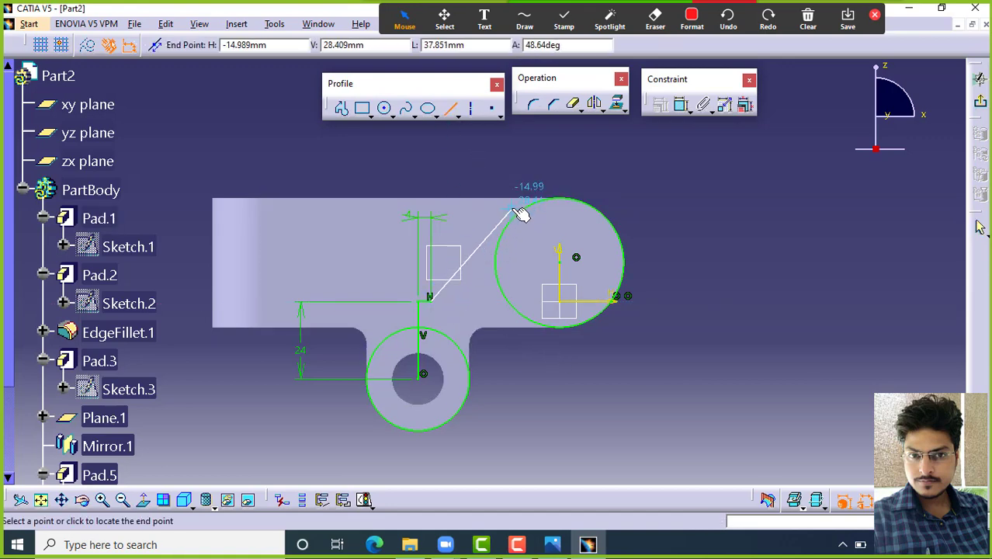
pyautogui.click(551, 182)
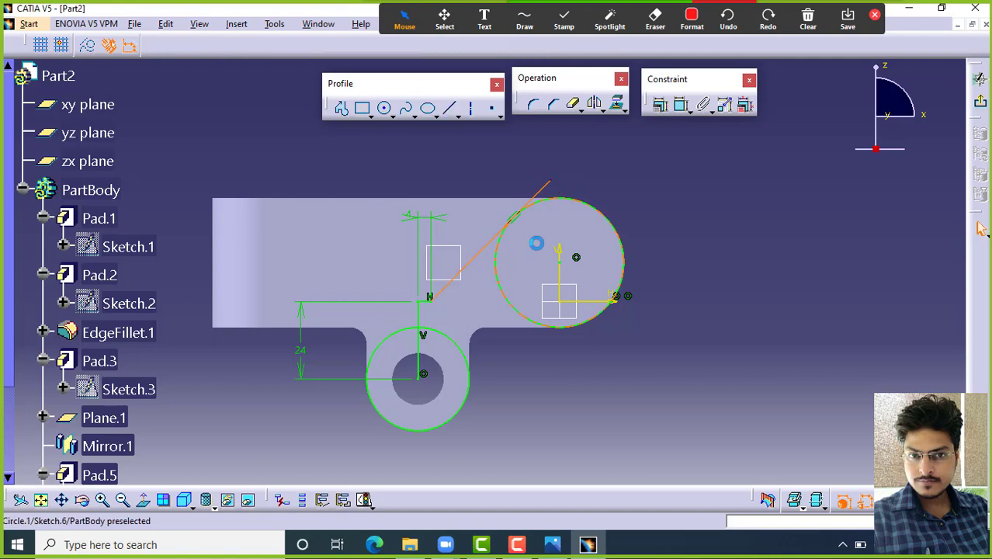
pyautogui.click(453, 110)
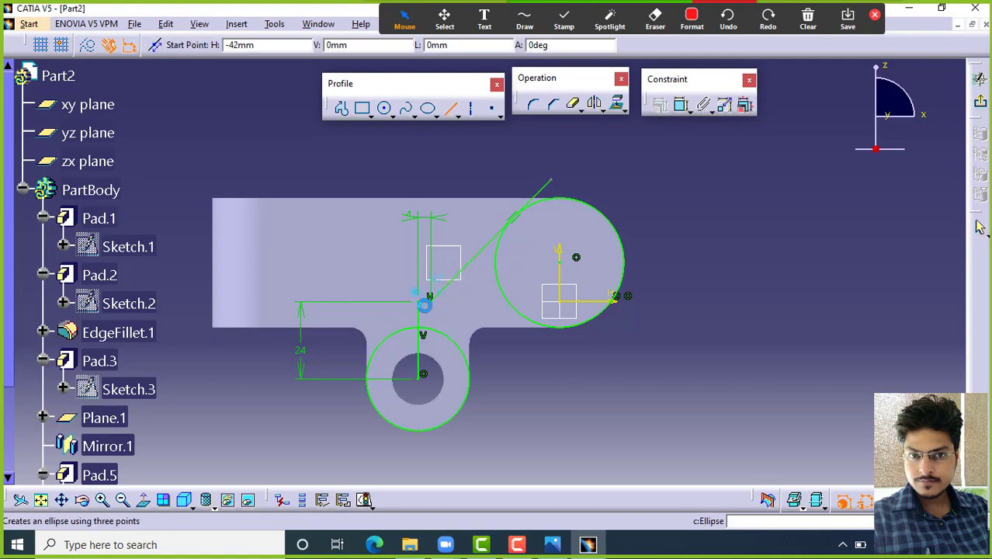
pyautogui.click(433, 300)
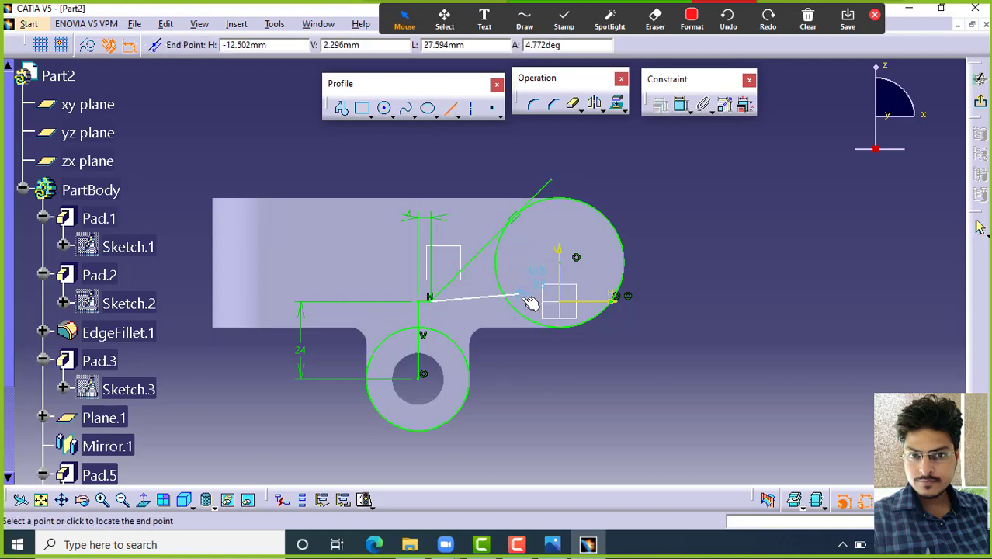
pyautogui.click(523, 301)
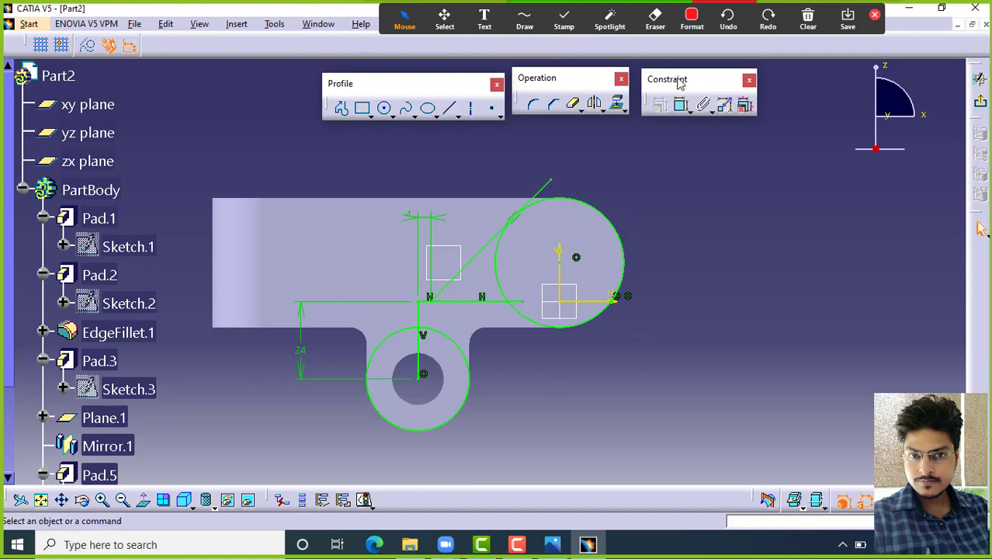
# Step: Quick Trim the sloped line's overhang, the large circle's outer arc and the horizontal line's end inside the circle
pyautogui.click(575, 106)
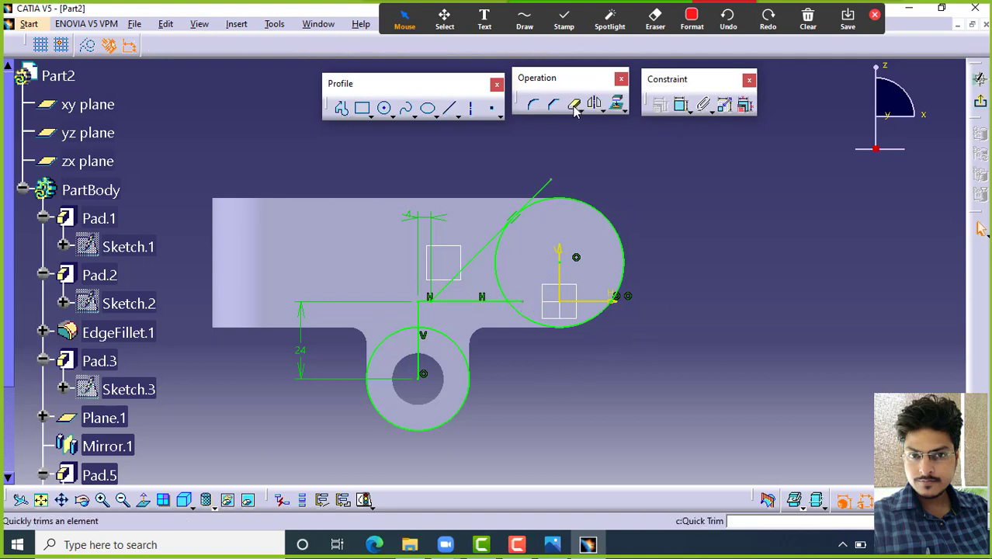
pyautogui.click(547, 186)
pyautogui.click(577, 204)
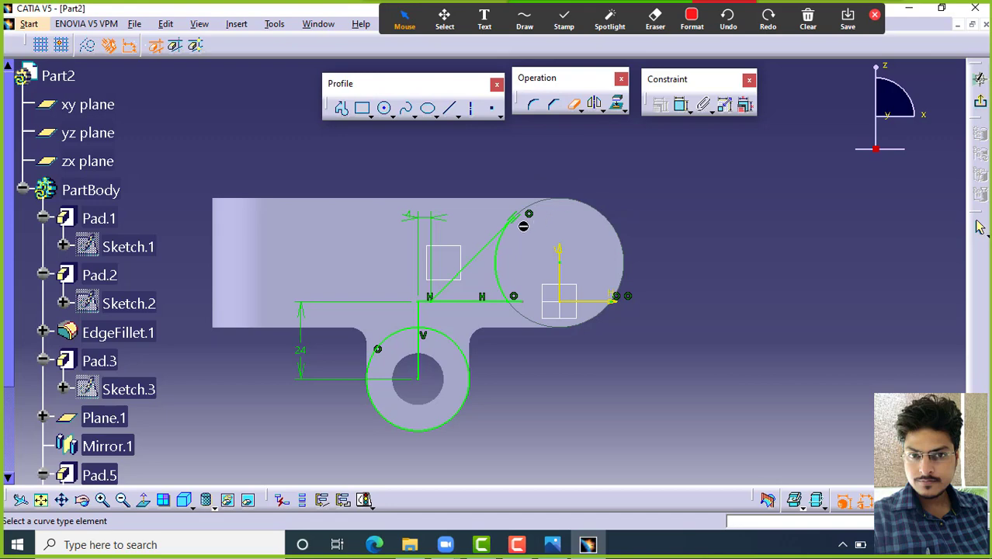
pyautogui.click(518, 297)
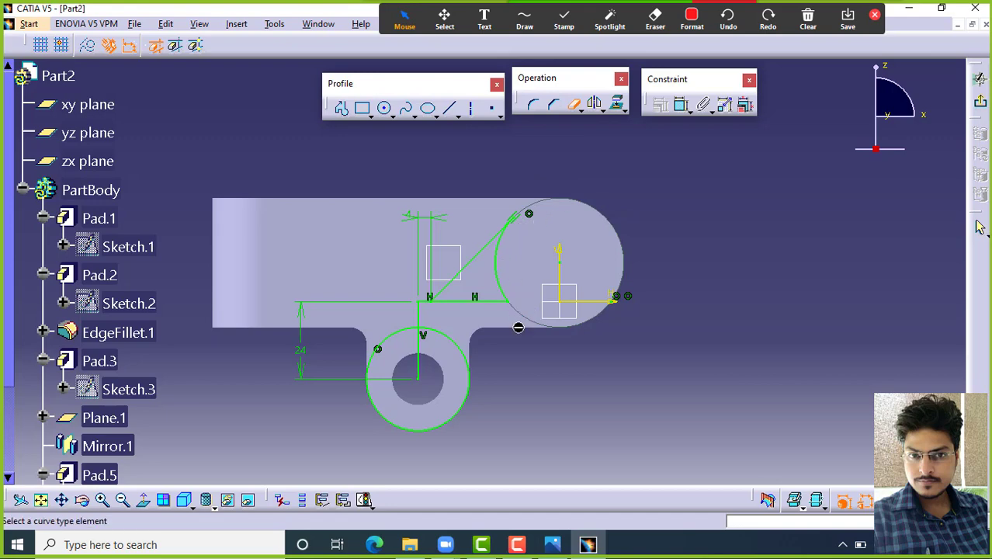
# Step: Trim away the 4 mm and 24 mm construction lines, converting their lengths into distances, and remove the lug circle
pyautogui.click(429, 304)
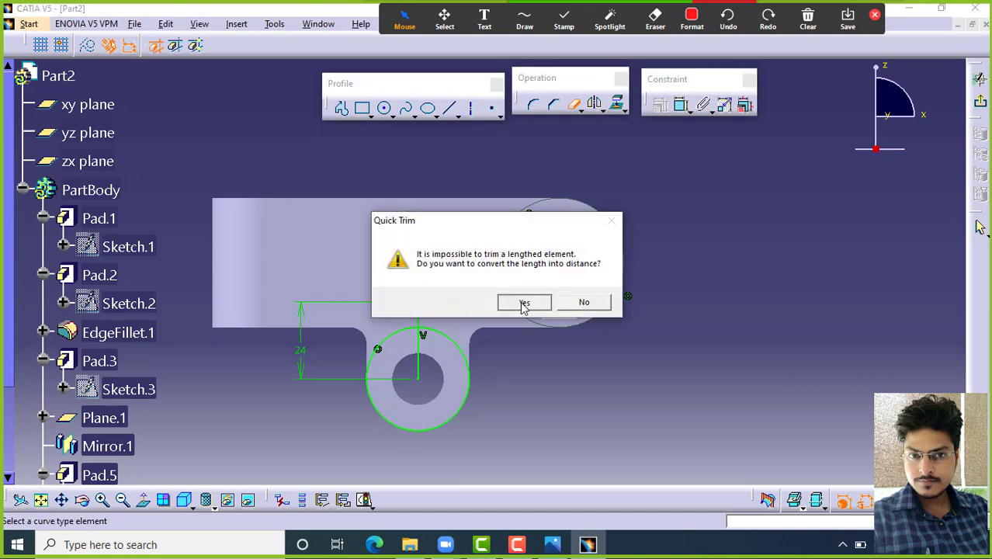
pyautogui.click(521, 302)
pyautogui.click(418, 328)
pyautogui.click(521, 301)
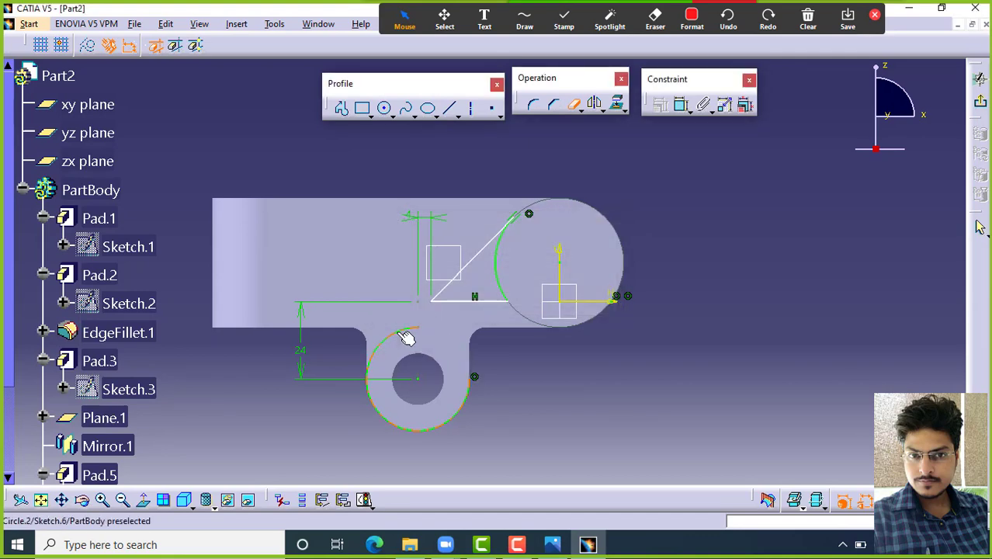
pyautogui.click(406, 337)
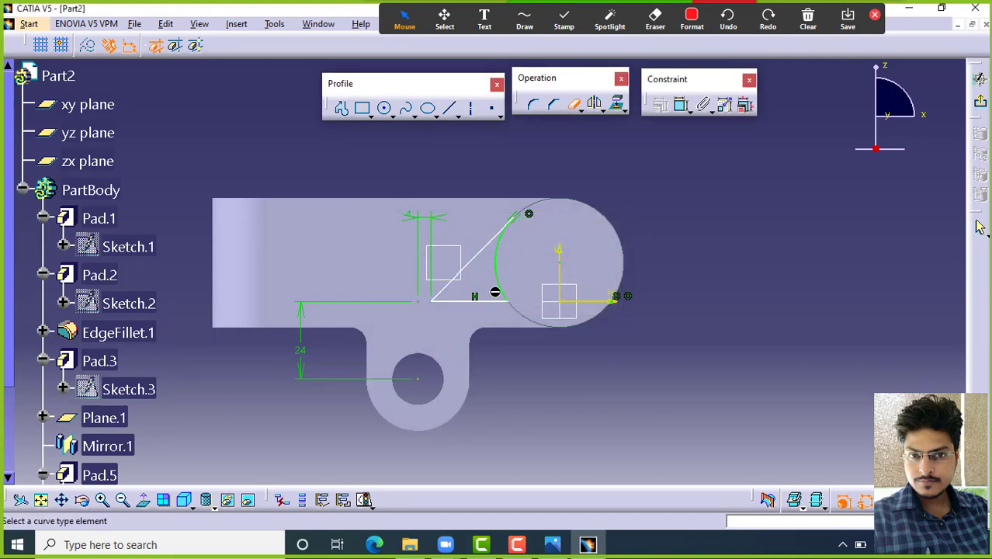
# Step: Check the web thickness on the drawing, leave the sketch and pad the closed sloped web profile 8 mm
pyautogui.moveTo(515, 246)
pyautogui.mouseDown(button='middle')
pyautogui.moveTo(534, 266)
pyautogui.moveTo(554, 331)
pyautogui.moveTo(555, 403)
pyautogui.mouseUp(button='middle')
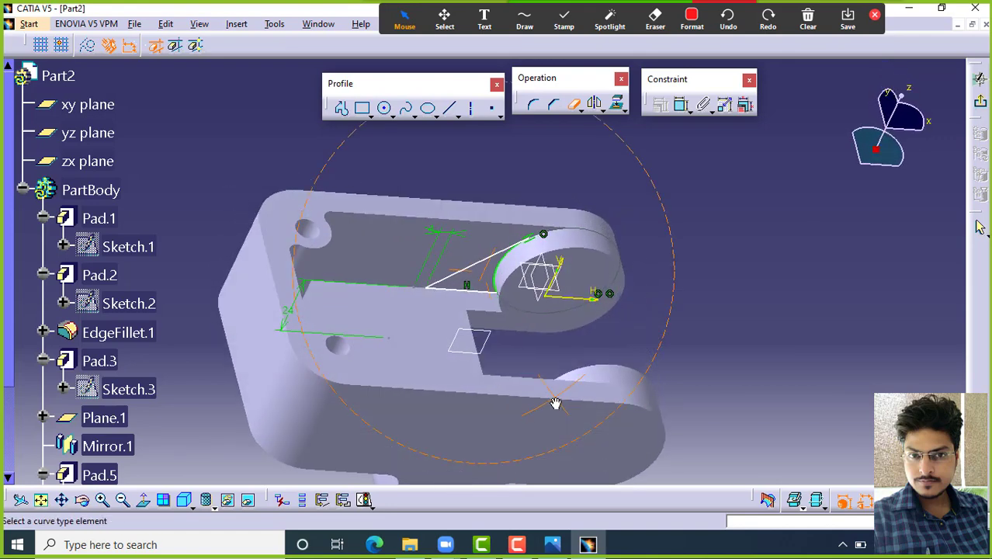
pyautogui.click(553, 546)
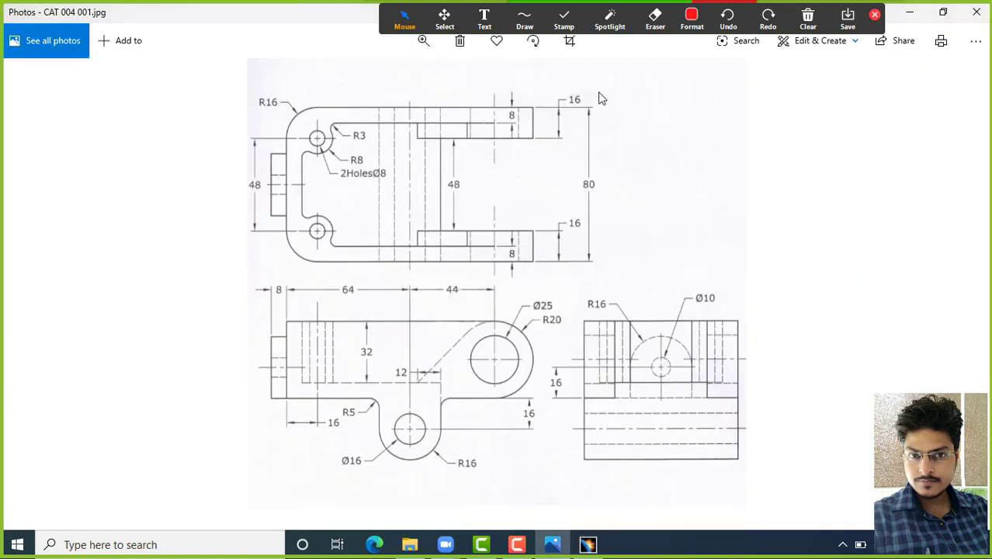
pyautogui.click(553, 545)
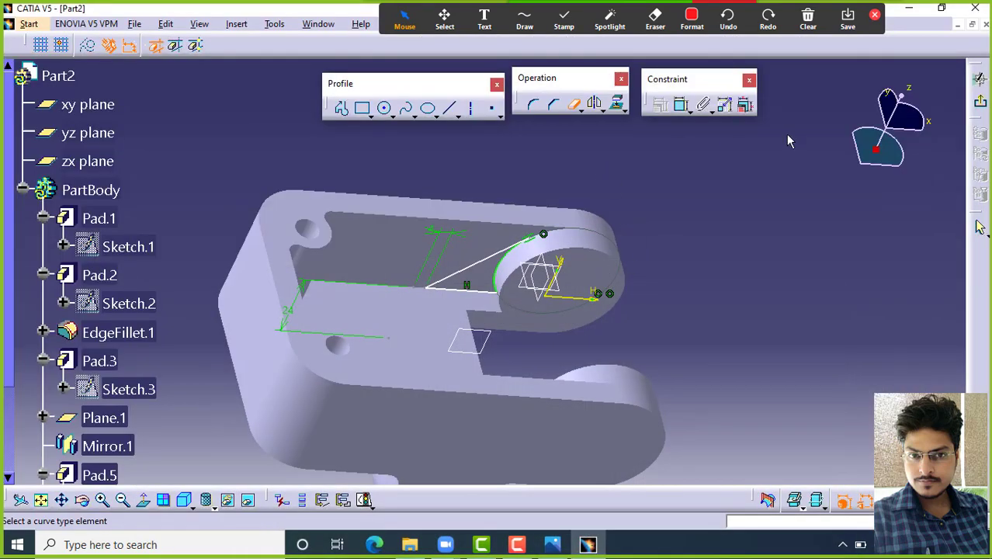
pyautogui.click(980, 79)
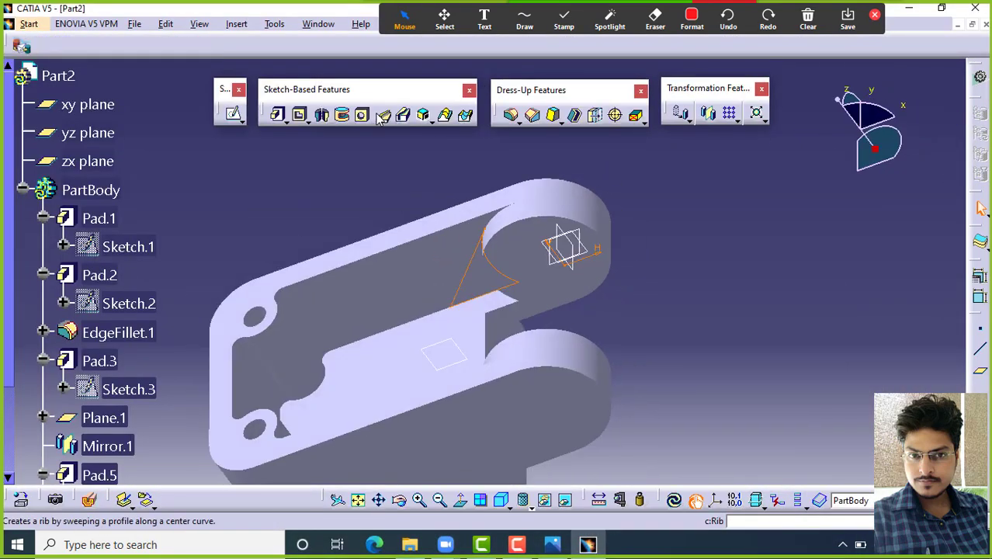
pyautogui.click(277, 114)
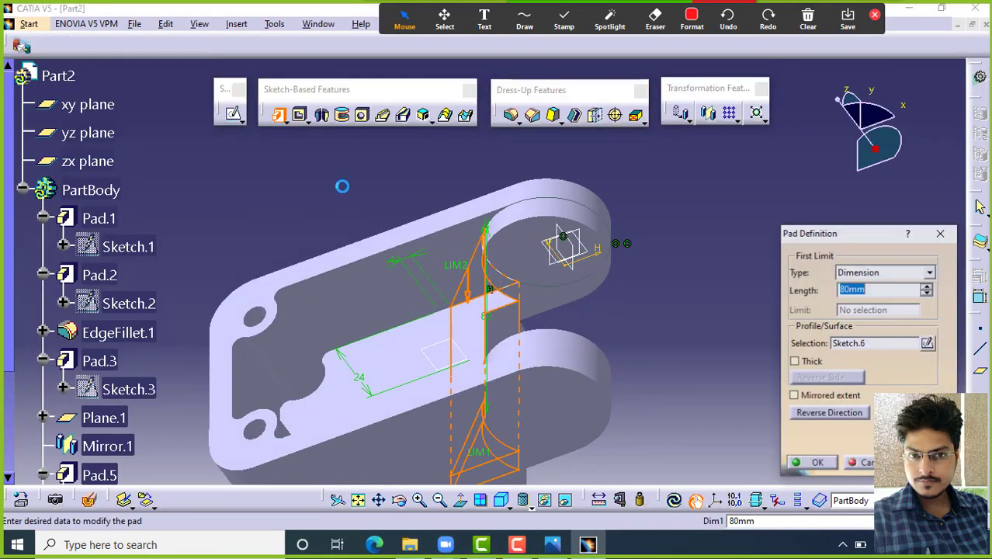
pyautogui.moveTo(429, 257); pyautogui.dragTo(467, 301, button='middle')
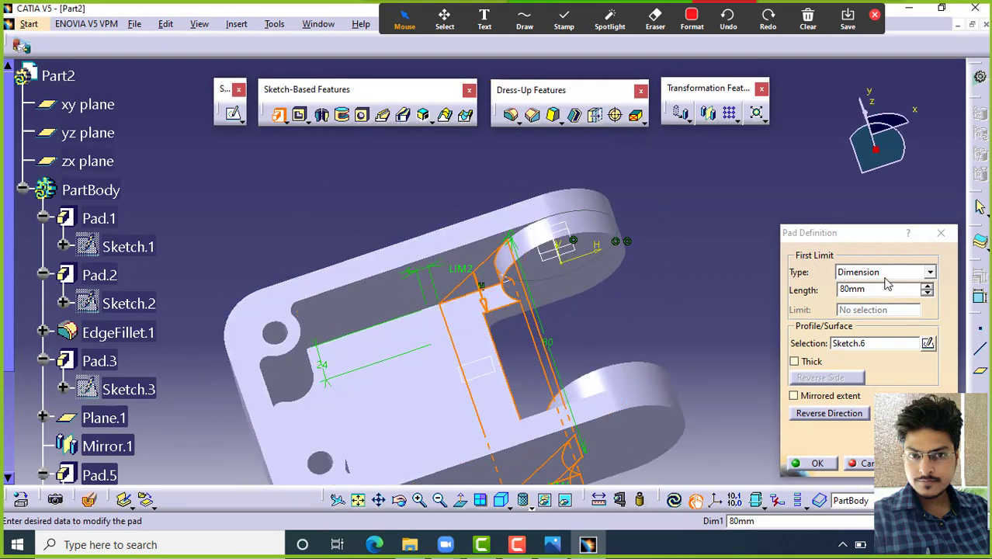
pyautogui.click(860, 289)
pyautogui.moveTo(860, 289); pyautogui.dragTo(792, 290)
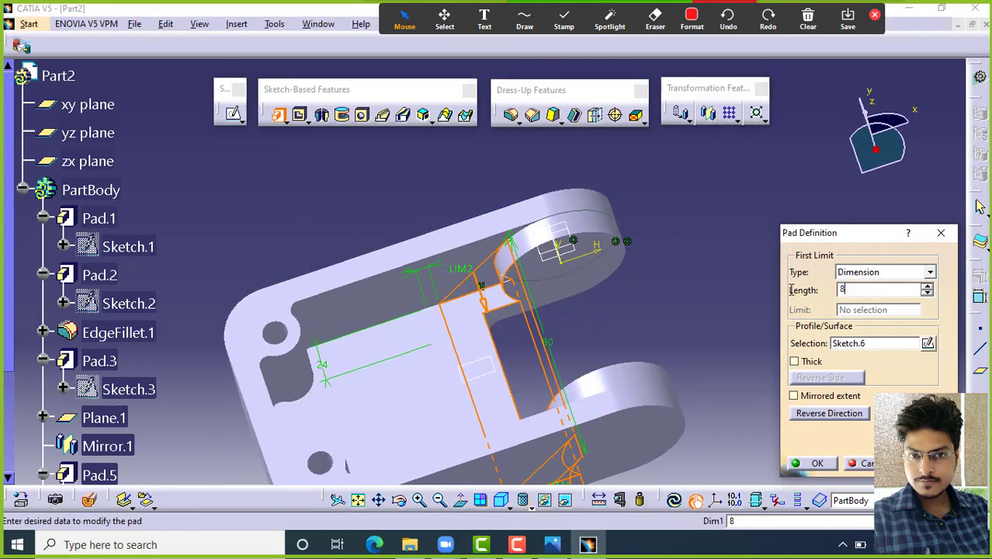
pyautogui.press('Return')
# Step: Mirror the sloped web pad about the mid-plane Plane.1 onto the opposite side wall
pyautogui.moveTo(476, 322); pyautogui.dragTo(488, 288, button='middle')
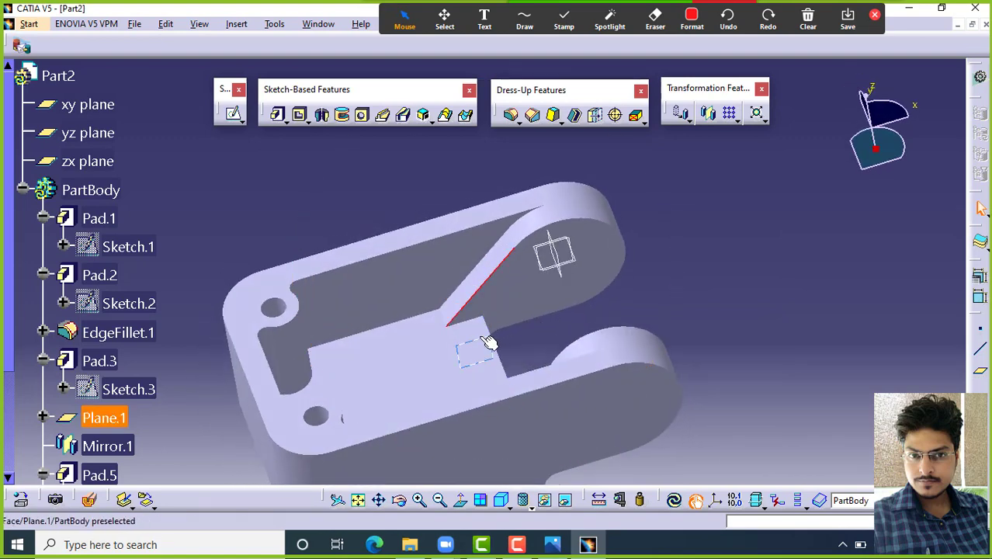
pyautogui.moveTo(482, 338); pyautogui.dragTo(521, 347, button='middle')
pyautogui.scroll(-5, 157, 376)
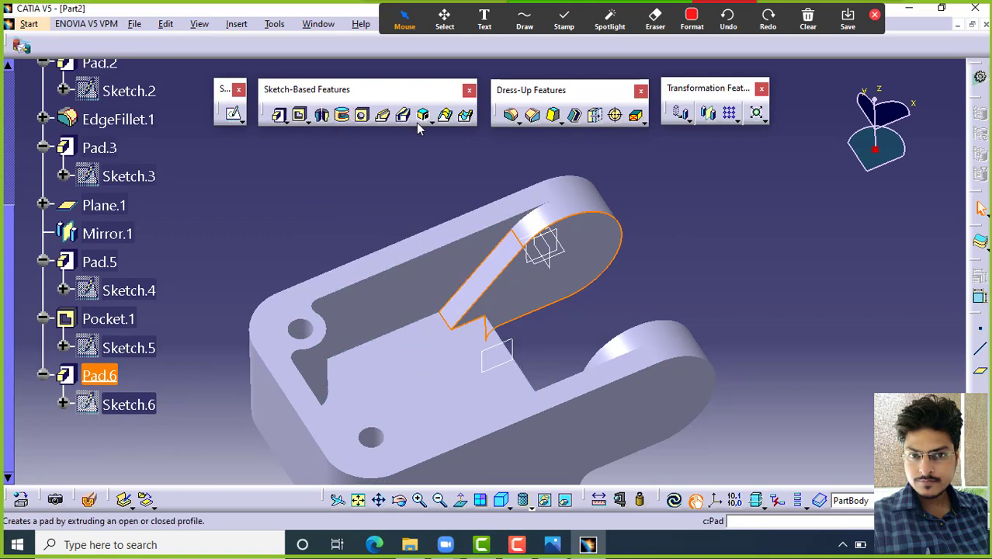
pyautogui.click(708, 114)
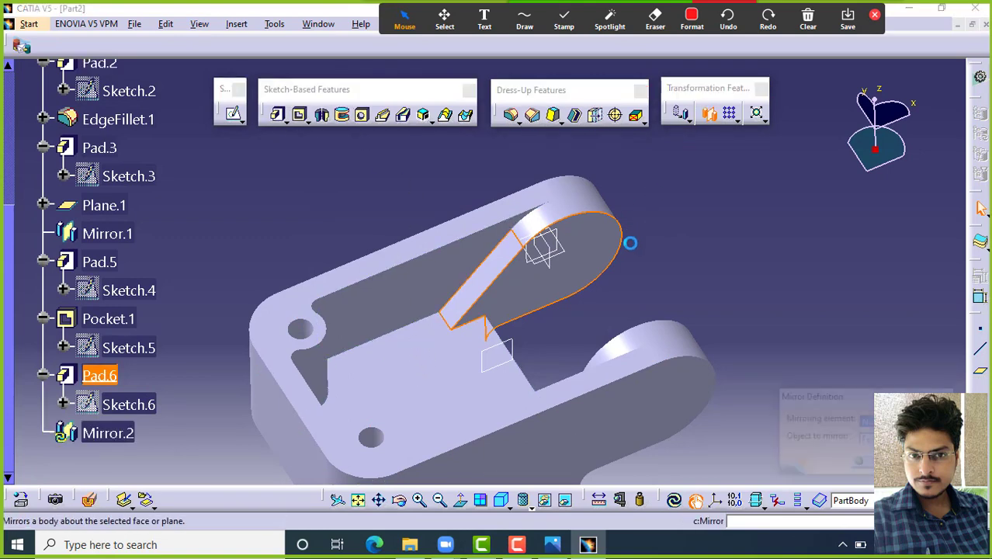
pyautogui.click(522, 353)
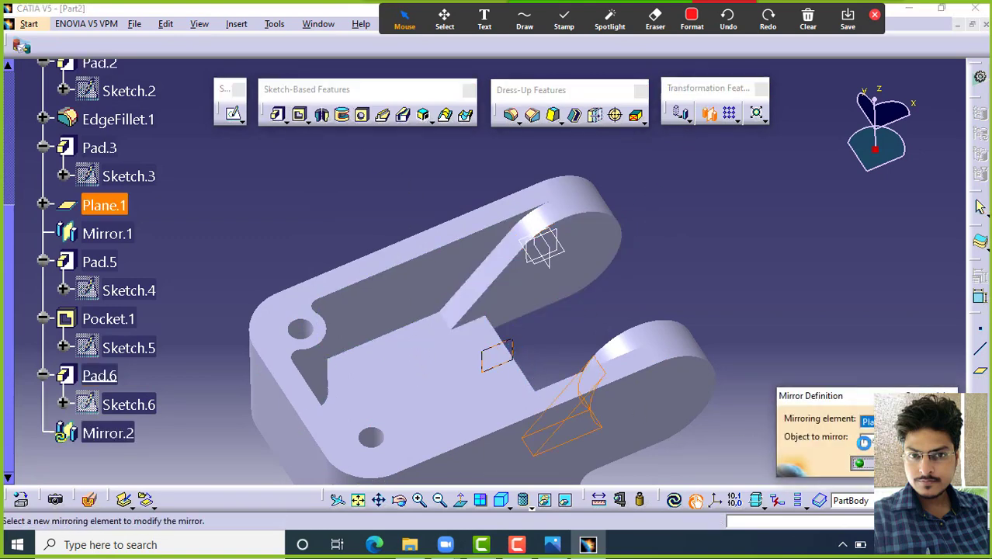
pyautogui.click(862, 462)
pyautogui.moveTo(494, 364); pyautogui.dragTo(405, 324, button='middle')
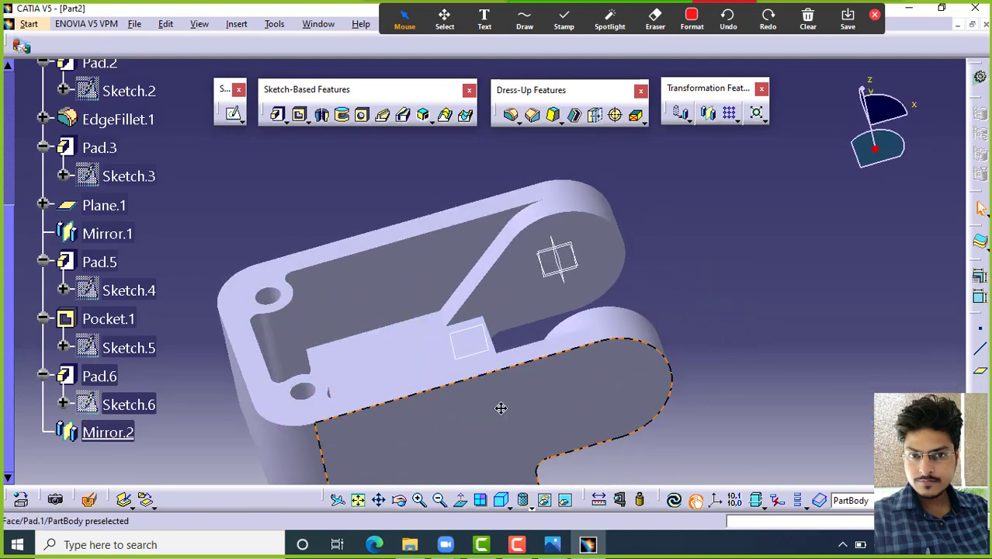
# Step: Start a sketch on the outer face of the side wall and draw a circle of about 7.6 mm radius inside its rounded end
pyautogui.moveTo(501, 407); pyautogui.dragTo(517, 371, button='middle')
pyautogui.click(516, 371)
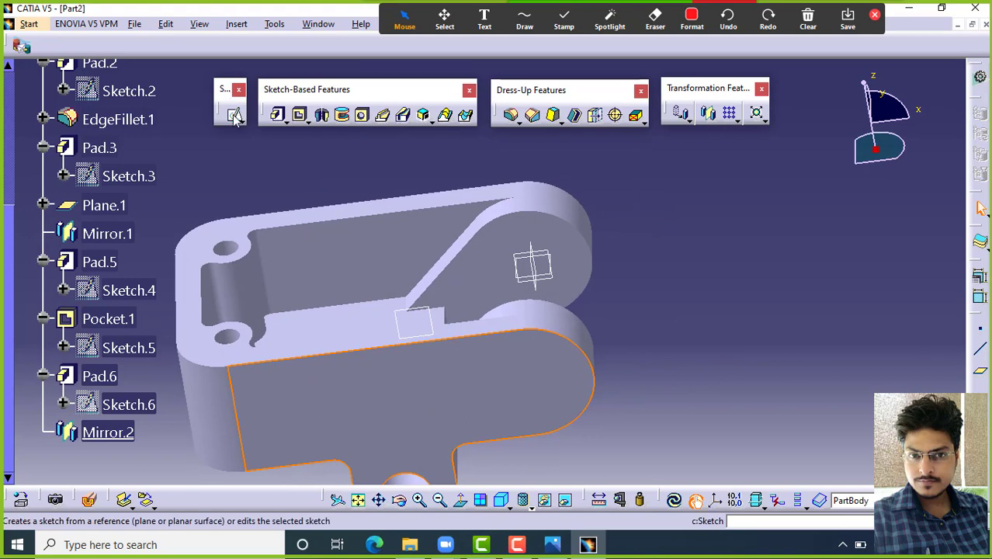
pyautogui.click(234, 116)
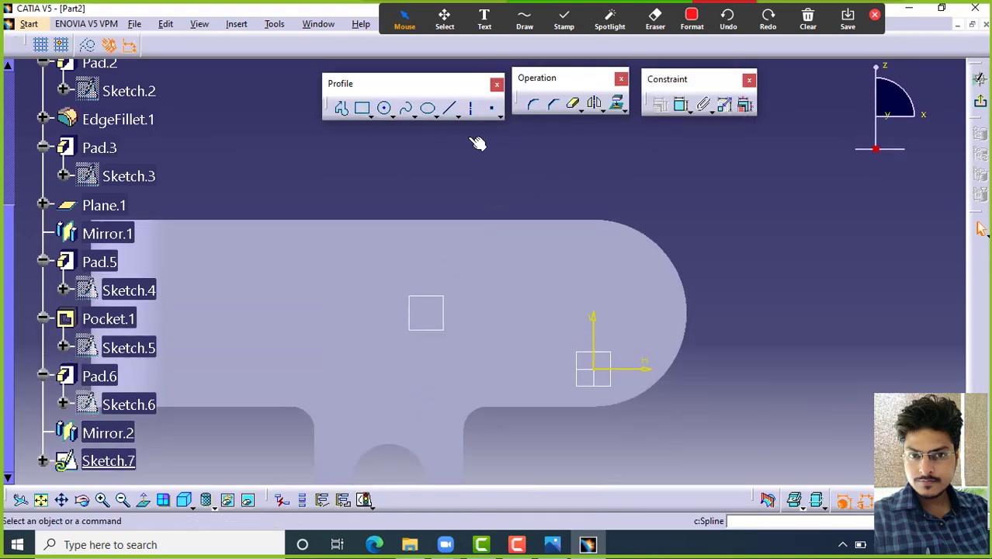
pyautogui.click(383, 108)
pyautogui.click(558, 293)
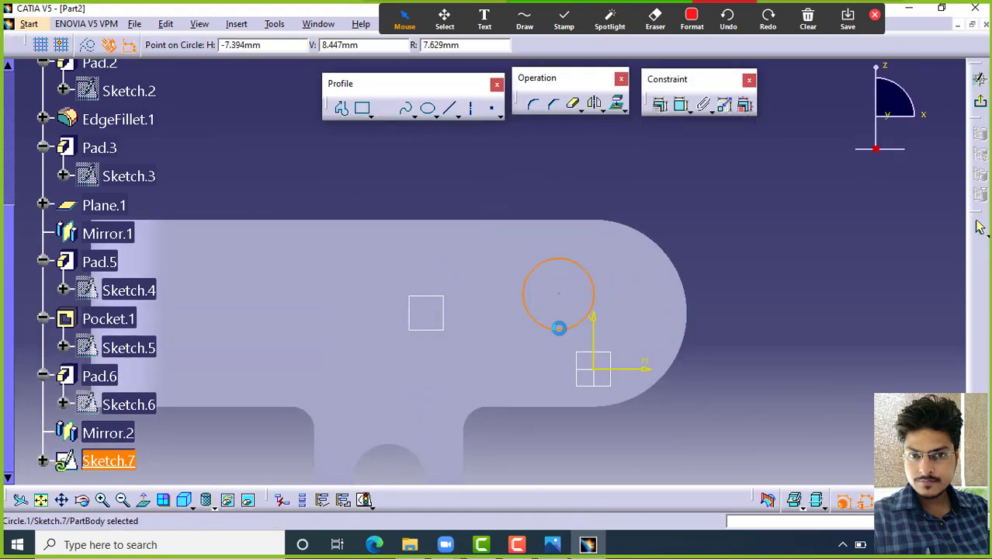
pyautogui.click(558, 328)
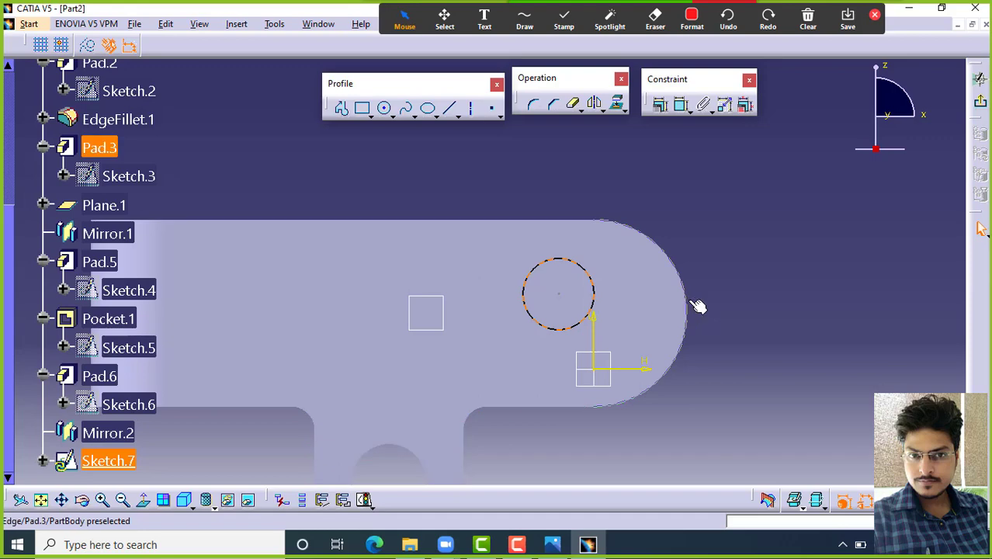
# Step: Make the circle concentric with the rounded end edge of the side wall
pyautogui.keyDown('ctrl'); pyautogui.click(698, 306); pyautogui.keyUp('ctrl')
pyautogui.click(660, 104)
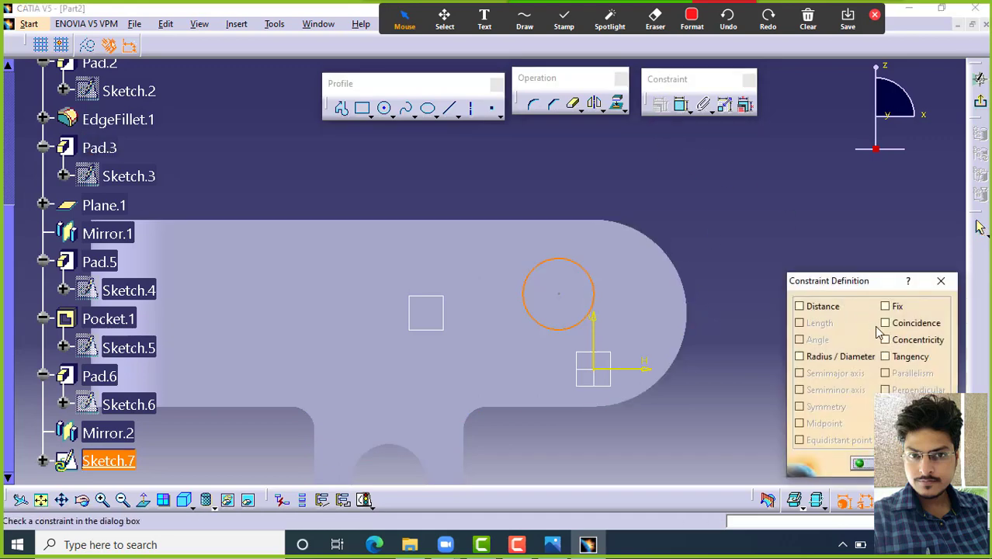
pyautogui.click(885, 340)
pyautogui.click(860, 463)
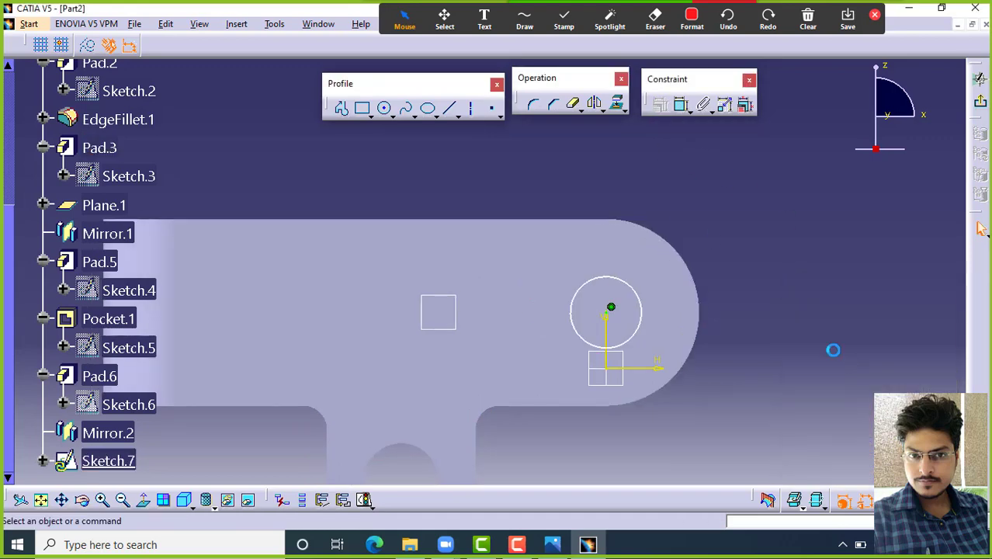
# Step: Check the large hole's size on the drawing, then dimension the circle as a diameter and set it to 25 mm
pyautogui.click(552, 545)
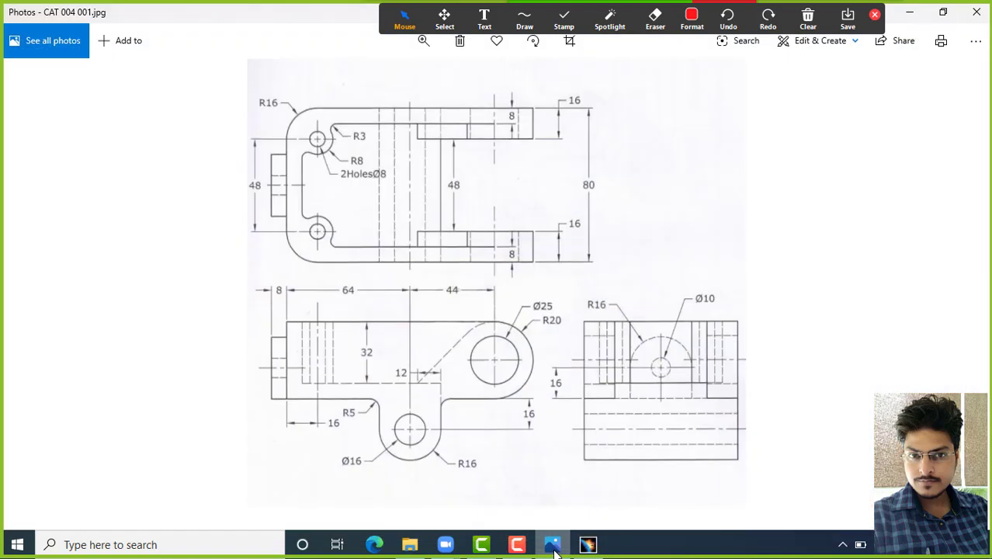
pyautogui.click(553, 546)
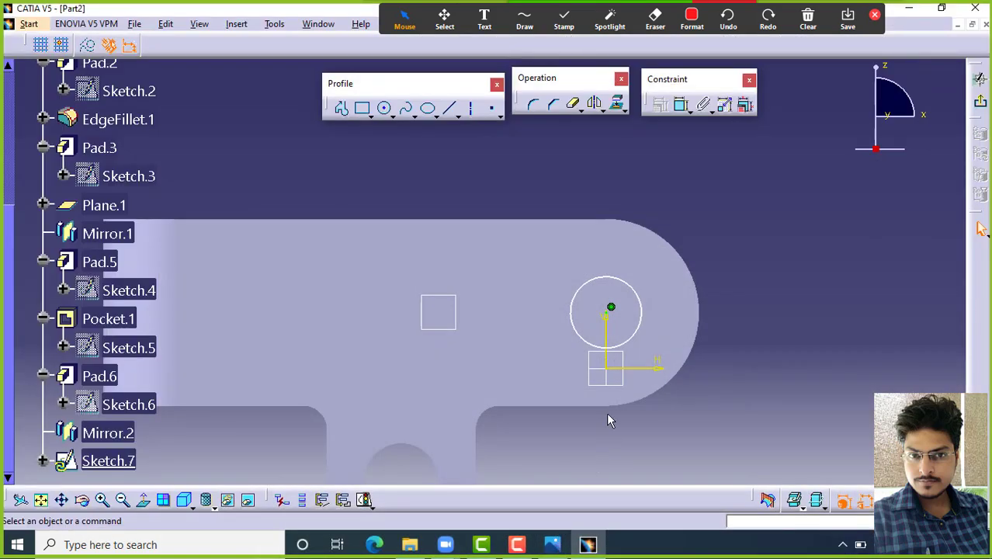
pyautogui.moveTo(665, 293); pyautogui.dragTo(686, 290, button='middle')
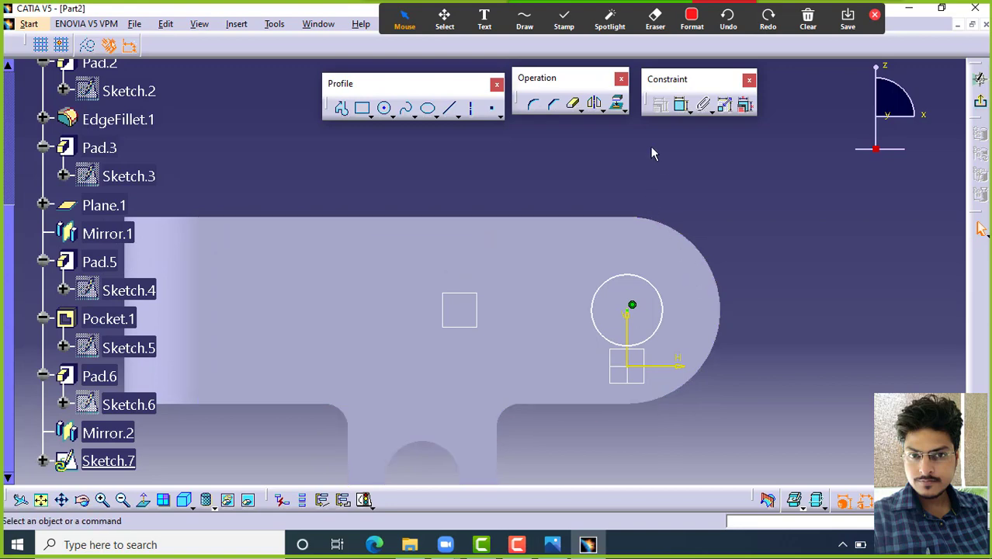
pyautogui.click(661, 107)
pyautogui.click(654, 284)
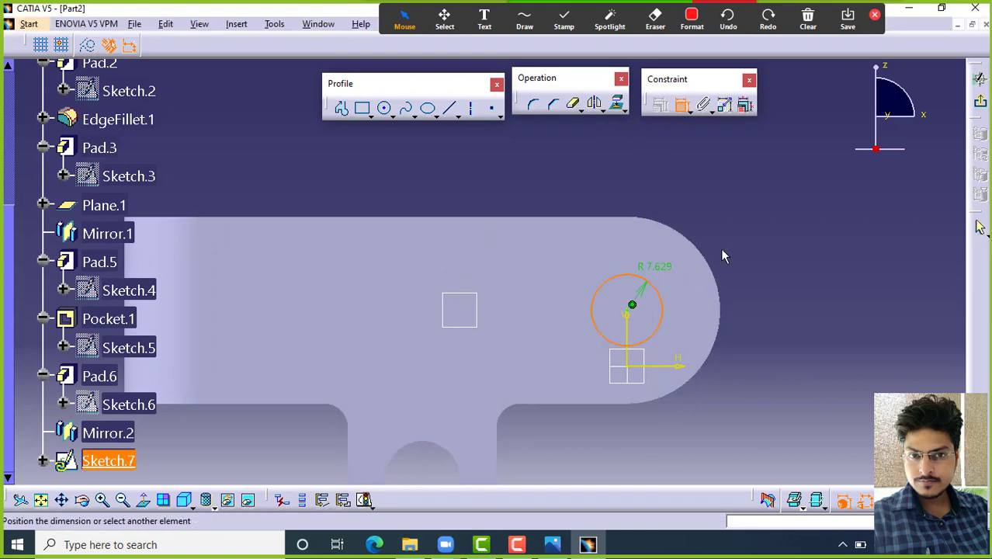
pyautogui.click(747, 244)
pyautogui.doubleClick(744, 242)
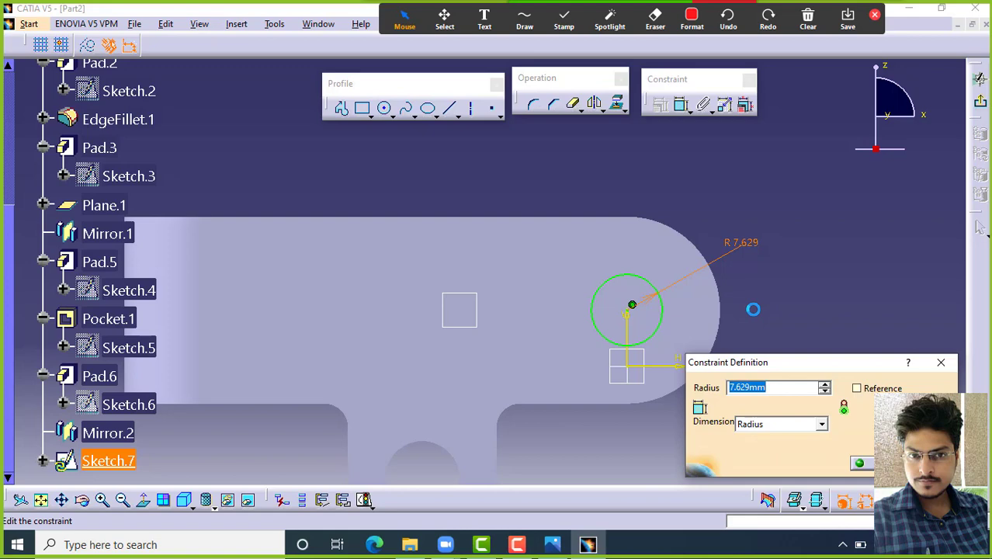
pyautogui.click(821, 424)
pyautogui.click(784, 451)
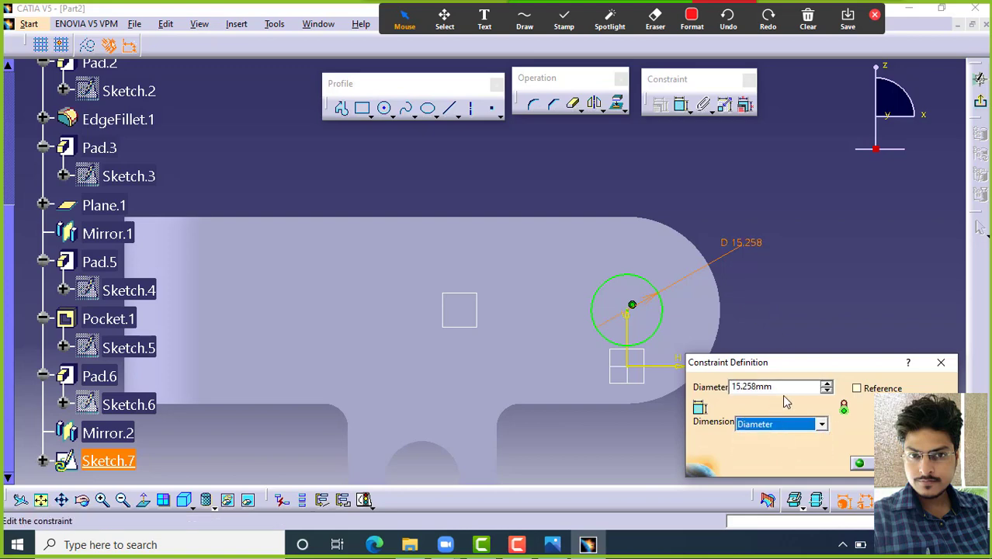
pyautogui.moveTo(782, 387); pyautogui.dragTo(671, 386)
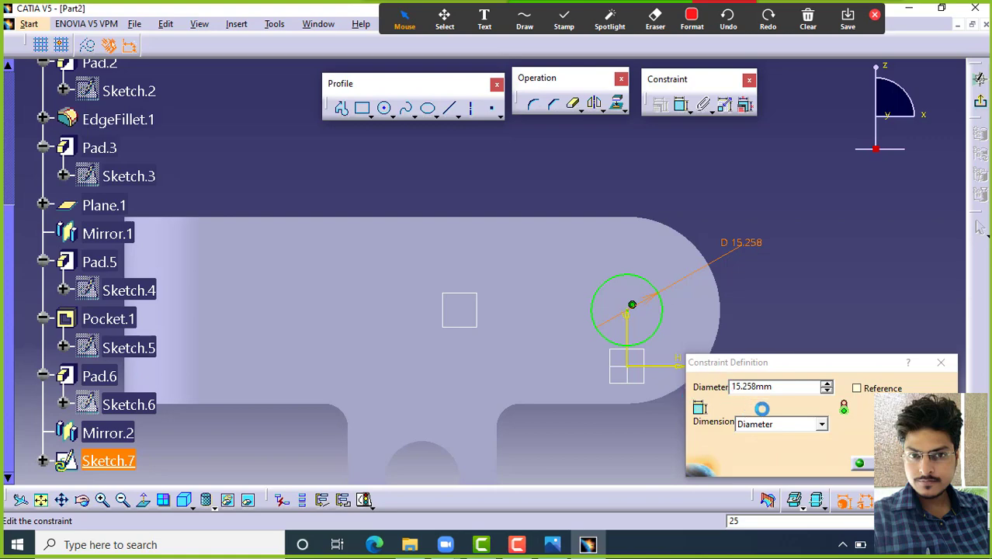
pyautogui.click(518, 304)
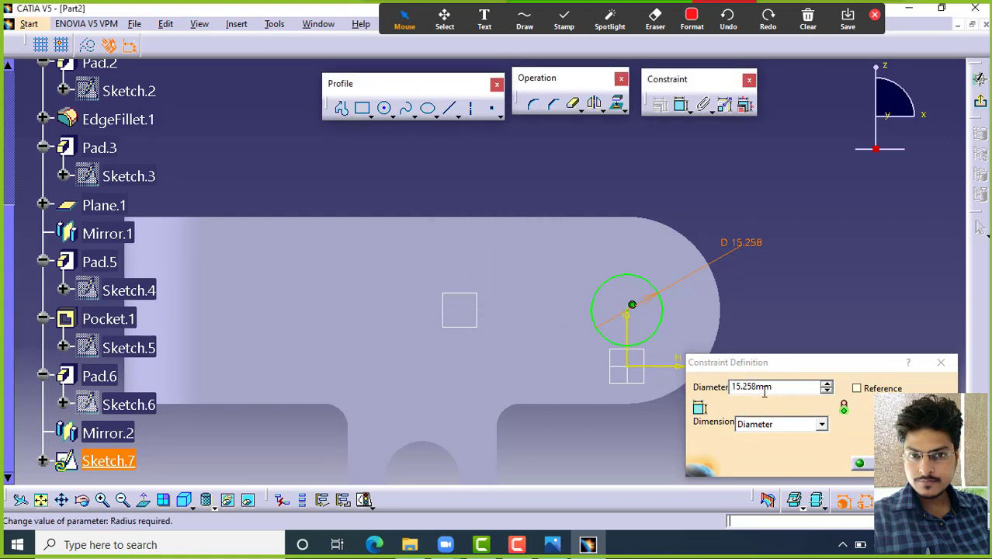
pyautogui.moveTo(784, 385); pyautogui.dragTo(679, 382)
pyautogui.write('25')
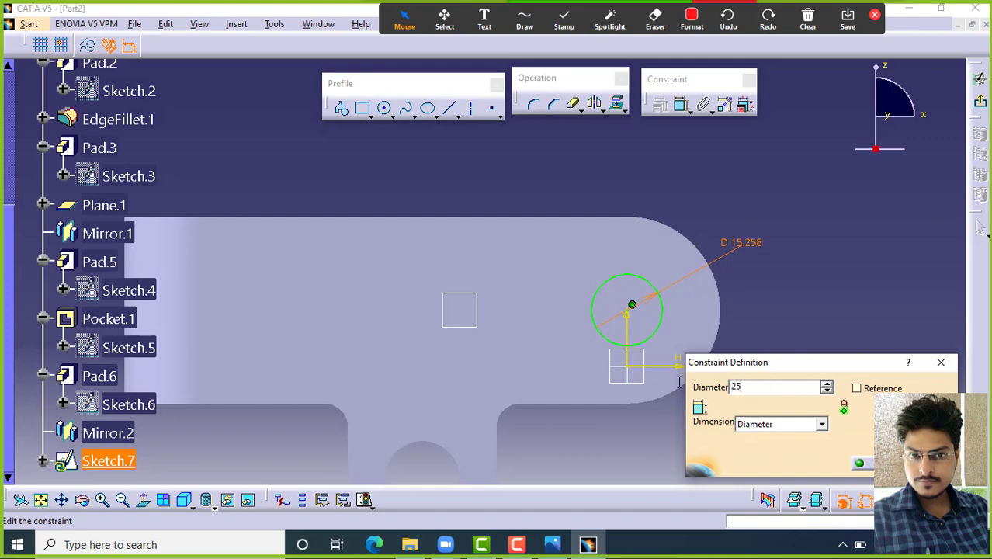
pyautogui.press('Return')
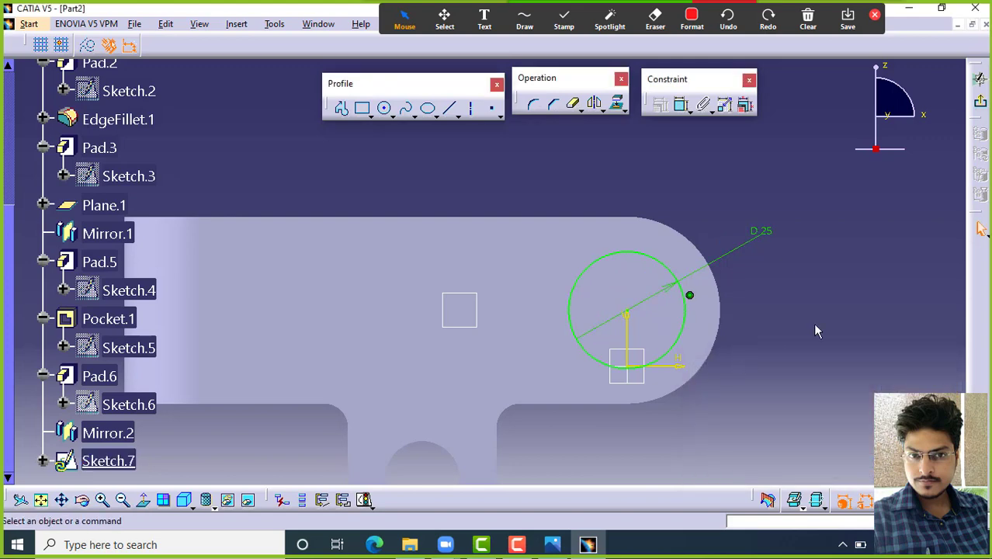
# Step: Leave the sketch and pocket the 25 mm circle 95 mm deep through both side walls
pyautogui.click(980, 101)
pyautogui.moveTo(736, 226)
pyautogui.mouseDown(button='middle')
pyautogui.moveTo(665, 305)
pyautogui.moveTo(678, 330)
pyautogui.mouseUp(button='middle')
pyautogui.click(301, 115)
pyautogui.moveTo(720, 230); pyautogui.dragTo(626, 288, button='middle')
pyautogui.click(927, 287)
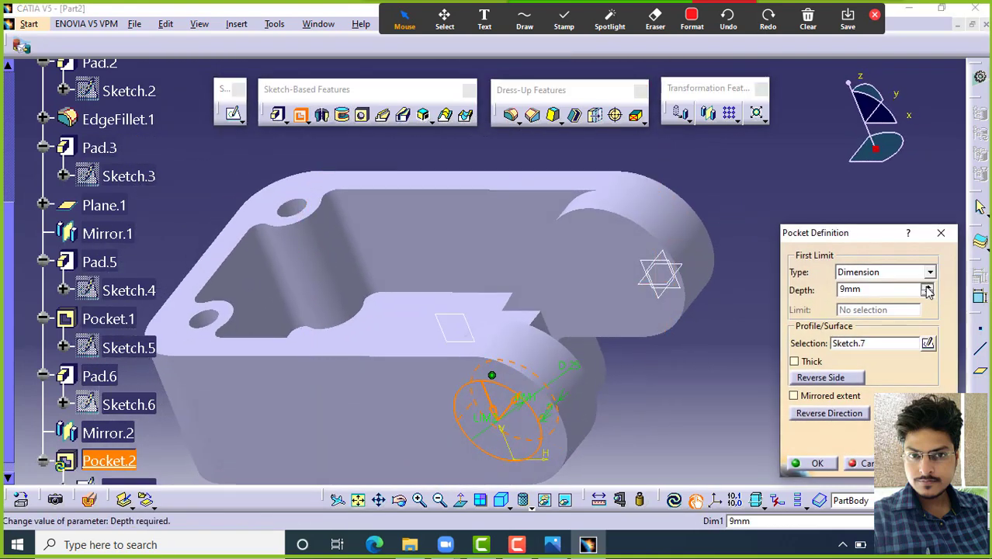
pyautogui.moveTo(927, 289); pyautogui.dragTo(927, 290)
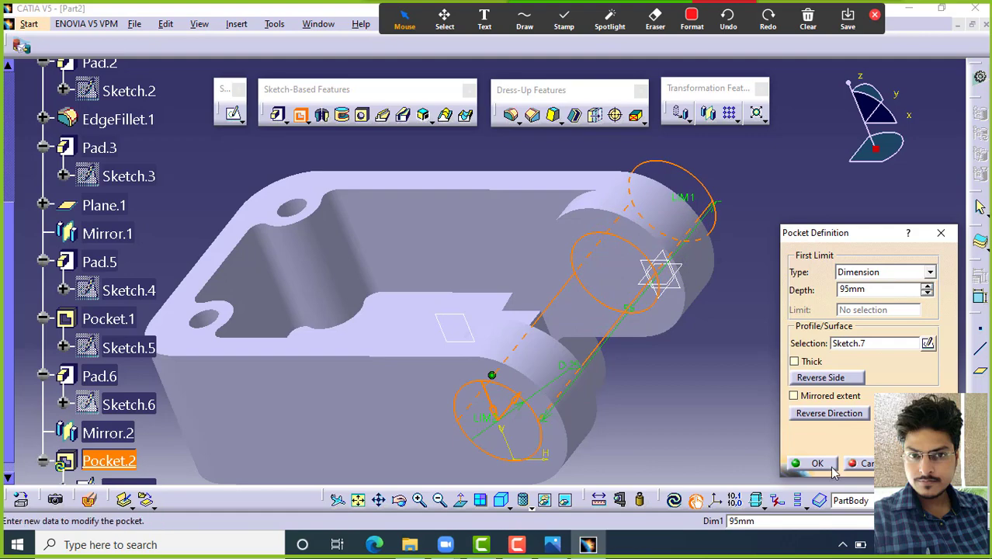
pyautogui.click(817, 464)
# Step: Examine the bracket's closed end face and the drawing's R16 boss with the Ø10 hole, including its 8 mm projection and 16 mm height
pyautogui.moveTo(538, 370); pyautogui.dragTo(572, 315, button='middle')
pyautogui.moveTo(497, 346); pyautogui.dragTo(737, 237, button='middle')
pyautogui.moveTo(583, 270)
pyautogui.mouseDown(button='middle')
pyautogui.moveTo(721, 243)
pyautogui.moveTo(572, 277)
pyautogui.mouseUp(button='middle')
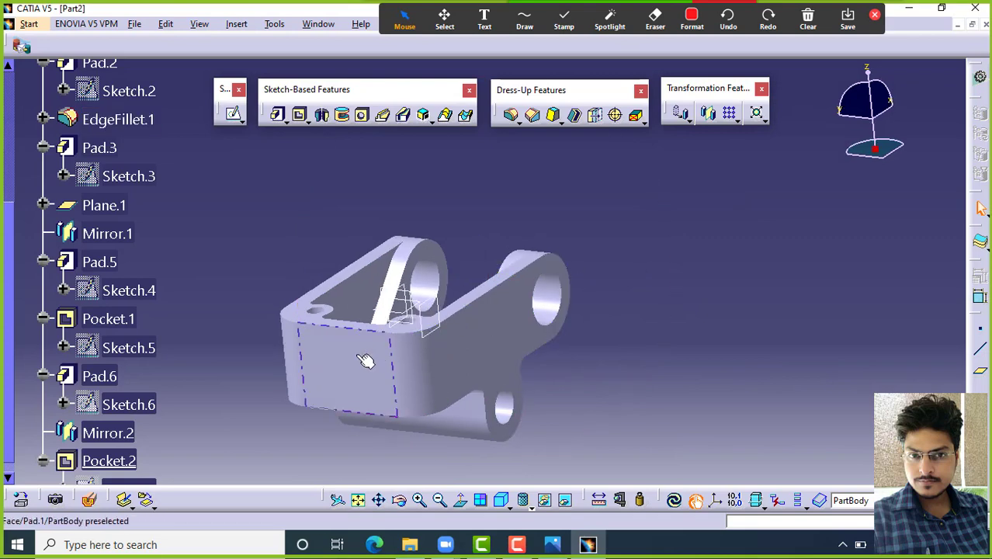
pyautogui.click(554, 545)
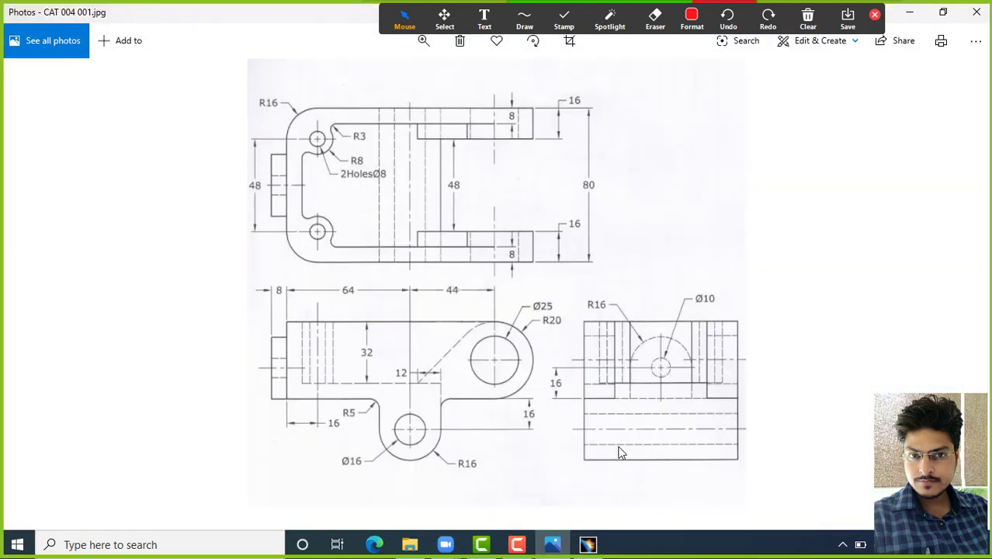
pyautogui.press('ctrl')
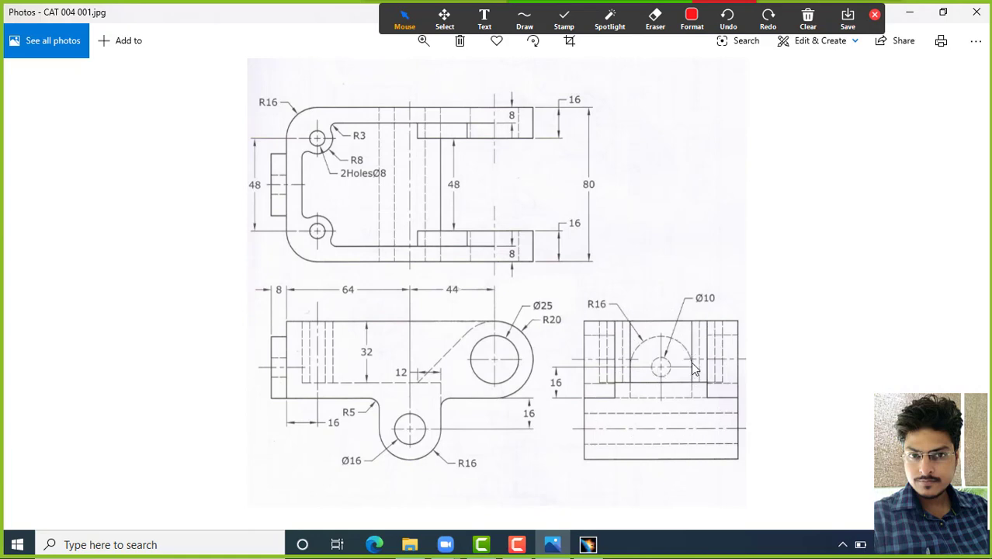
pyautogui.click(588, 545)
pyautogui.moveTo(403, 378); pyautogui.dragTo(506, 327, button='middle')
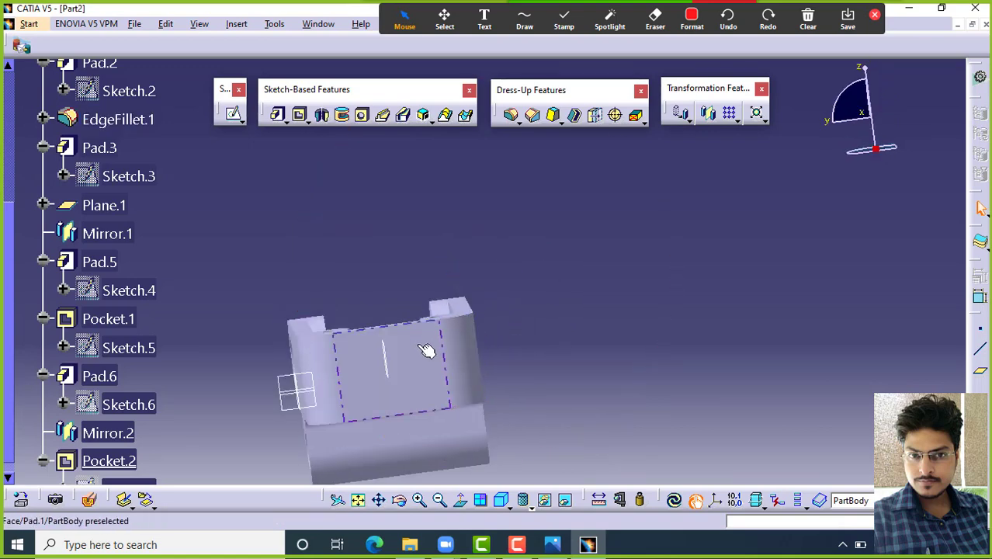
pyautogui.click(588, 544)
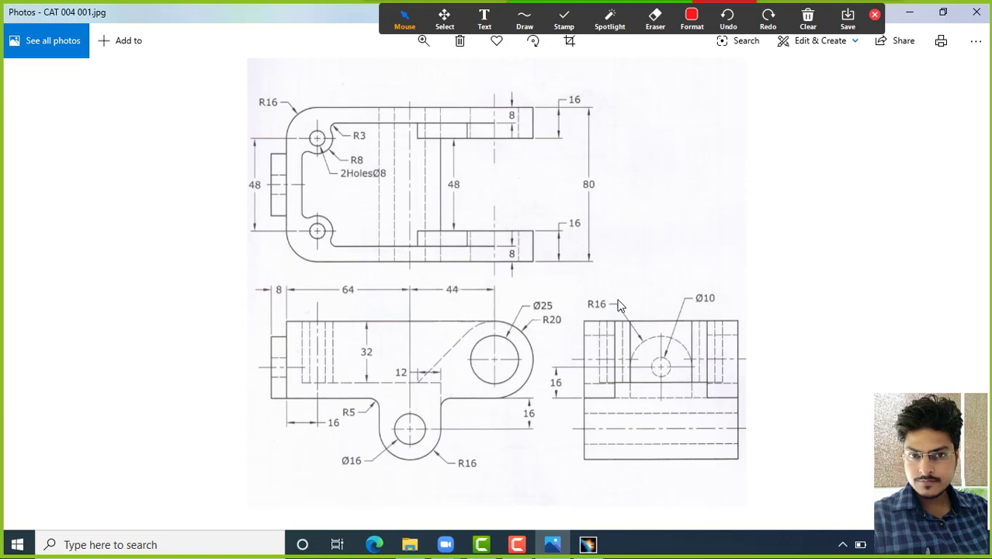
pyautogui.click(561, 542)
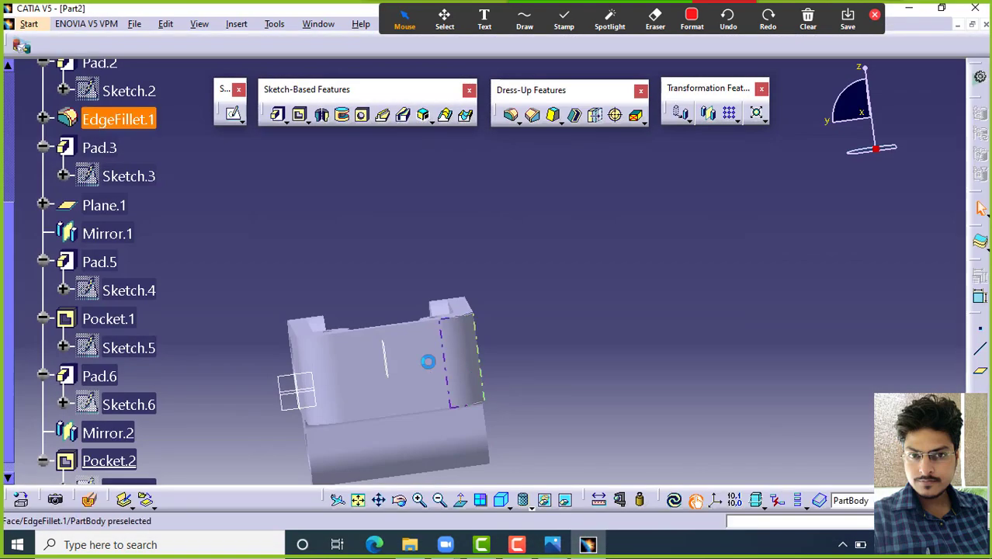
# Step: Start a sketch on the bracket's closed end face, draw a circle centred on the mid-plane and set its diameter to 32 mm
pyautogui.moveTo(469, 362); pyautogui.dragTo(394, 377, button='middle')
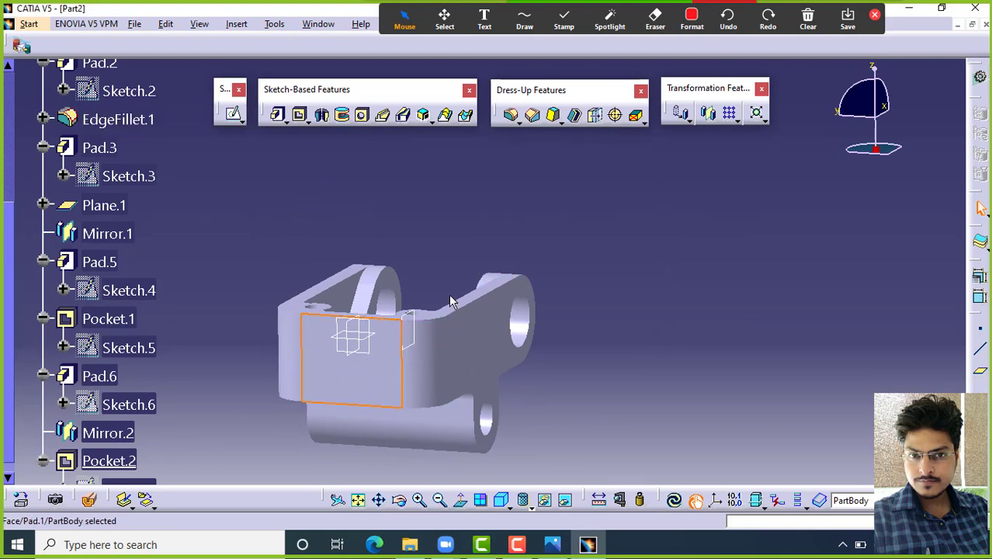
pyautogui.click(231, 113)
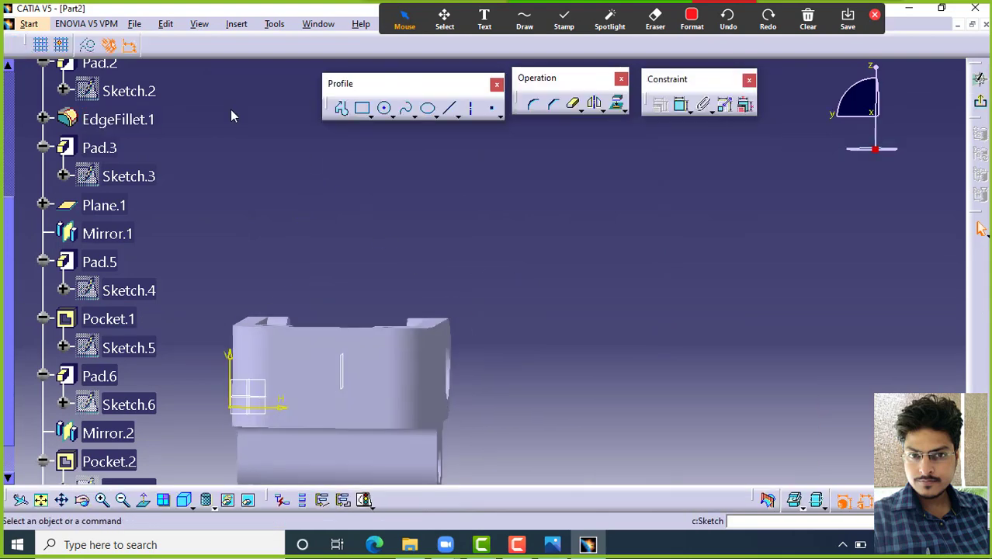
pyautogui.moveTo(399, 291); pyautogui.dragTo(532, 224, button='middle')
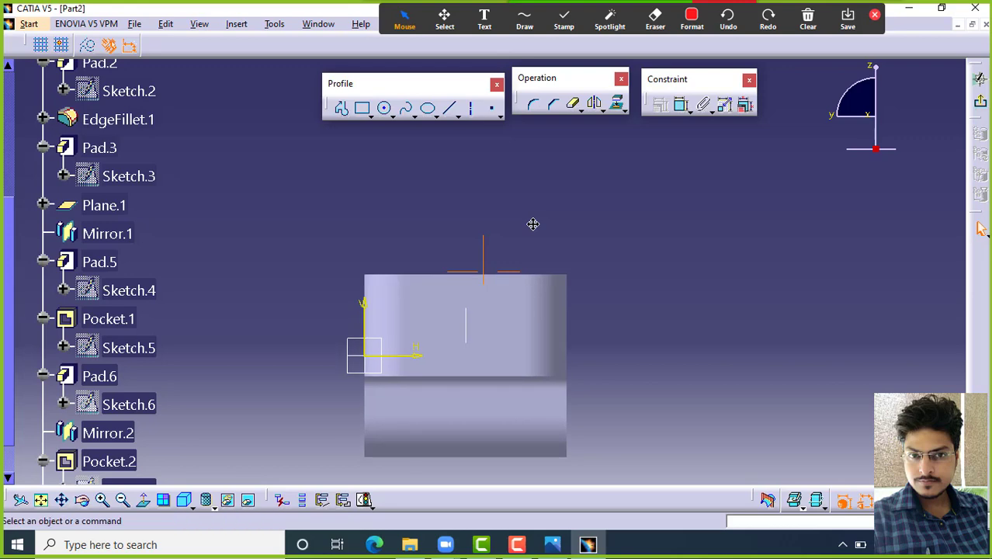
pyautogui.click(384, 107)
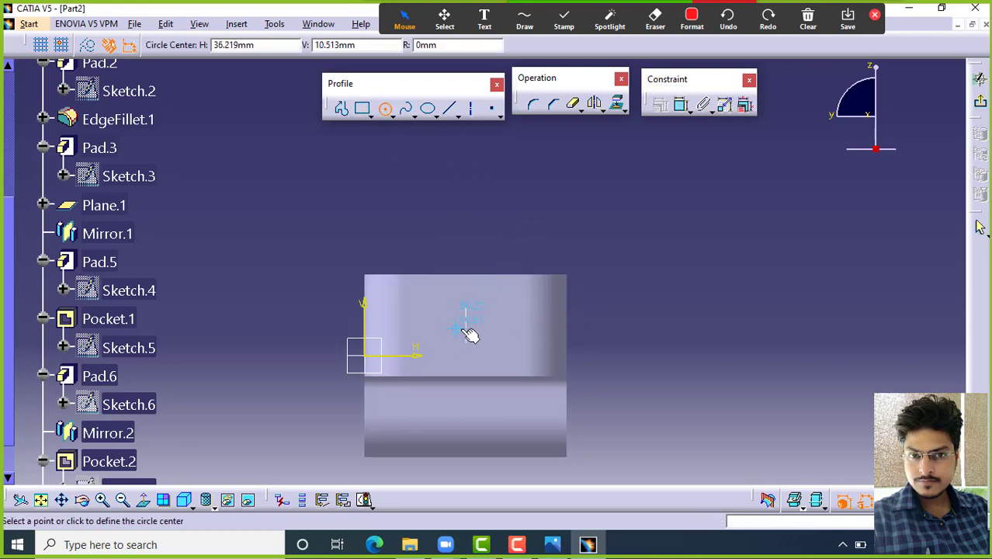
pyautogui.click(467, 327)
pyautogui.click(483, 355)
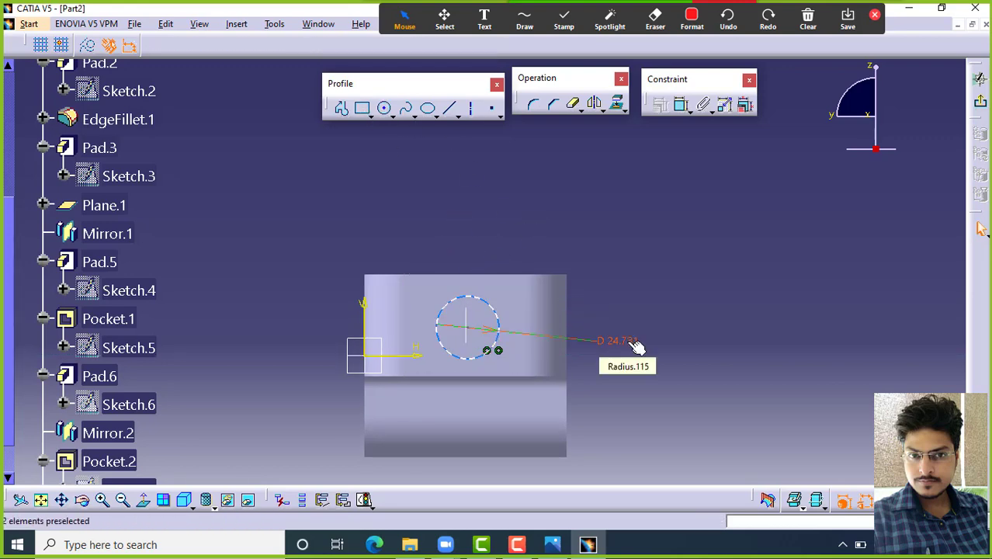
pyautogui.doubleClick(631, 341)
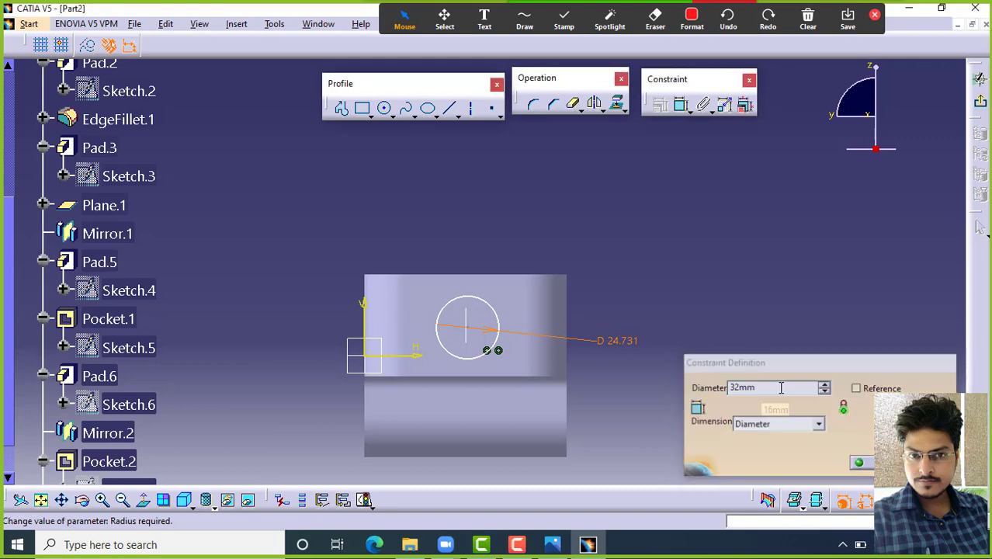
# Step: Draw a second circle concentric with the 32 mm circle and set its diameter to 10 mm
pyautogui.press('Return')
pyautogui.click(389, 112)
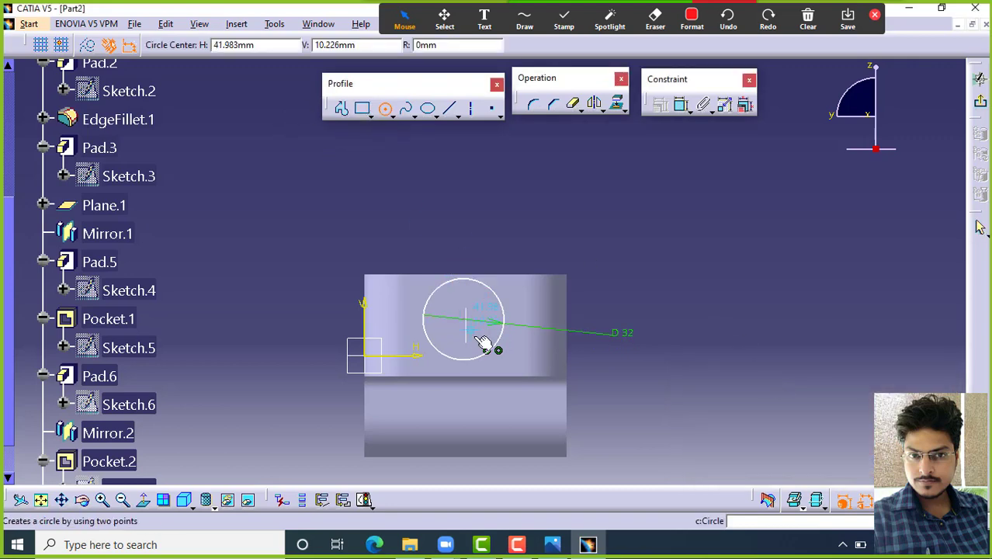
pyautogui.click(482, 327)
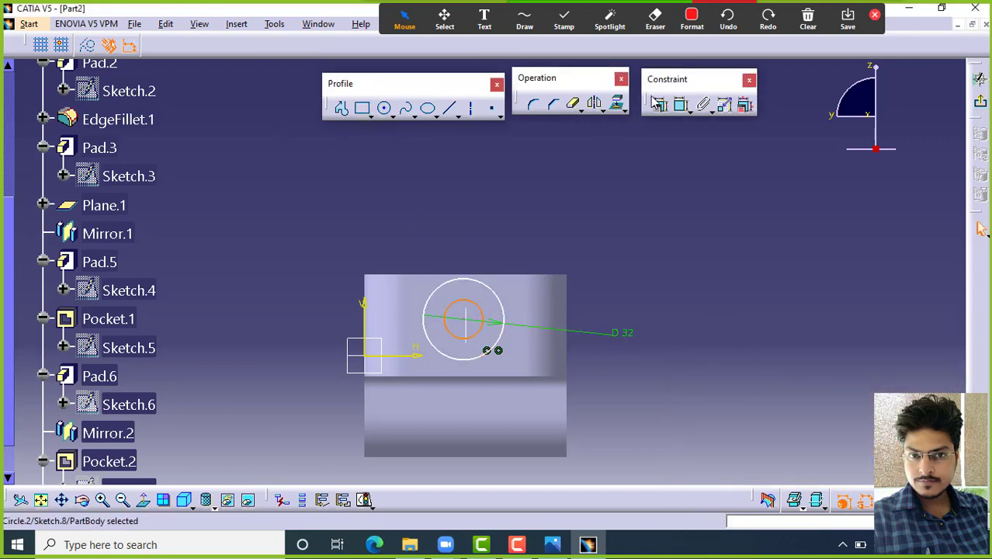
pyautogui.click(682, 106)
pyautogui.click(633, 296)
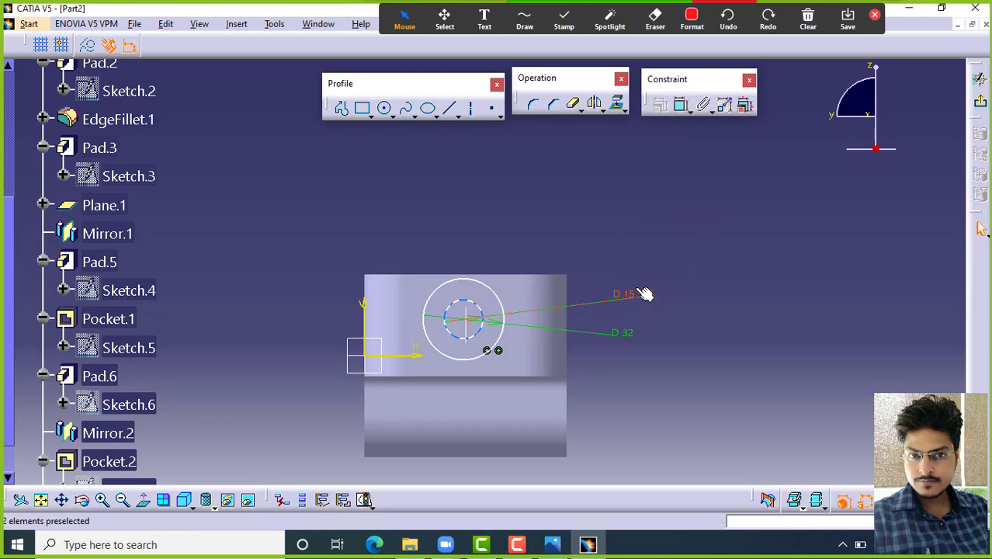
pyautogui.doubleClick(633, 294)
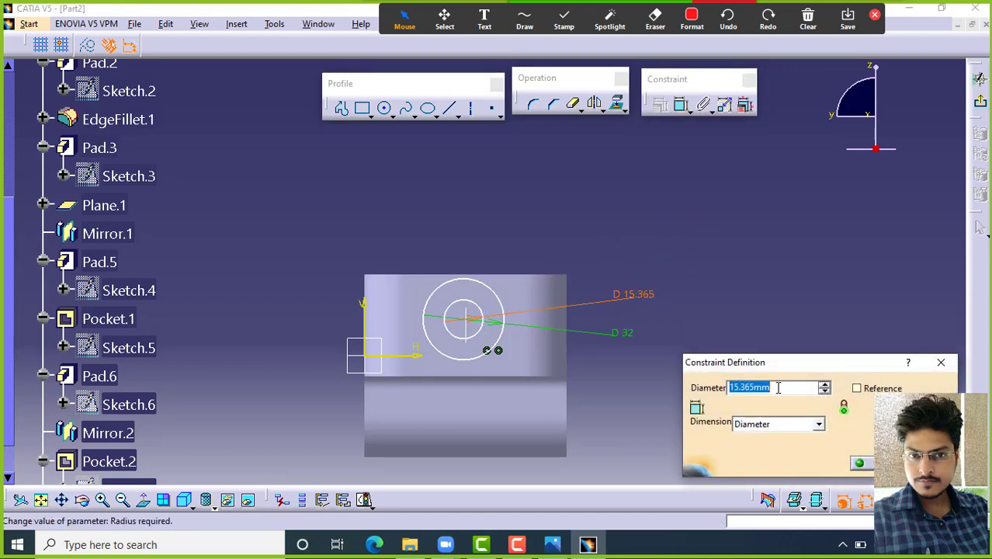
pyautogui.write('10')
pyautogui.press('Return')
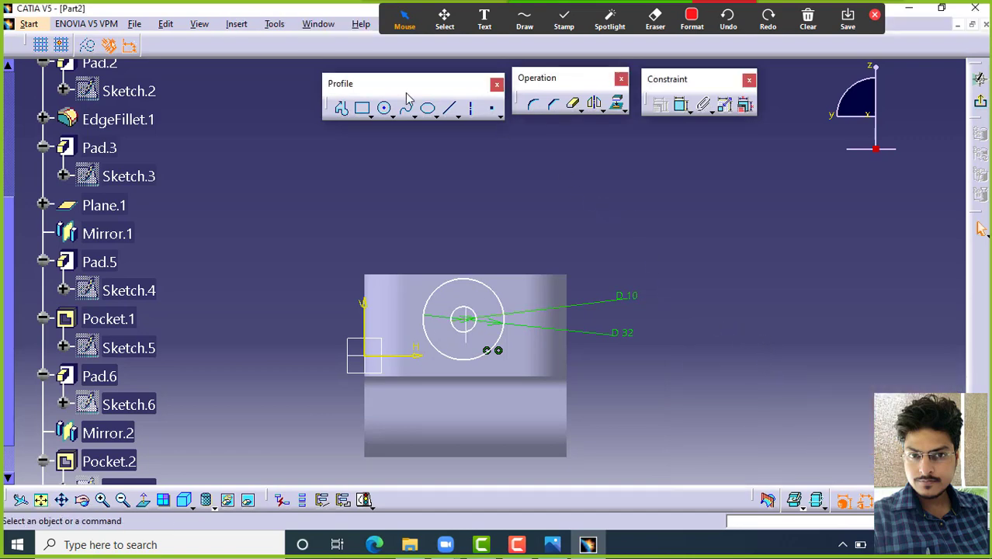
# Step: Dimension the circles' centre from the lower edge of the end face and set the distance to 16 mm
pyautogui.moveTo(570, 489); pyautogui.dragTo(580, 480, button='middle')
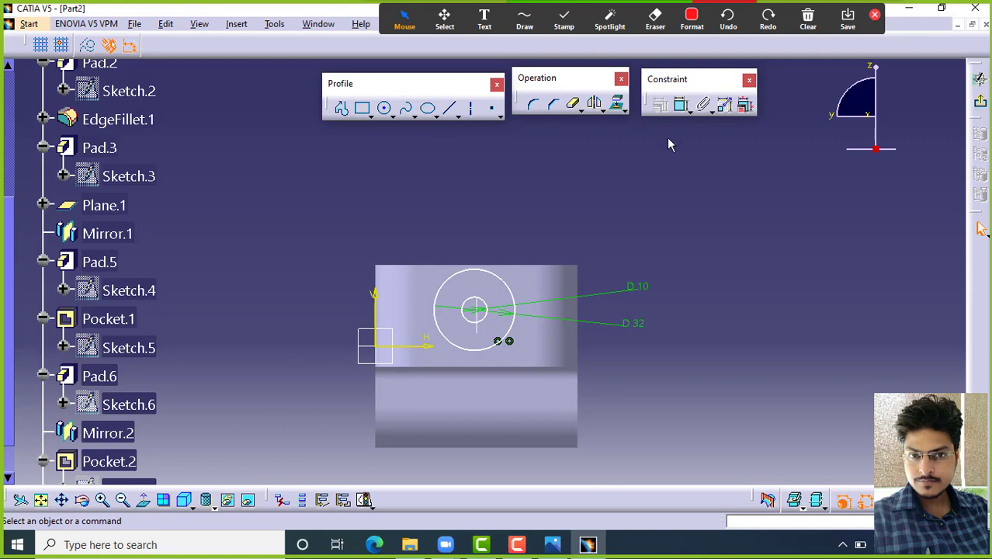
pyautogui.click(681, 105)
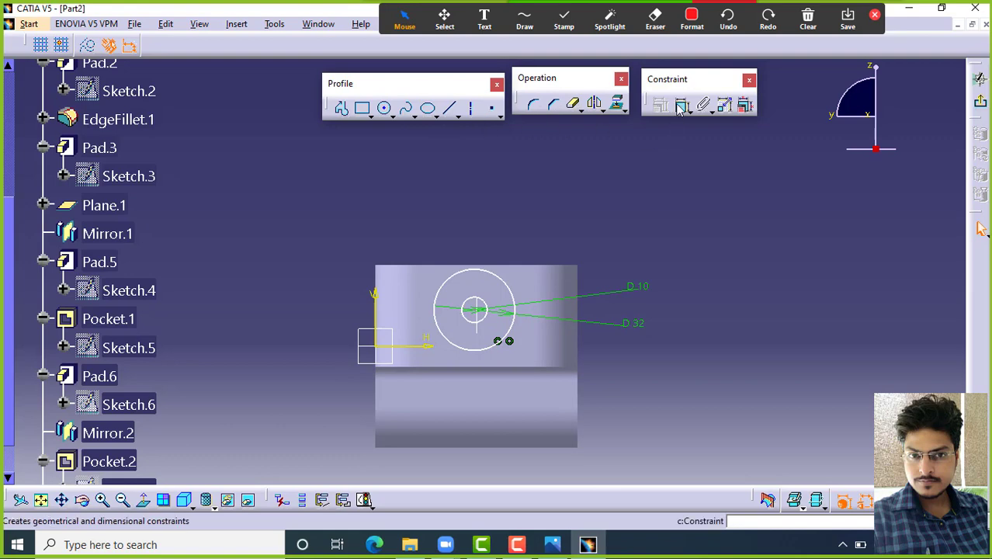
pyautogui.click(477, 312)
pyautogui.click(491, 366)
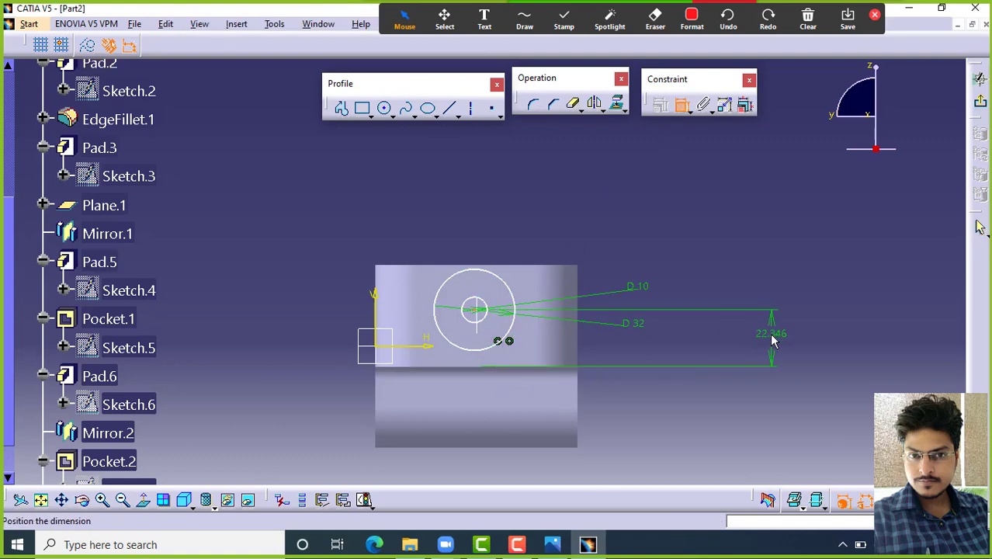
pyautogui.click(772, 339)
pyautogui.doubleClick(773, 342)
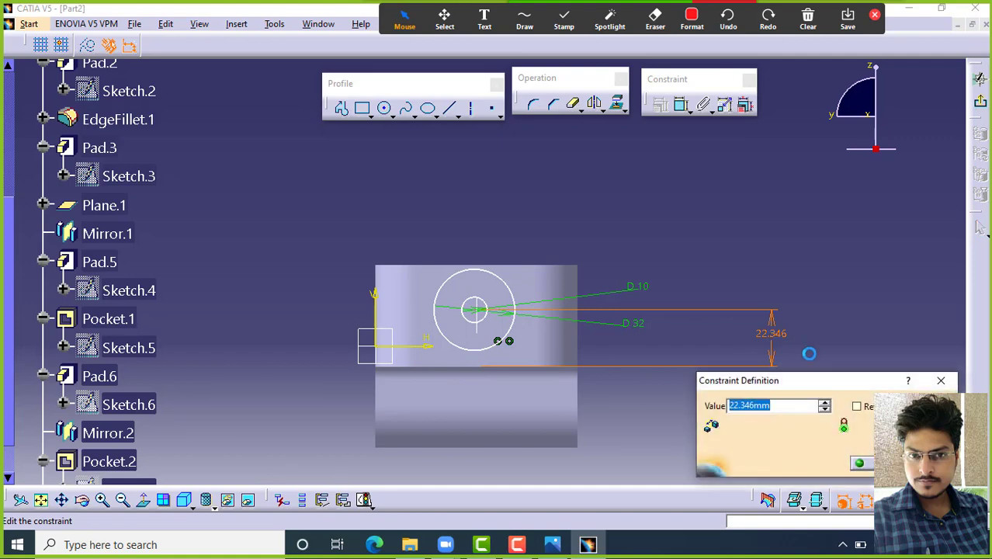
pyautogui.write('16')
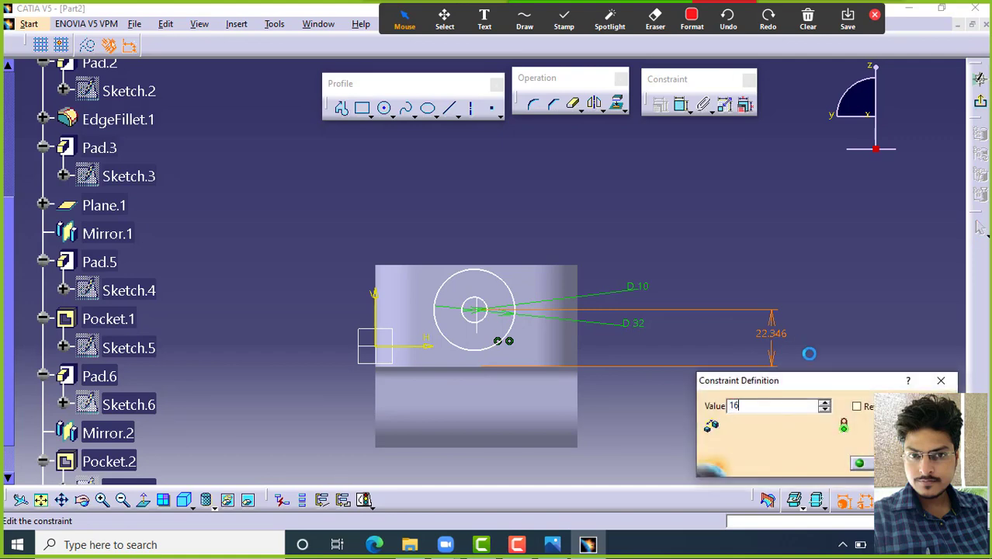
pyautogui.press('Return')
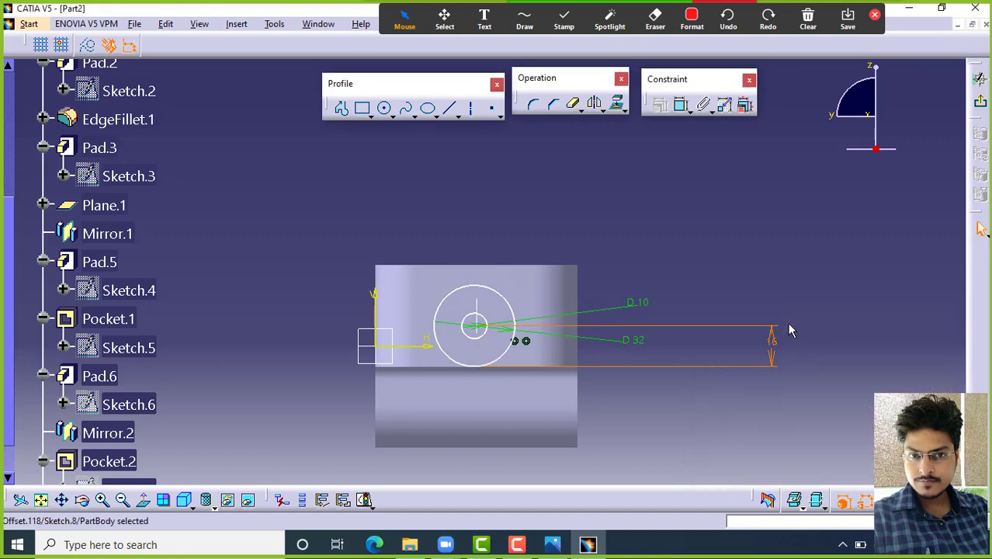
# Step: Dimension the circles' centre horizontally from the end face's side edge at the sketch origin and set the distance to 40 mm
pyautogui.moveTo(550, 317); pyautogui.dragTo(583, 305, button='middle')
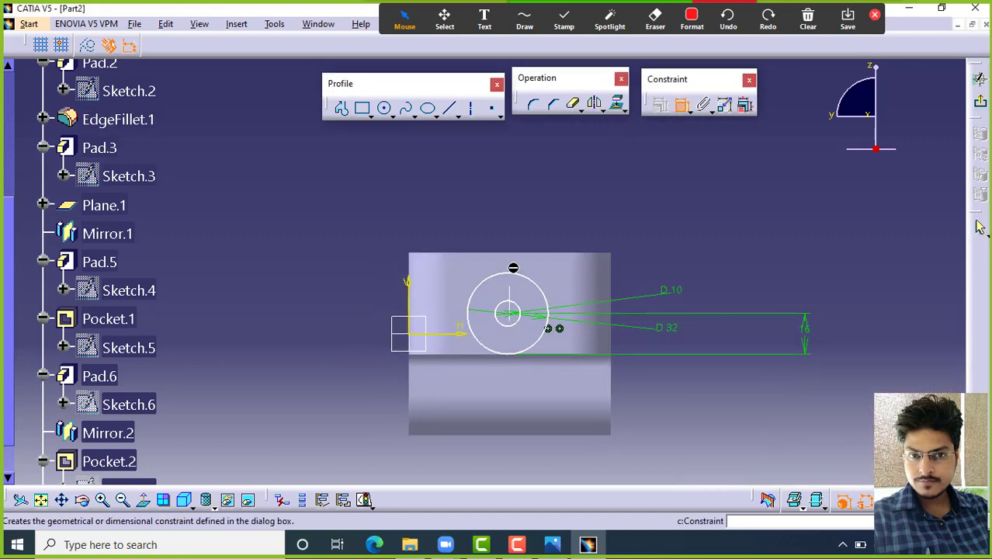
pyautogui.click(412, 271)
pyautogui.click(455, 204)
pyautogui.click(449, 202)
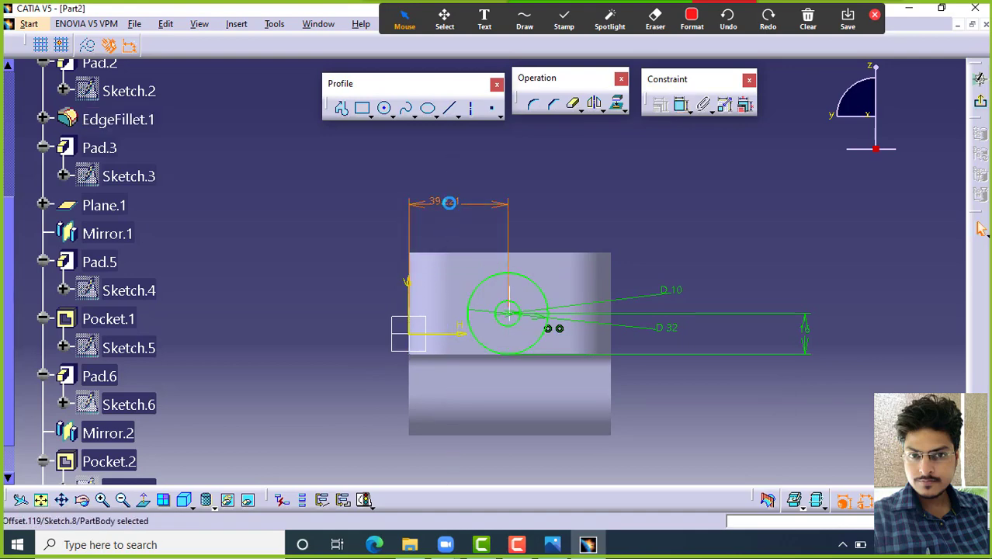
pyautogui.doubleClick(449, 202)
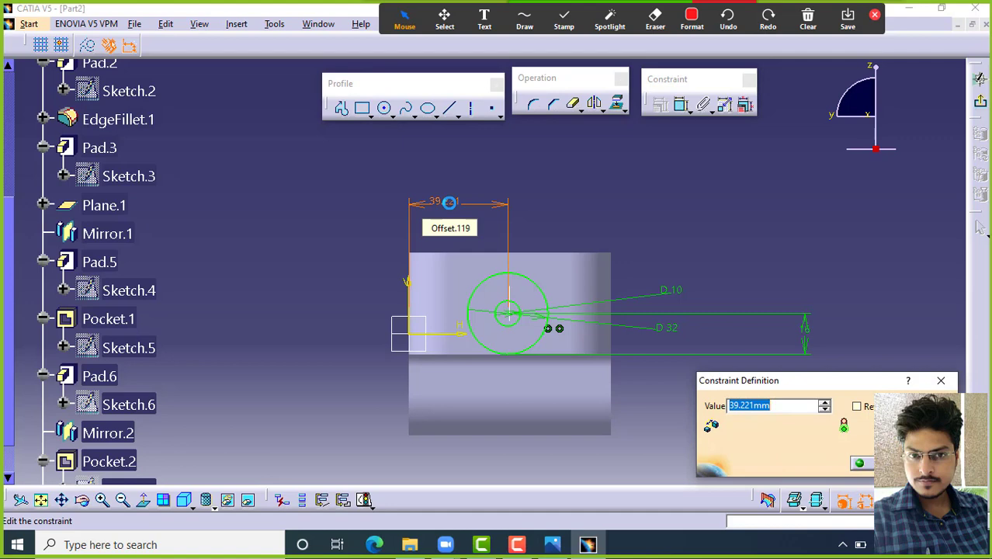
pyautogui.write('40')
pyautogui.press('Return')
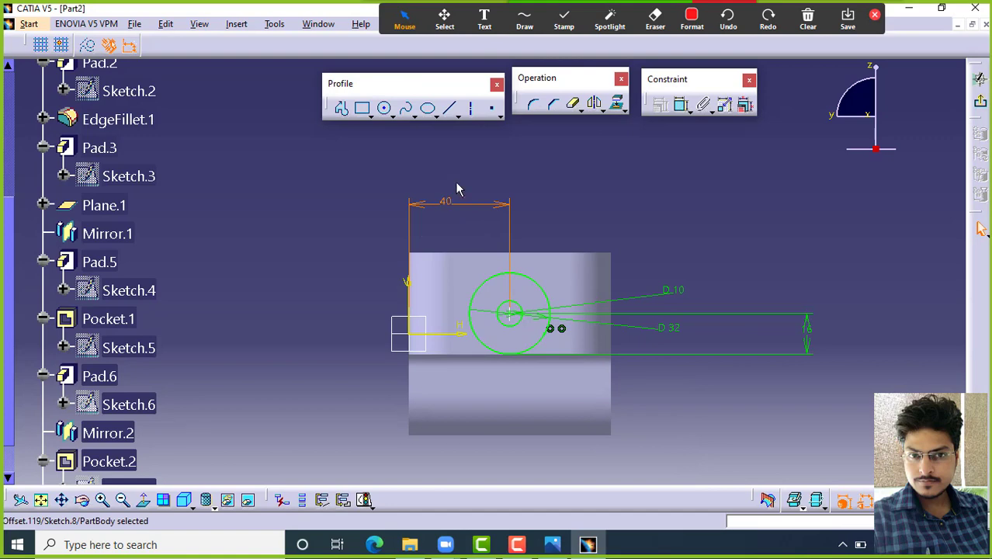
# Step: Draw two vertical lines from the side points of the 32 mm circle down past the end face's lower edge
pyautogui.click(450, 108)
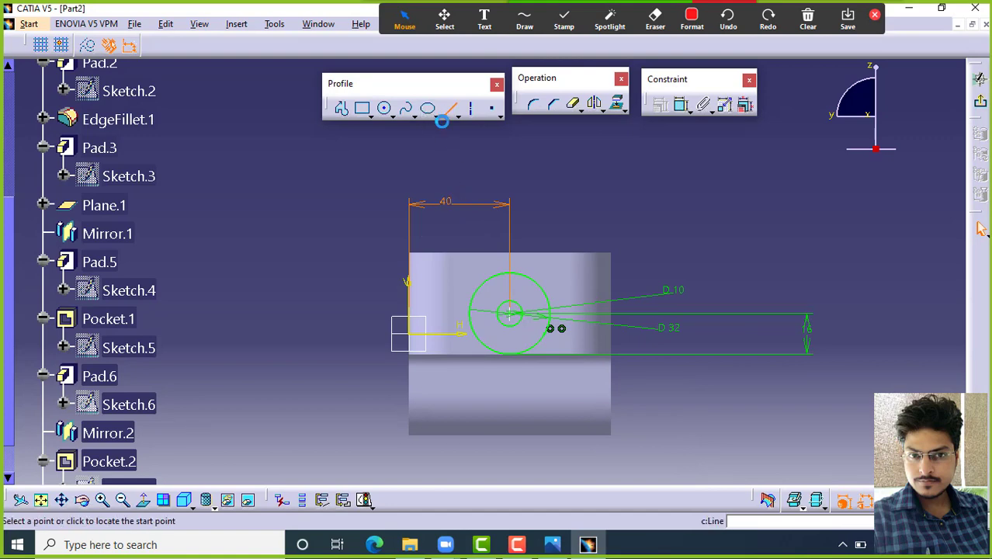
pyautogui.click(470, 313)
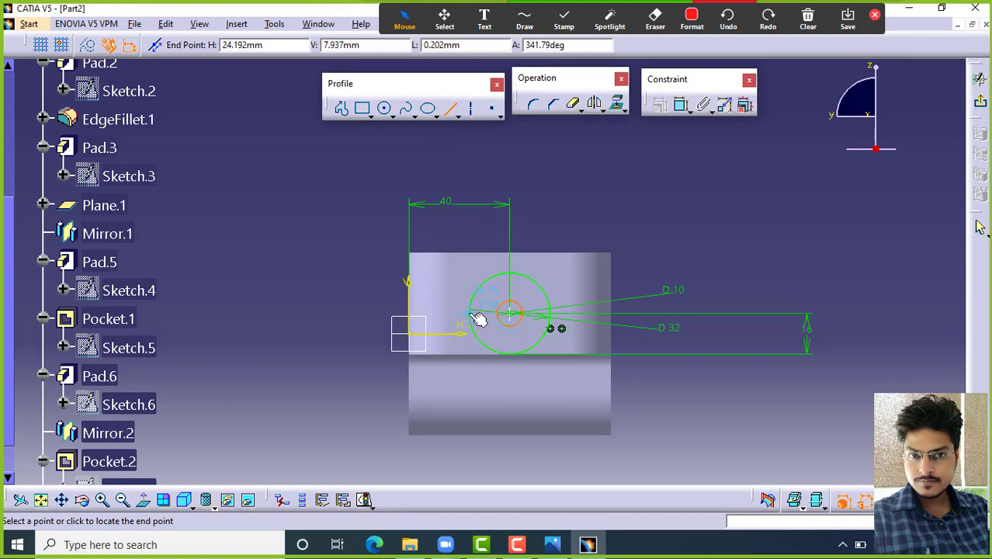
pyautogui.click(469, 394)
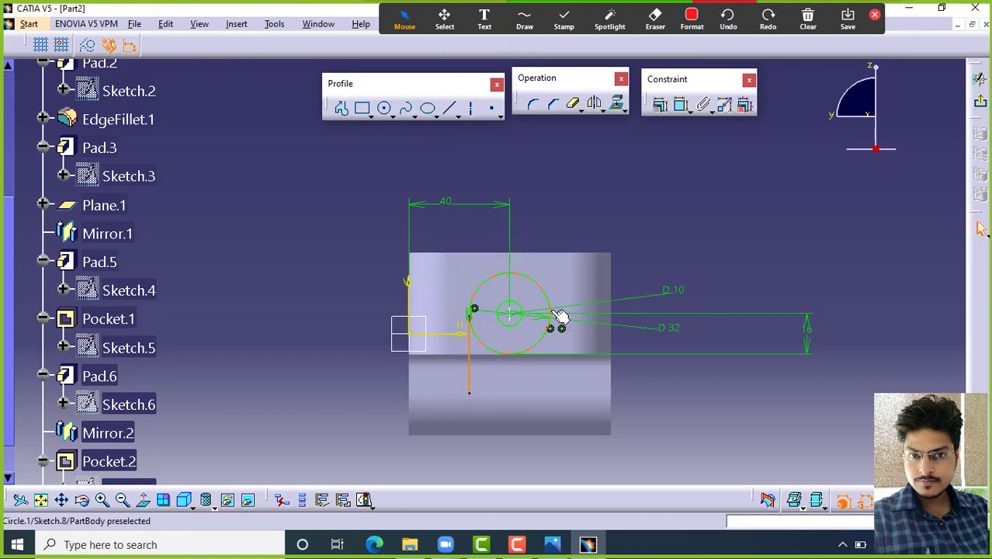
pyautogui.click(453, 110)
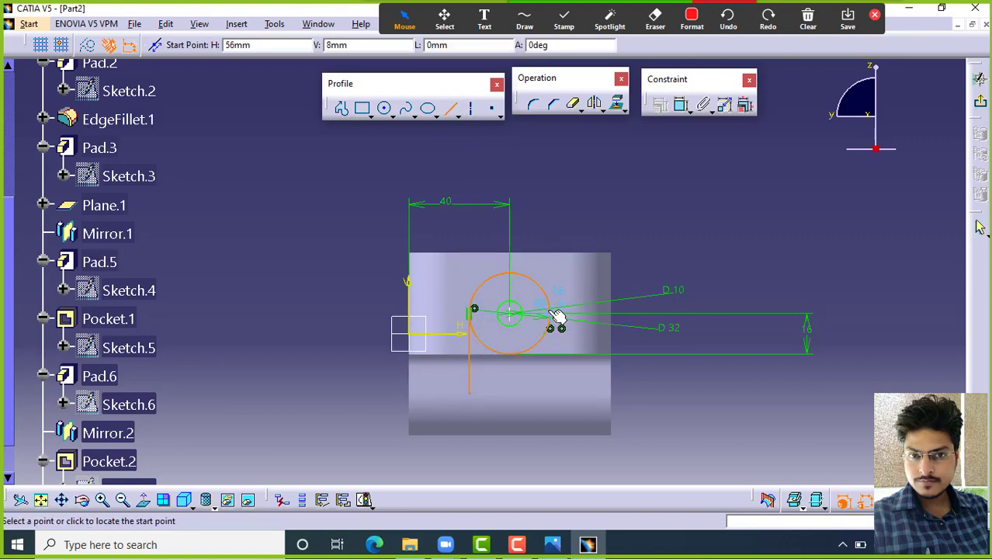
pyautogui.click(556, 315)
pyautogui.click(550, 394)
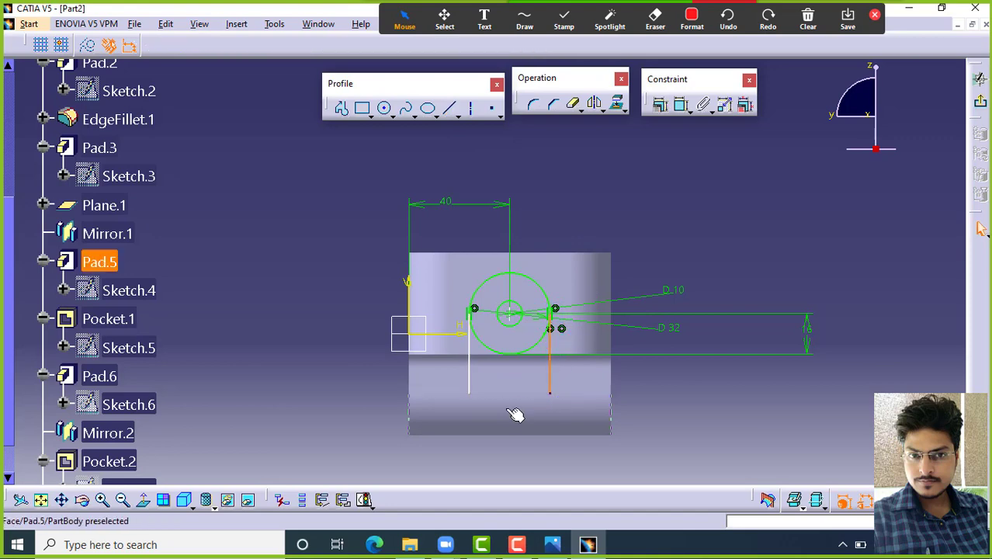
# Step: Draw a horizontal line across both vertical lines and make it coincident with the end face's lower edge
pyautogui.click(449, 108)
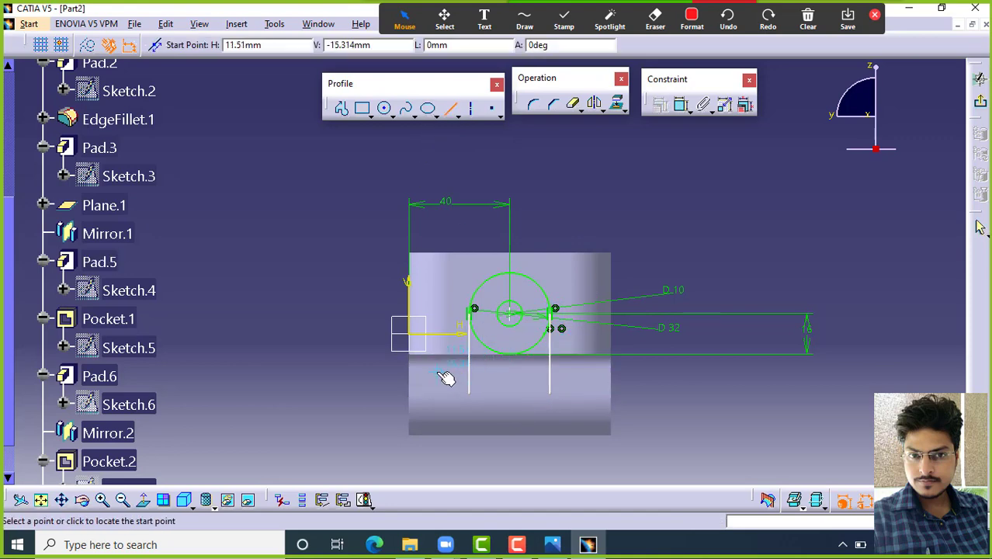
pyautogui.click(438, 373)
pyautogui.click(595, 373)
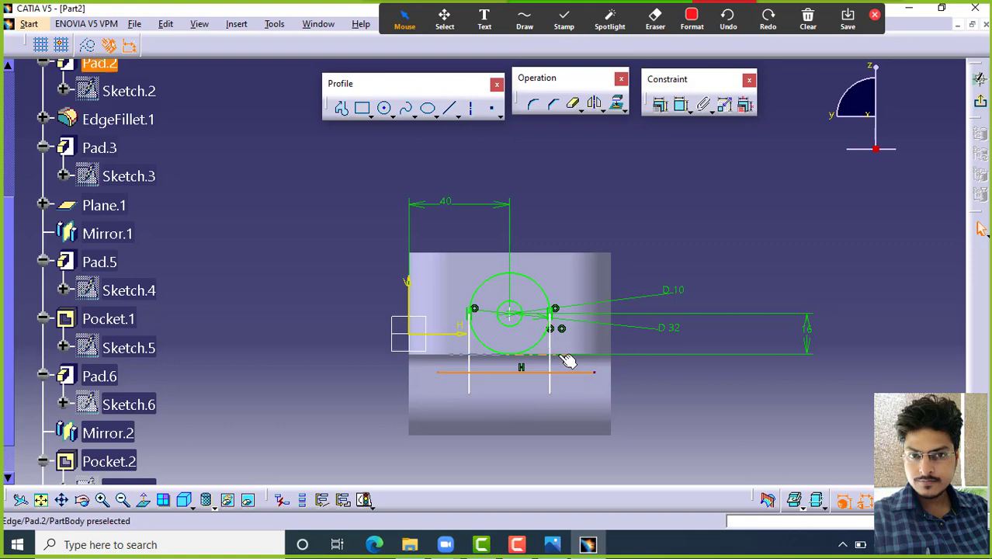
pyautogui.click(569, 361)
pyautogui.click(660, 104)
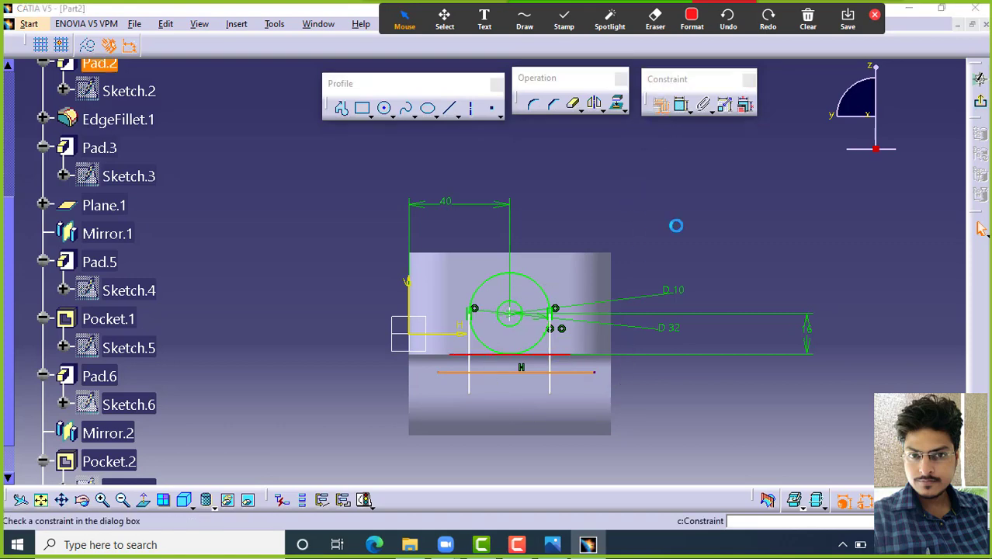
pyautogui.click(909, 323)
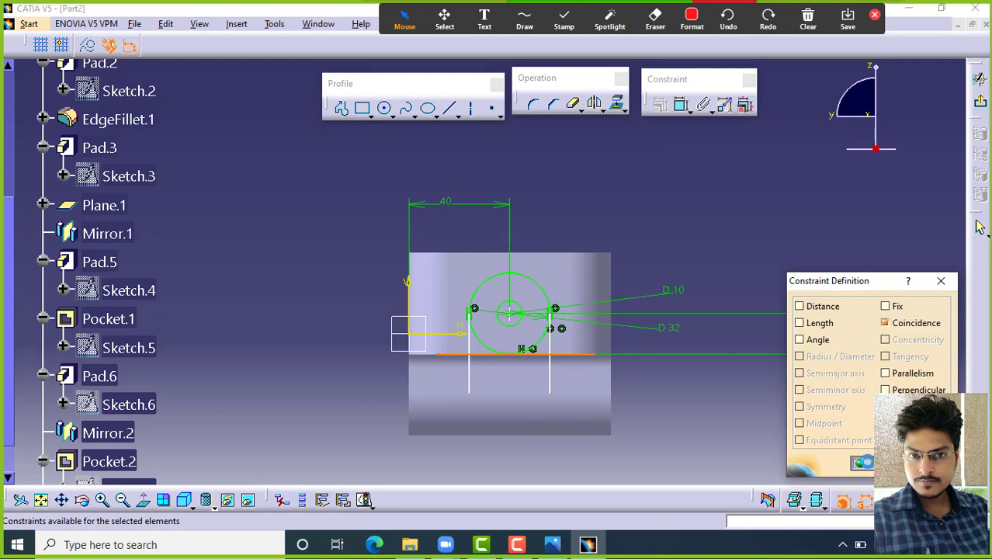
pyautogui.click(860, 464)
# Step: Quick Trim the overhanging line ends and the circle's lower arc to leave a closed, round-topped boss profile
pyautogui.click(574, 104)
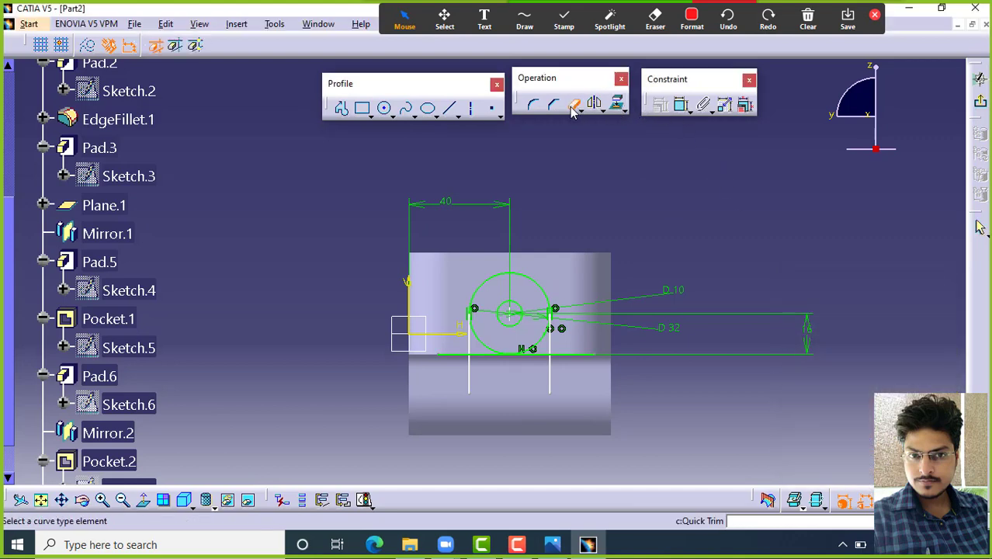
pyautogui.click(550, 376)
pyautogui.click(470, 371)
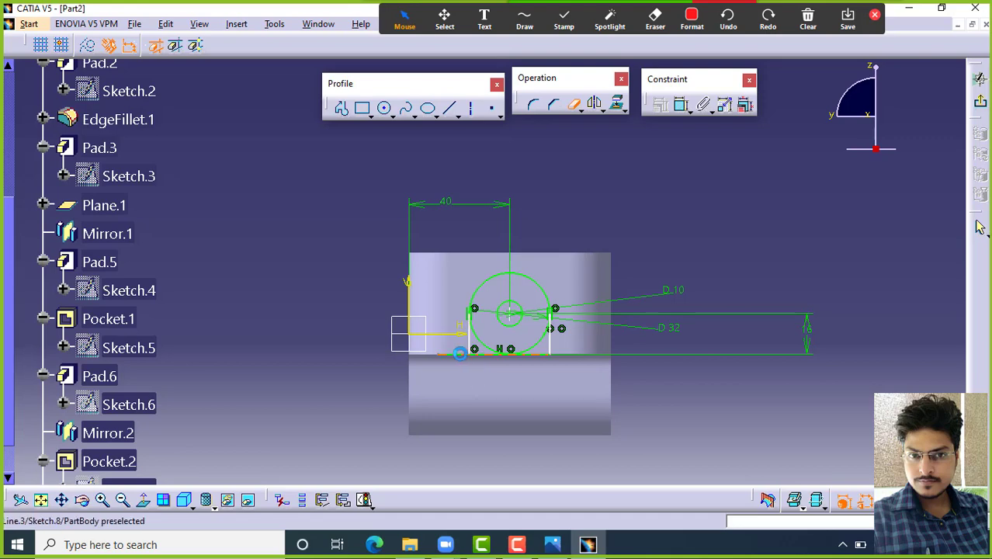
pyautogui.click(464, 355)
pyautogui.click(488, 345)
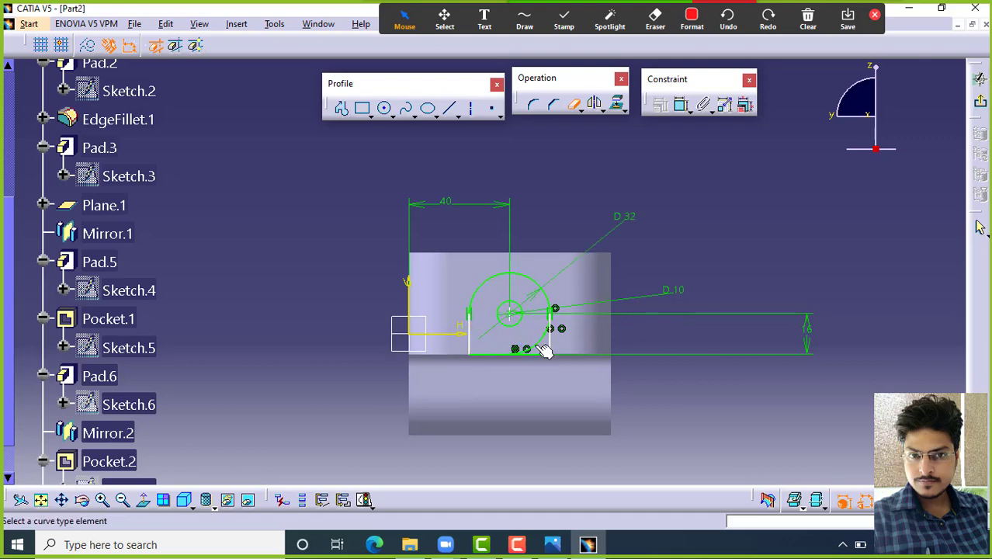
pyautogui.click(544, 351)
# Step: Leave the sketch and pad the boss profile 8 mm outward from the end face, checking the projection on the drawing
pyautogui.moveTo(577, 315)
pyautogui.mouseDown(button='middle')
pyautogui.moveTo(412, 328)
pyautogui.moveTo(421, 337)
pyautogui.moveTo(494, 338)
pyautogui.mouseUp(button='middle')
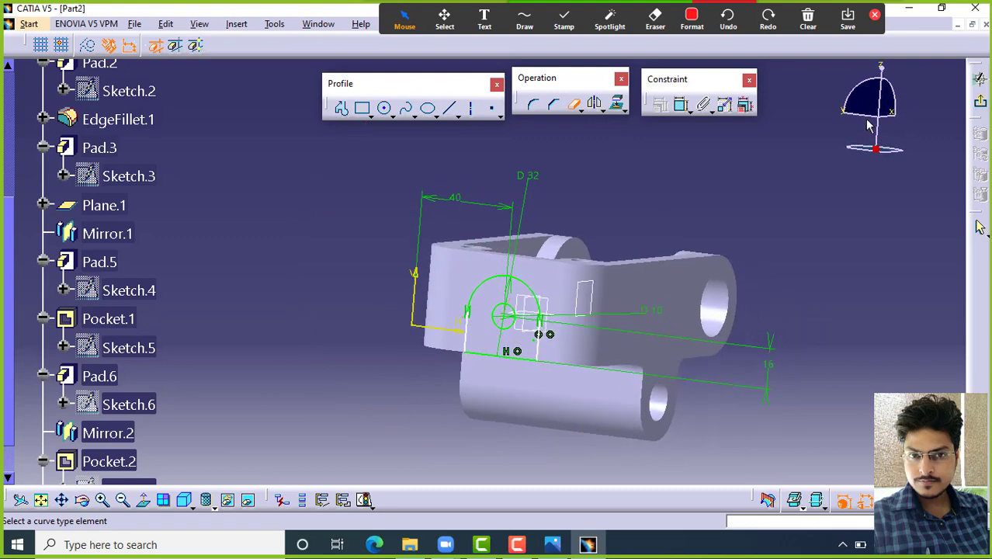
pyautogui.click(979, 111)
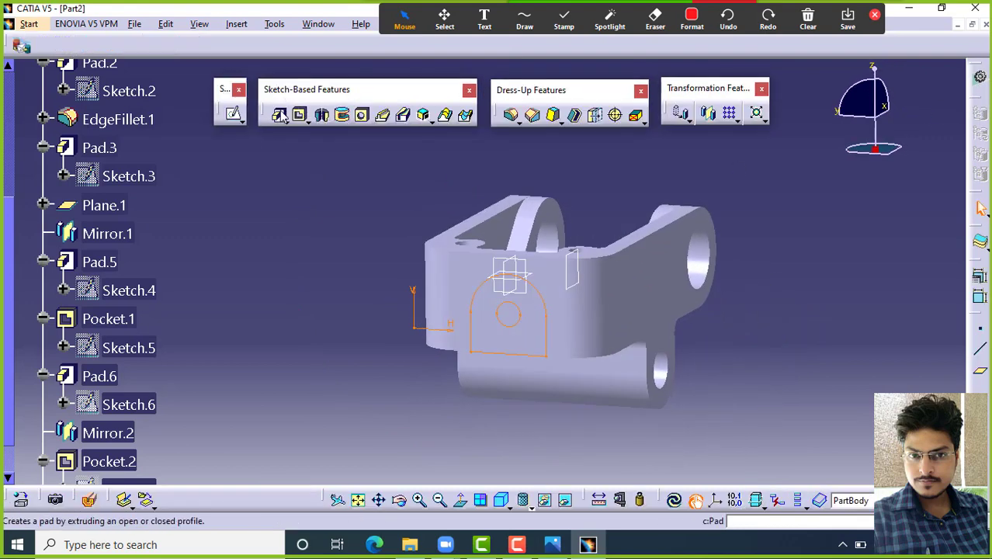
pyautogui.click(278, 115)
pyautogui.moveTo(607, 208); pyautogui.dragTo(514, 192, button='middle')
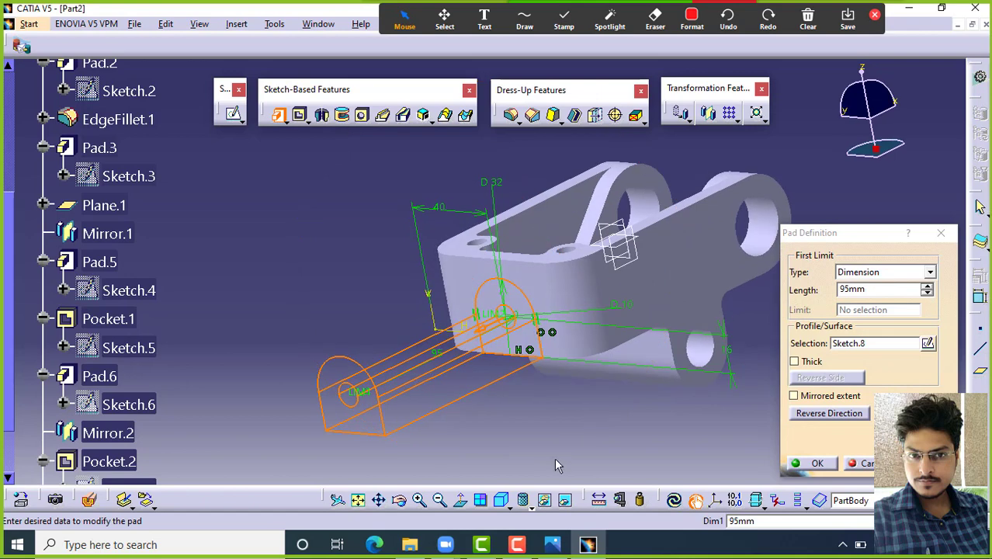
pyautogui.click(559, 546)
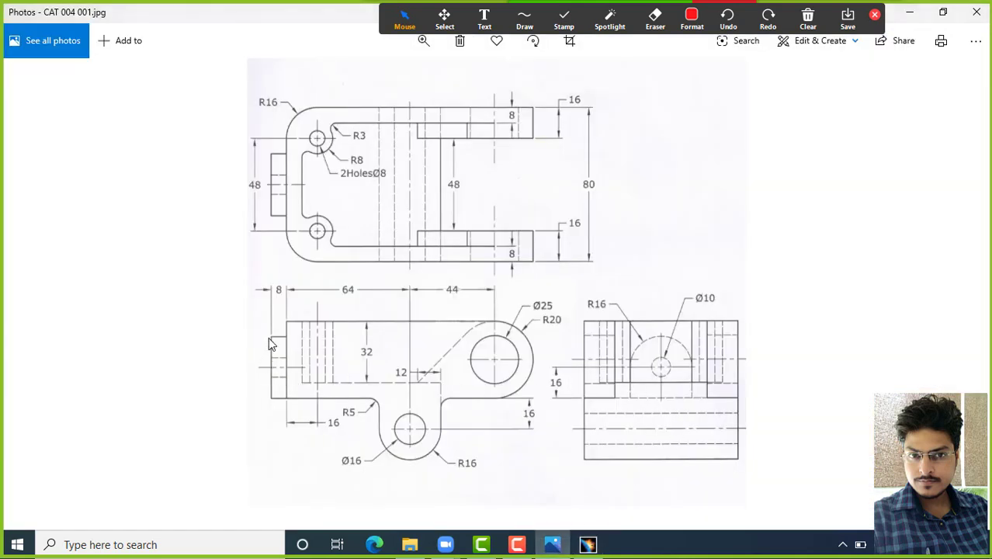
pyautogui.press('ctrl')
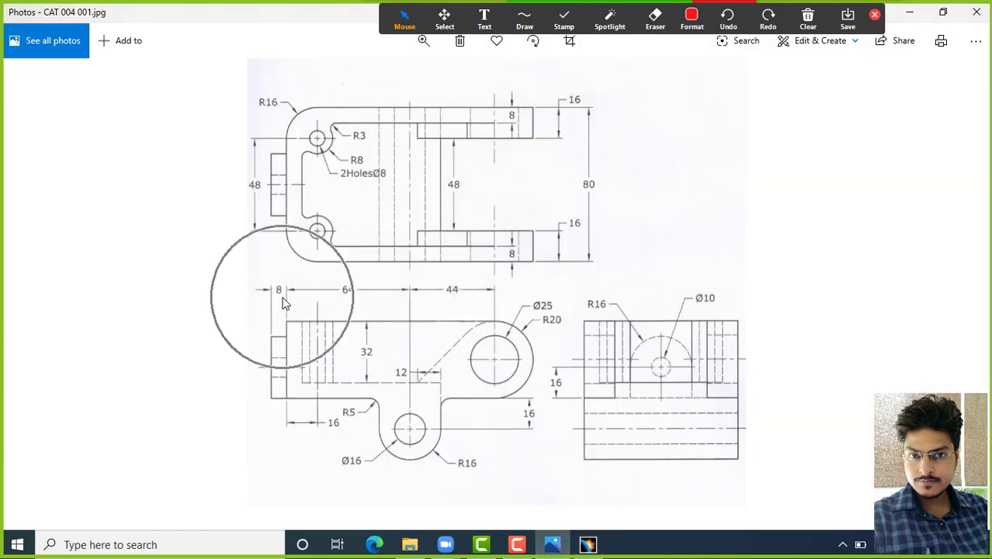
pyautogui.click(553, 542)
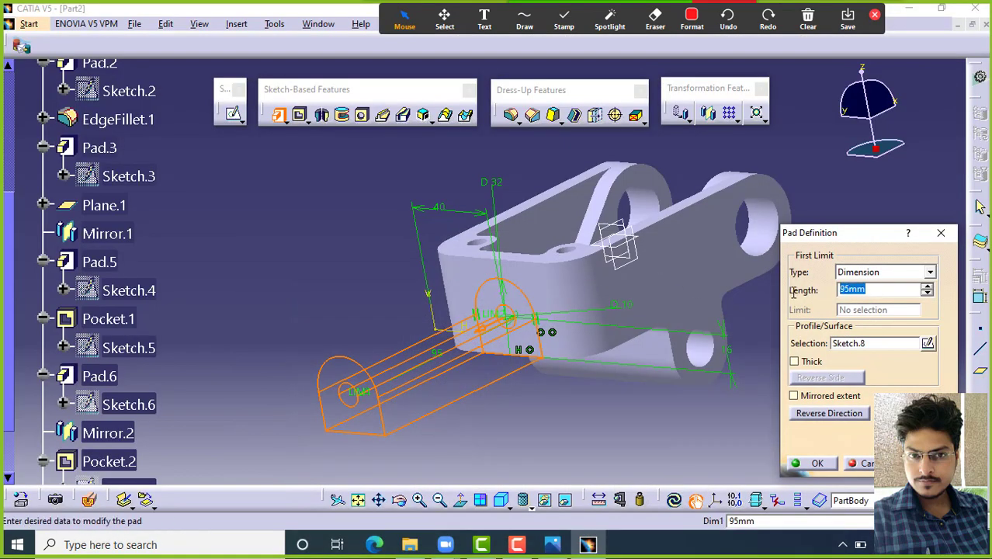
pyautogui.write('8')
pyautogui.press('Return')
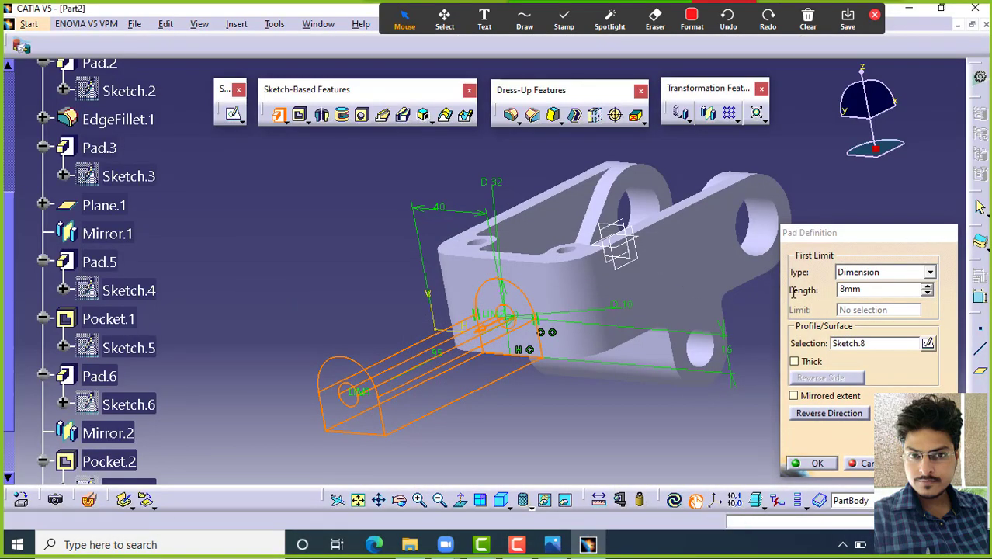
# Step: Inspect the bracket with its new boss from the side and compare it with the CAT 004 001 drawing in Photos
pyautogui.click(757, 305)
pyautogui.moveTo(758, 312)
pyautogui.mouseDown(button='middle')
pyautogui.moveTo(587, 294)
pyautogui.moveTo(548, 382)
pyautogui.moveTo(563, 455)
pyautogui.moveTo(487, 381)
pyautogui.moveTo(489, 366)
pyautogui.moveTo(381, 359)
pyautogui.moveTo(597, 276)
pyautogui.moveTo(598, 150)
pyautogui.moveTo(576, 303)
pyautogui.mouseUp(button='middle')
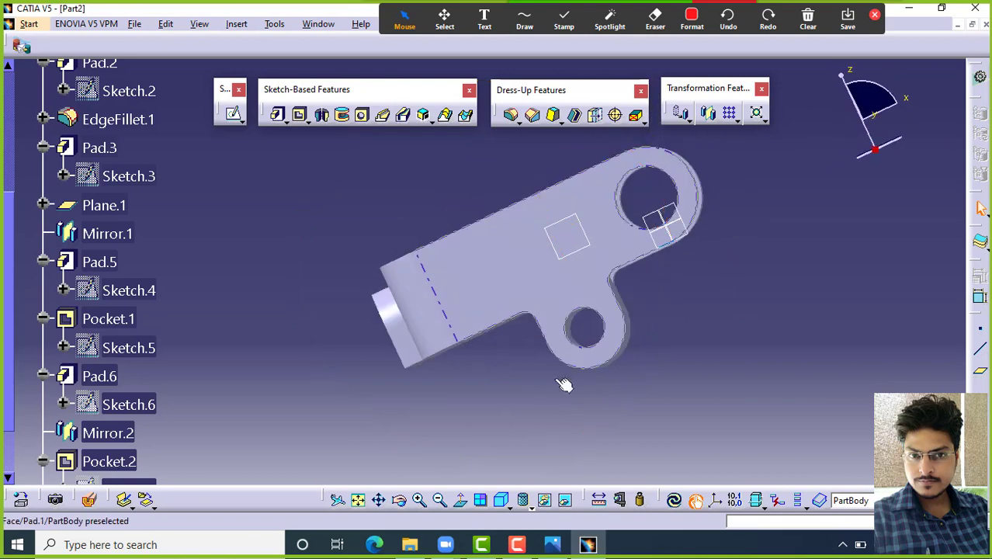
pyautogui.click(560, 549)
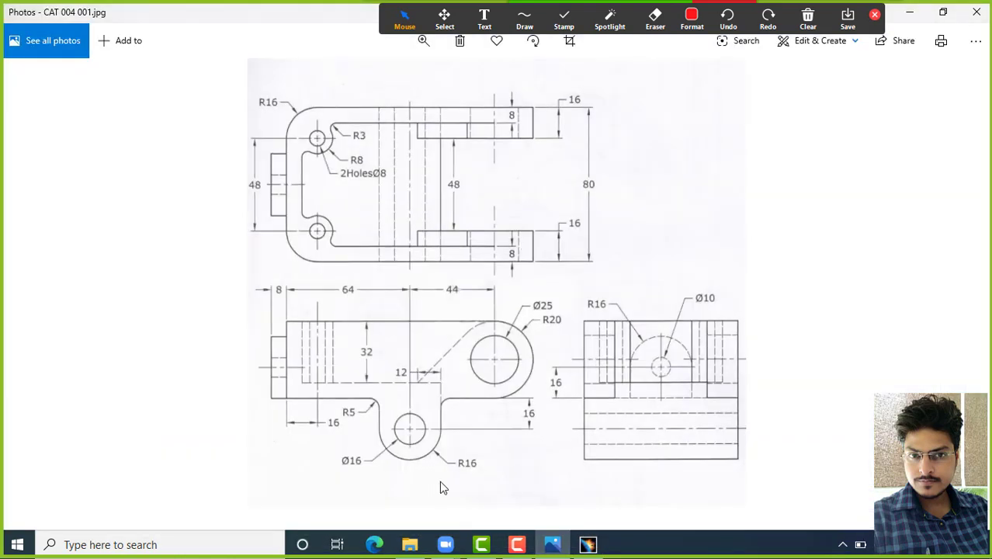